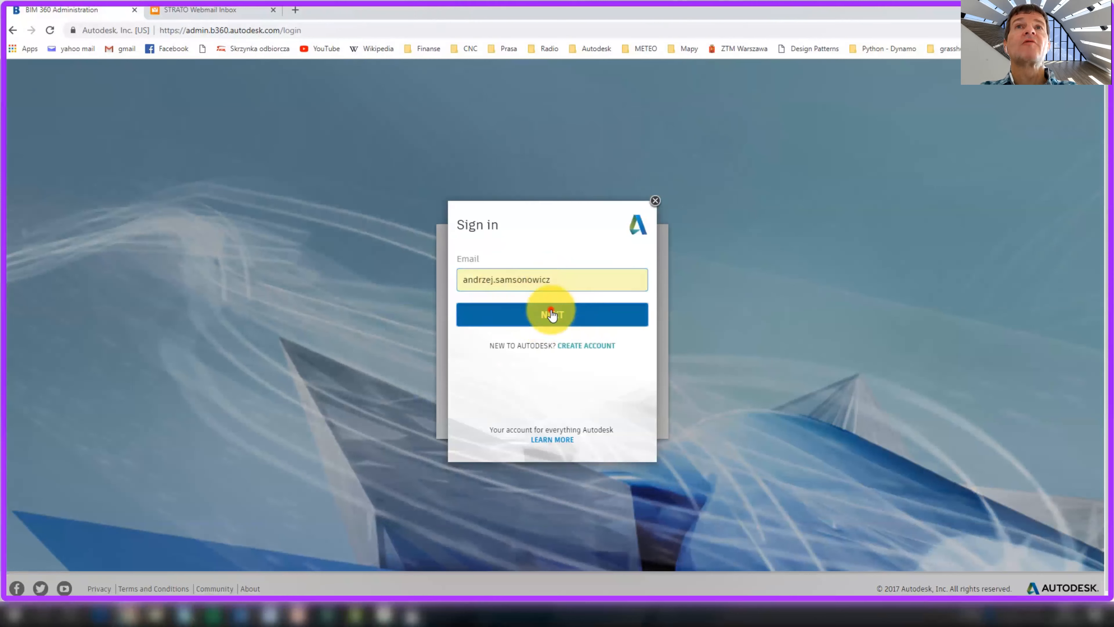
# Finish signing in and open the Collaboration on BIM360 Platform project's members page
pyautogui.click(550, 357)
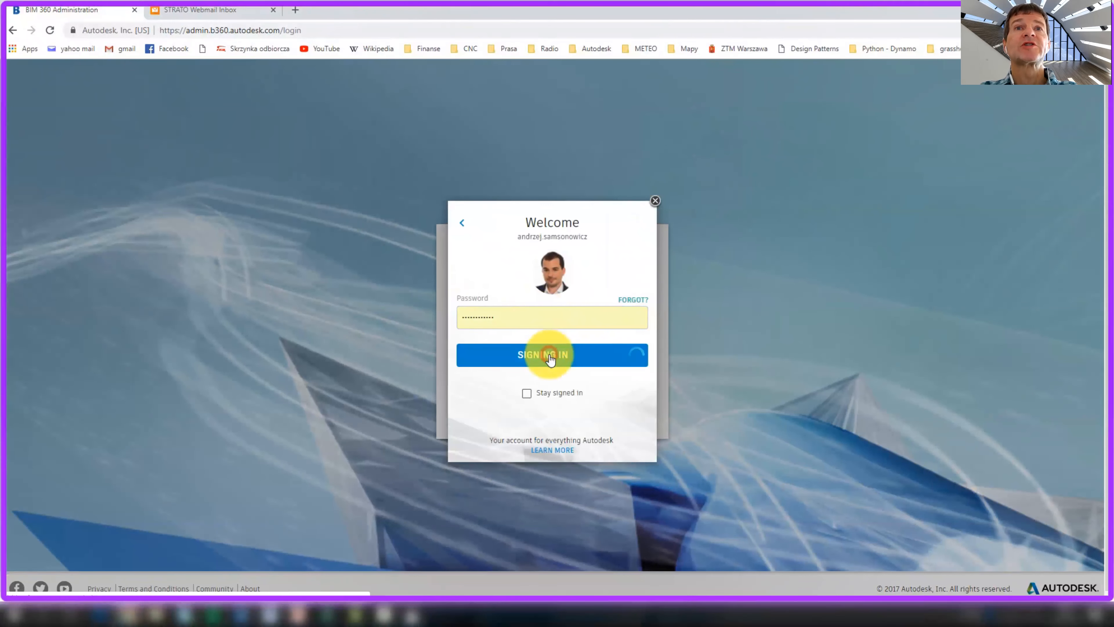
pyautogui.click(119, 240)
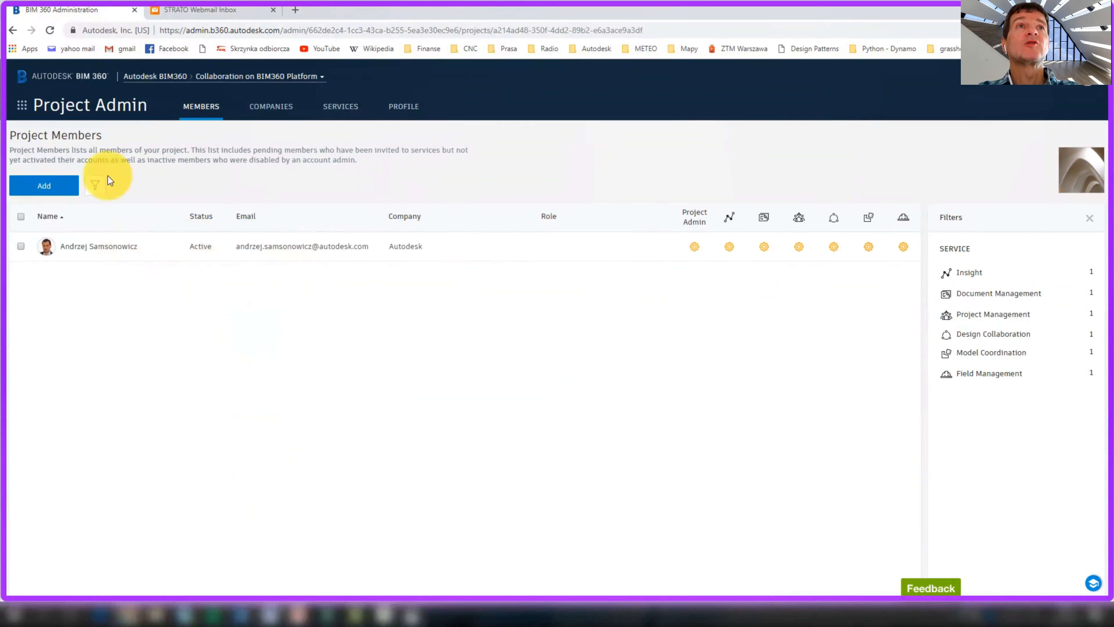
# Start adding project members and stage the first two training users
pyautogui.click(51, 186)
pyautogui.write('u')
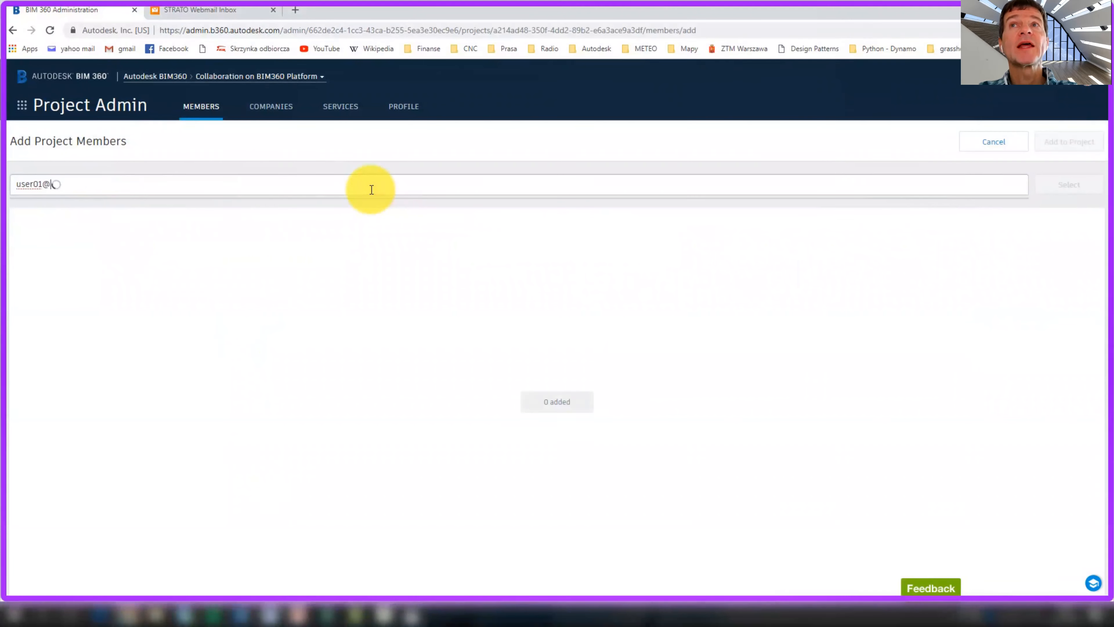
pyautogui.write('ser01@')
pyautogui.click(386, 210)
pyautogui.click(102, 183)
pyautogui.write('user02')
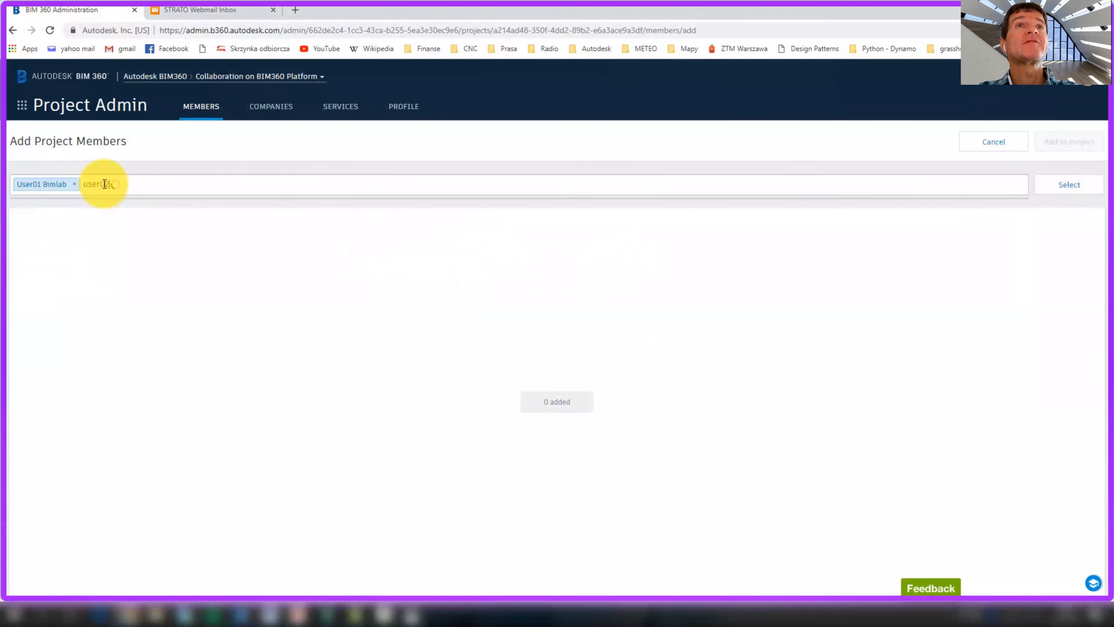
pyautogui.press('Down')
pyautogui.press('Return')
# Stage the third and fourth training users and confirm all four for setup
pyautogui.write('use')
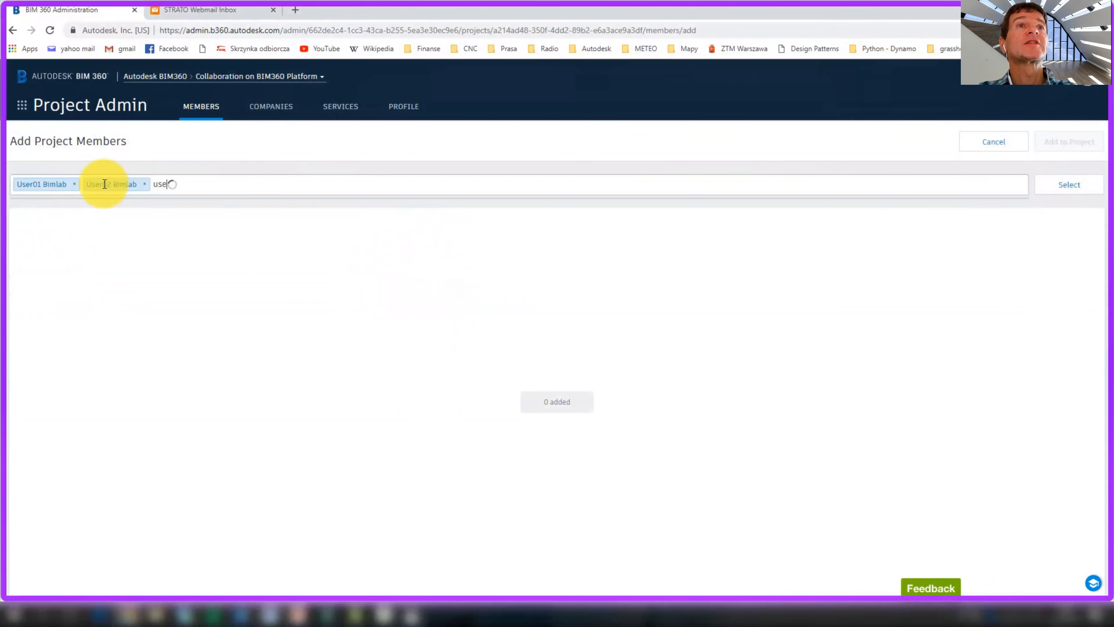
pyautogui.write('r03')
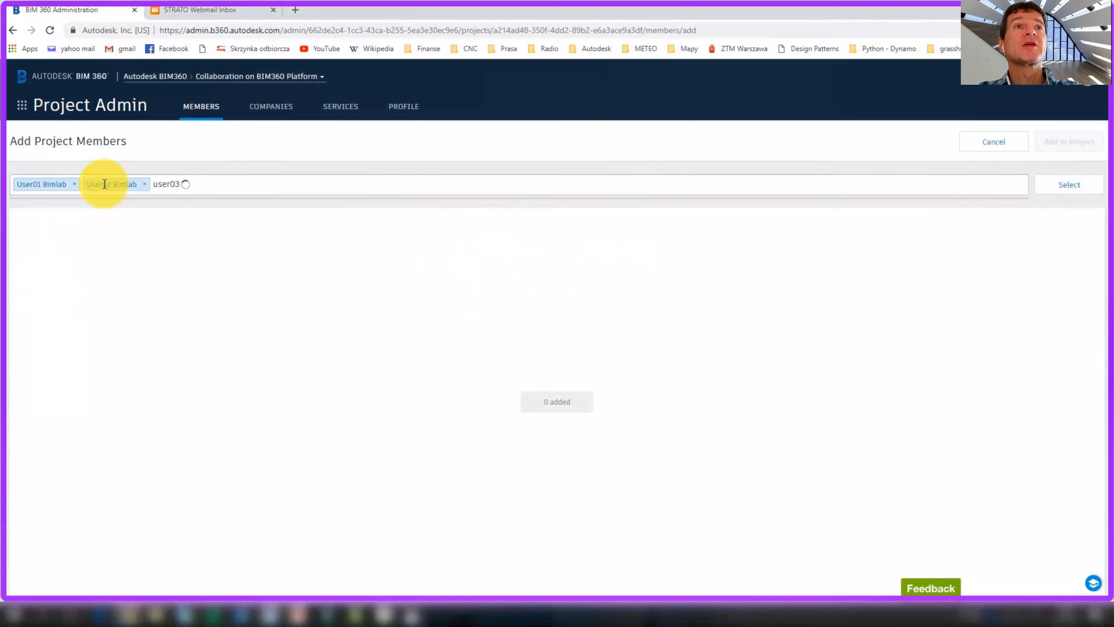
pyautogui.press('Down')
pyautogui.press('Return')
pyautogui.write('user')
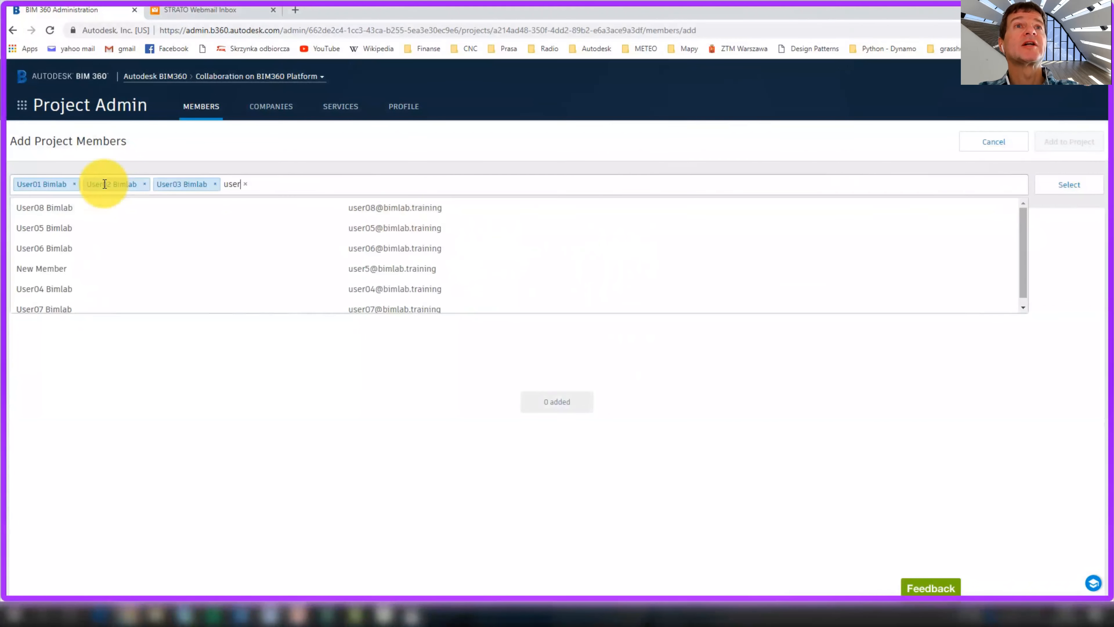
pyautogui.write('04')
pyautogui.press('Down')
pyautogui.press('Return')
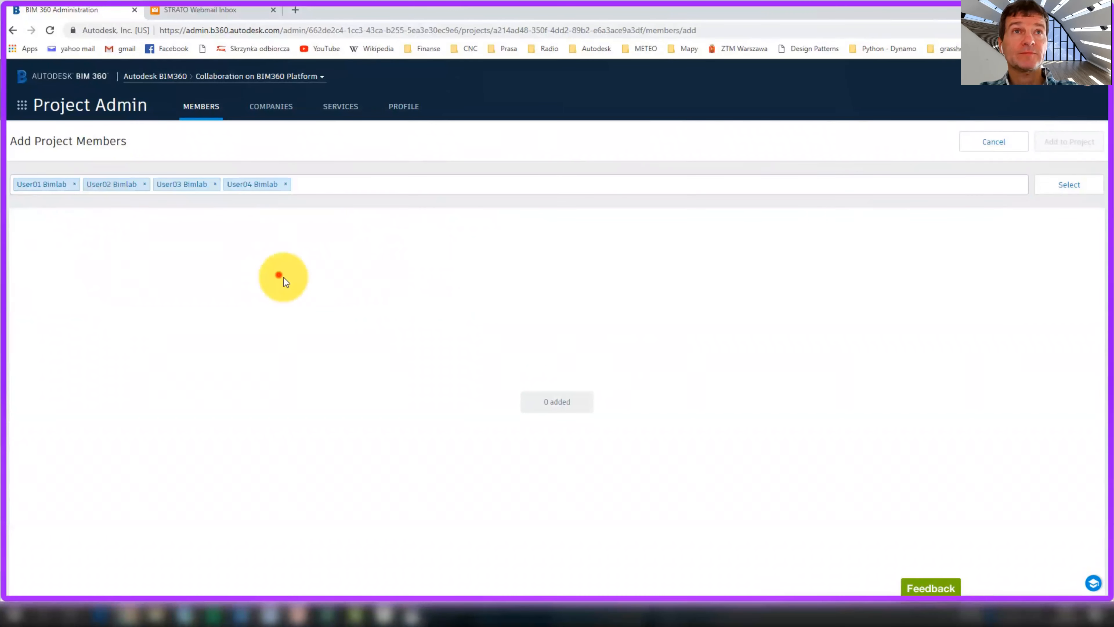
pyautogui.click(1061, 185)
pyautogui.click(483, 249)
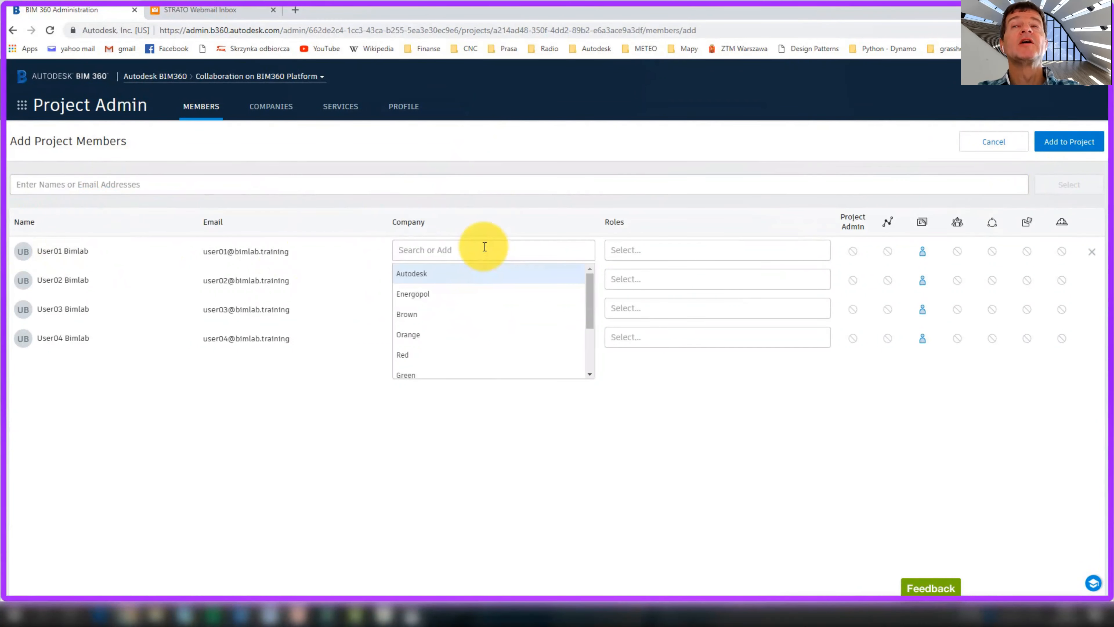
# Make the first two users Architects in company Green
pyautogui.write('Green')
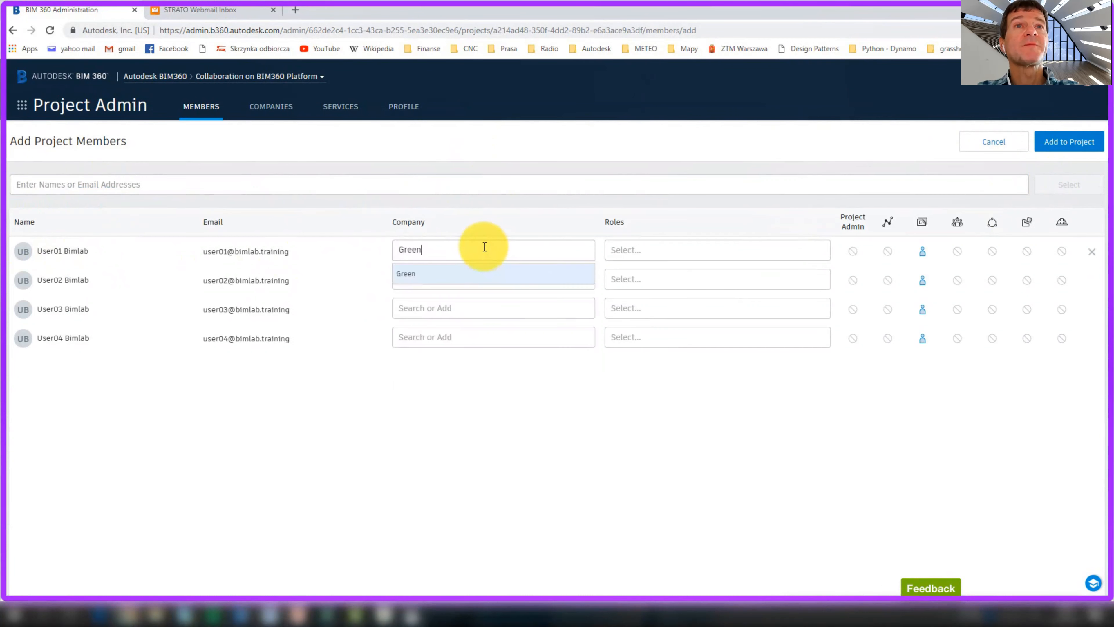
pyautogui.click(627, 246)
pyautogui.click(652, 272)
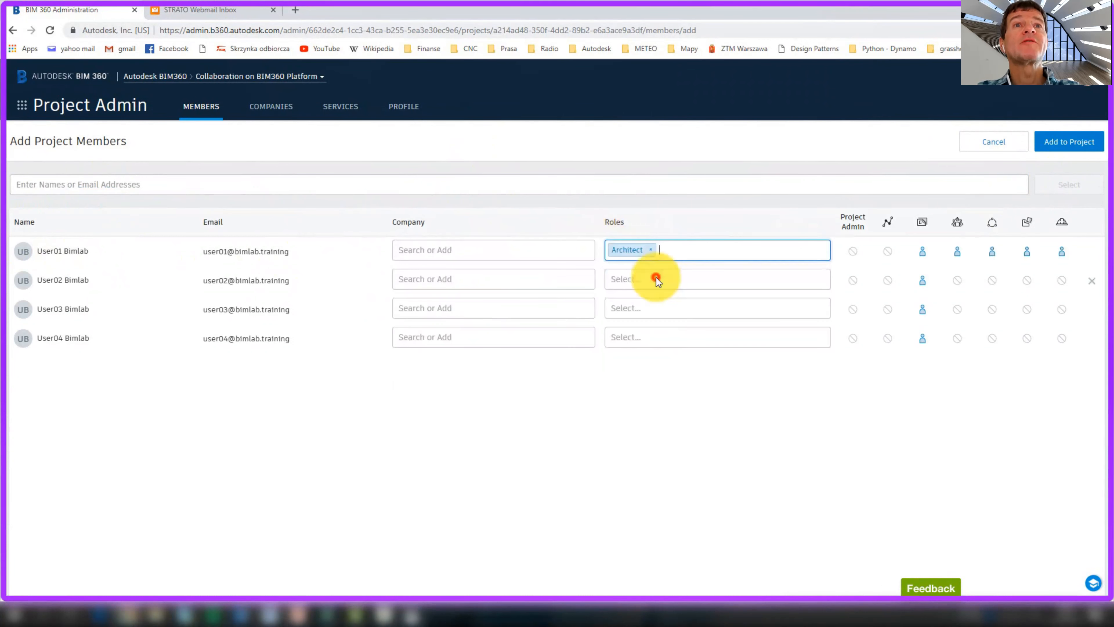
pyautogui.click(490, 245)
pyautogui.write('Green')
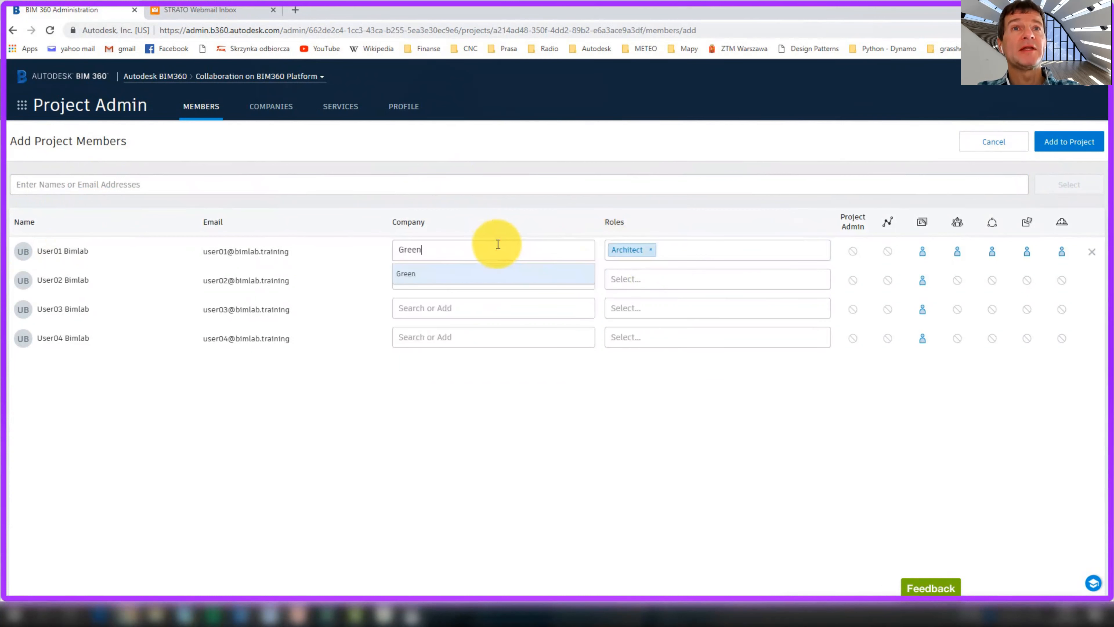
pyautogui.click(497, 274)
pyautogui.click(452, 277)
pyautogui.write('Gren')
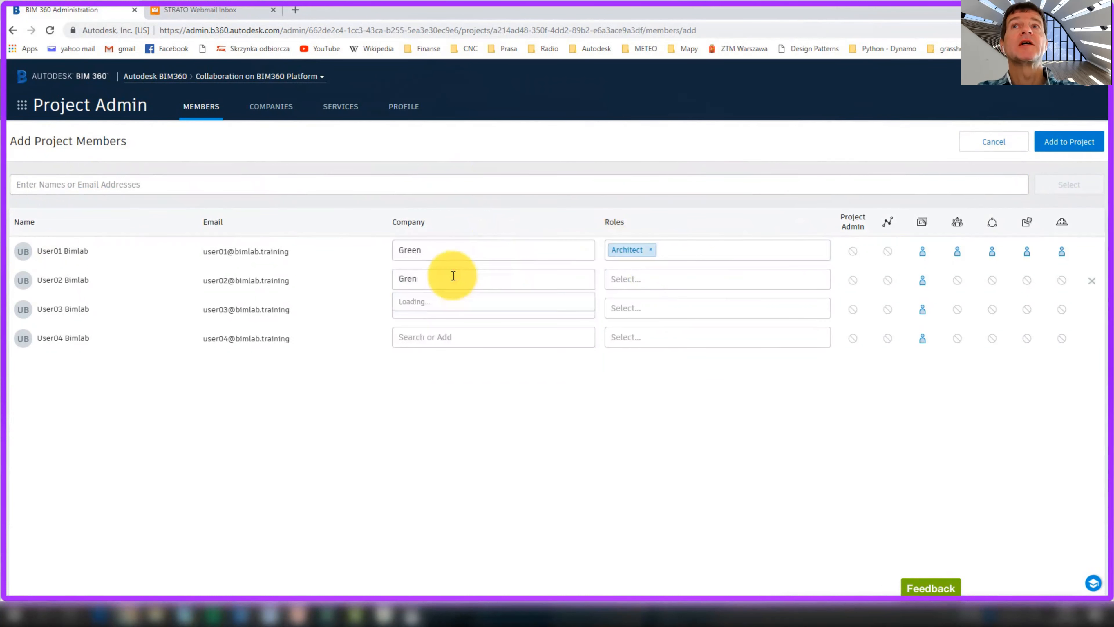
pyautogui.click(456, 302)
pyautogui.click(658, 276)
pyautogui.write('Architect')
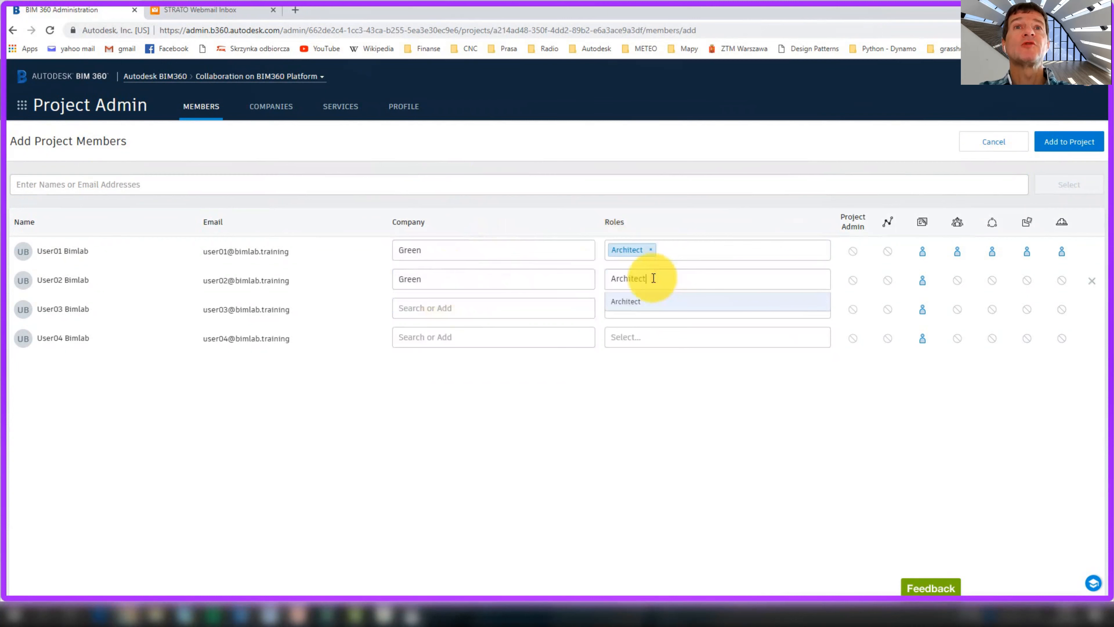
pyautogui.click(652, 302)
# Assign the third user to company Orange as a Structural Engineer
pyautogui.click(500, 309)
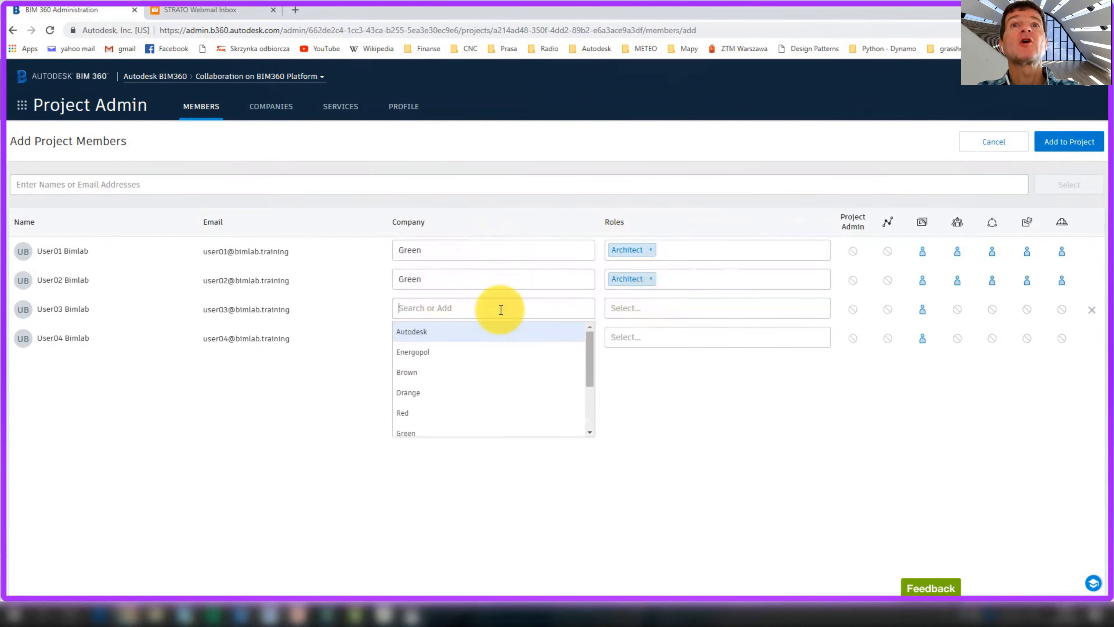
pyautogui.write('Orange')
pyautogui.press('Return')
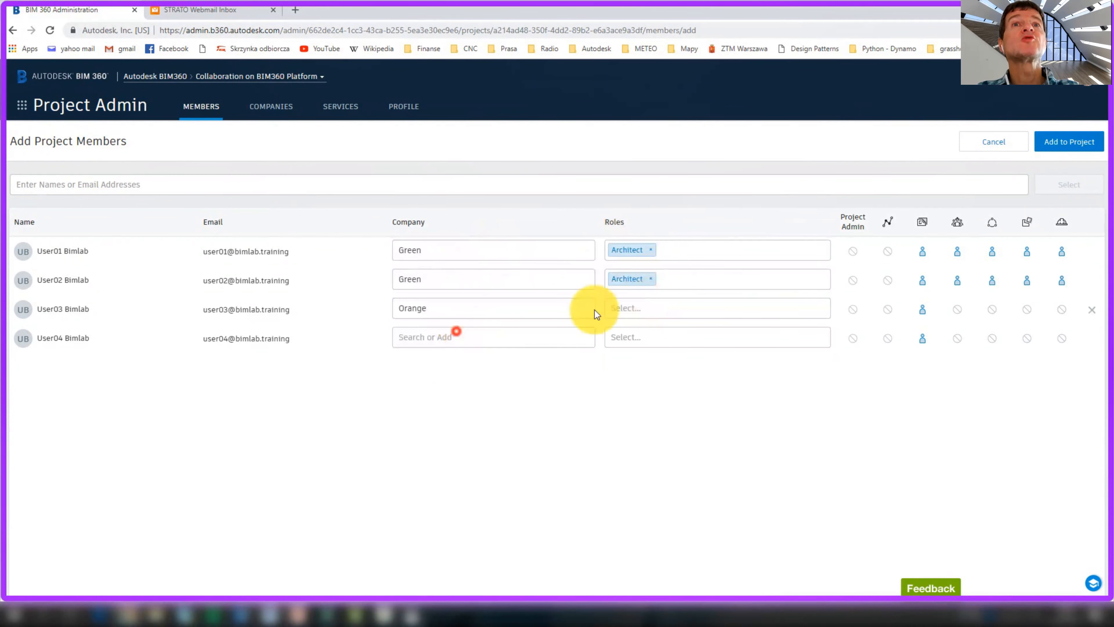
pyautogui.click(642, 308)
pyautogui.write('Structural Engineer')
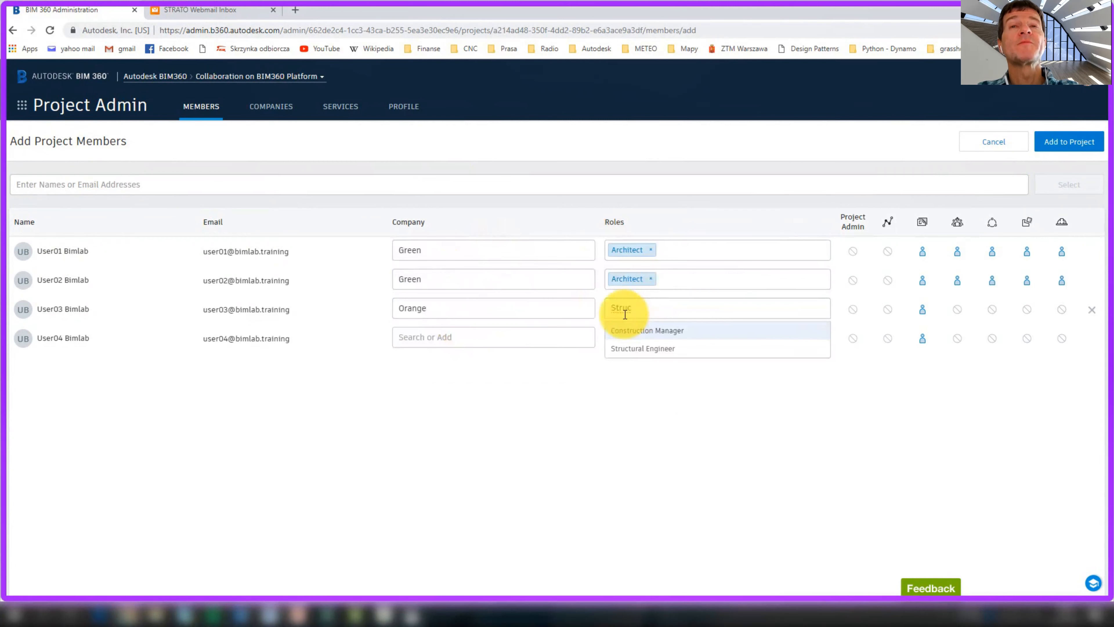
pyautogui.click(636, 348)
# Assign the fourth user to new company Blue as a Mechanical Engineer
pyautogui.click(484, 337)
pyautogui.write('Blue')
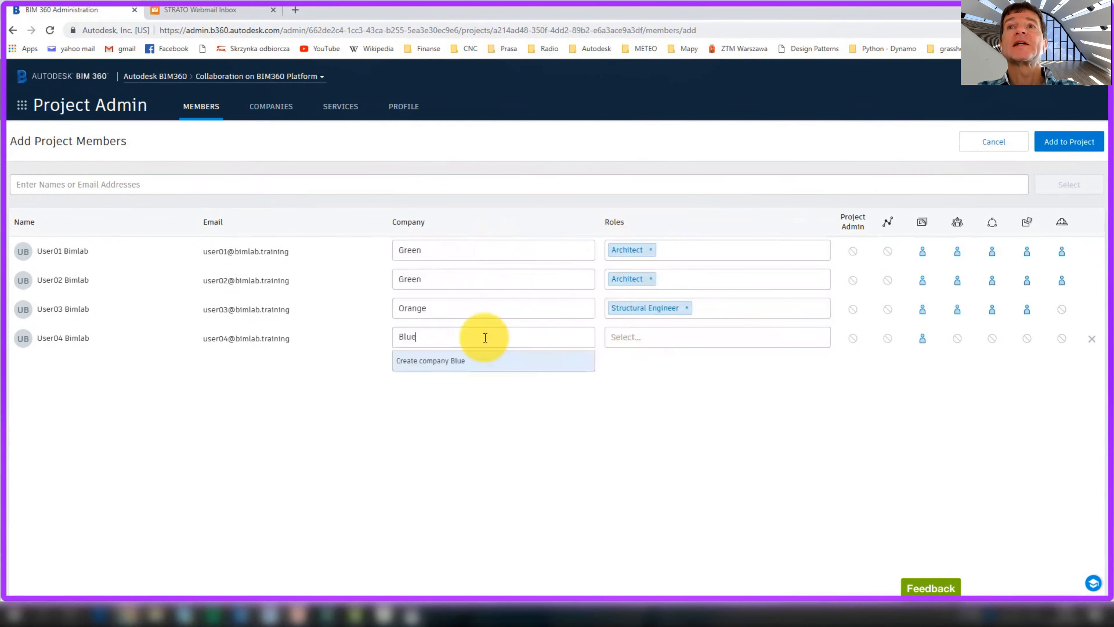
pyautogui.click(450, 361)
pyautogui.click(677, 338)
pyautogui.write('MEP')
pyautogui.press('BackSpace')
pyautogui.press('BackSpace')
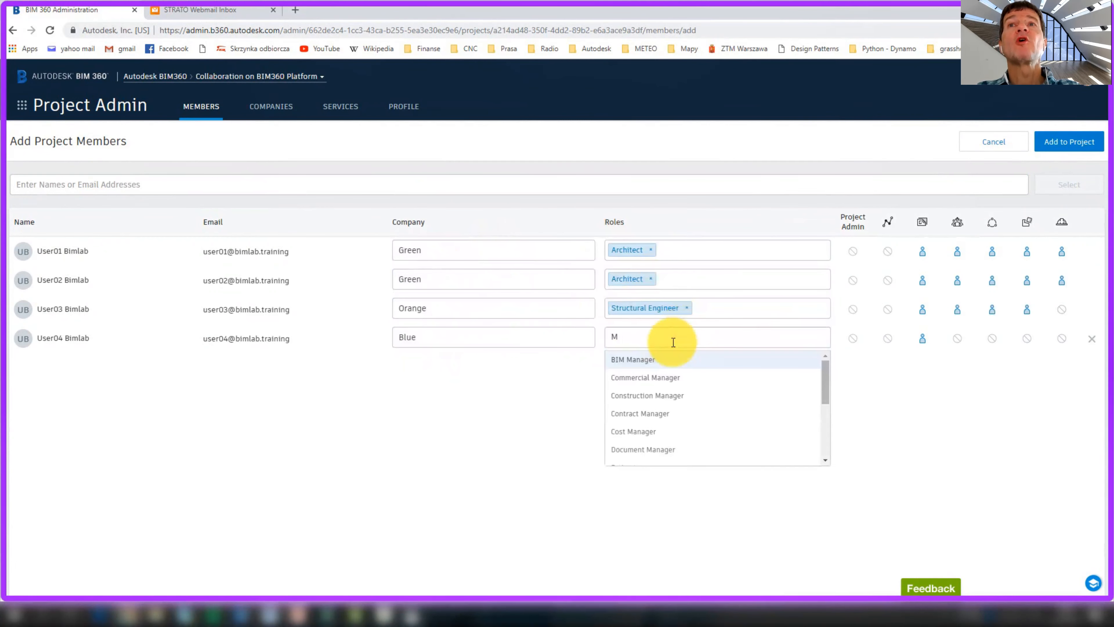
pyautogui.write('ec')
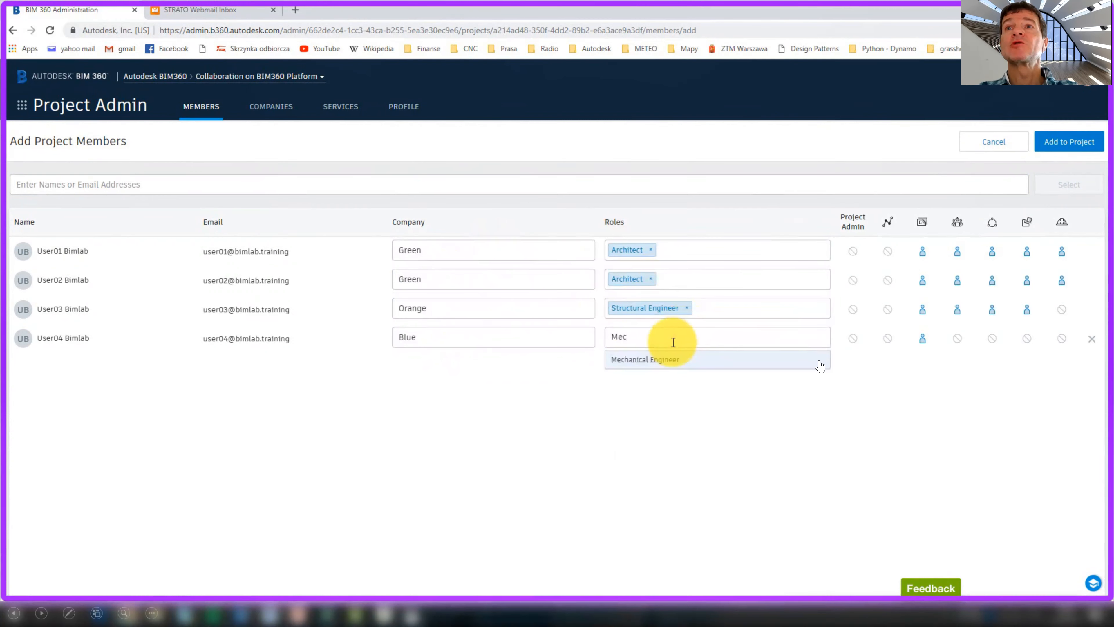
pyautogui.click(669, 359)
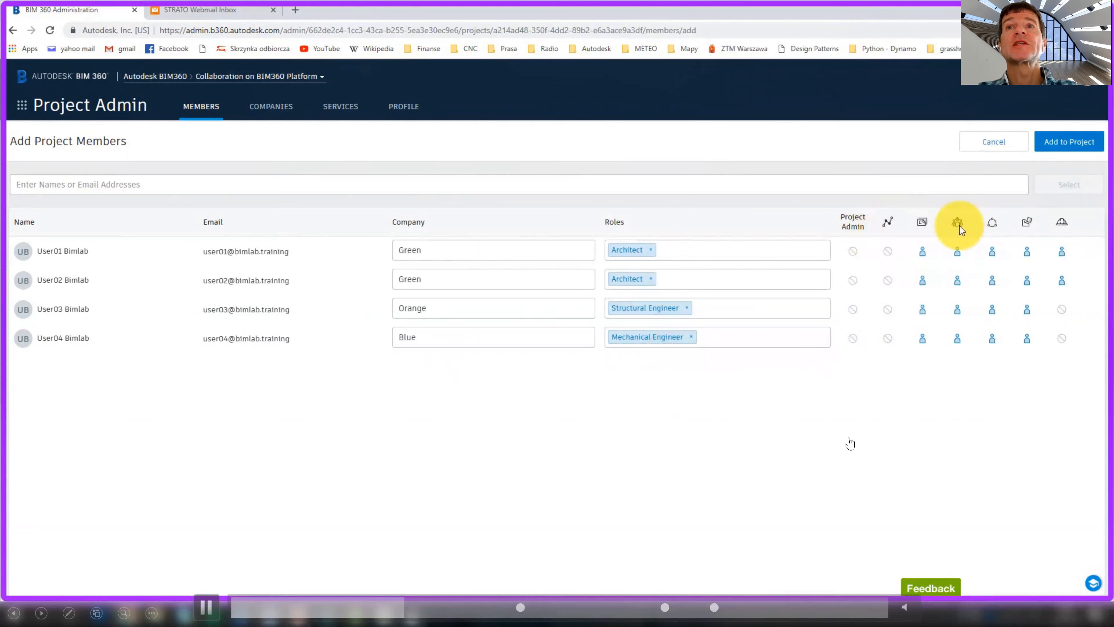
# Remove Project Management access for all four and Field Management for two, then add them
pyautogui.click(957, 251)
pyautogui.click(957, 280)
pyautogui.click(958, 309)
pyautogui.click(959, 338)
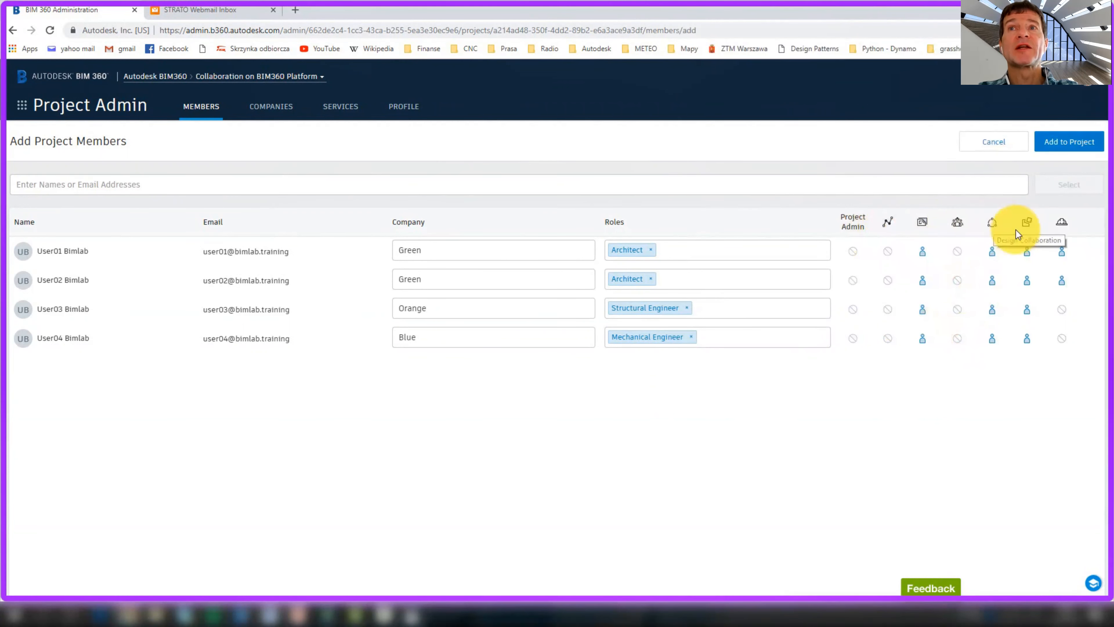
pyautogui.click(1062, 251)
pyautogui.click(1061, 279)
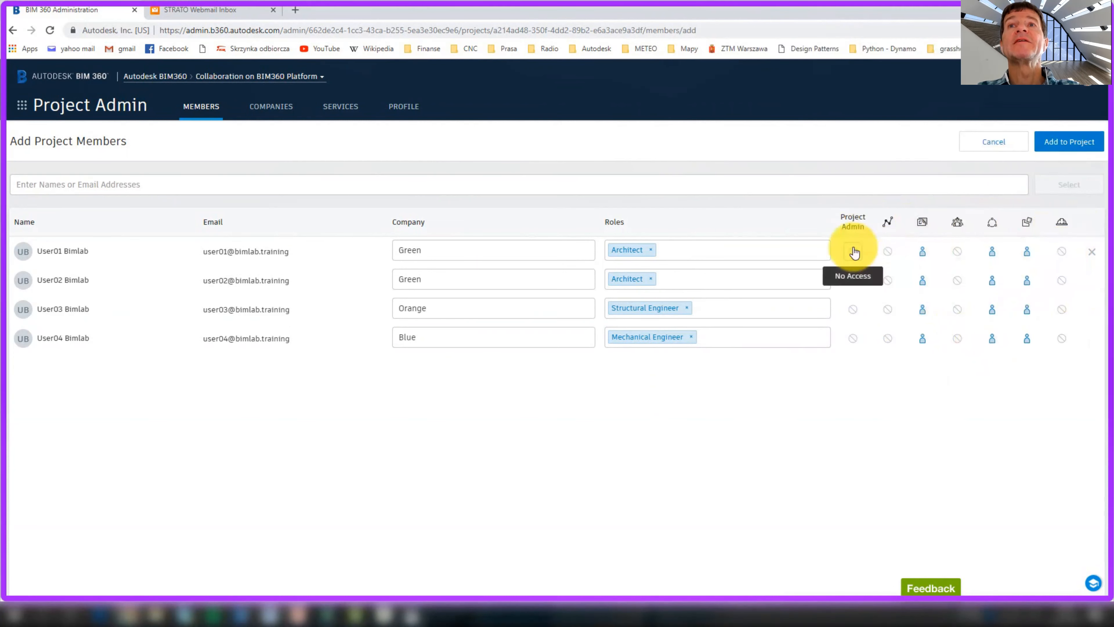
pyautogui.click(1055, 139)
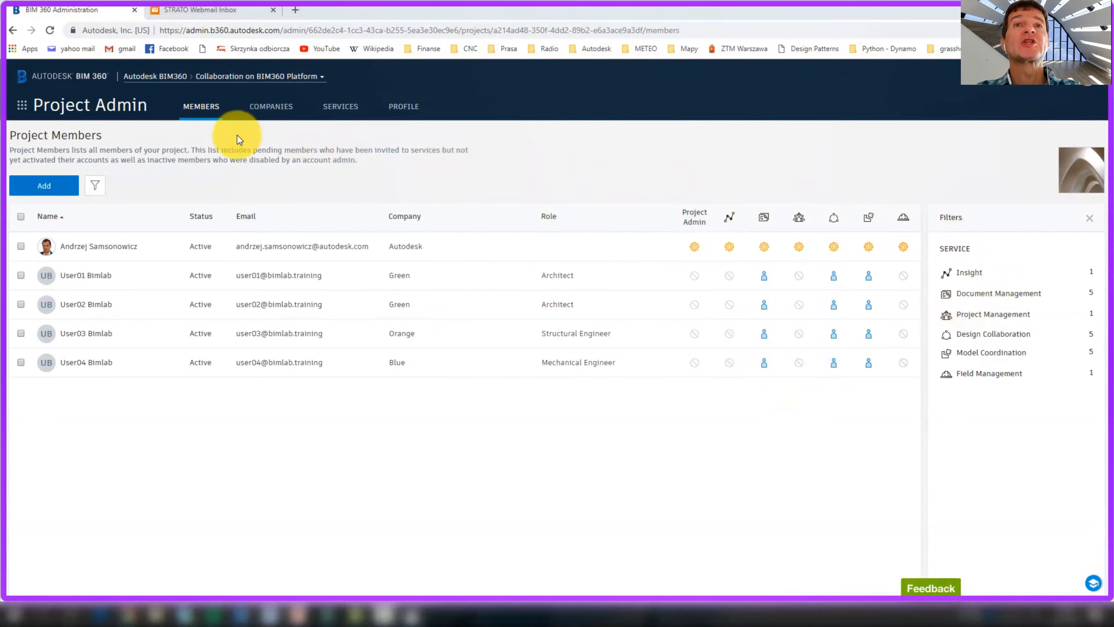
pyautogui.click(23, 109)
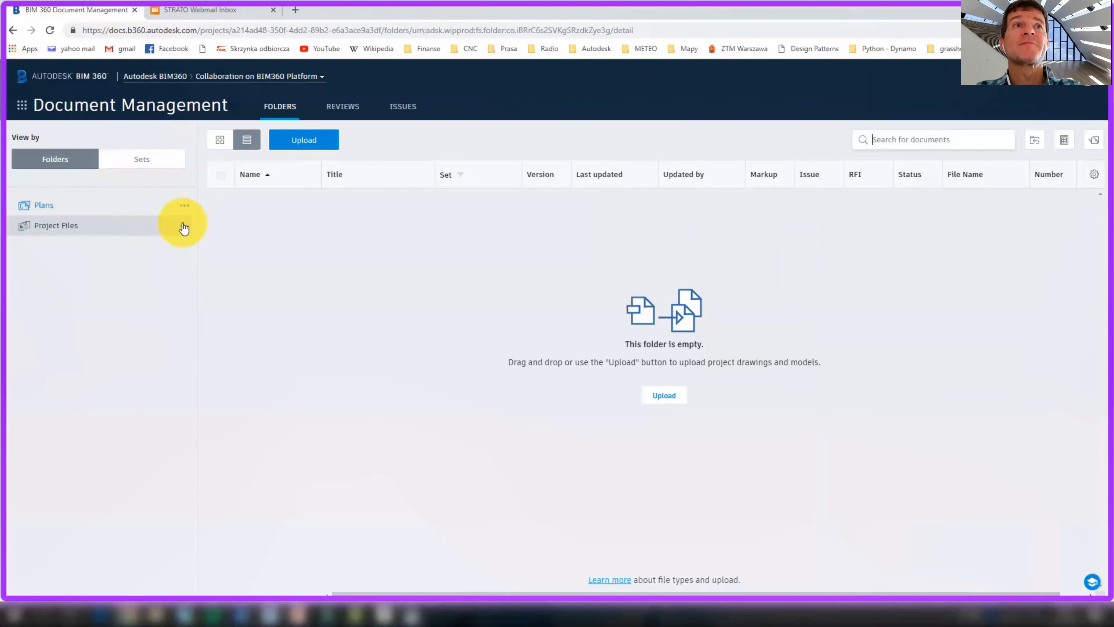
# Add a 'Theta Office' subfolder under Project Files in Document Management
pyautogui.click(182, 223)
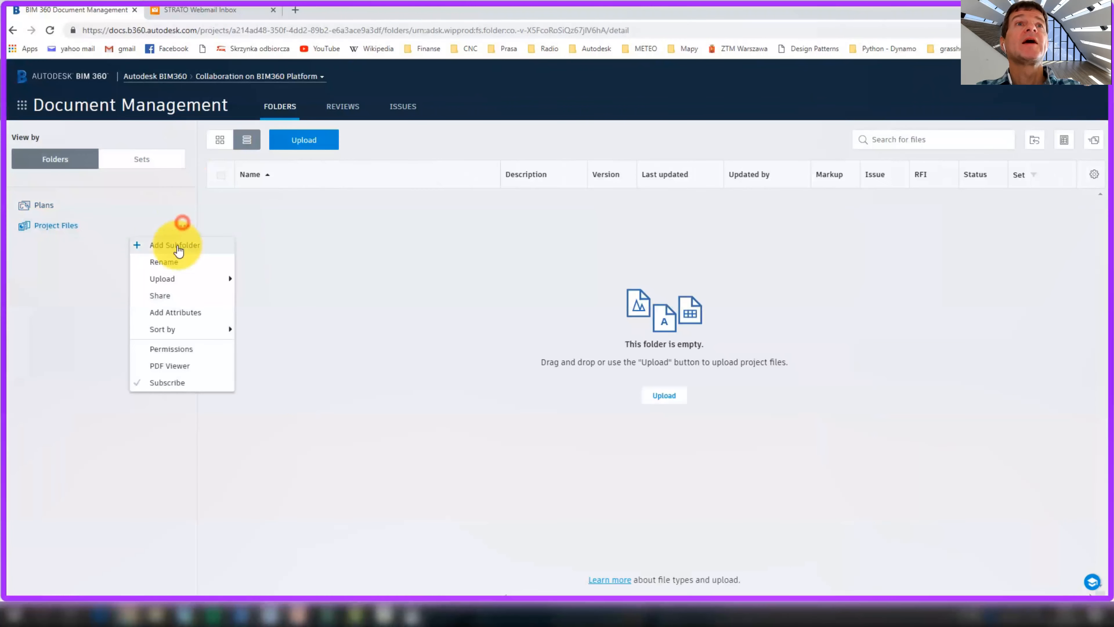
pyautogui.click(178, 246)
pyautogui.write('Theta Office')
pyautogui.click(150, 246)
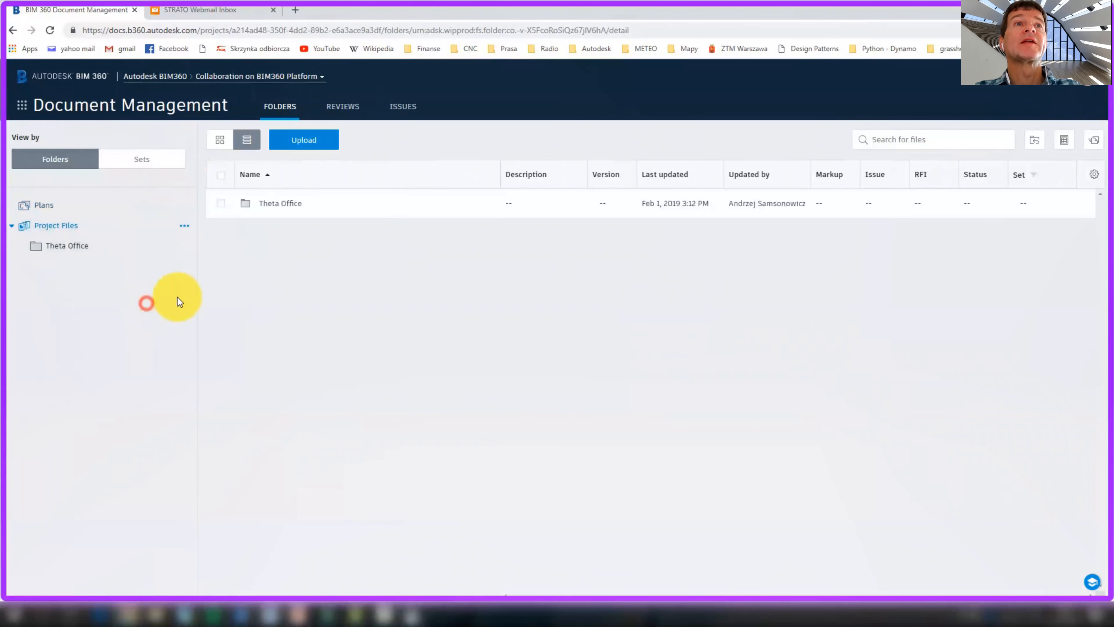
pyautogui.click(22, 105)
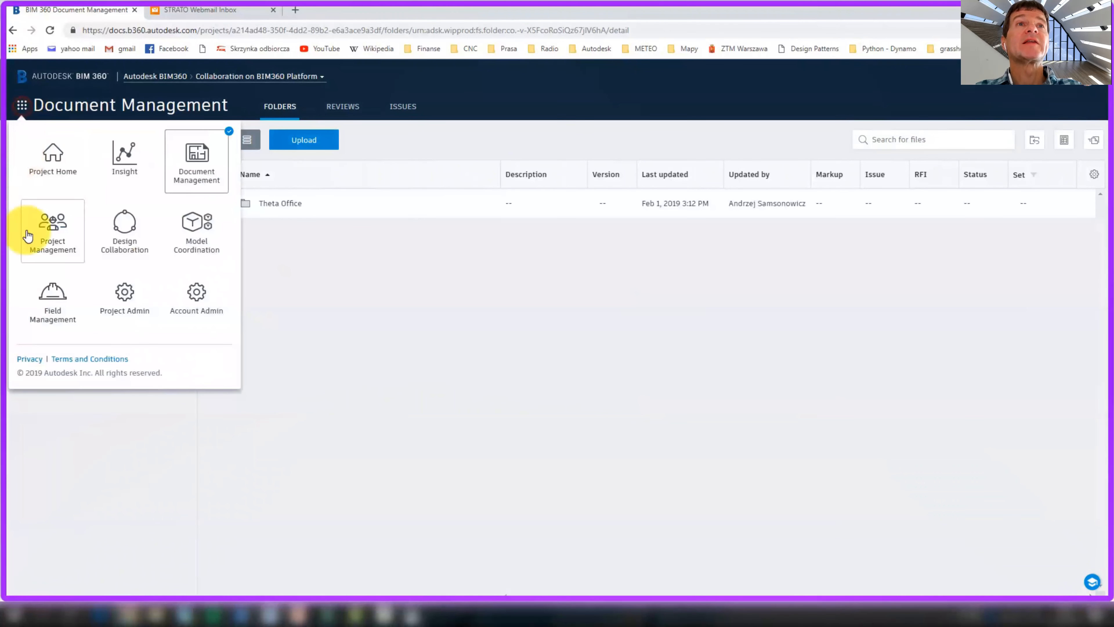
# In Design Collaboration admin, start adding teams with default location /Project Files/Theta Office
pyautogui.click(122, 226)
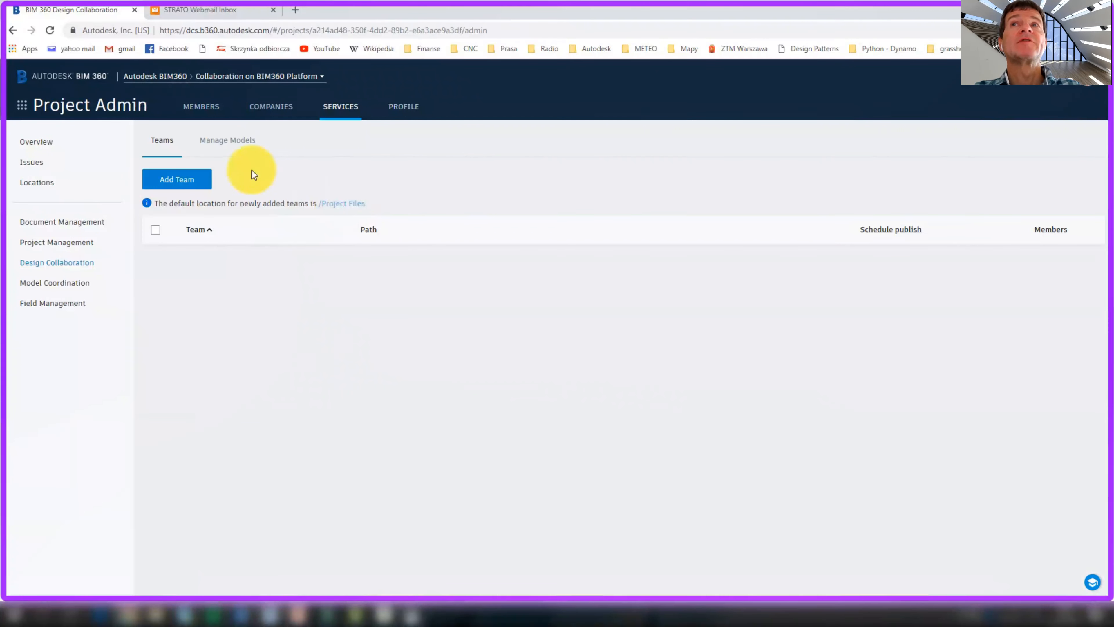
pyautogui.click(178, 180)
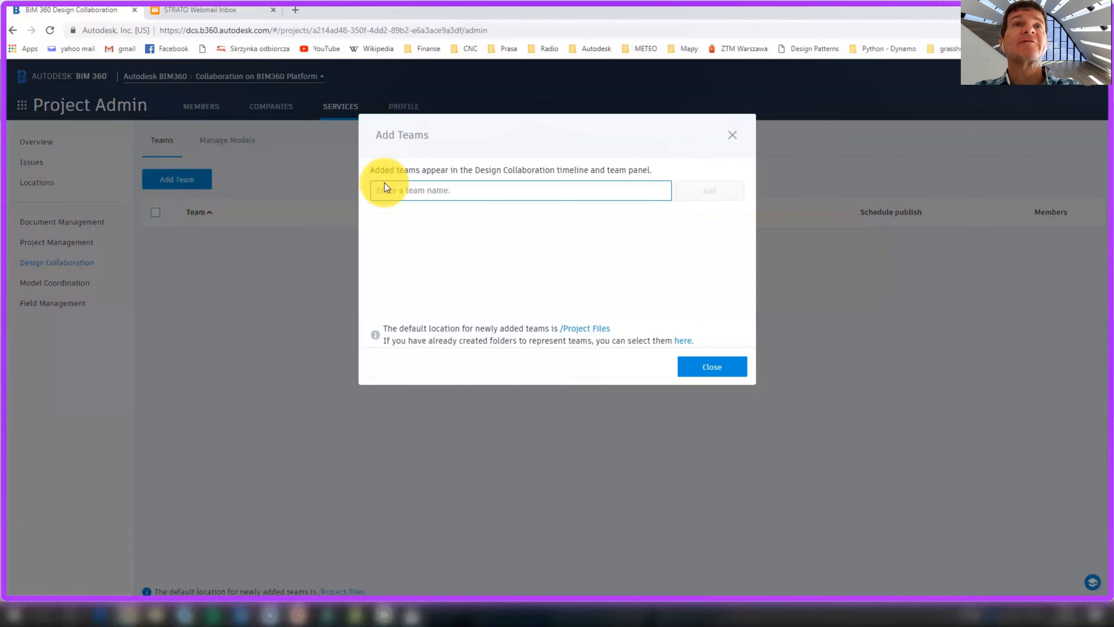
pyautogui.click(388, 184)
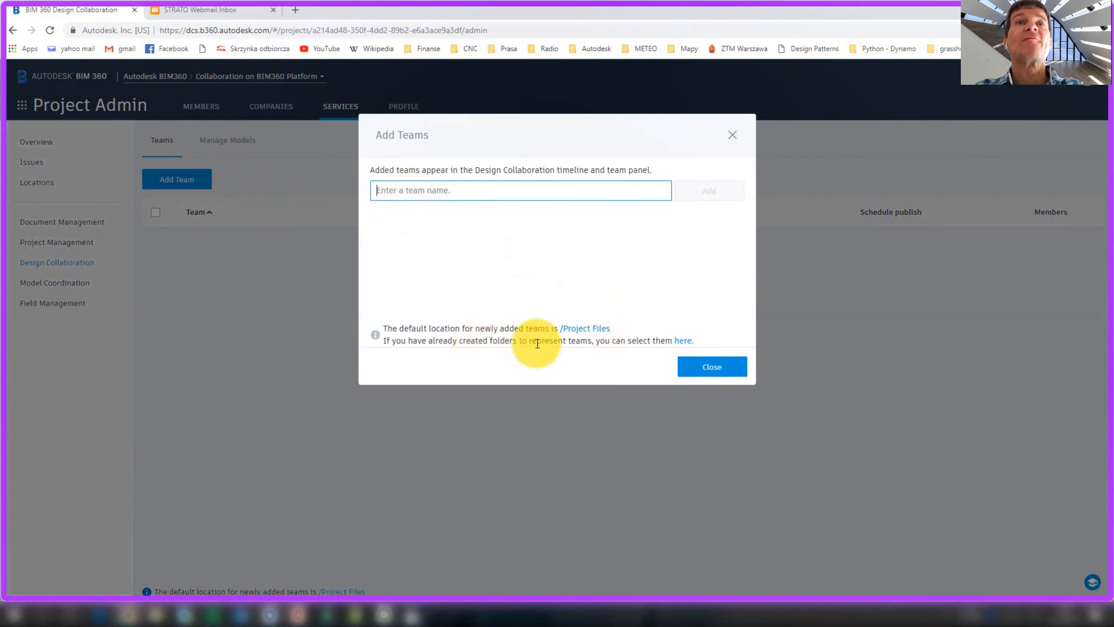
pyautogui.click(589, 330)
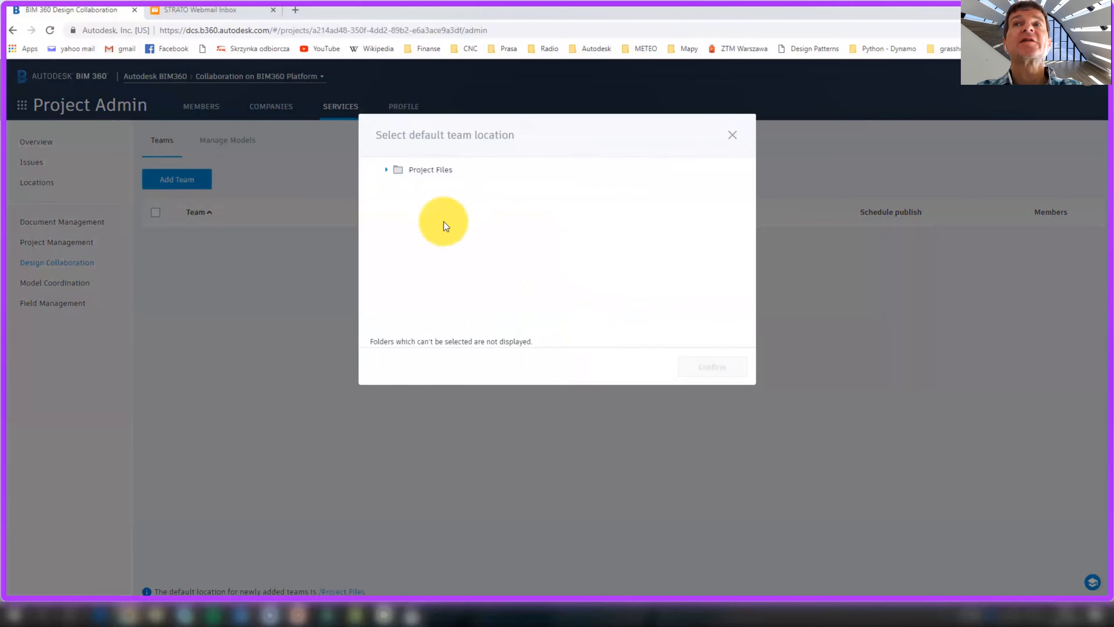
pyautogui.click(452, 191)
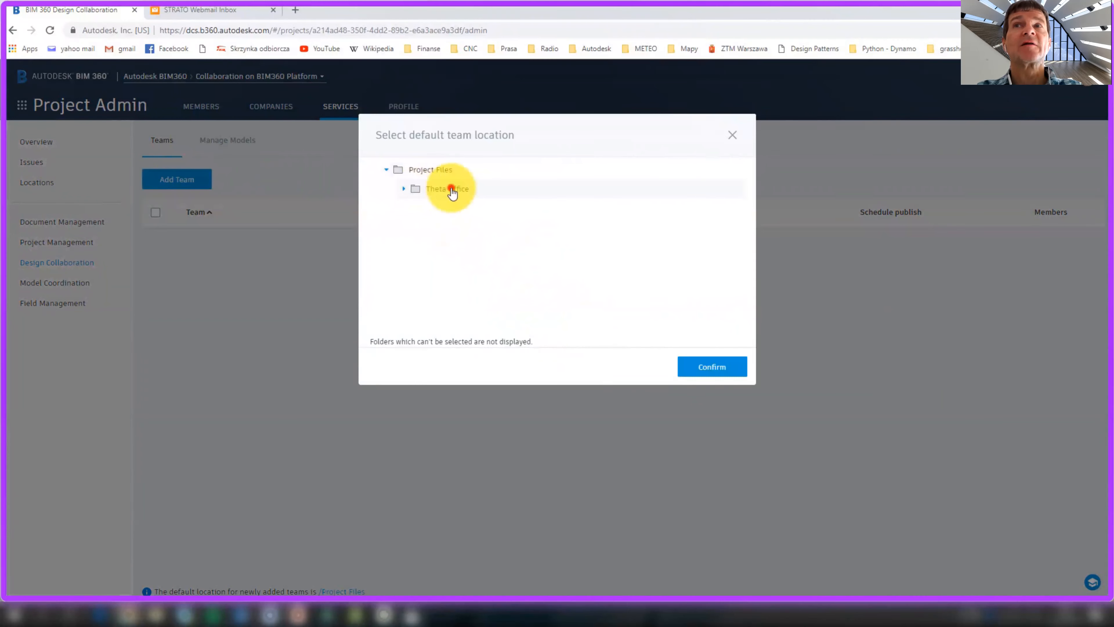
pyautogui.click(715, 374)
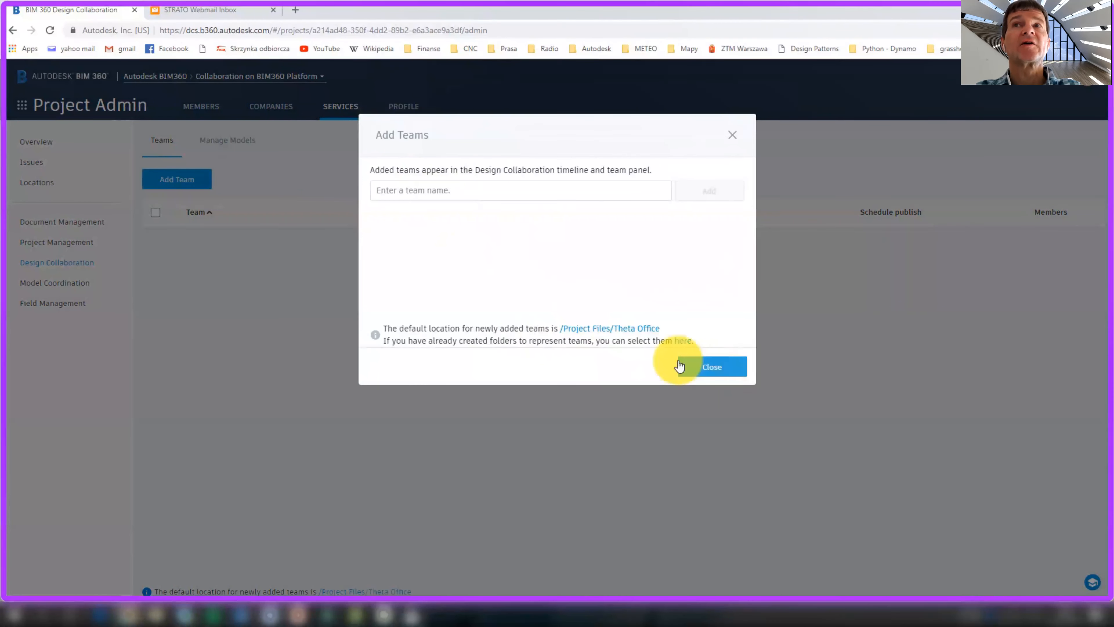
# Add the Architects, Structural Engineers and Mechanical Engineers teams
pyautogui.click(474, 192)
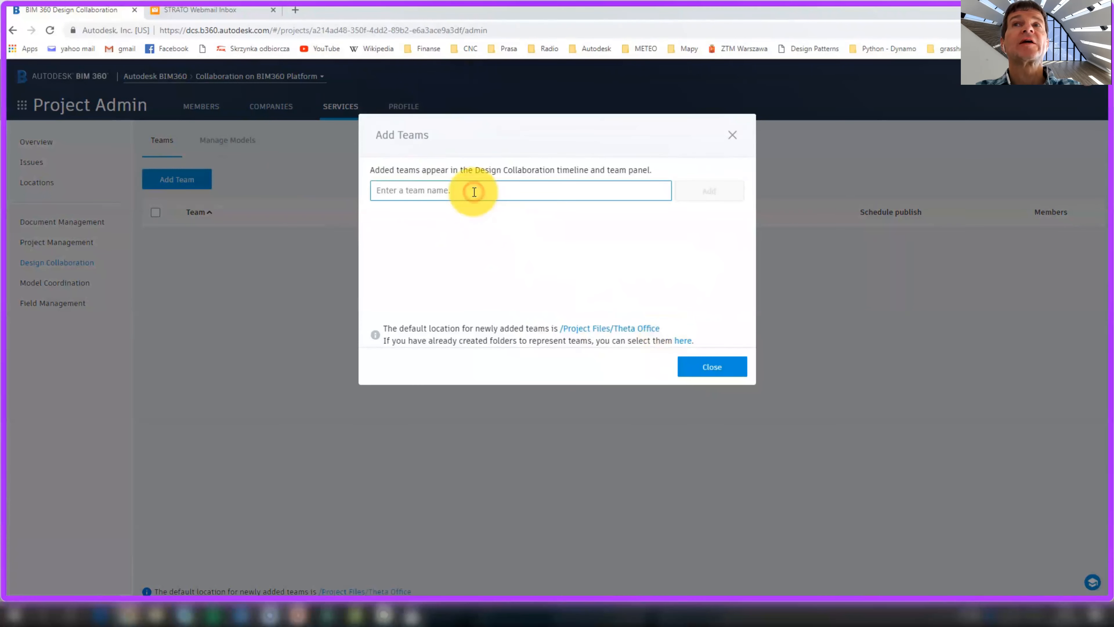
pyautogui.write('Architects')
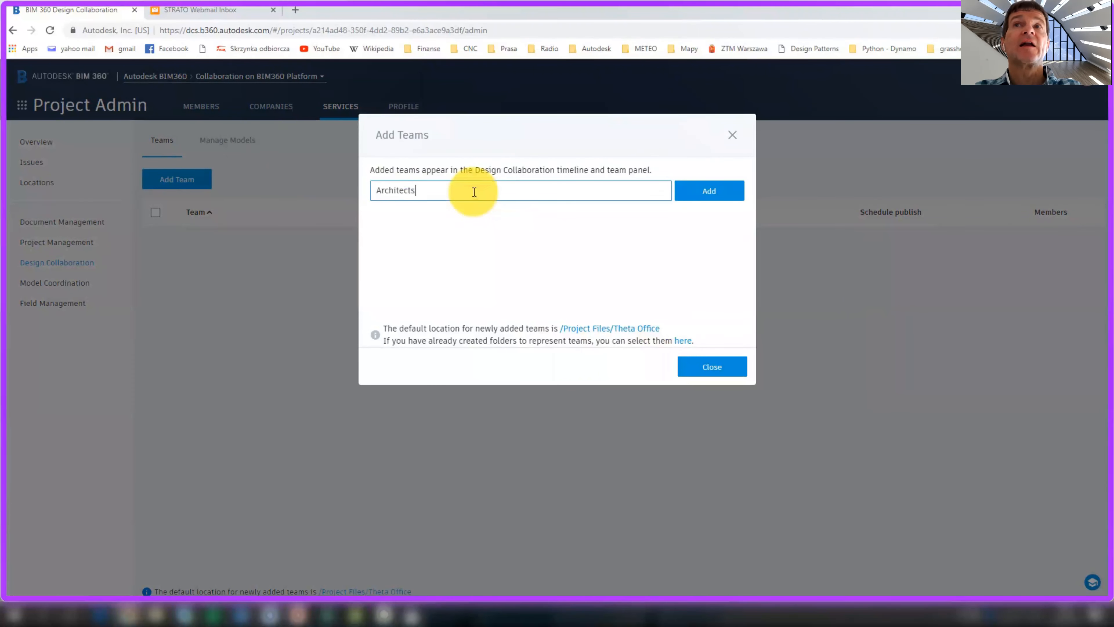
pyautogui.click(698, 190)
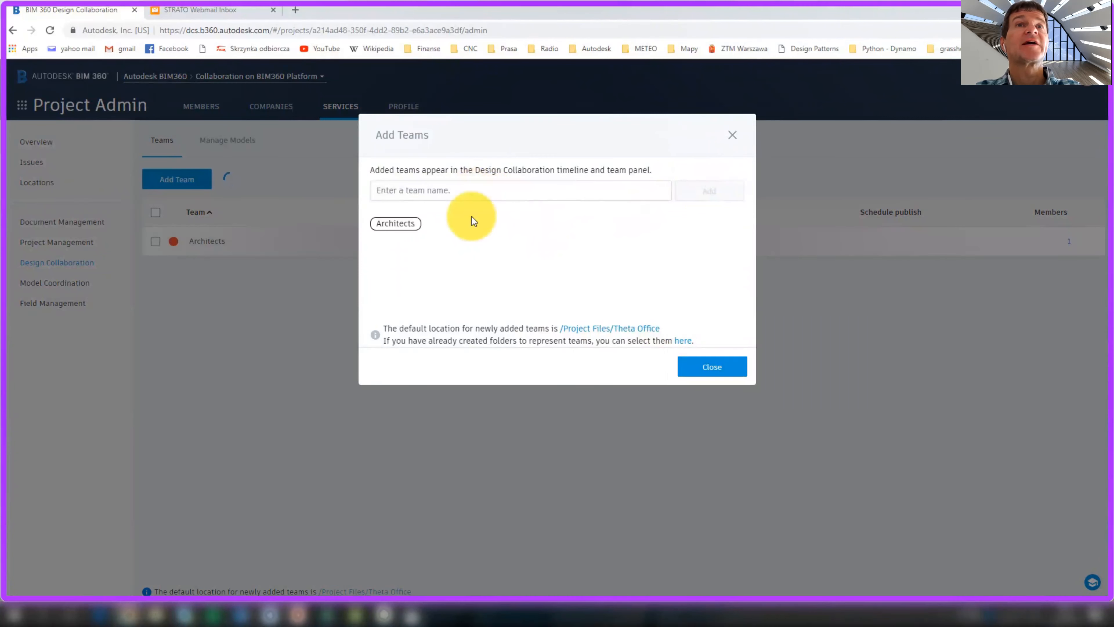
pyautogui.click(466, 184)
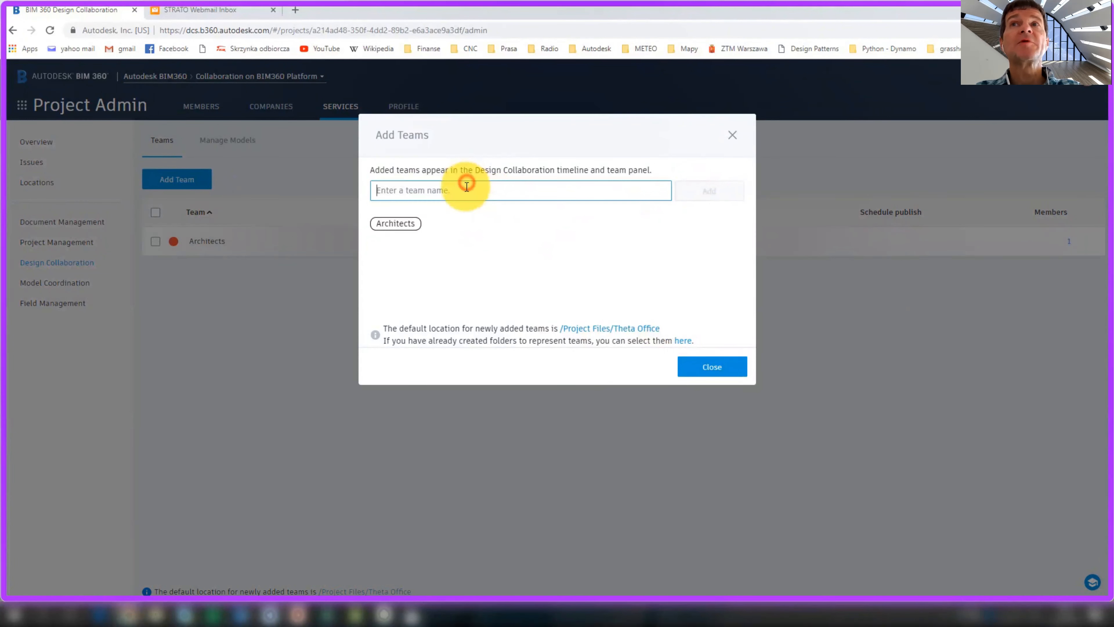
pyautogui.write('Structural Engineers')
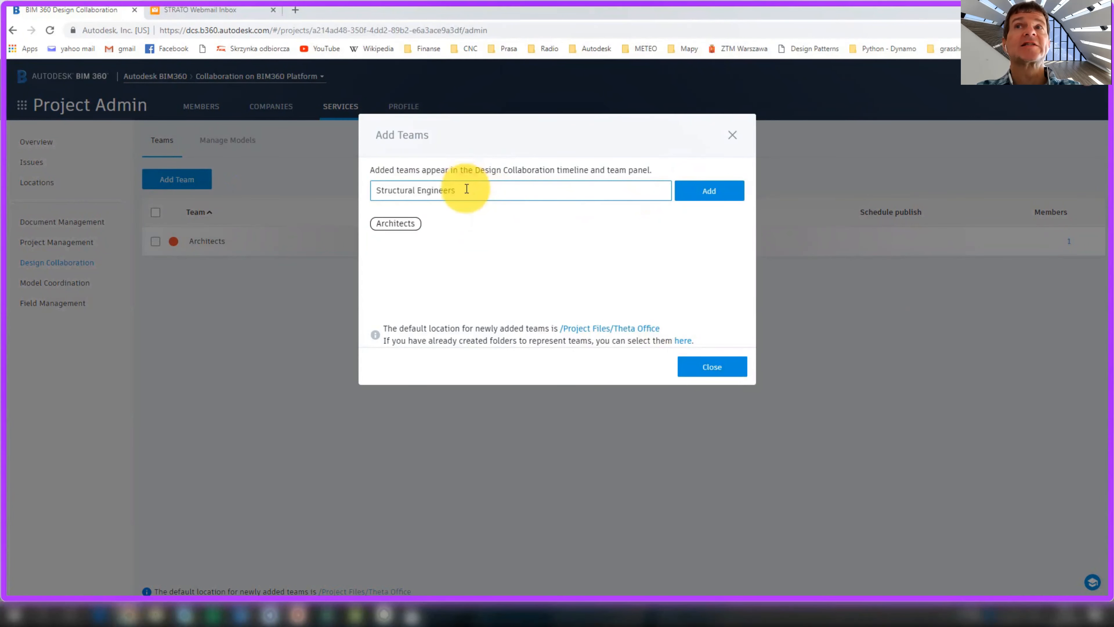
pyautogui.click(706, 189)
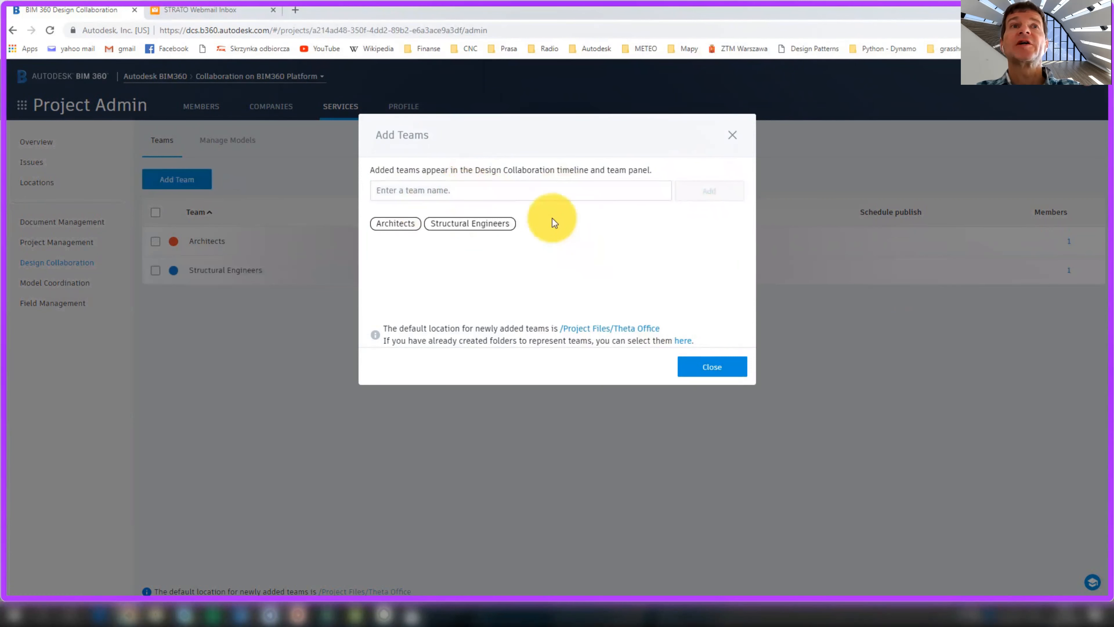
pyautogui.click(545, 194)
pyautogui.write('Mechanical Engineers')
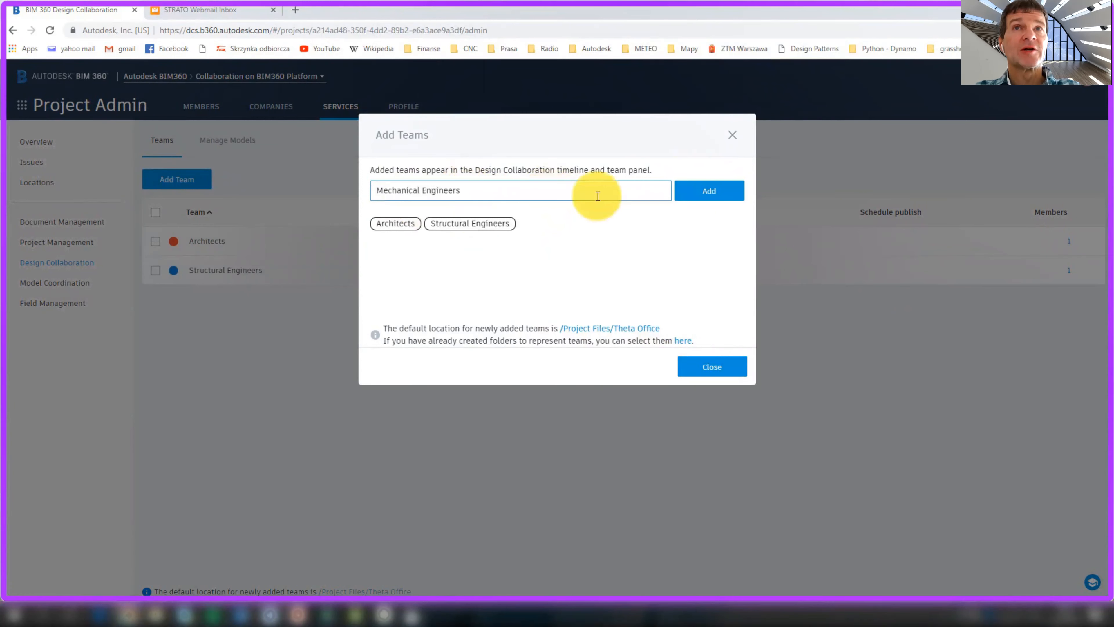
pyautogui.click(706, 191)
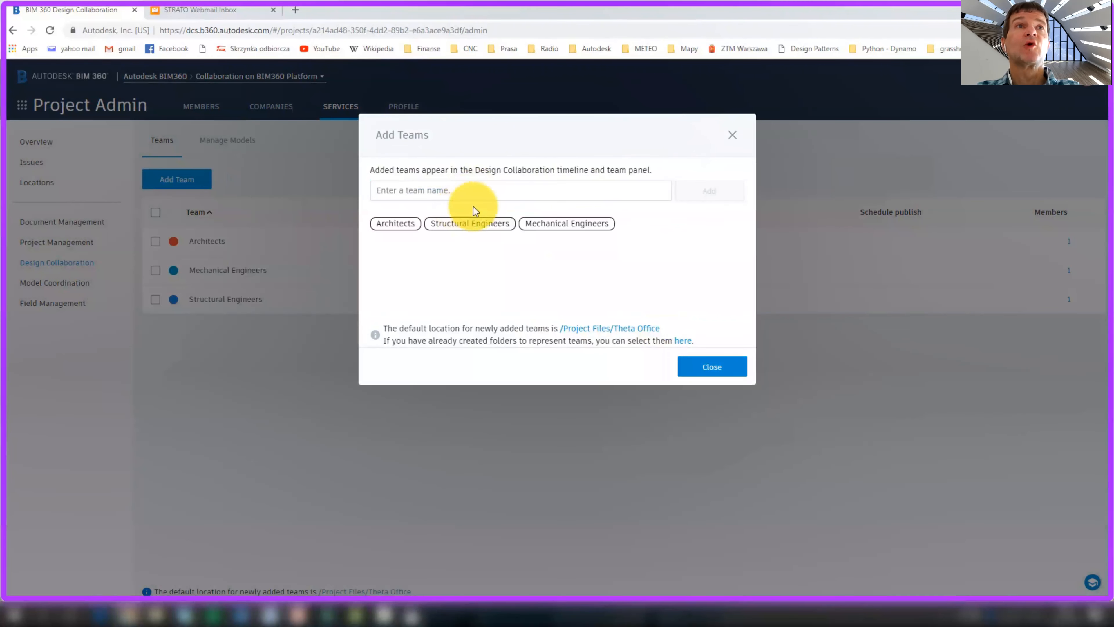
pyautogui.click(712, 369)
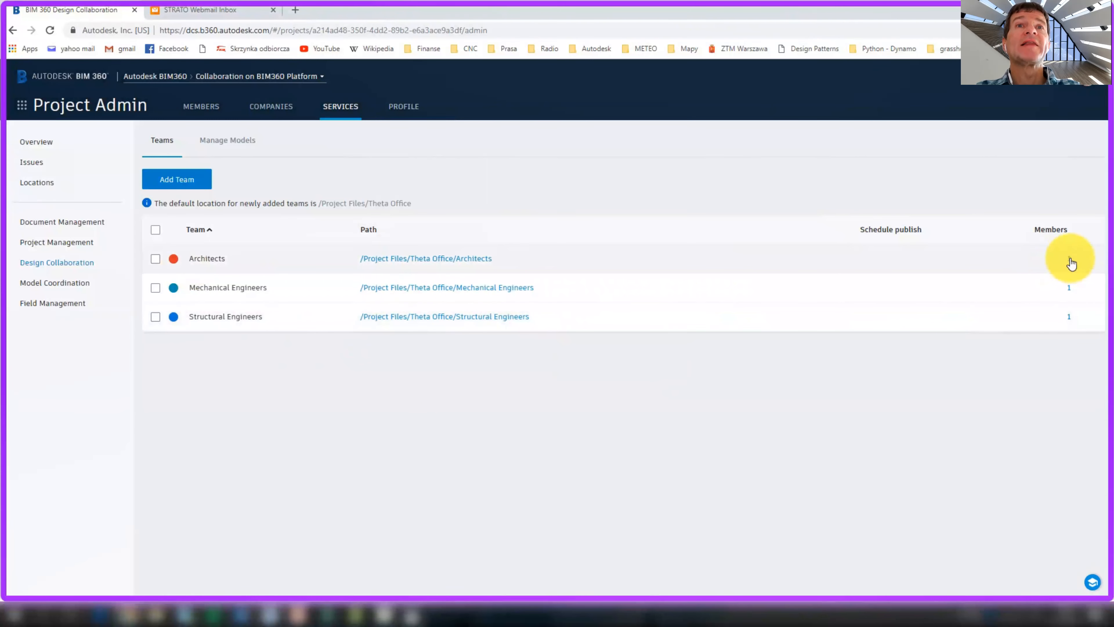
# Select the Architects team and open its member management
pyautogui.click(156, 258)
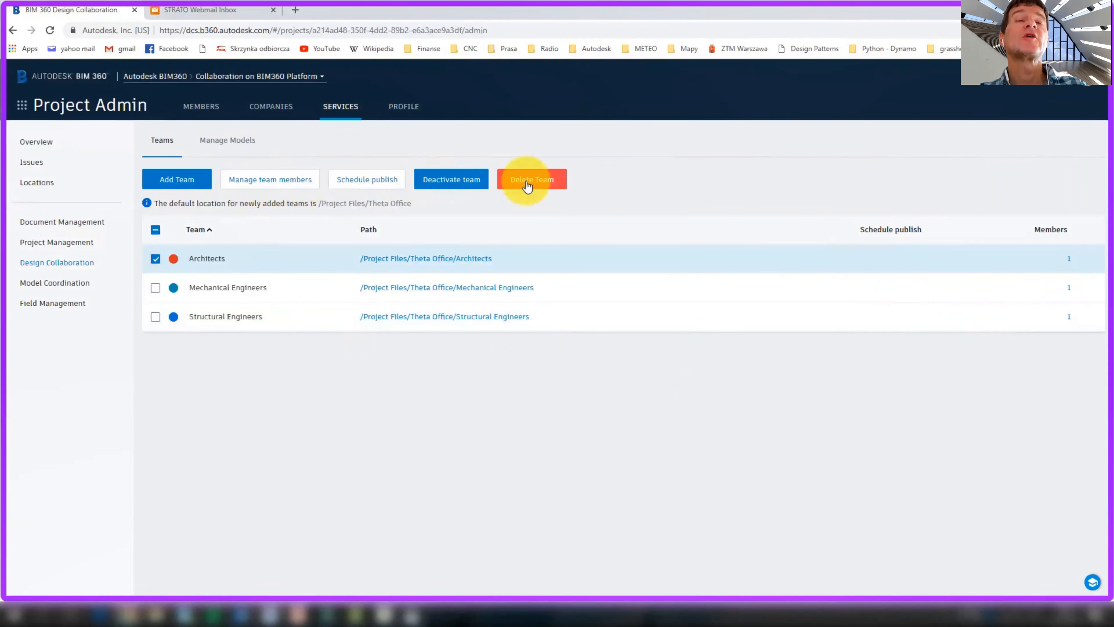
pyautogui.click(286, 180)
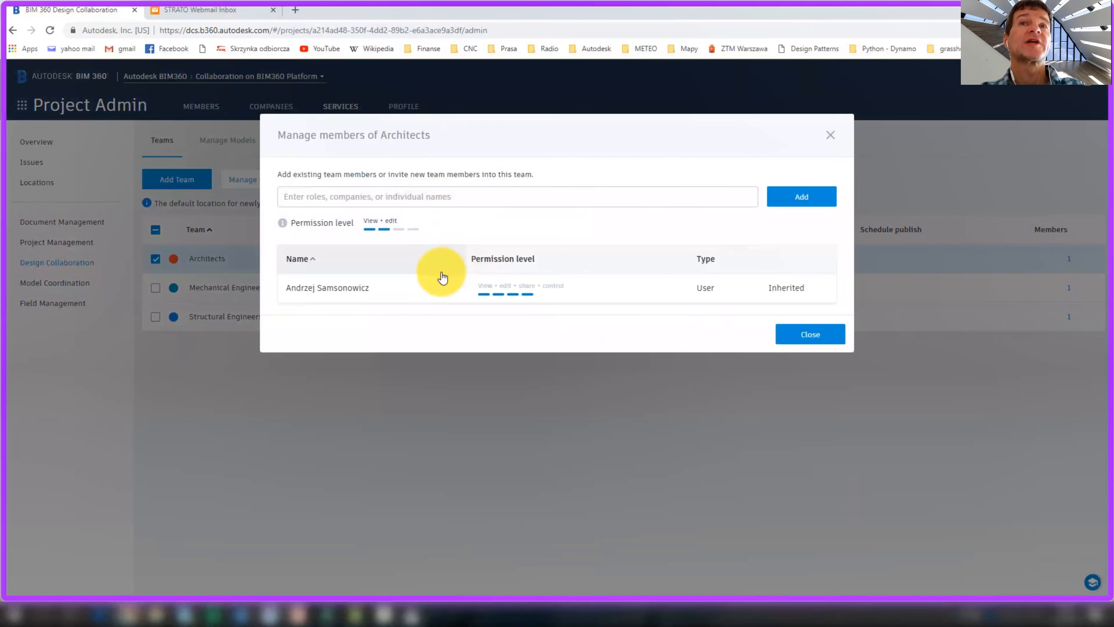
# Add the first training user to Architects with View + edit + share permission
pyautogui.click(448, 197)
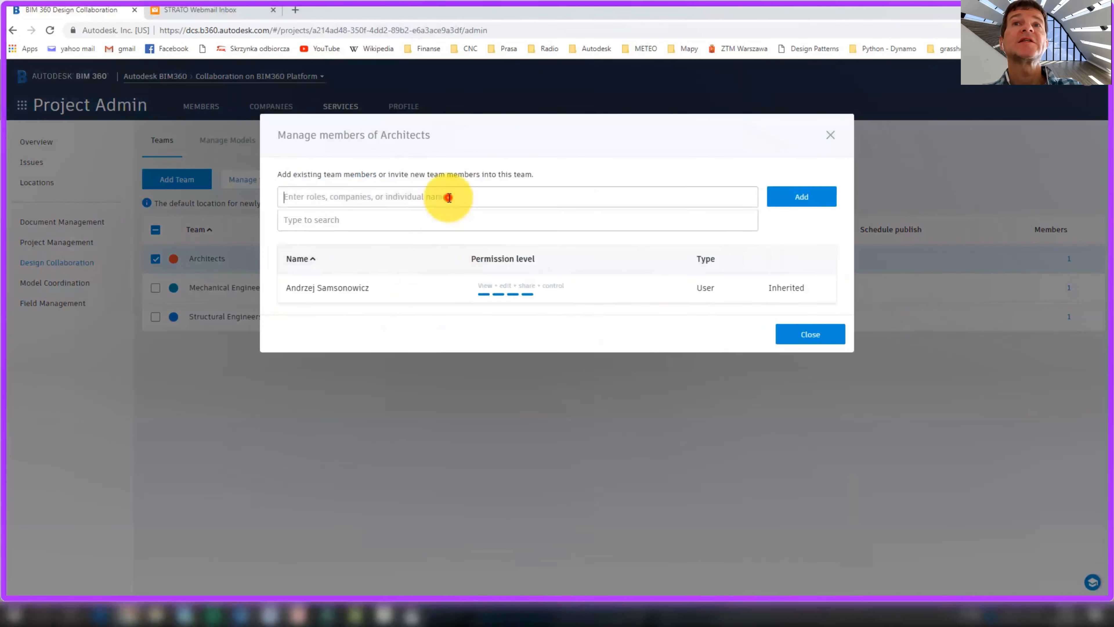
pyautogui.write('gree')
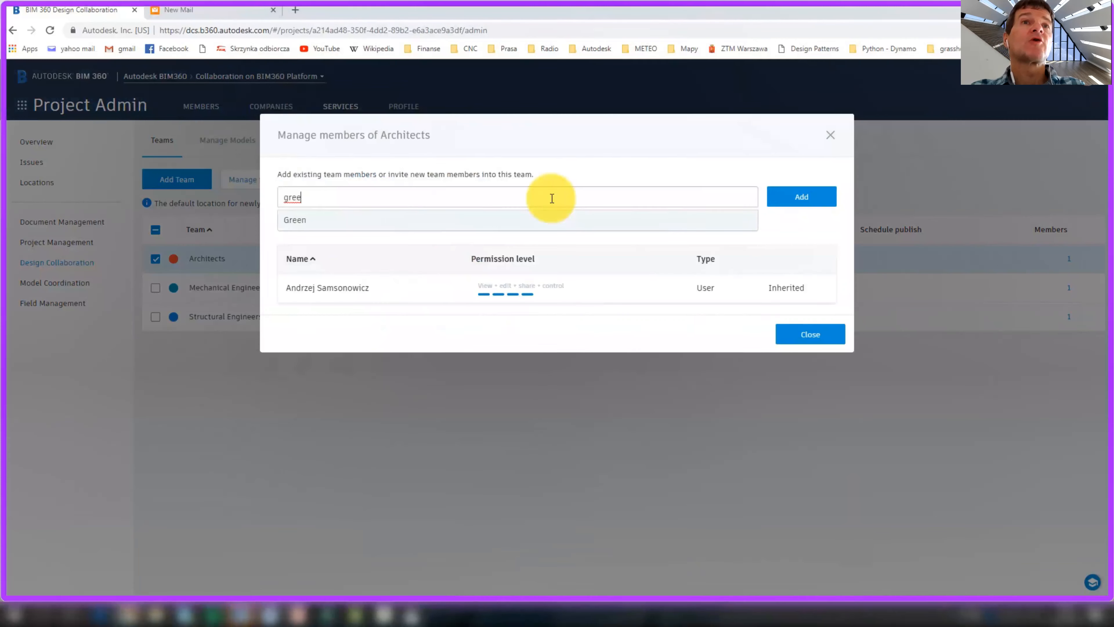
pyautogui.click(358, 221)
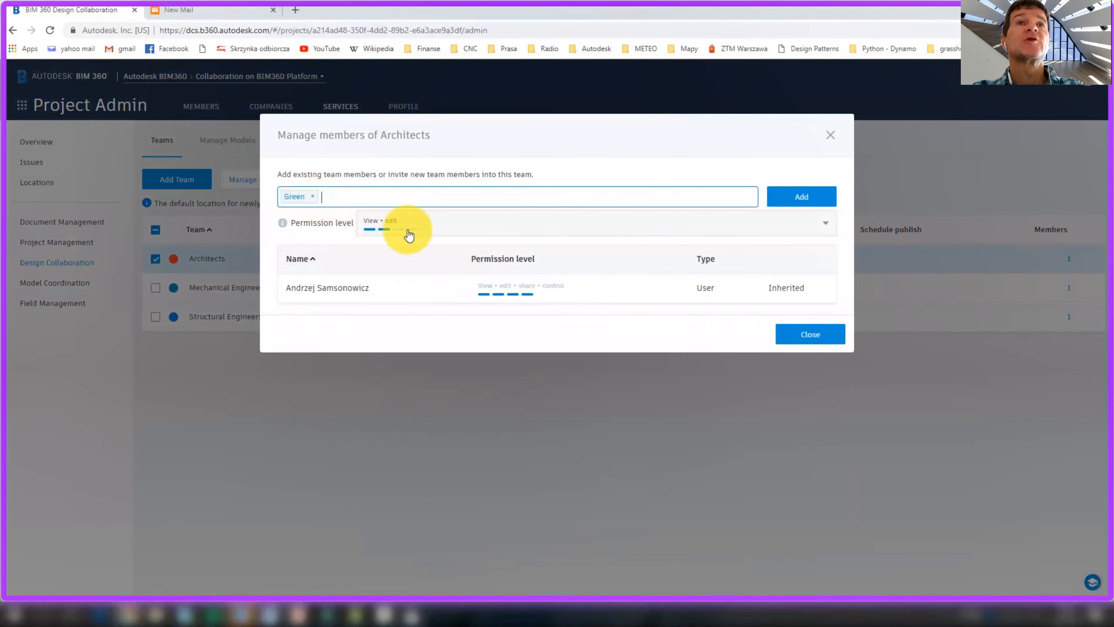
pyautogui.click(314, 196)
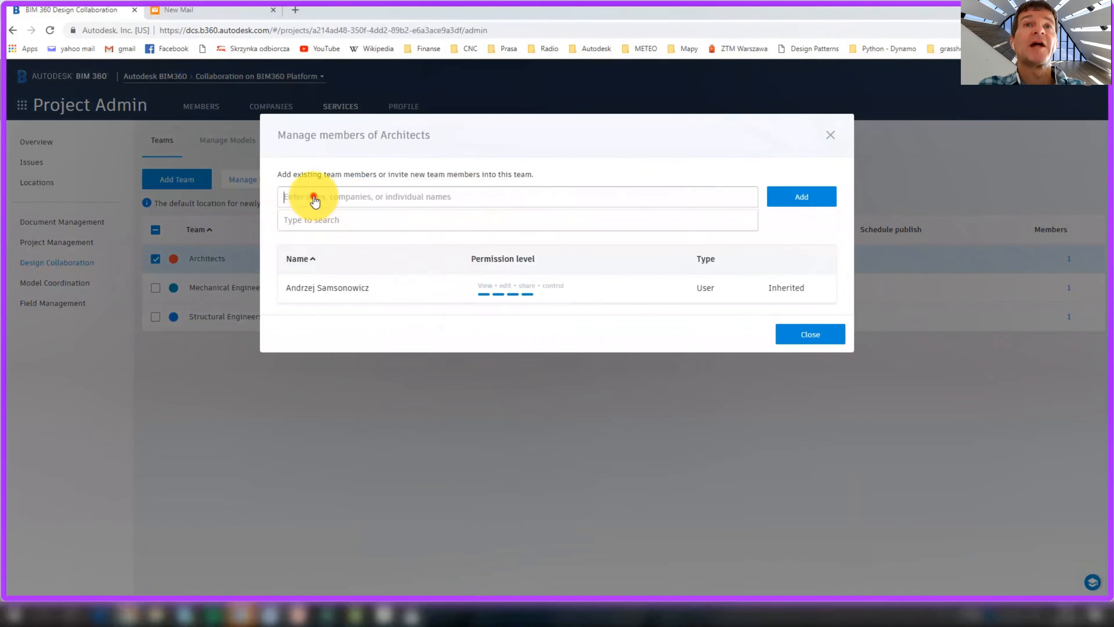
pyautogui.write('user01')
pyautogui.click(403, 219)
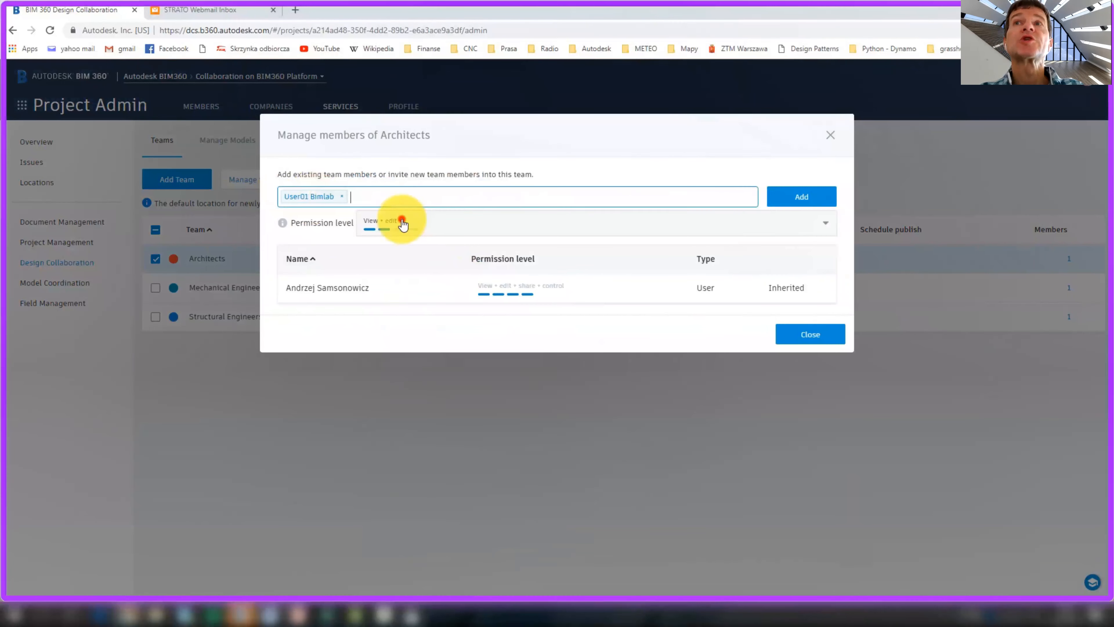
pyautogui.click(401, 224)
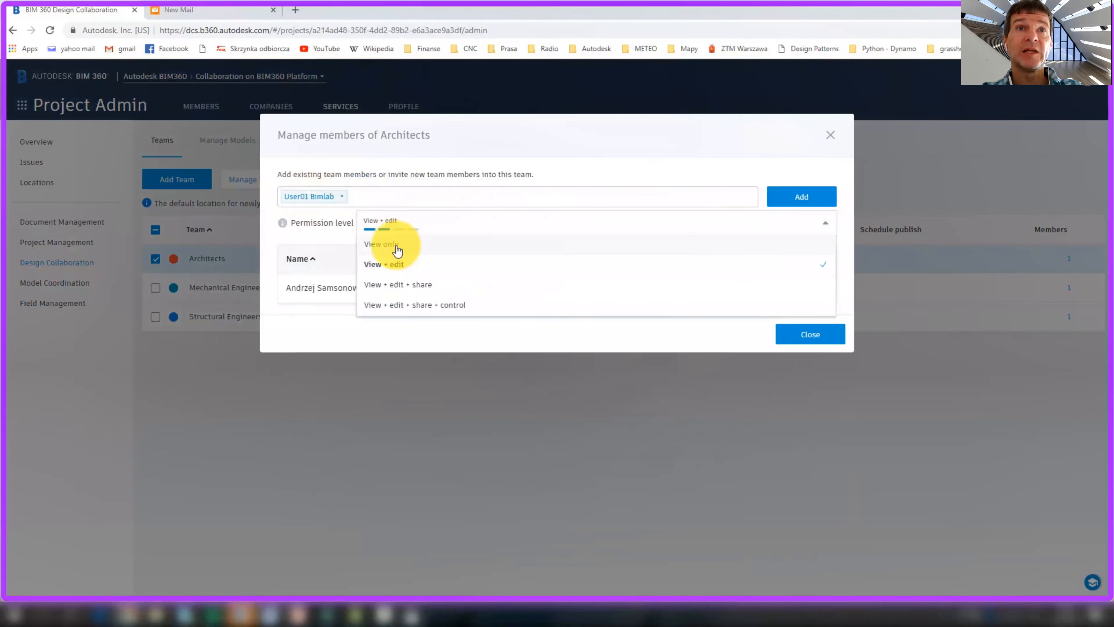
pyautogui.click(406, 286)
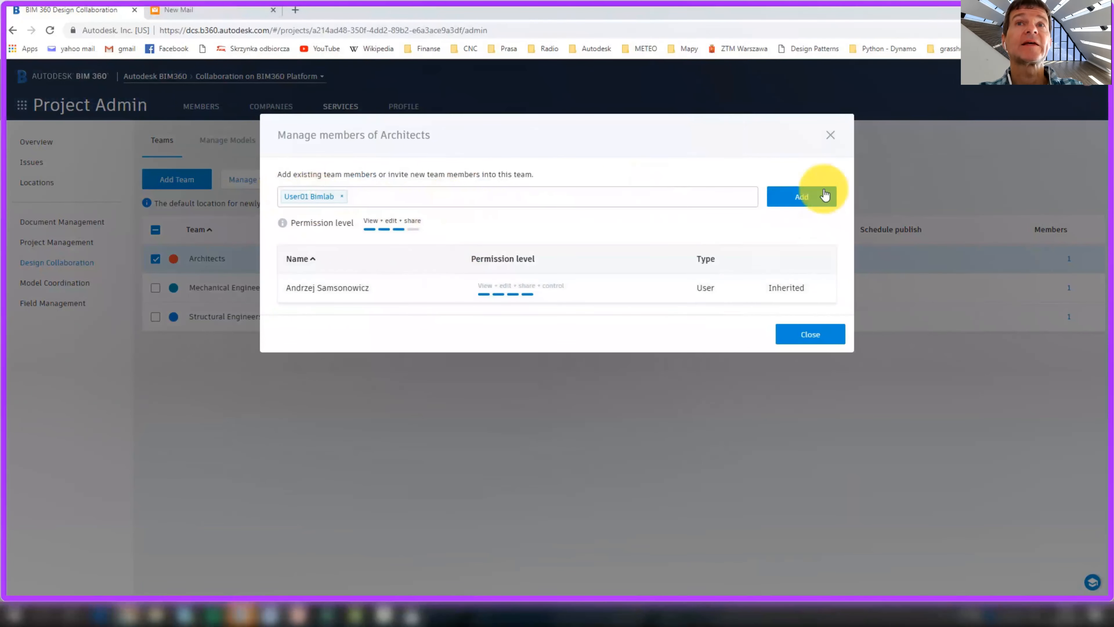
pyautogui.click(818, 197)
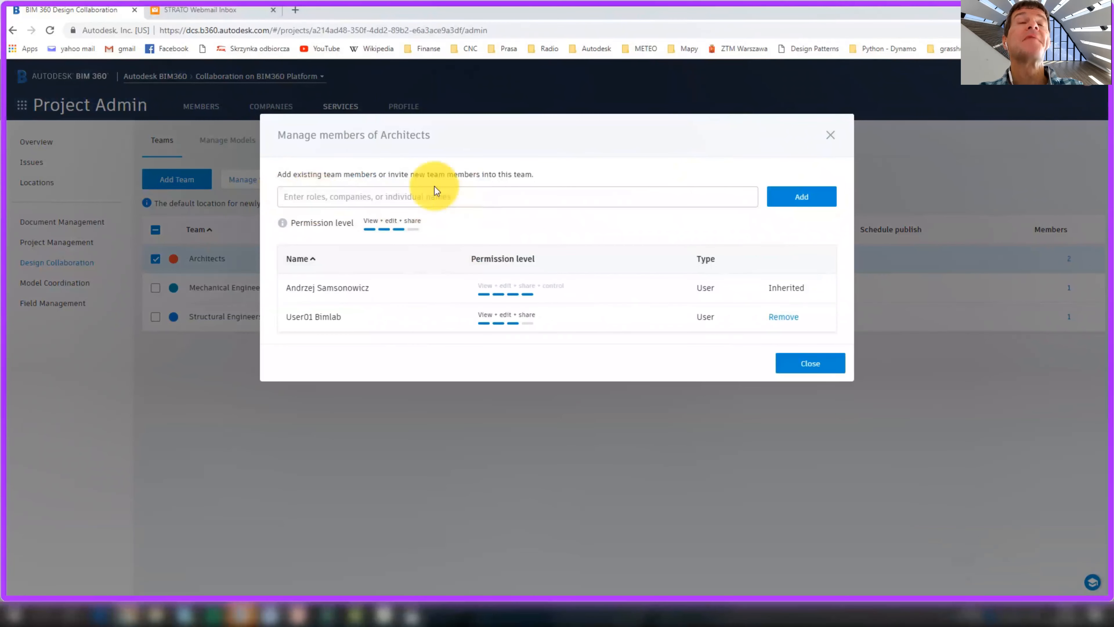
# Add the second training user with View + edit permission and close the dialog
pyautogui.click(418, 196)
pyautogui.write('us')
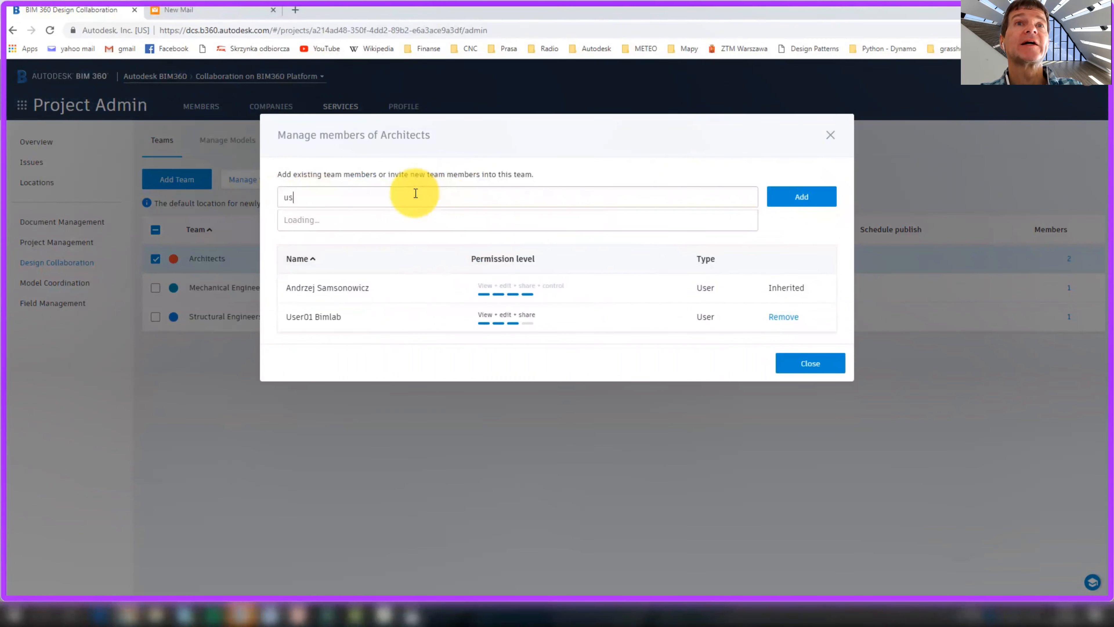
pyautogui.write('er')
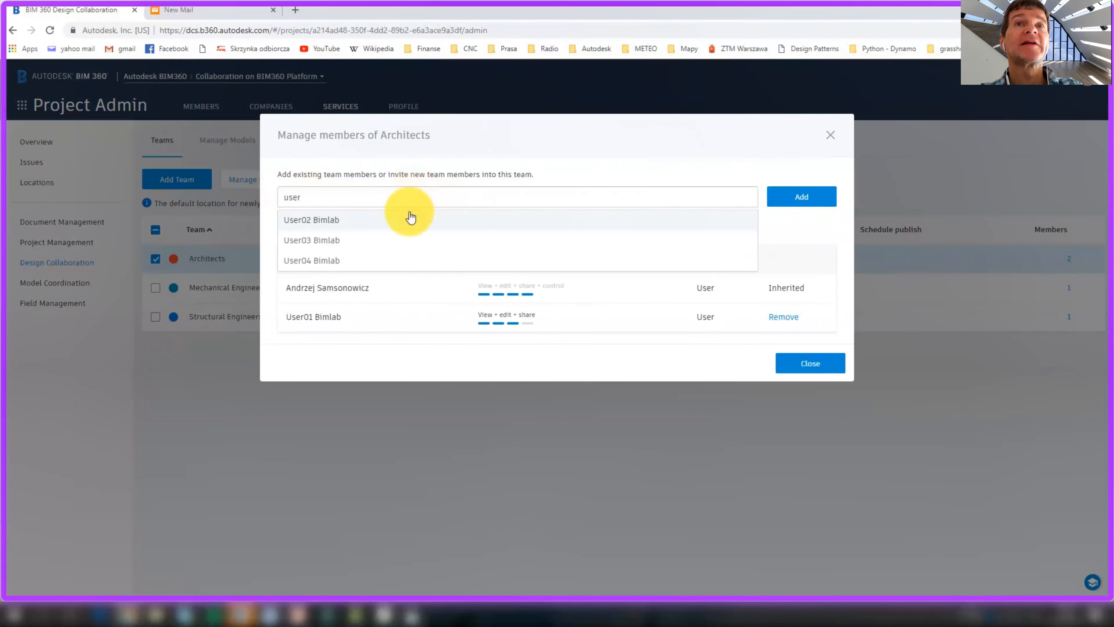
pyautogui.click(410, 218)
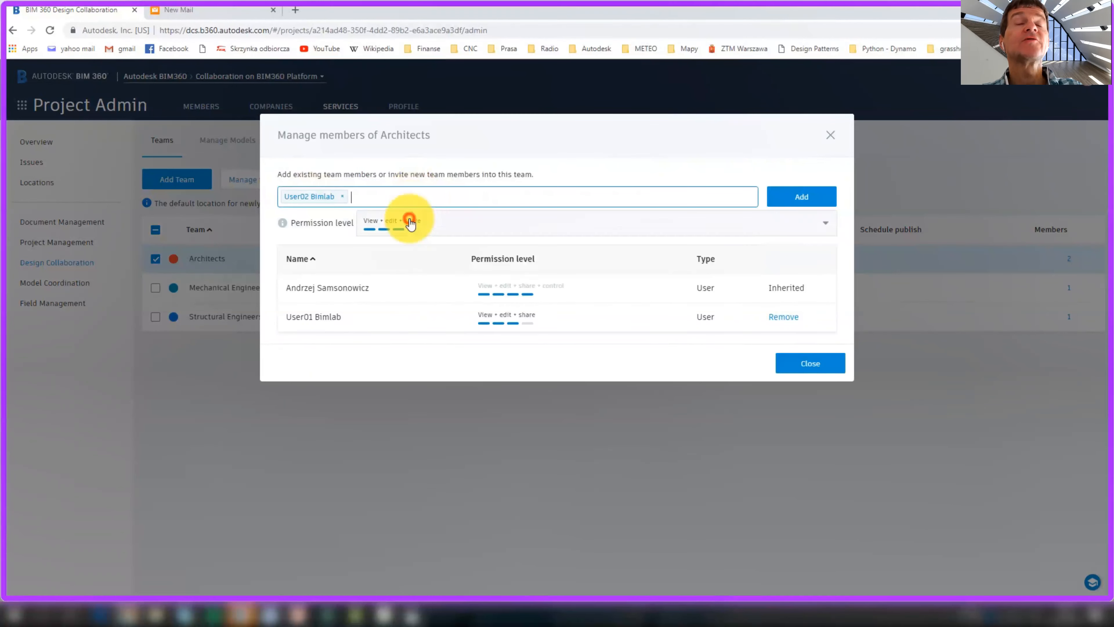
pyautogui.click(397, 234)
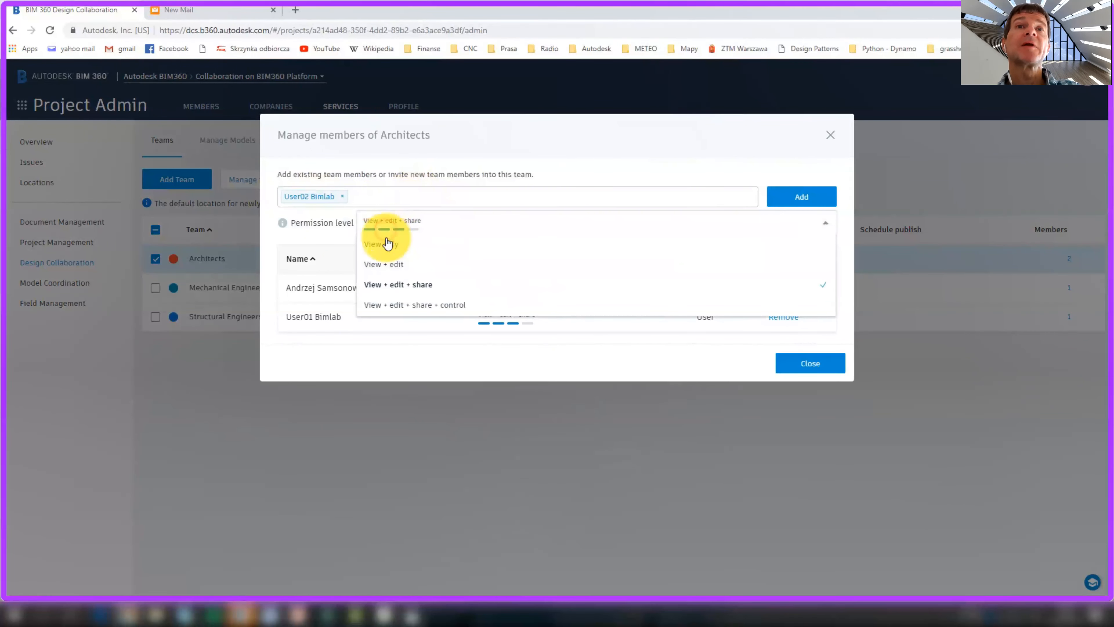
pyautogui.click(394, 265)
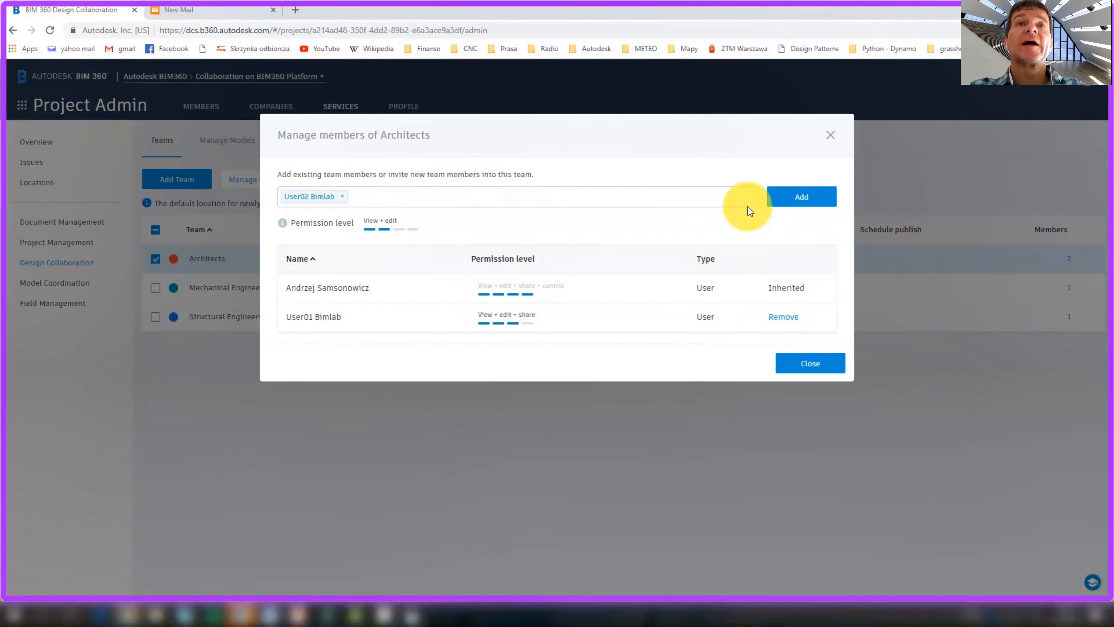
pyautogui.click(783, 199)
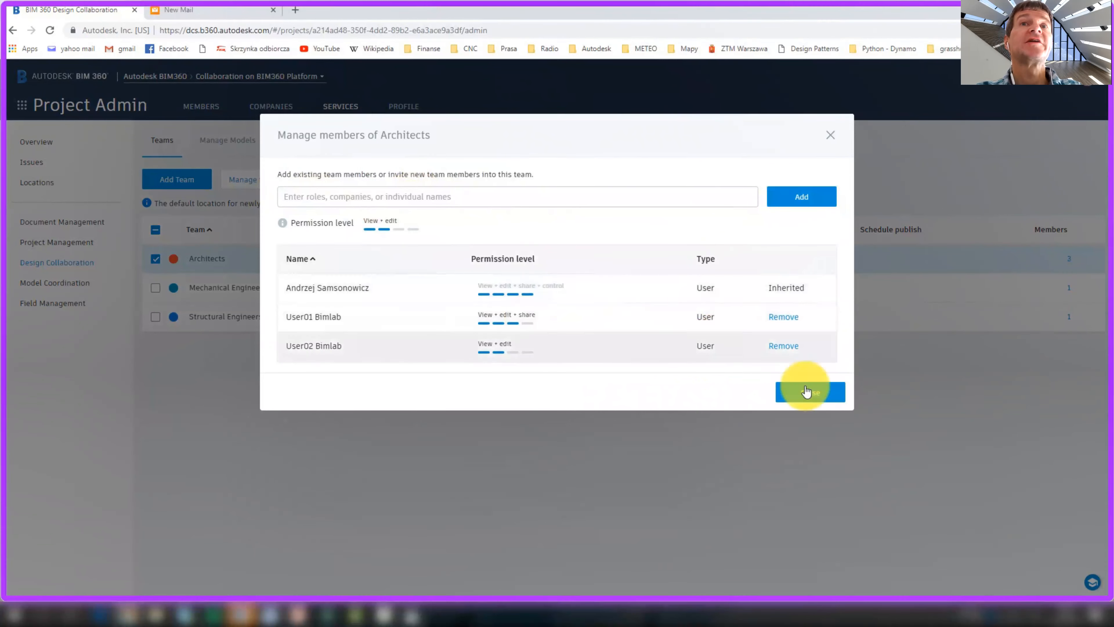
pyautogui.click(808, 395)
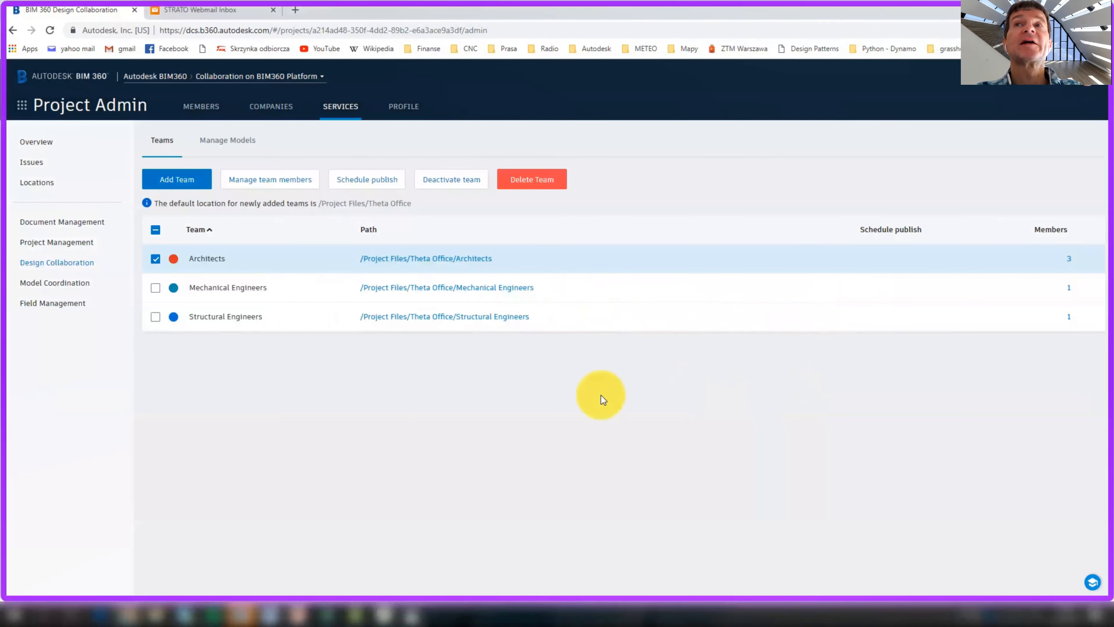
# Colour Architects green and Structural Engineers orange, then manage Mechanical Engineers members
pyautogui.click(155, 259)
pyautogui.click(173, 259)
pyautogui.click(278, 269)
pyautogui.click(173, 288)
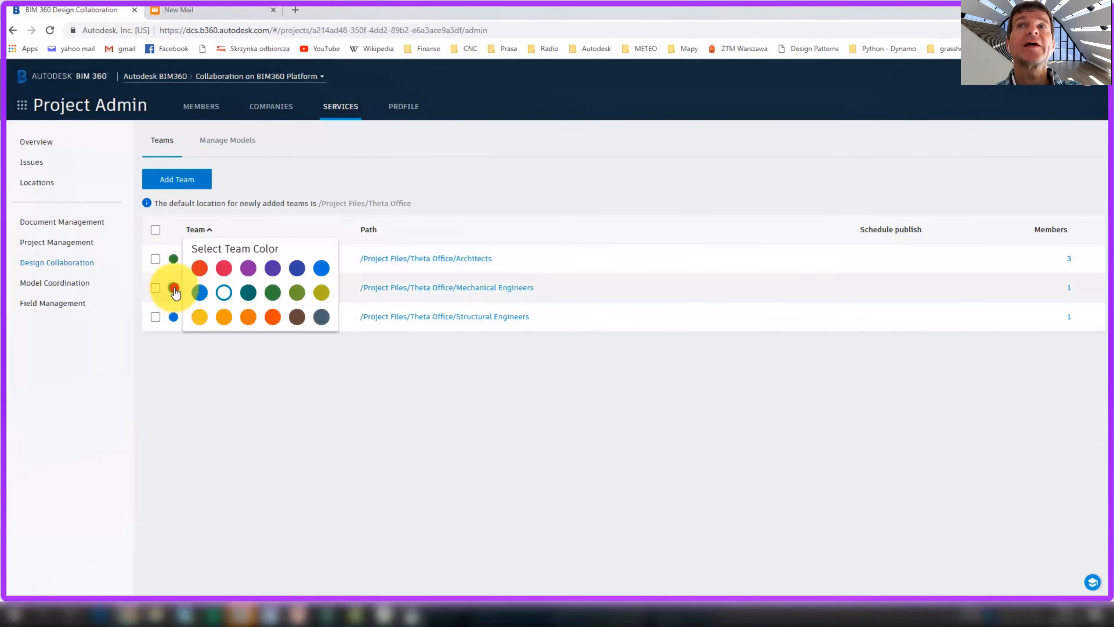
pyautogui.click(173, 317)
pyautogui.click(248, 316)
pyautogui.click(156, 289)
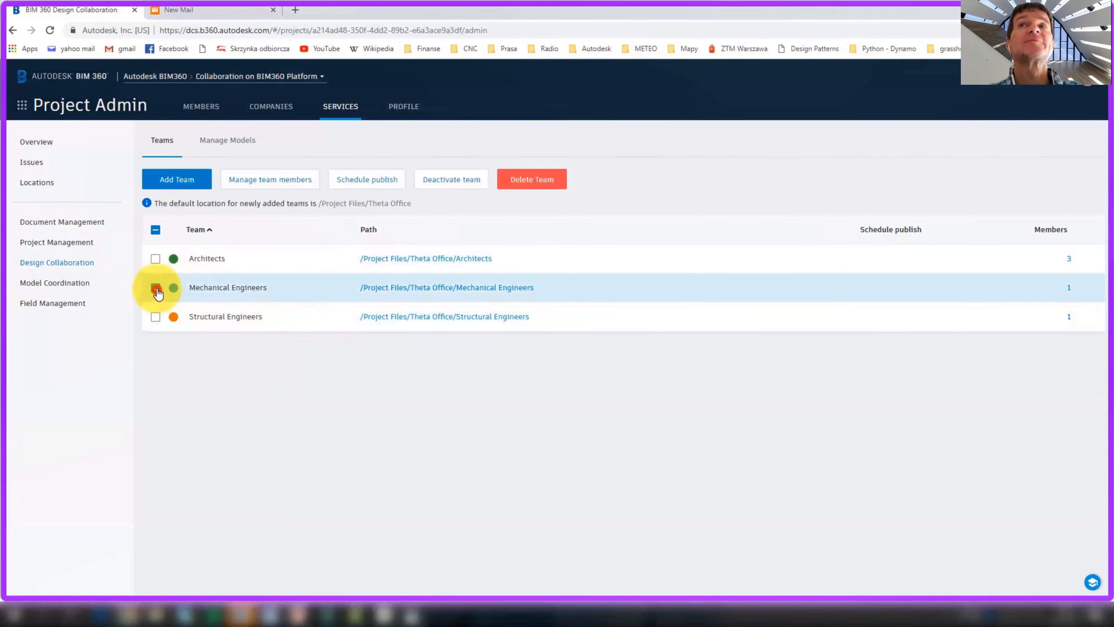
pyautogui.click(273, 181)
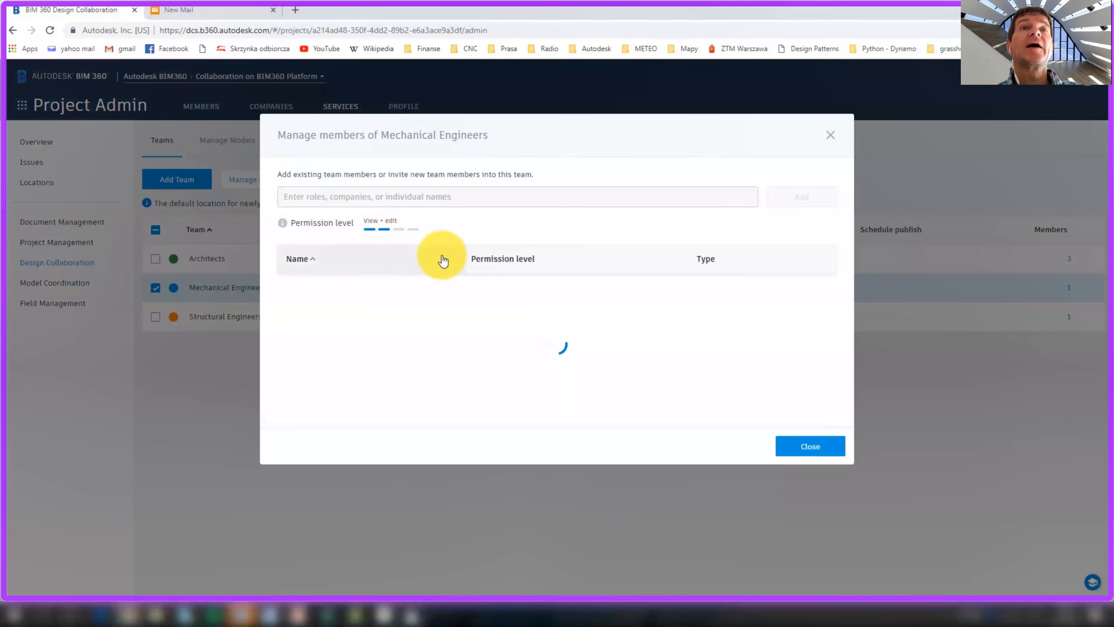
# Add company Blue to Mechanical Engineers at View + edit, then select Structural Engineers
pyautogui.click(525, 199)
pyautogui.write('Blue')
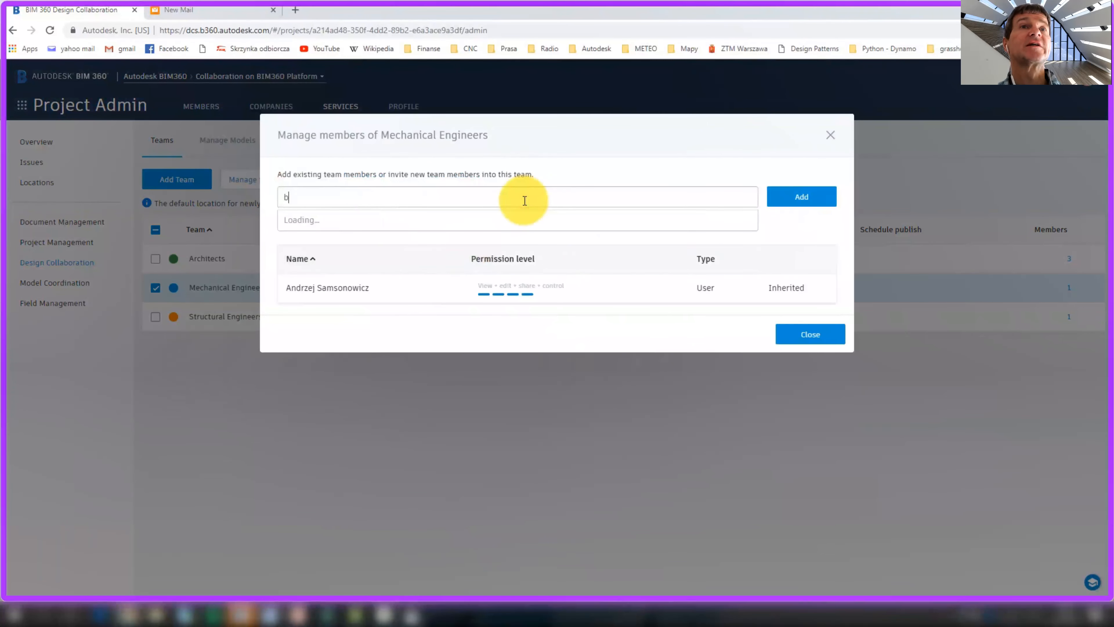
pyautogui.click(412, 223)
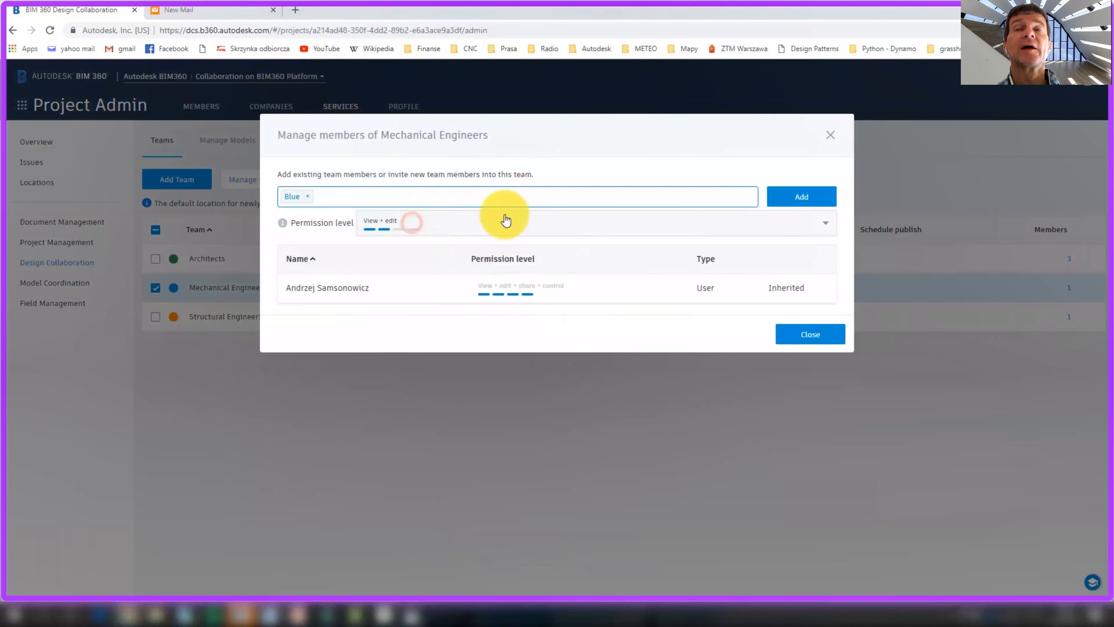
pyautogui.click(797, 201)
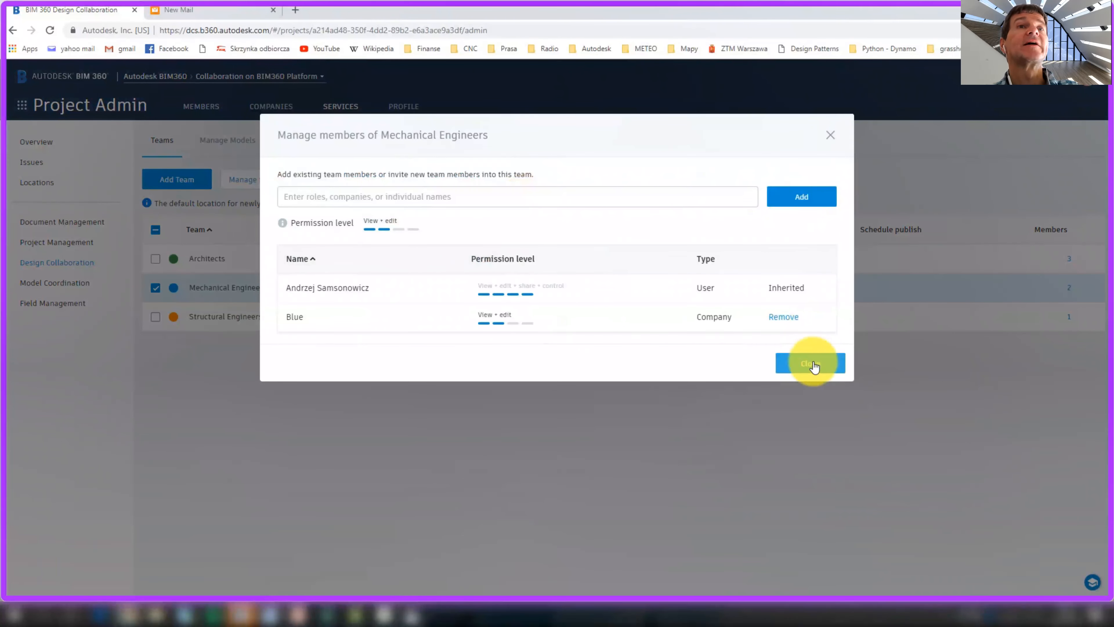
pyautogui.click(811, 363)
pyautogui.click(156, 288)
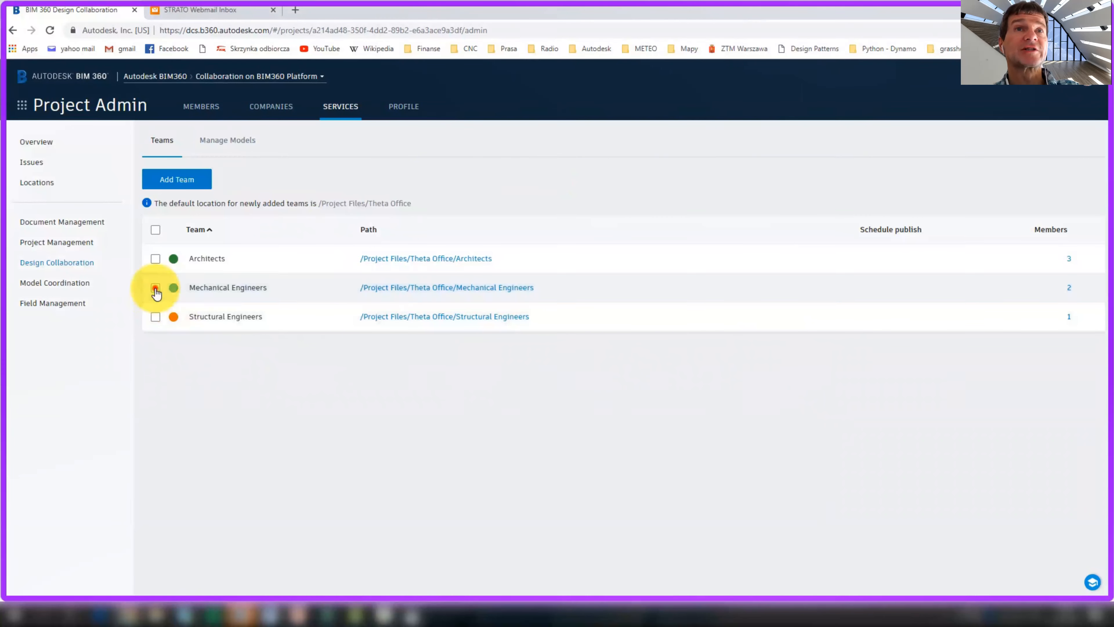
pyautogui.click(155, 317)
# Add company Orange to Structural Engineers with View + edit permission and close the dialog
pyautogui.click(293, 189)
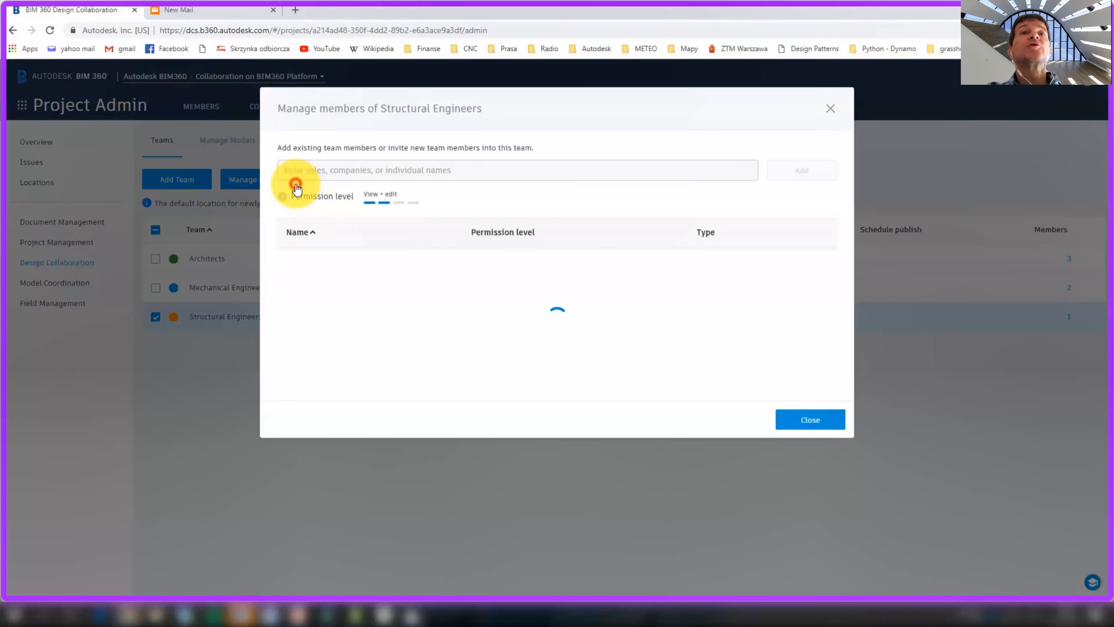
pyautogui.click(469, 198)
pyautogui.write('orange')
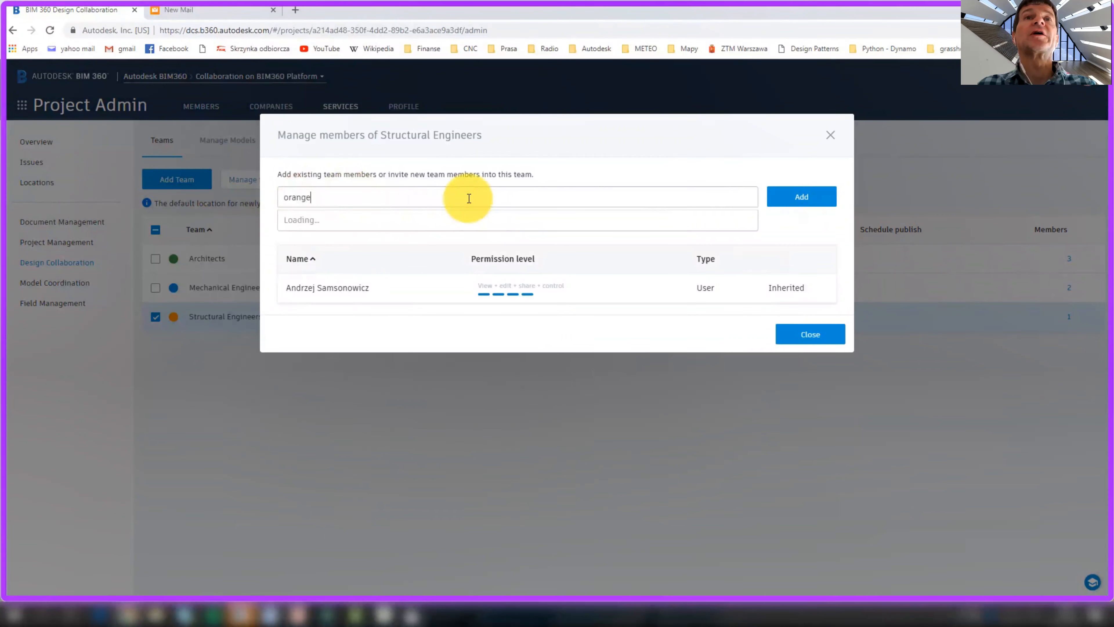
pyautogui.click(463, 218)
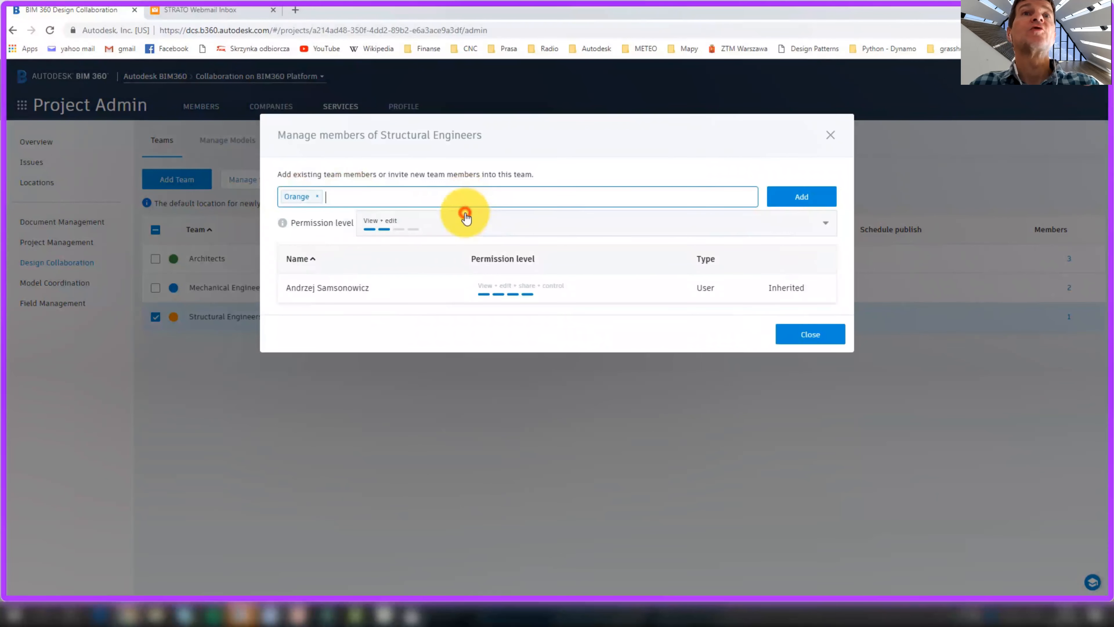
pyautogui.click(785, 198)
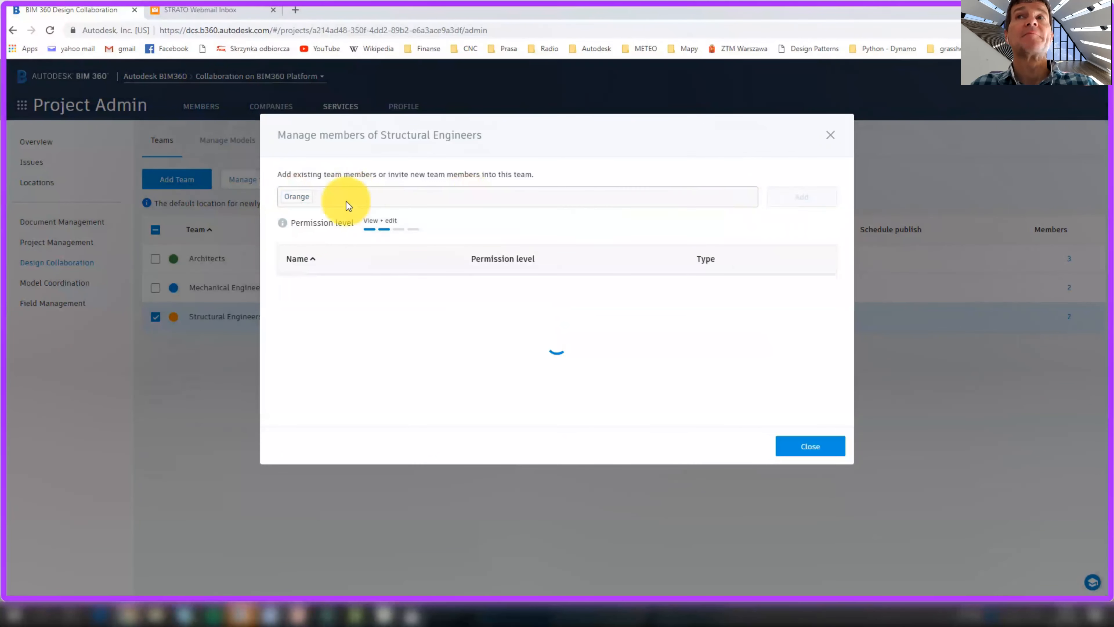
pyautogui.click(794, 363)
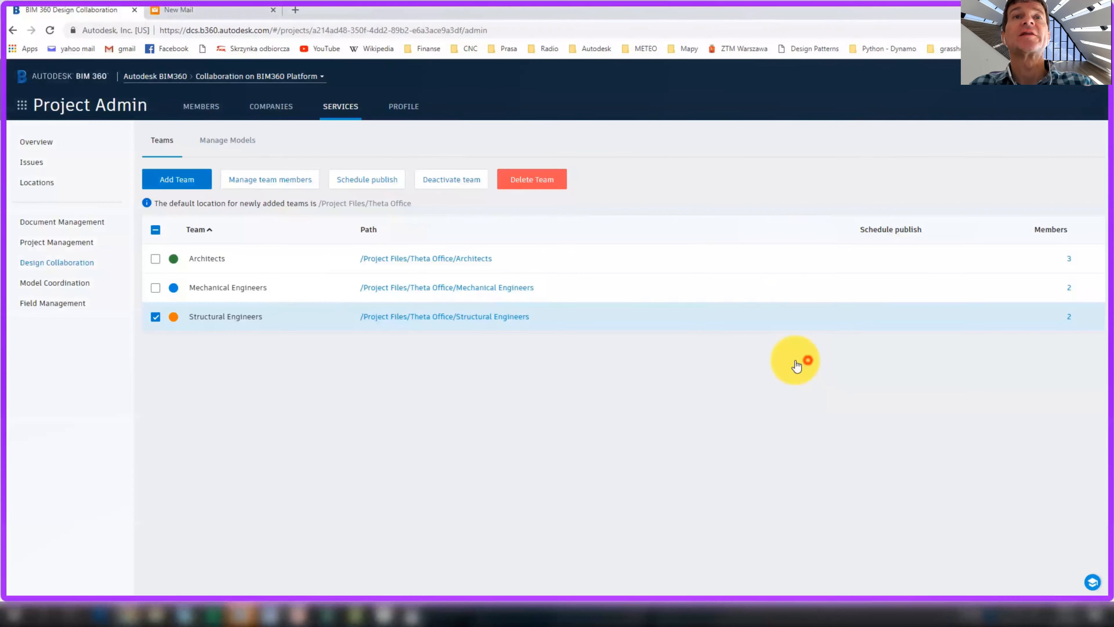
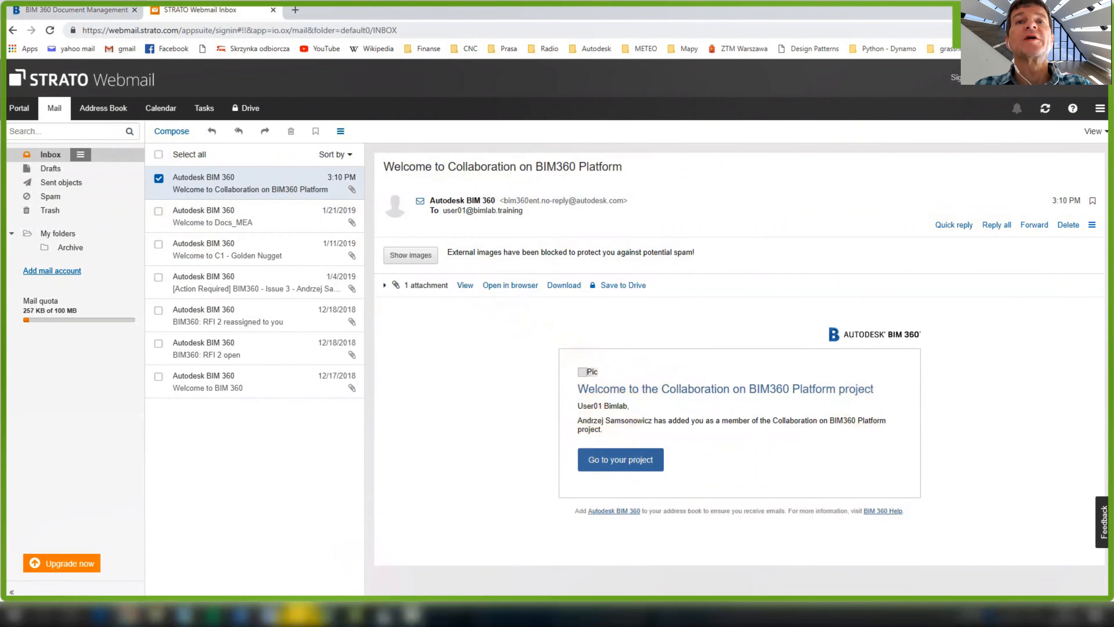
# Follow the invitation e-mail's project link and sign in to BIM 360 with the account password
pyautogui.click(613, 469)
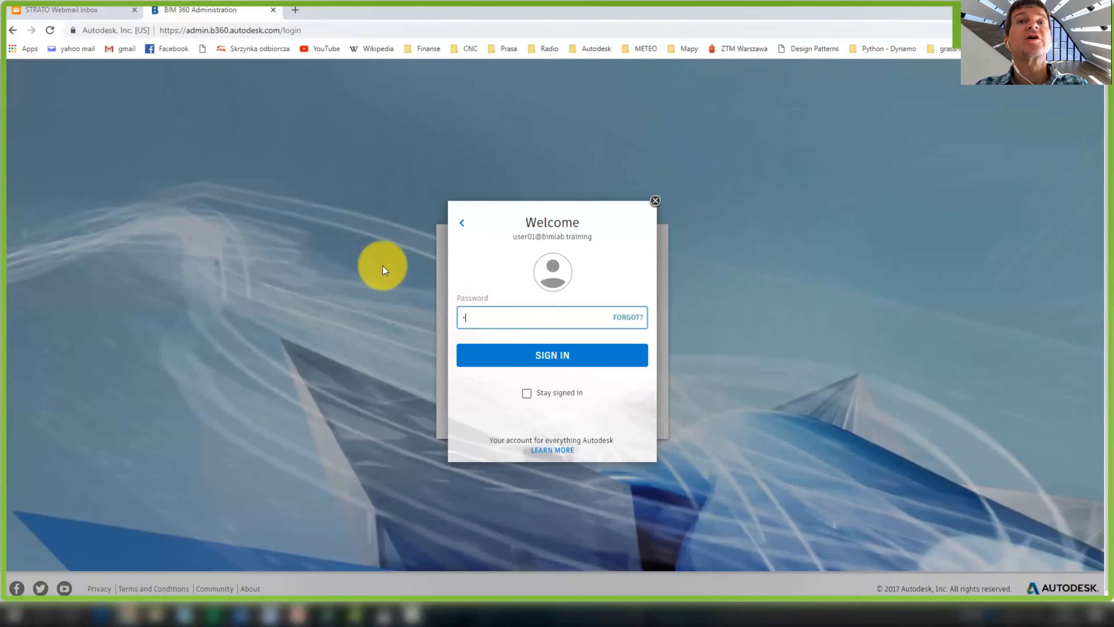
pyautogui.write('••••••••')
pyautogui.press('Return')
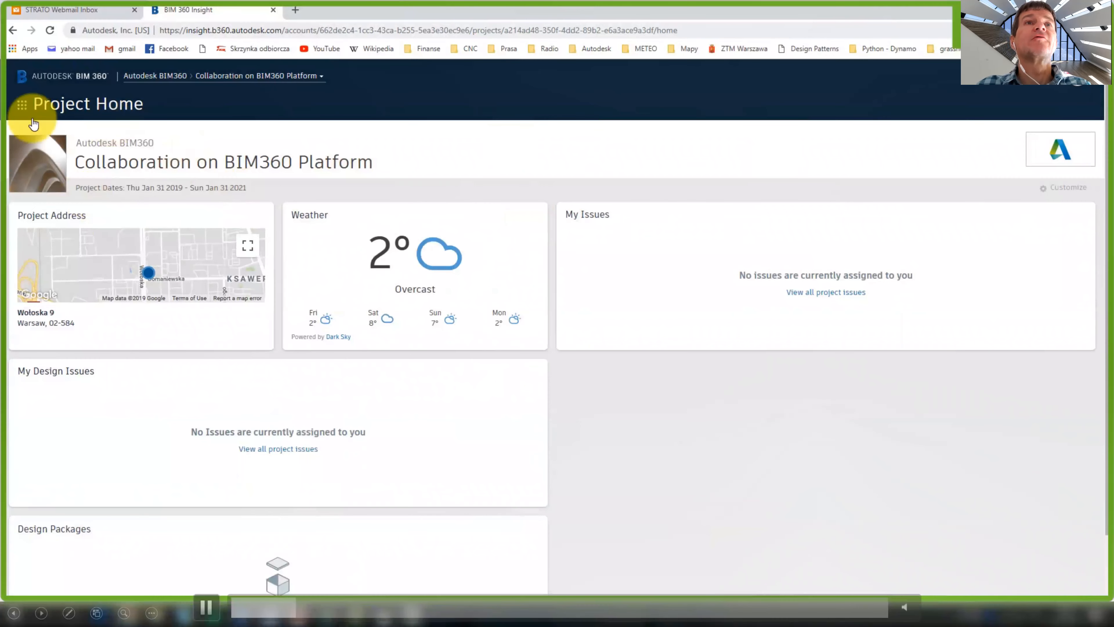
# Switch to Document Management and browse Shared > Architects, which contains only Consumed
pyautogui.click(22, 105)
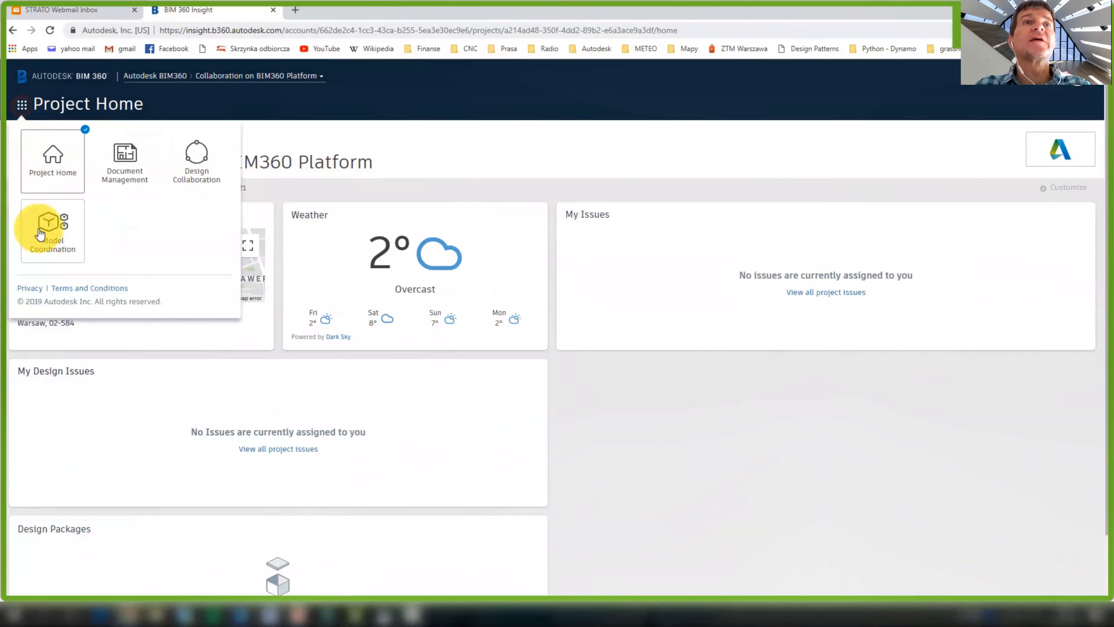
pyautogui.click(140, 179)
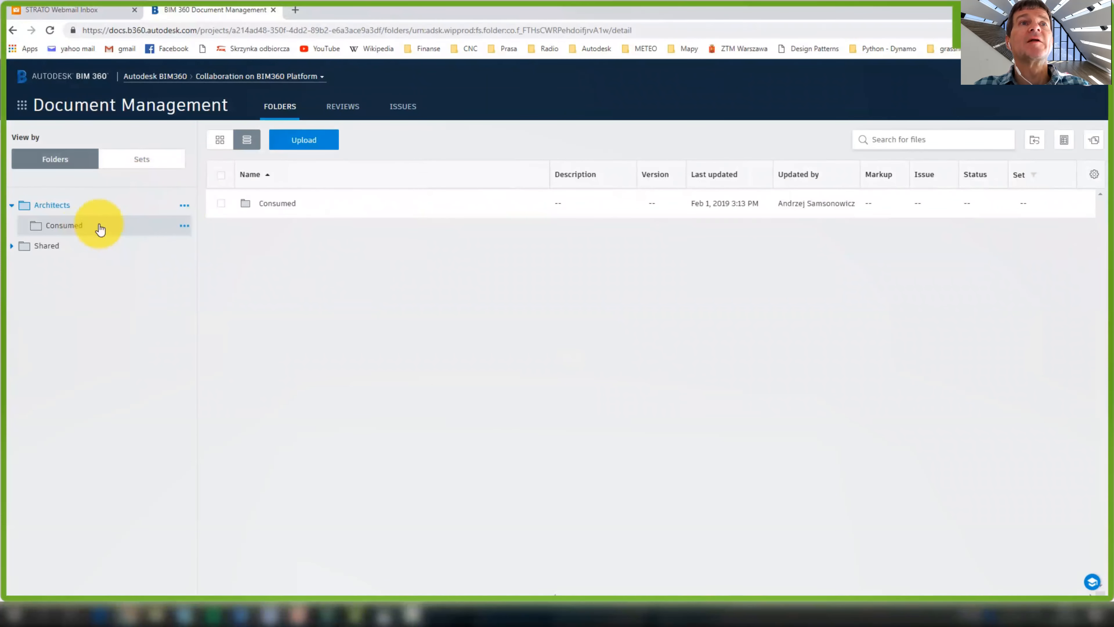
pyautogui.click(51, 246)
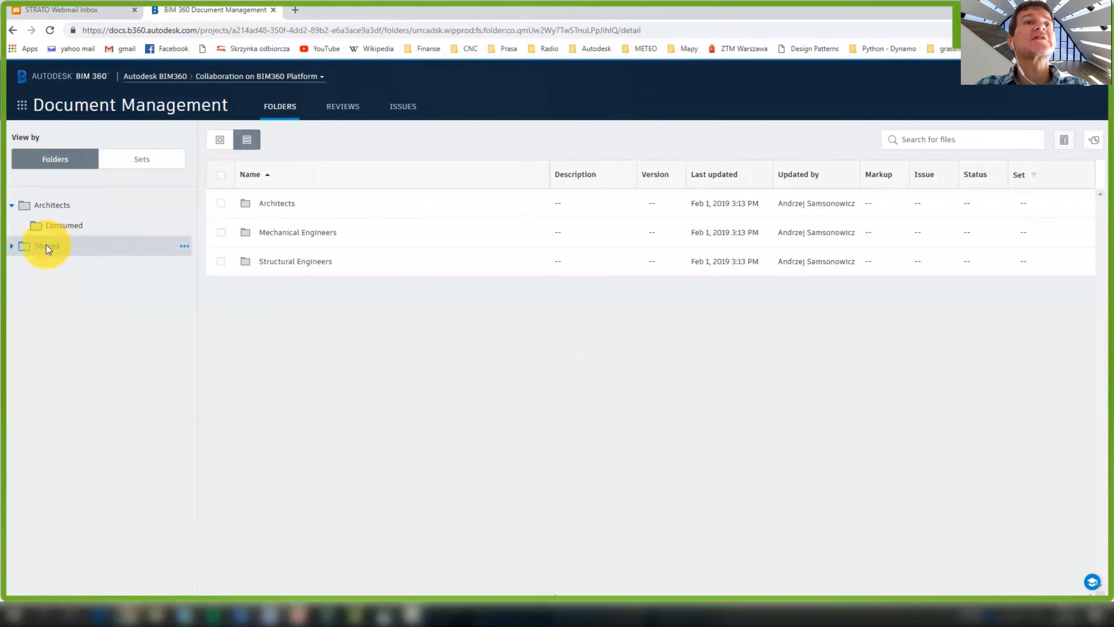
pyautogui.click(62, 204)
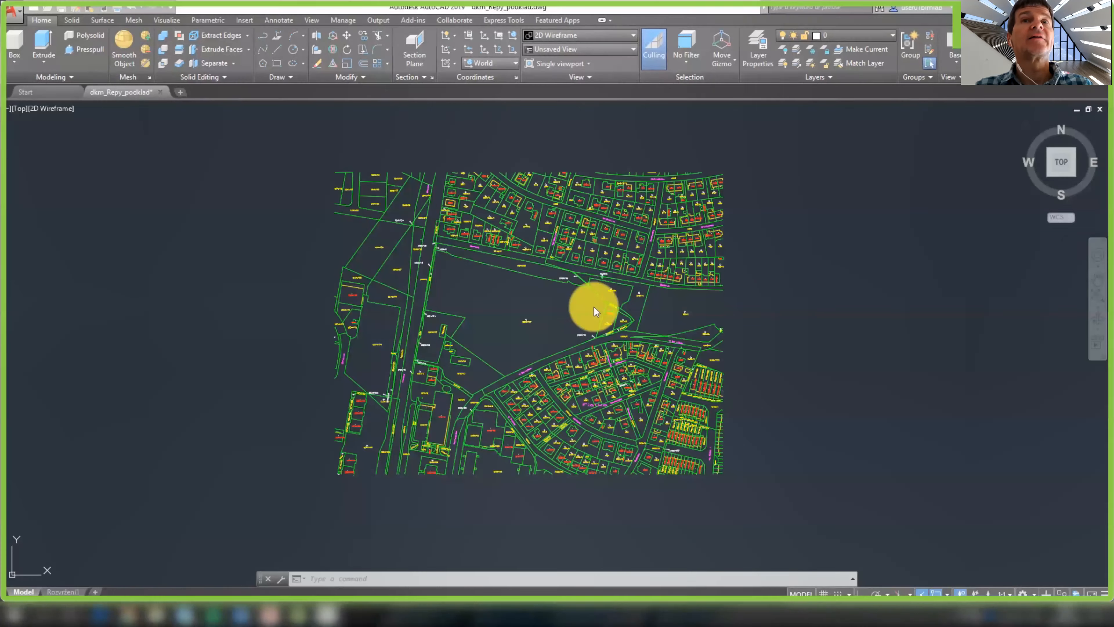
pyautogui.scroll(2, 570, 298)
pyautogui.scroll(4, 525, 332)
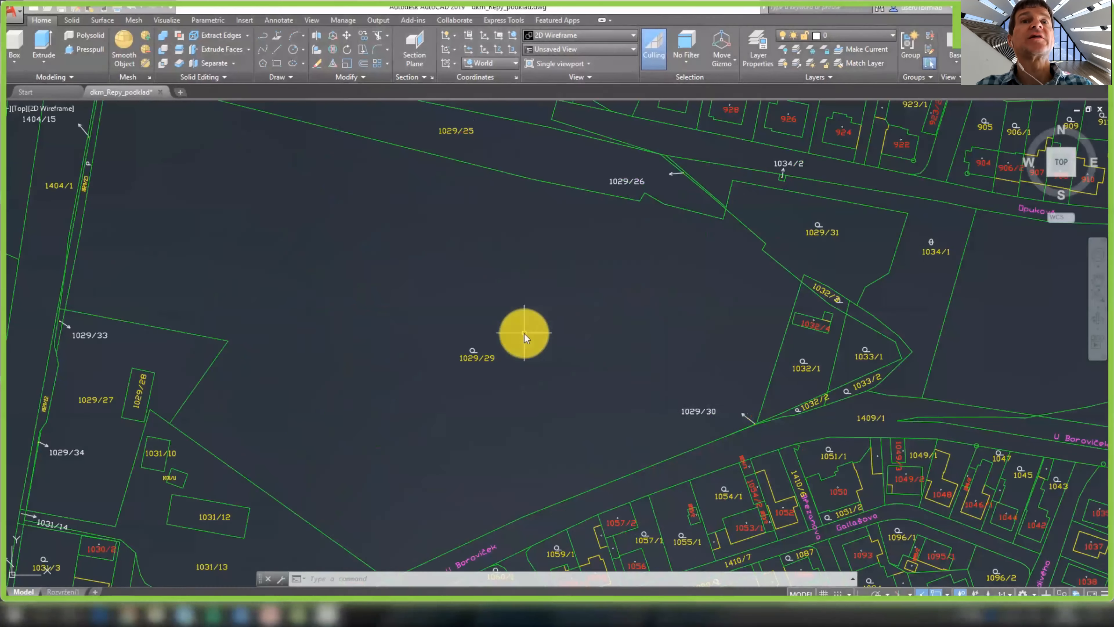
# Recentre the cadastral parcel map, check the signed-in account and start a Save As
pyautogui.scroll(-2, 525, 333)
pyautogui.moveTo(543, 360); pyautogui.dragTo(563, 380, button='middle')
pyautogui.click(934, 11)
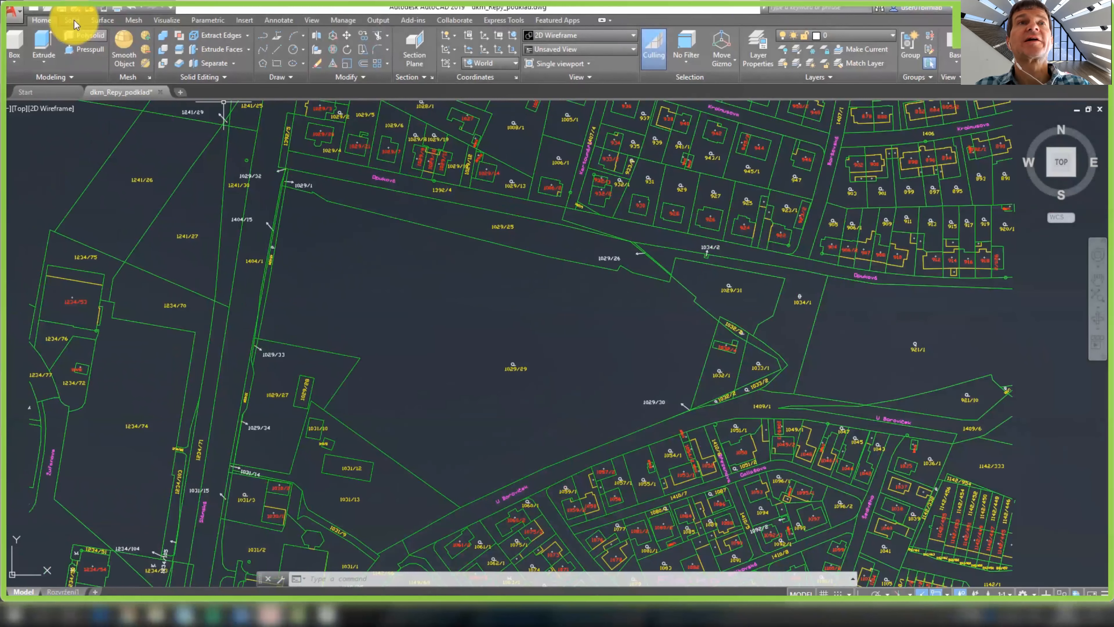
pyautogui.click(14, 13)
pyautogui.click(35, 153)
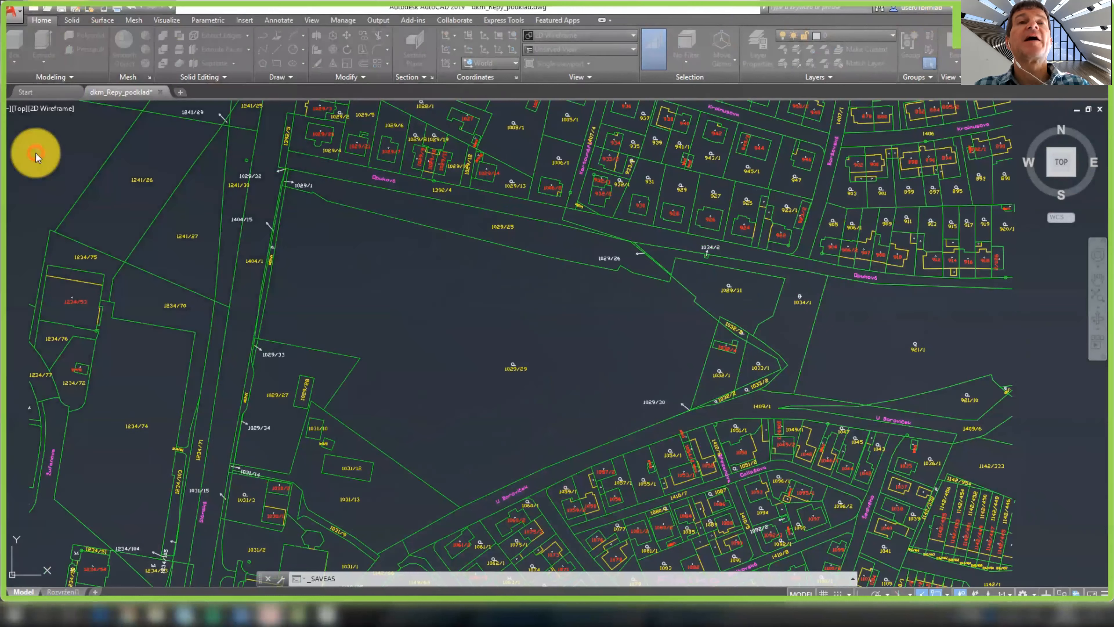
# Save the drawing as underaly.dwg in BIM 360 > Autodesk BIM360 > Collaboration on BIM360 Platform > Architects
pyautogui.click(479, 184)
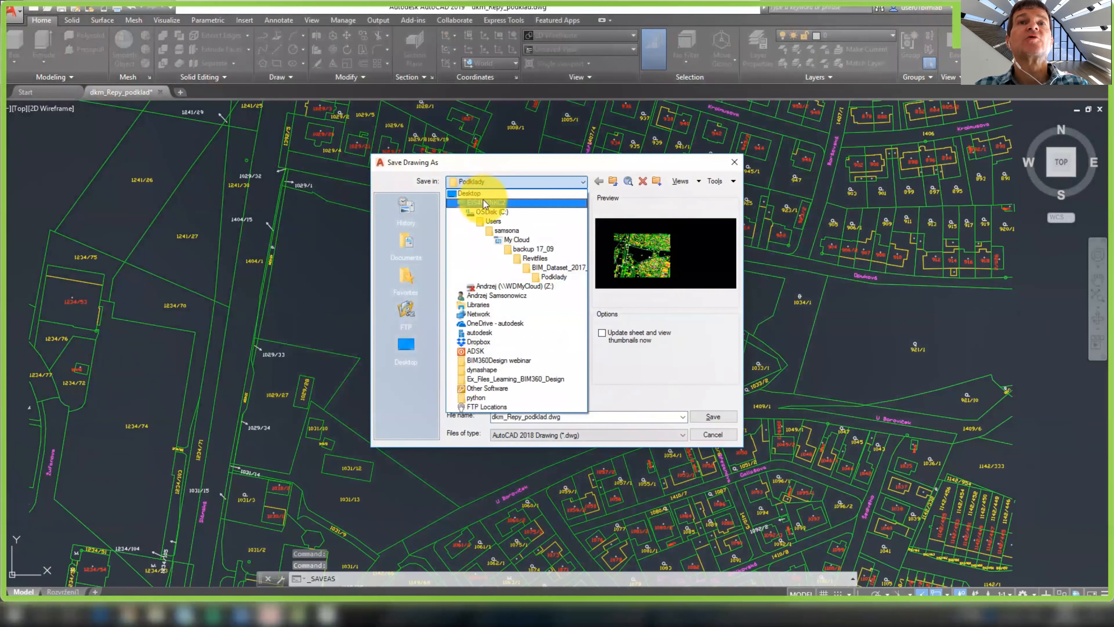
pyautogui.click(486, 201)
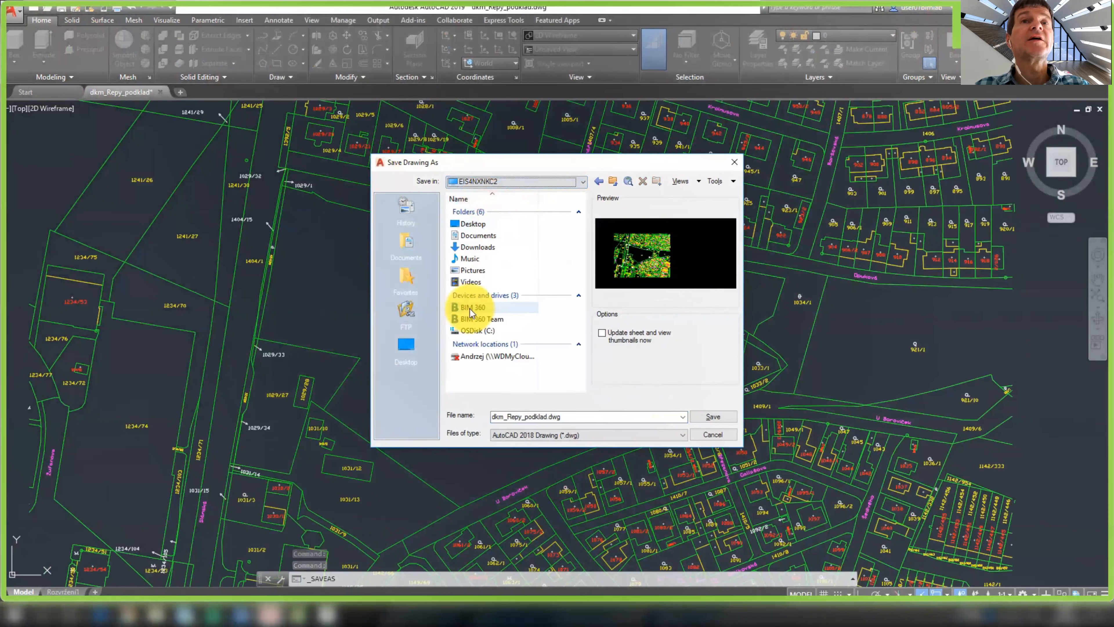
pyautogui.click(494, 308)
pyautogui.click(494, 307)
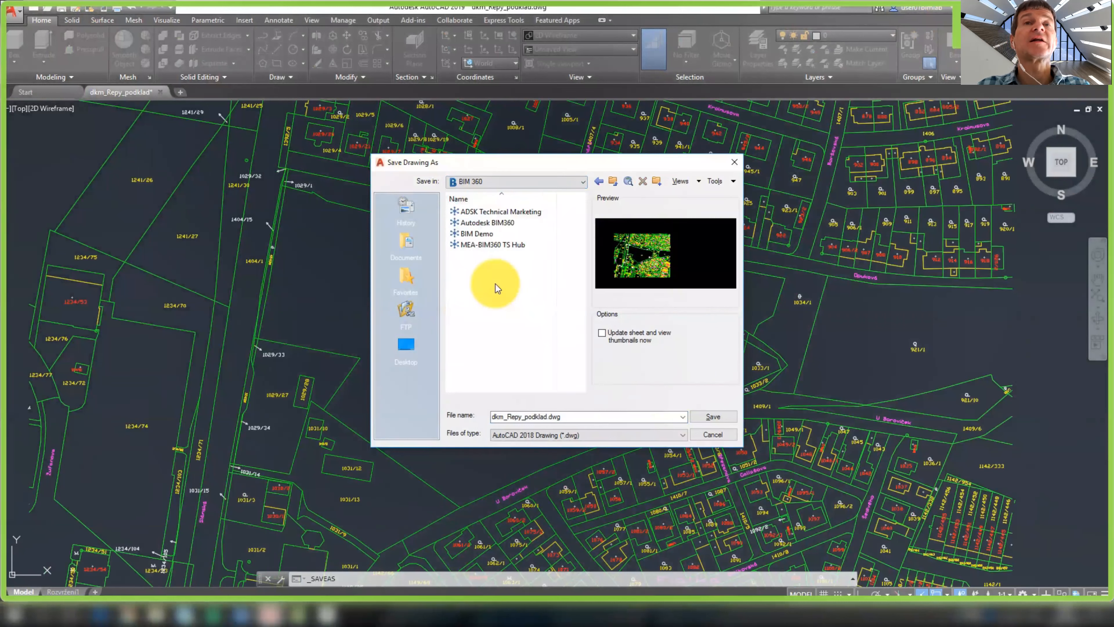
pyautogui.doubleClick(493, 222)
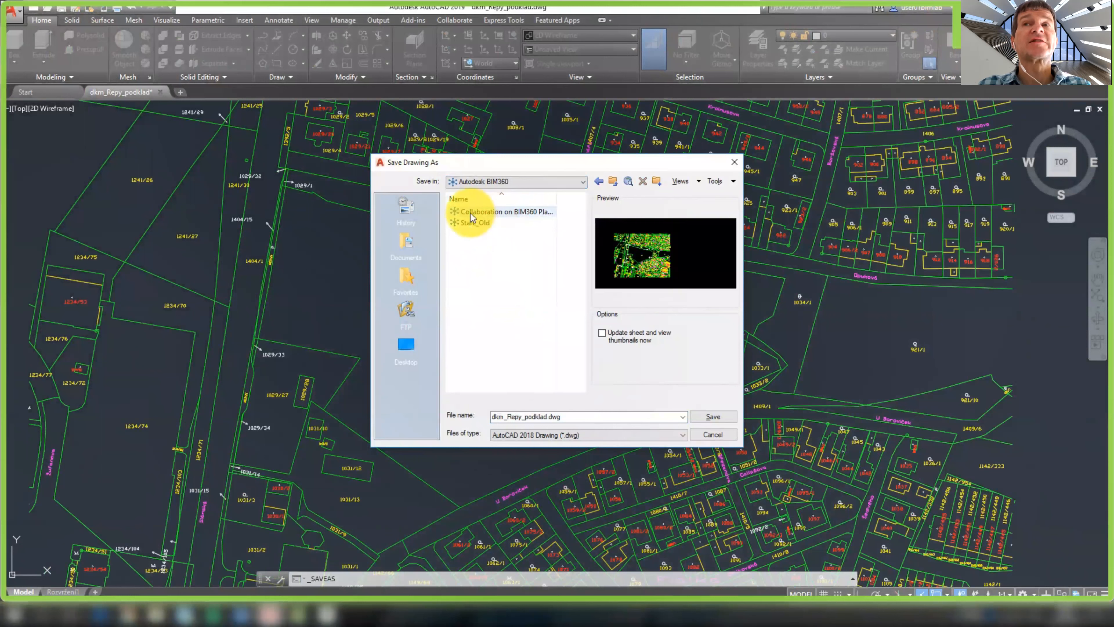
pyautogui.doubleClick(520, 213)
pyautogui.doubleClick(503, 212)
pyautogui.click(572, 417)
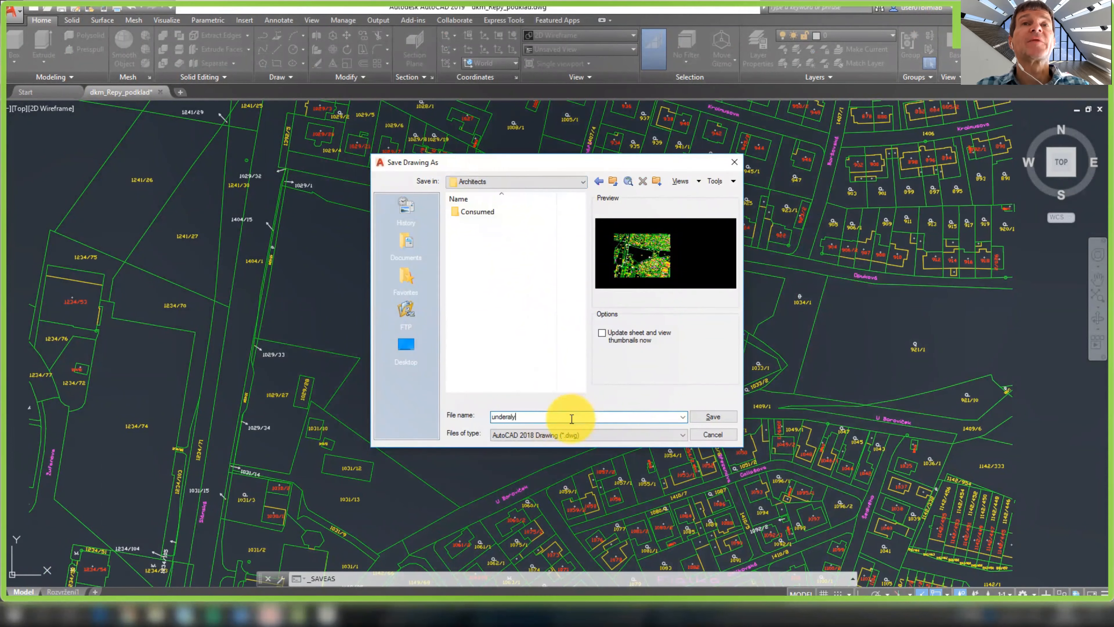
pyautogui.click(701, 417)
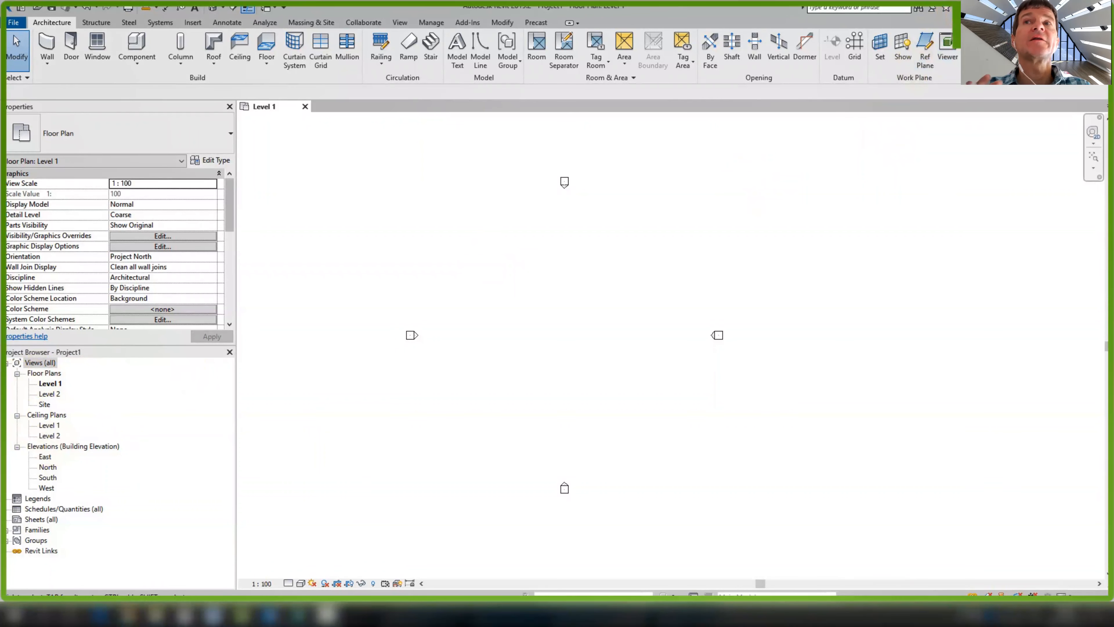
# Begin collaboration and save the model first as architecture.rvt in Desktop\BIM360Design webinar
pyautogui.click(853, 168)
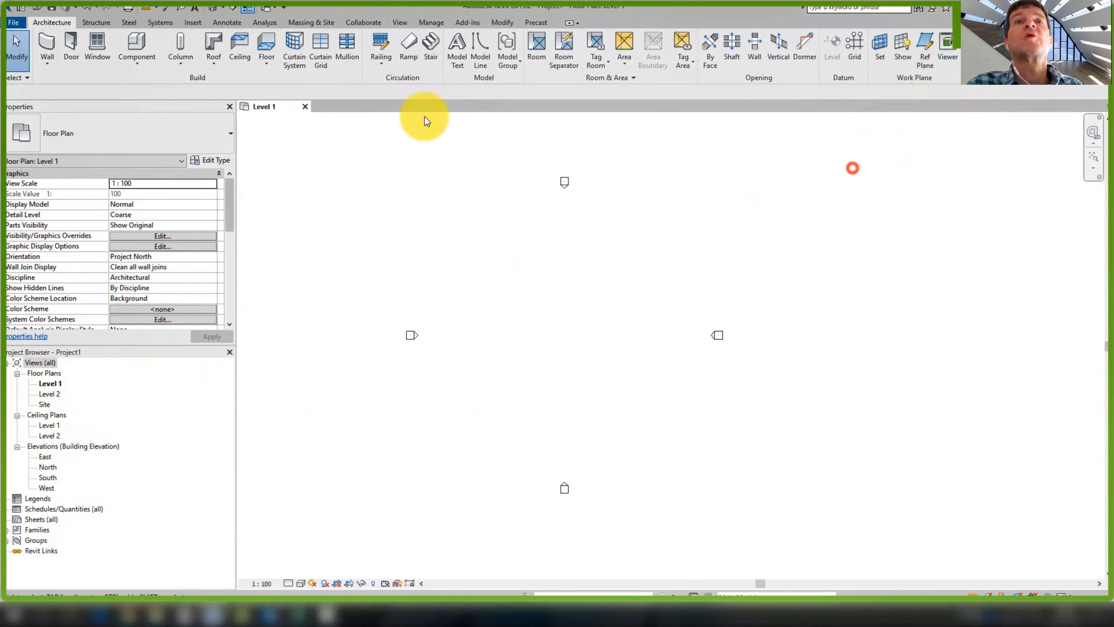
pyautogui.click(364, 22)
pyautogui.click(104, 46)
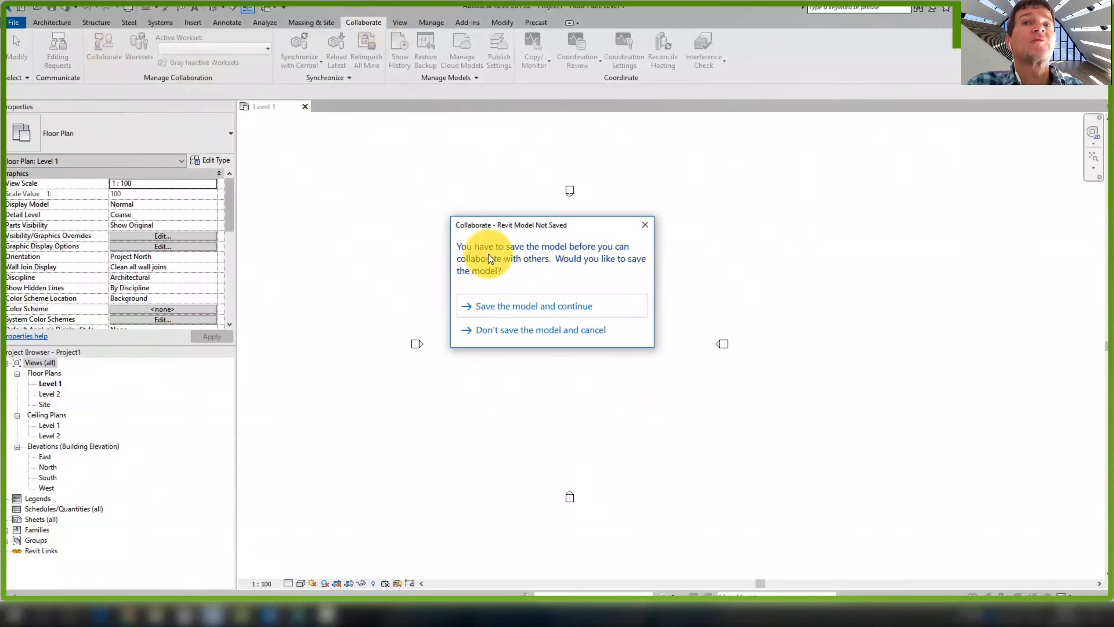
pyautogui.click(552, 307)
pyautogui.click(253, 322)
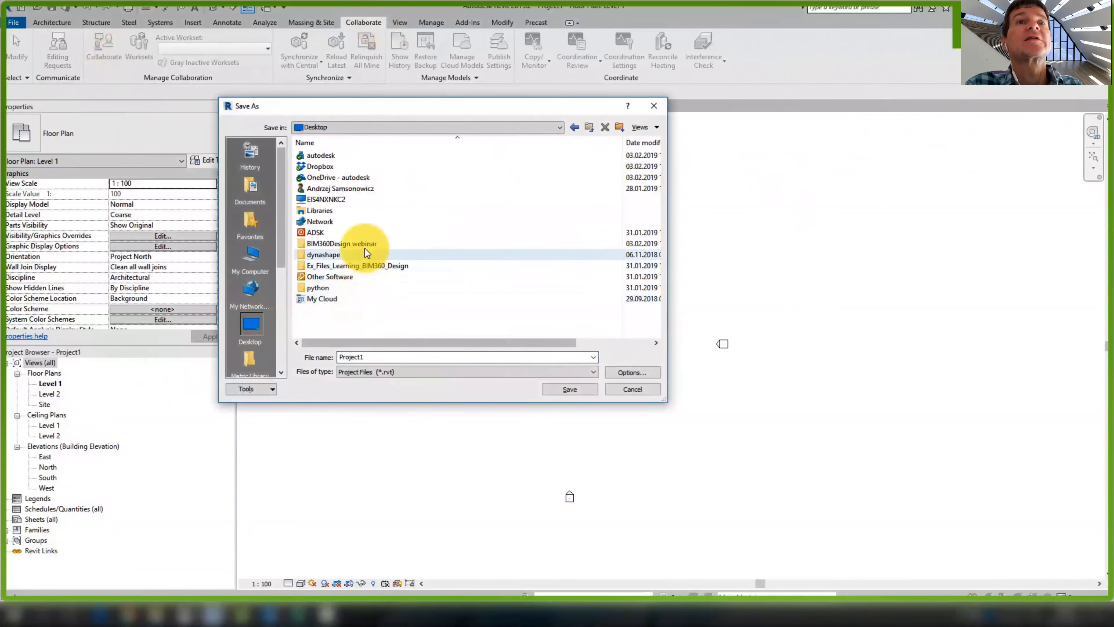
pyautogui.doubleClick(364, 243)
pyautogui.doubleClick(410, 355)
pyautogui.write('architecture')
pyautogui.click(564, 387)
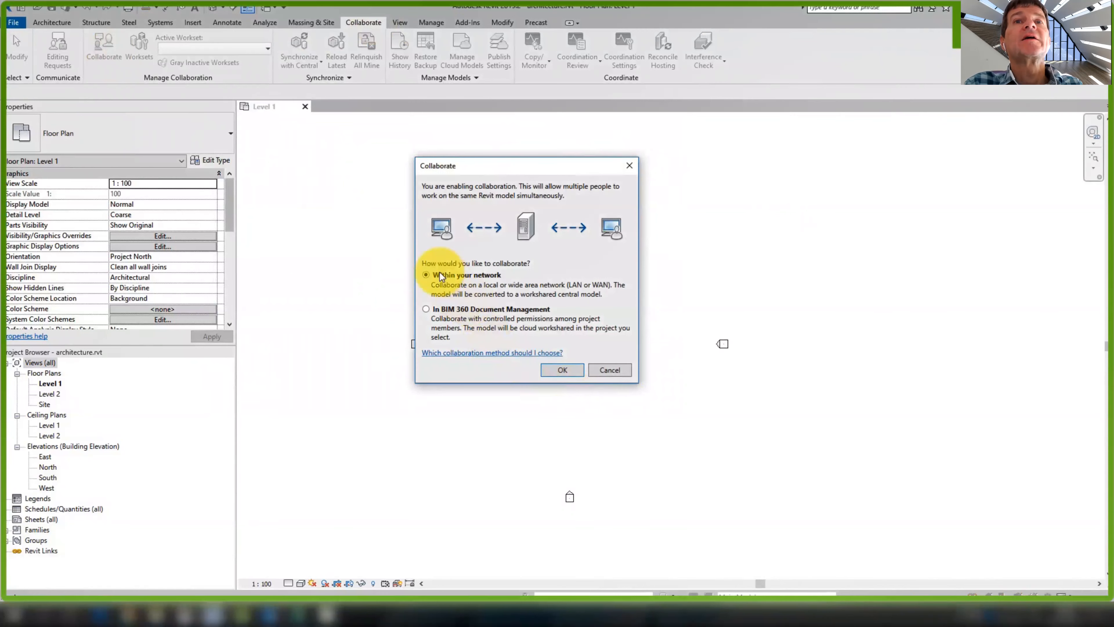
# Collaborate through BIM 360 Document Management, initiating upload to Collaboration on BIM360 Platform > Architects
pyautogui.click(426, 310)
pyautogui.click(555, 371)
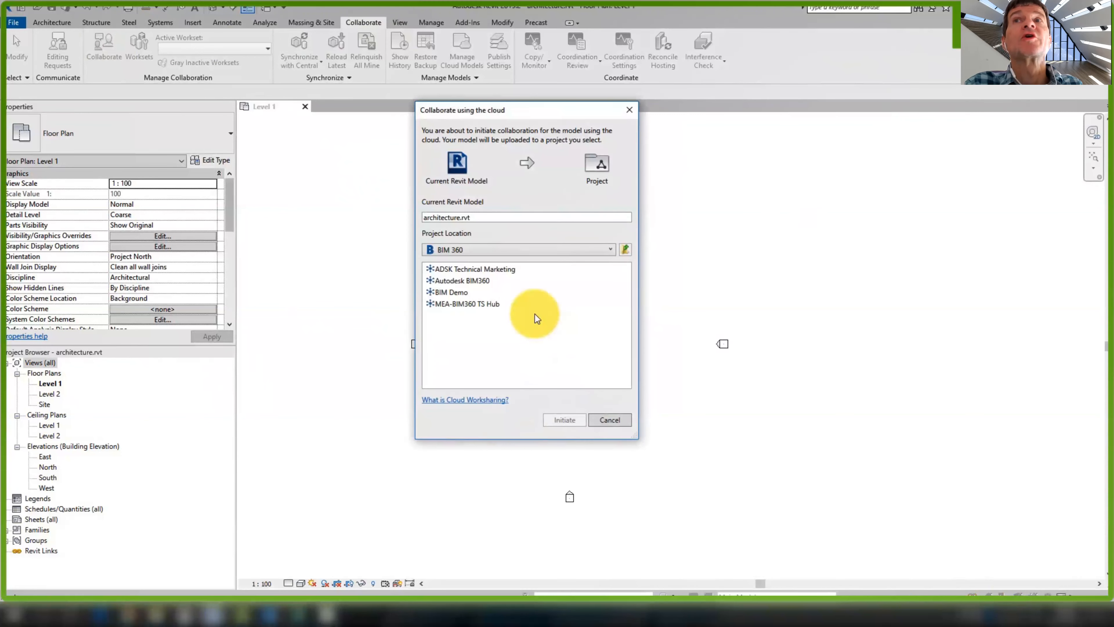
pyautogui.doubleClick(486, 282)
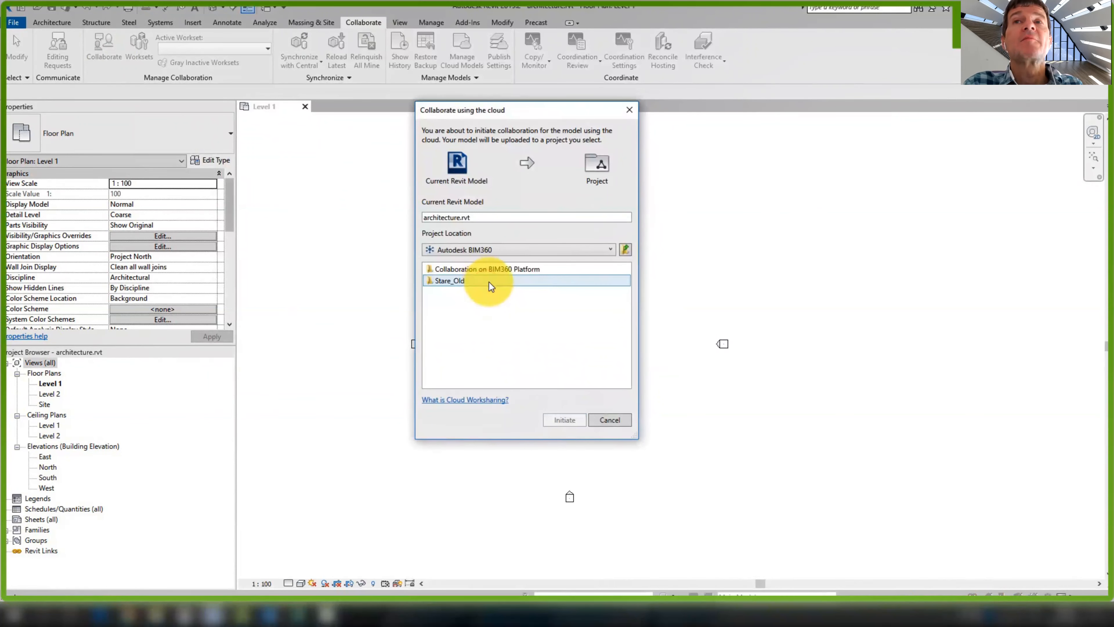
pyautogui.click(451, 280)
pyautogui.doubleClick(483, 269)
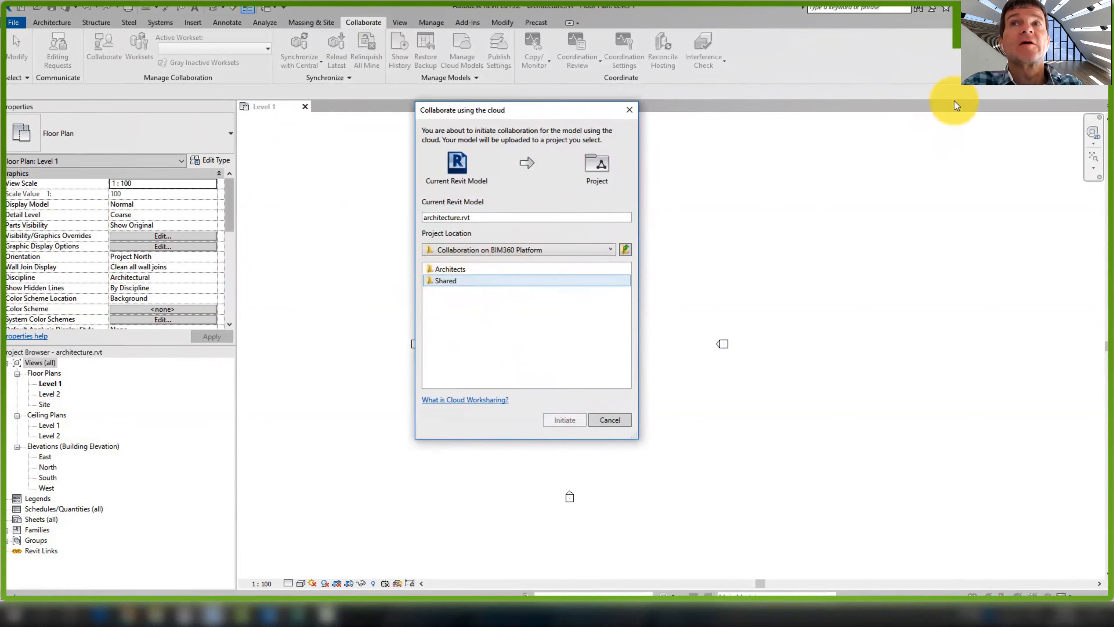
pyautogui.doubleClick(480, 269)
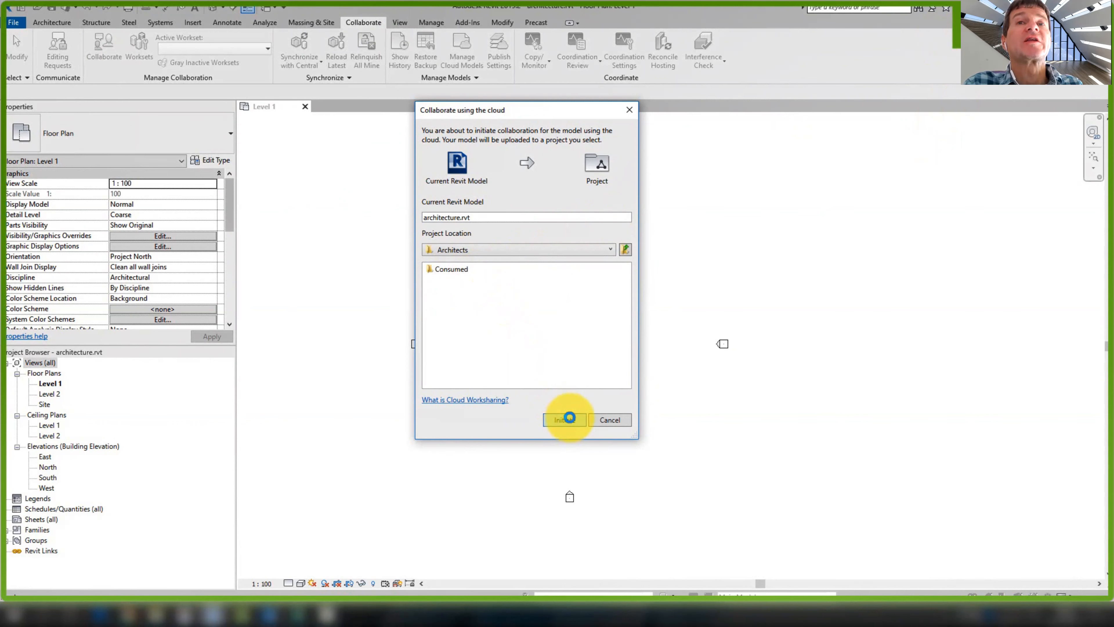
pyautogui.click(569, 418)
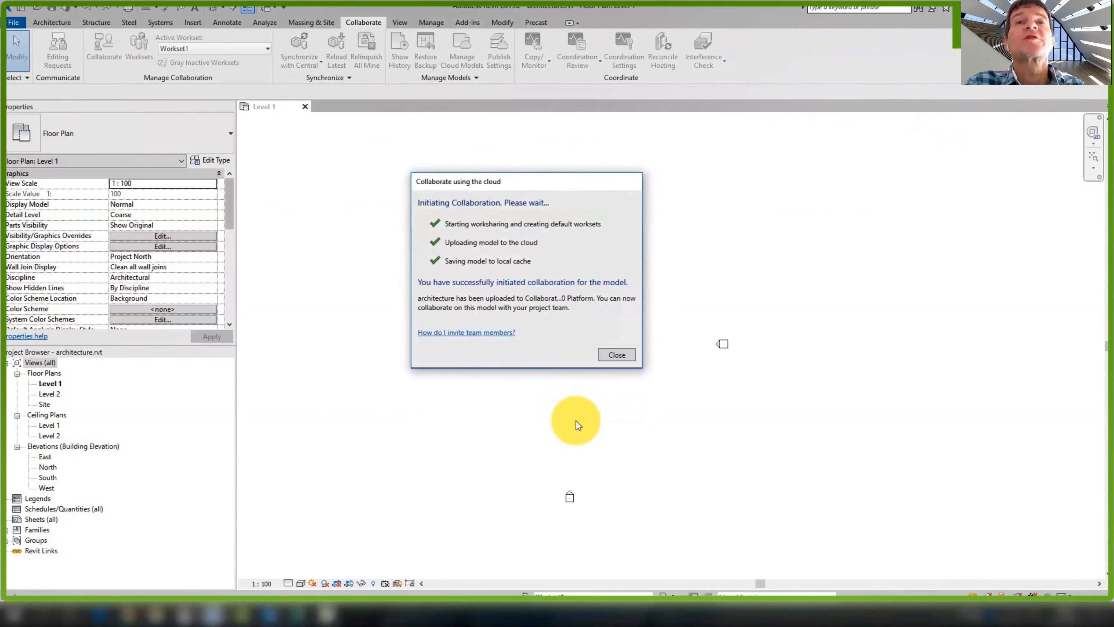
pyautogui.click(614, 353)
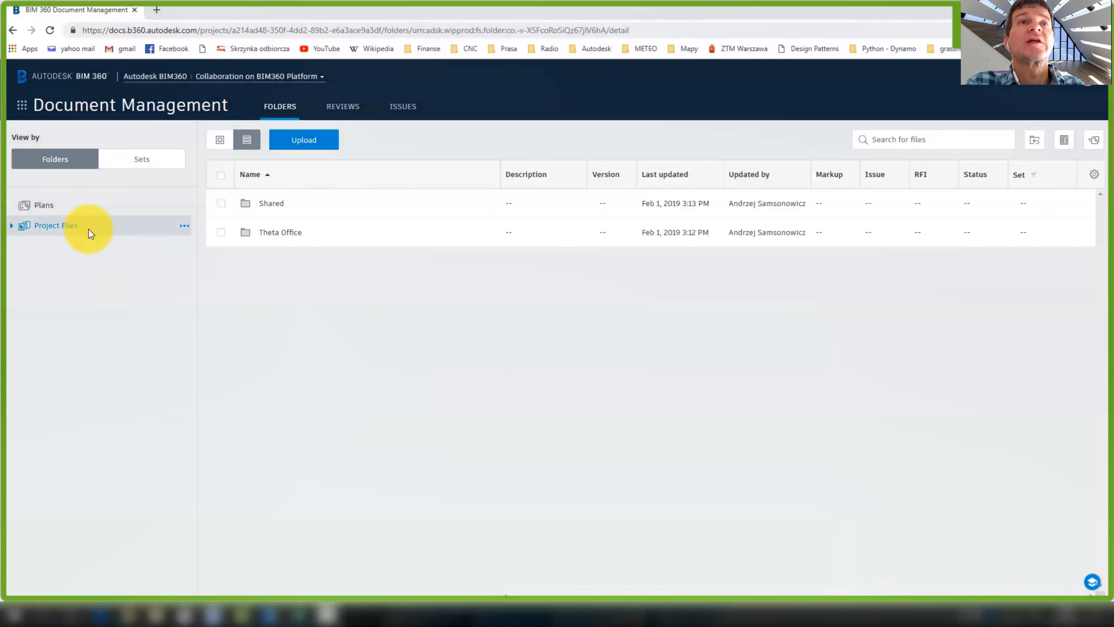
# Check Project Files > Theta Office > Architects shows architecture.rvt V2 beside underaly.dwg, then return to Revit
pyautogui.click(12, 225)
pyautogui.click(70, 266)
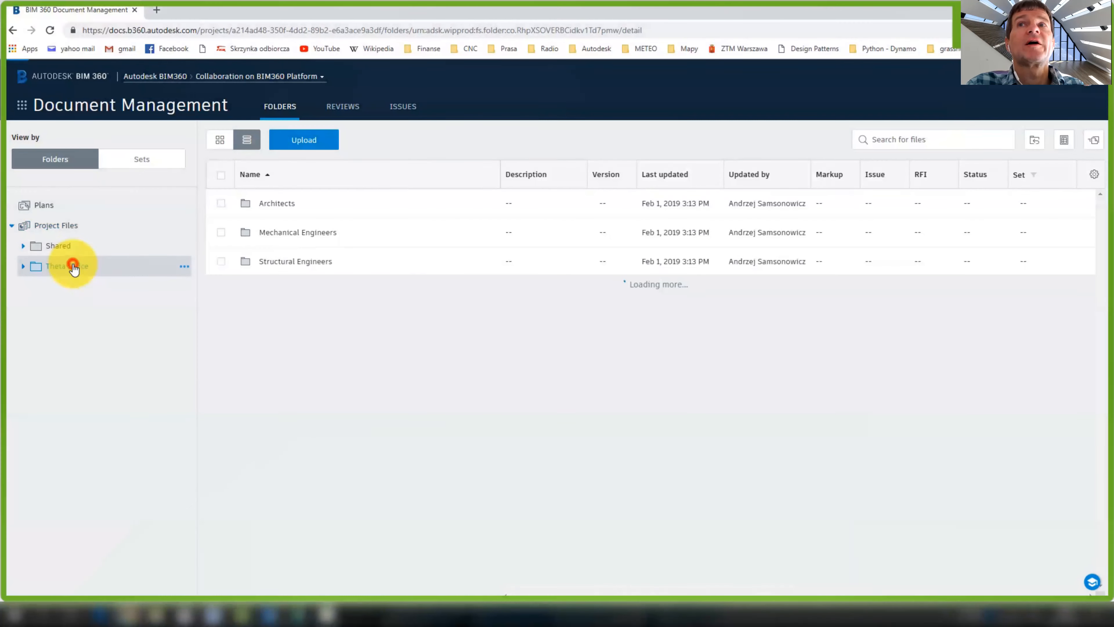
pyautogui.click(23, 266)
pyautogui.click(86, 288)
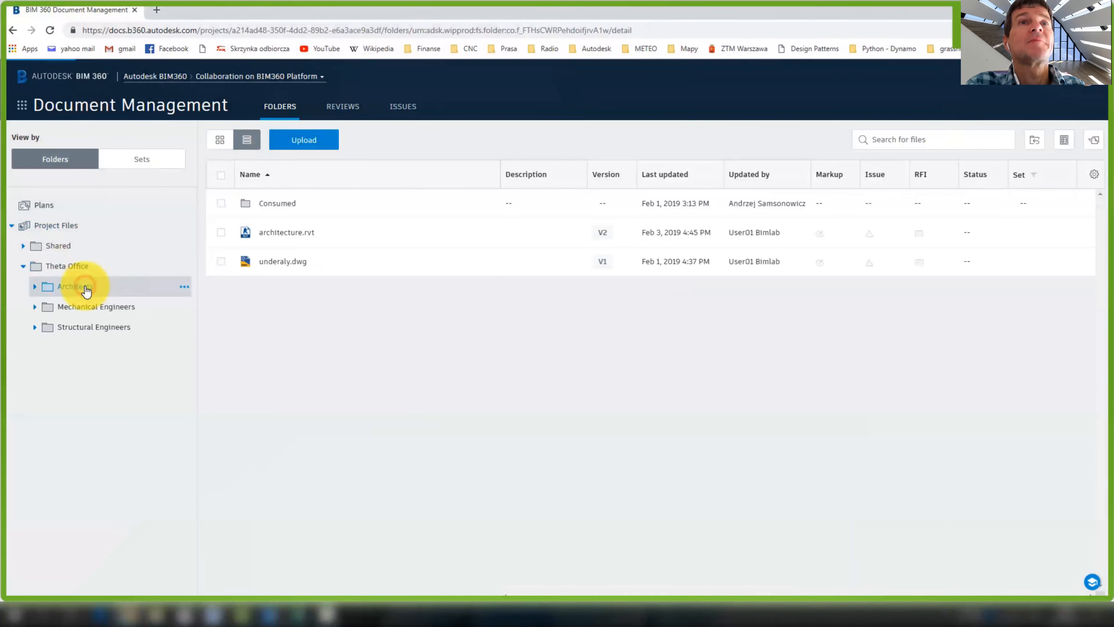
pyautogui.click(296, 370)
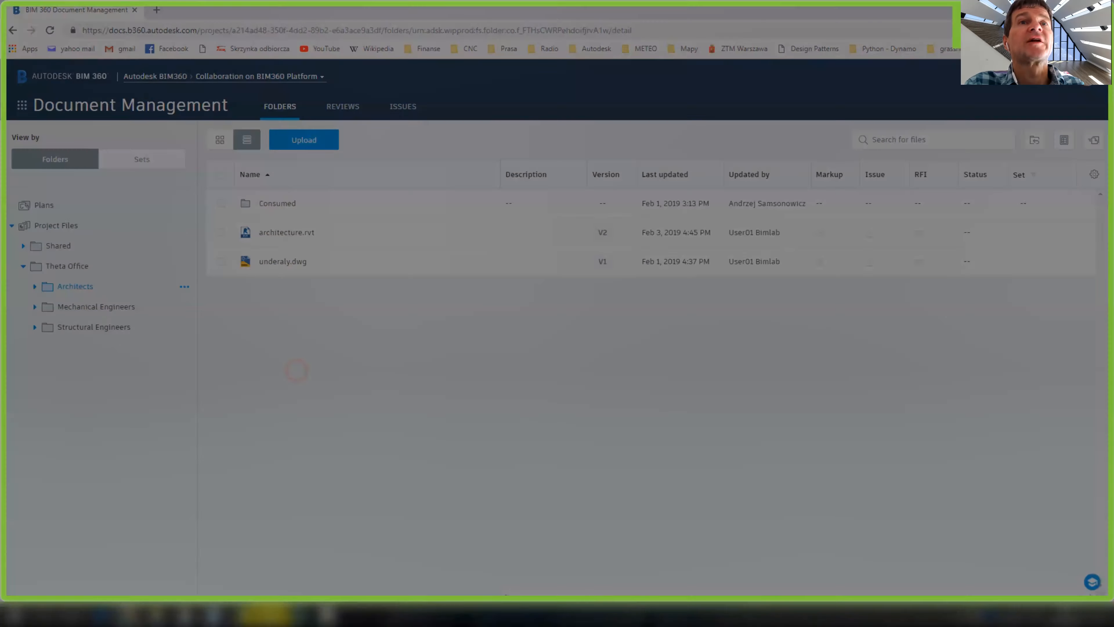
pyautogui.click(204, 565)
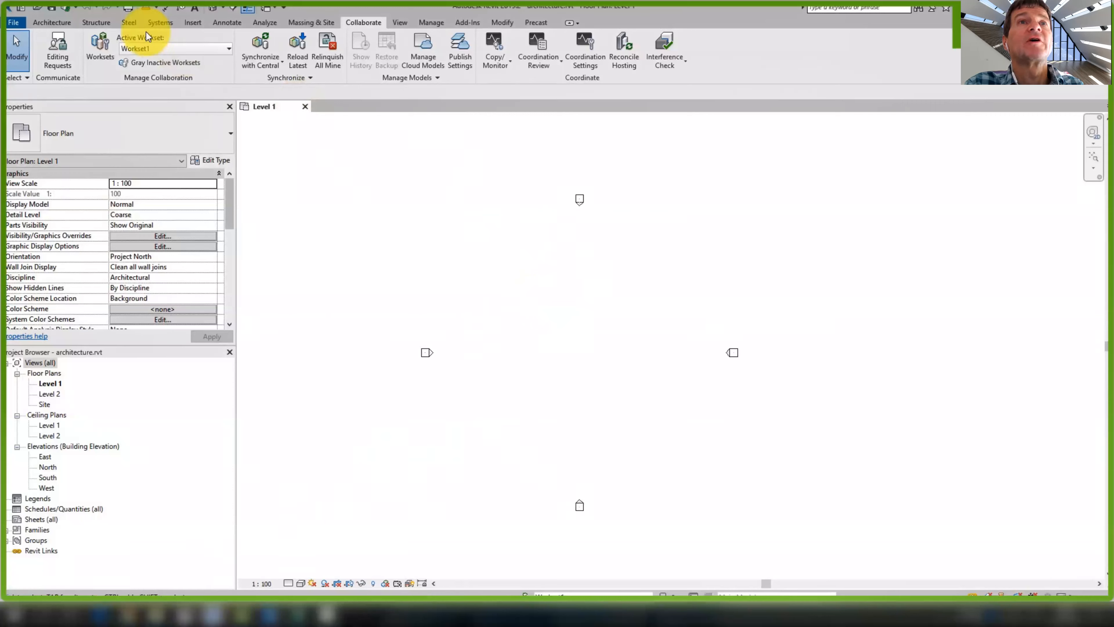
# Link underaly.dwg from BIM 360 > Collaboration on BIM360 > Architects into Level 1
pyautogui.click(193, 23)
pyautogui.click(90, 51)
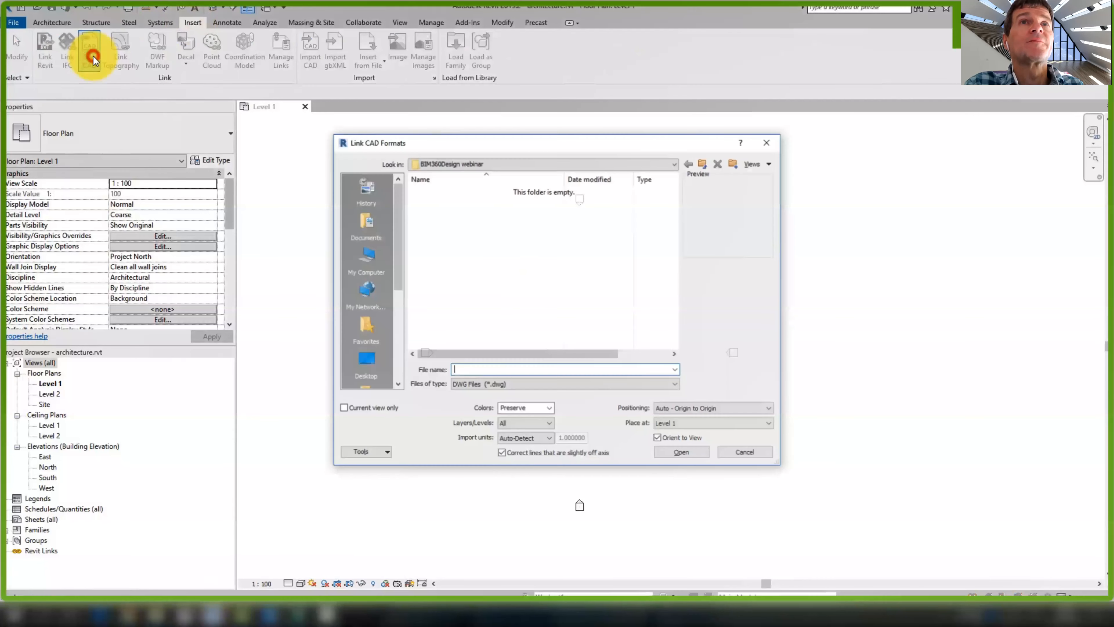
pyautogui.click(463, 163)
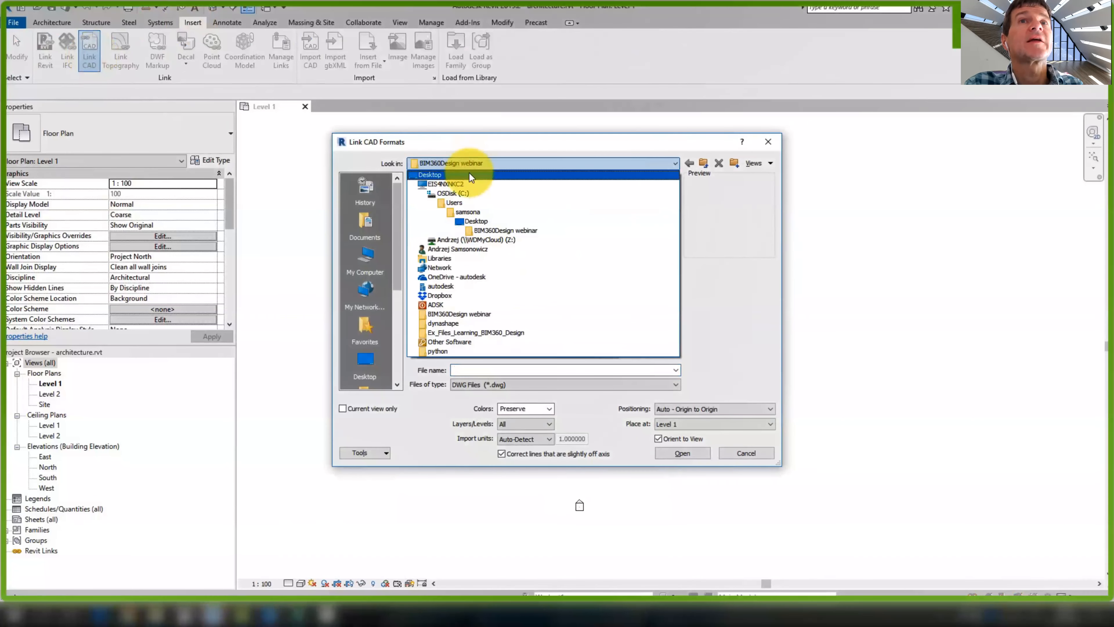
pyautogui.click(460, 183)
pyautogui.click(442, 288)
pyautogui.doubleClick(442, 288)
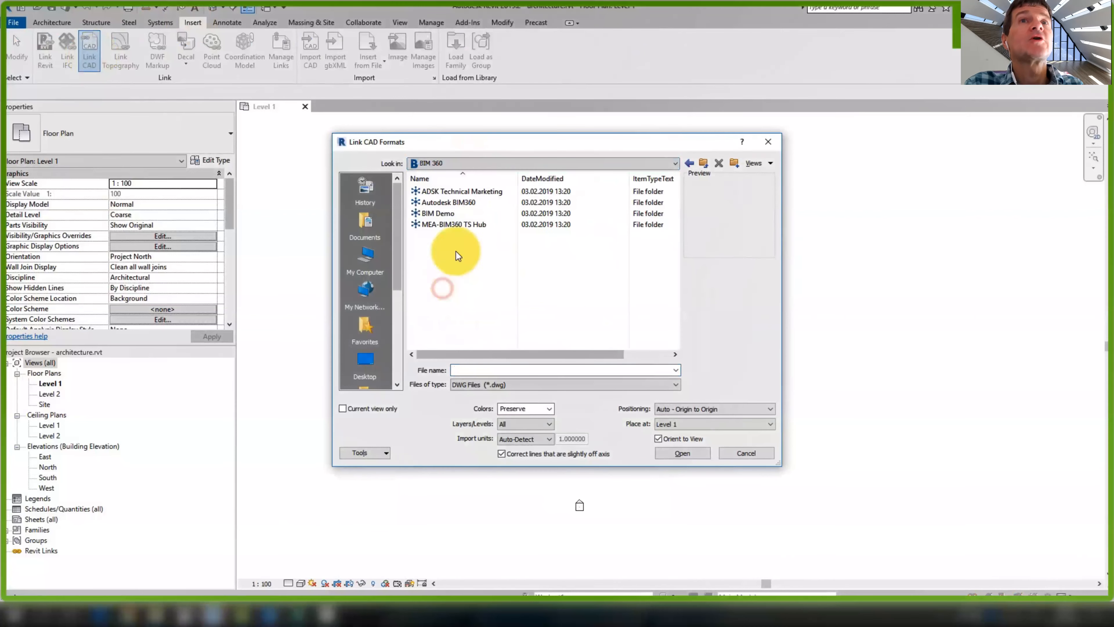
pyautogui.doubleClick(456, 203)
pyautogui.click(456, 192)
pyautogui.doubleClick(456, 191)
pyautogui.doubleClick(456, 192)
pyautogui.click(454, 201)
pyautogui.click(682, 453)
# Change the linked DWG's Import Units from inch to meter in its type properties
pyautogui.click(211, 160)
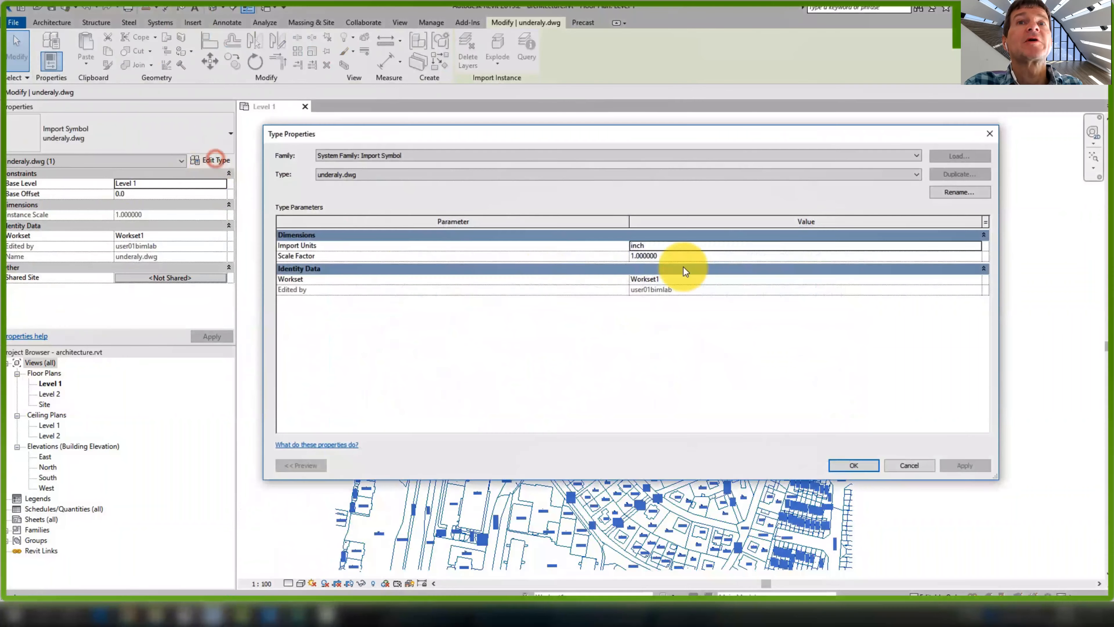
pyautogui.click(976, 248)
pyautogui.click(719, 266)
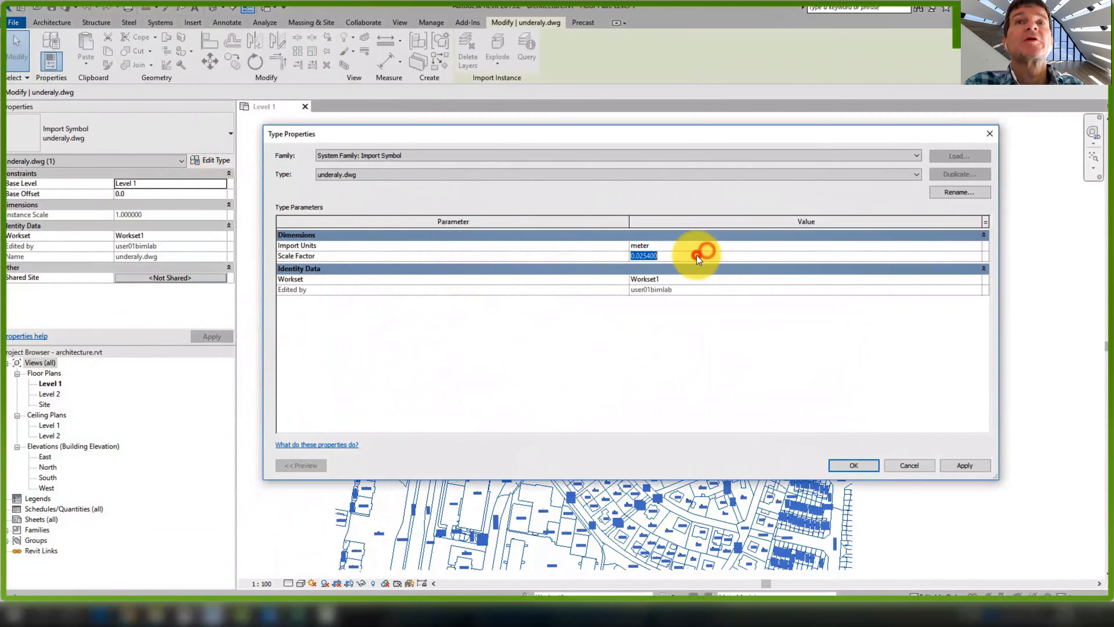
pyautogui.click(789, 347)
pyautogui.click(952, 466)
pyautogui.click(861, 465)
pyautogui.scroll(-12, 604, 319)
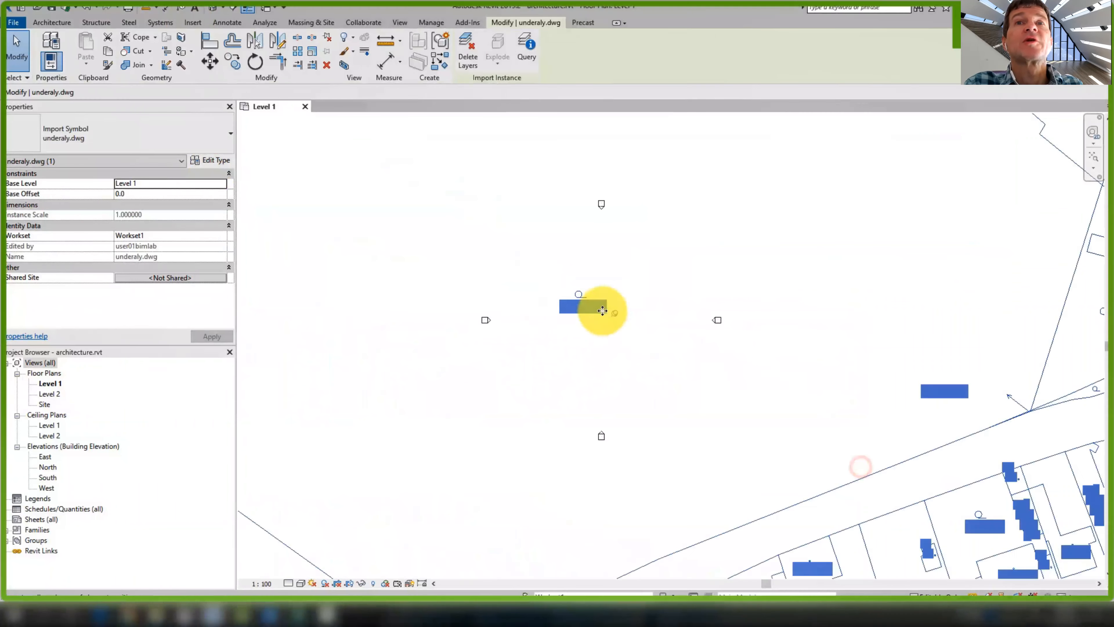
pyautogui.scroll(-3, 627, 306)
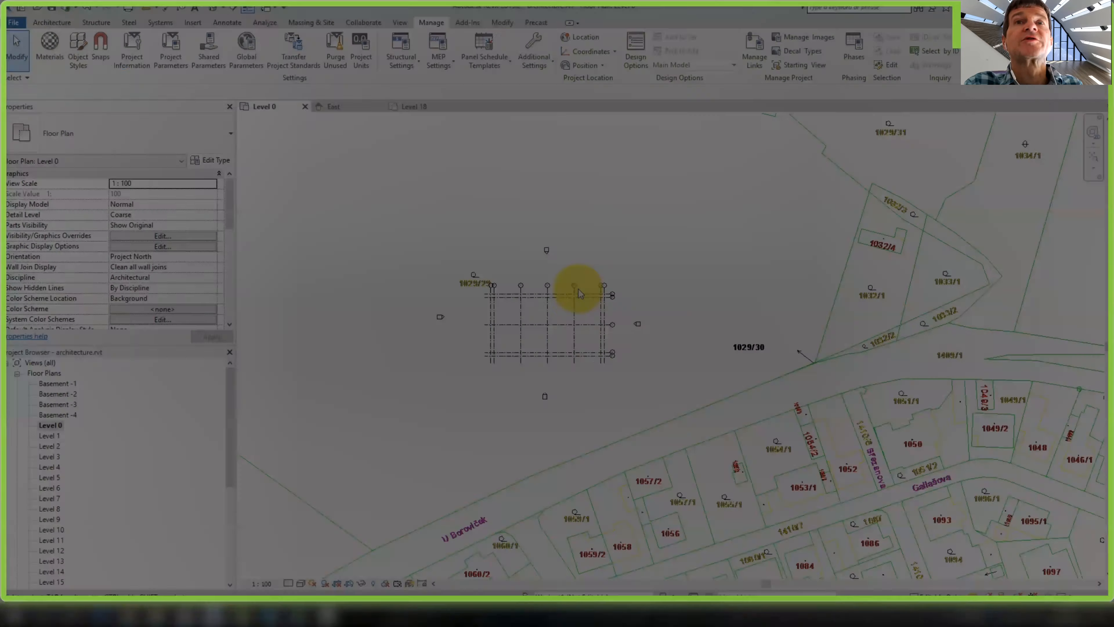
pyautogui.scroll(5, 571, 293)
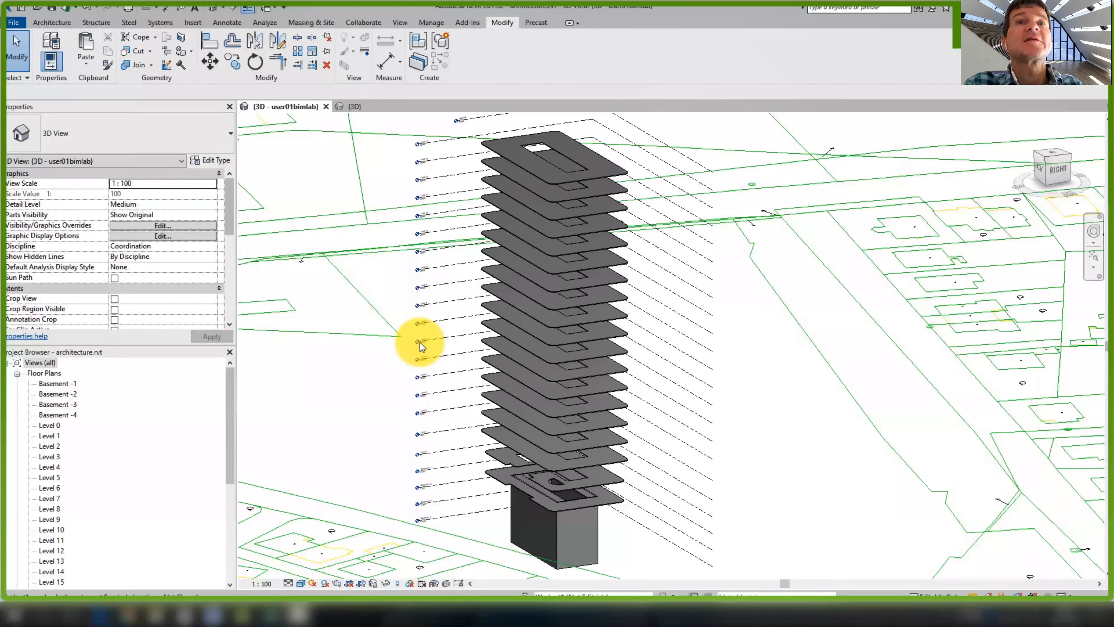
# Orbit and zoom the 3D view to review the tower model
pyautogui.keyDown('shift'); pyautogui.moveTo(418, 341); pyautogui.dragTo(645, 312, button='middle'); pyautogui.keyUp('shift')
pyautogui.scroll(-1, 638, 307)
pyautogui.scroll(5, 580, 467)
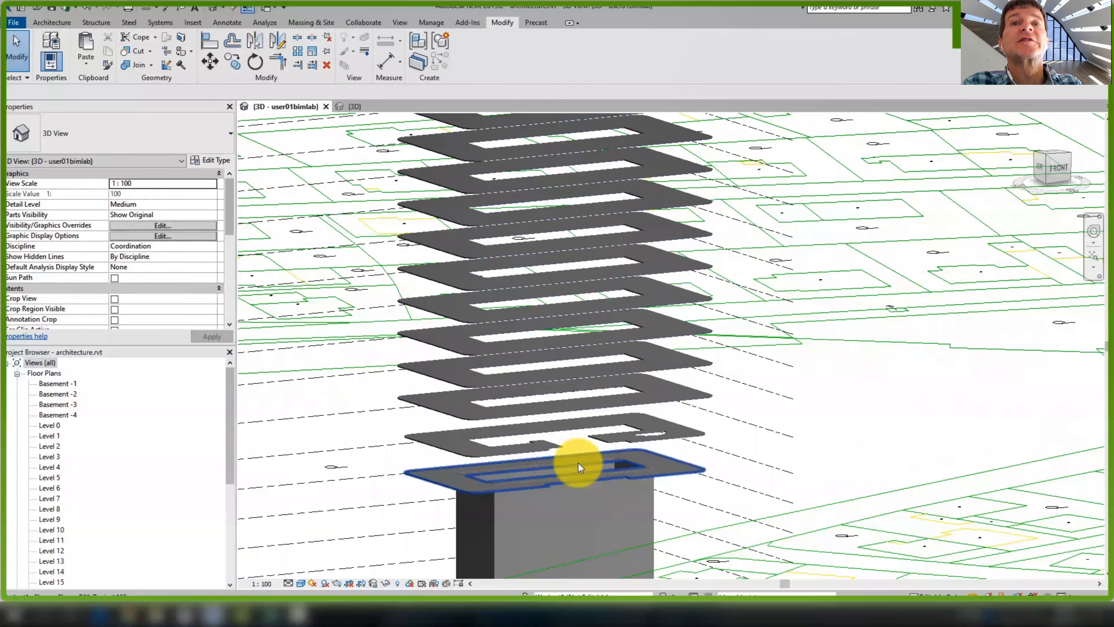
pyautogui.moveTo(584, 473); pyautogui.dragTo(612, 412, button='middle')
pyautogui.scroll(-8, 613, 411)
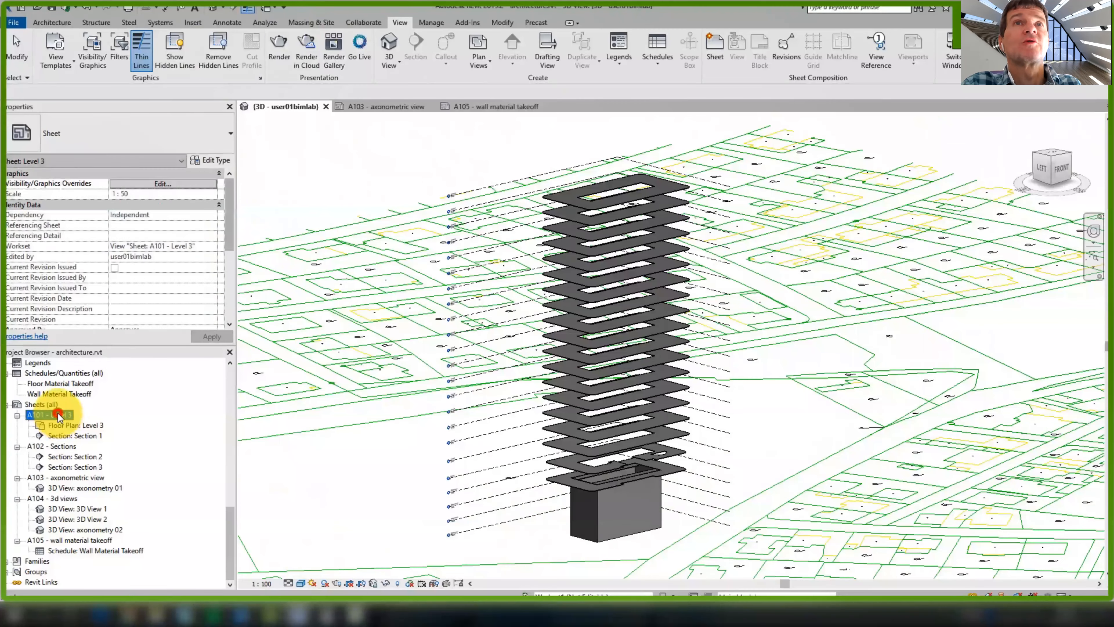
# Open sheets A101 - Level 3 and A102 - Sections
pyautogui.doubleClick(59, 415)
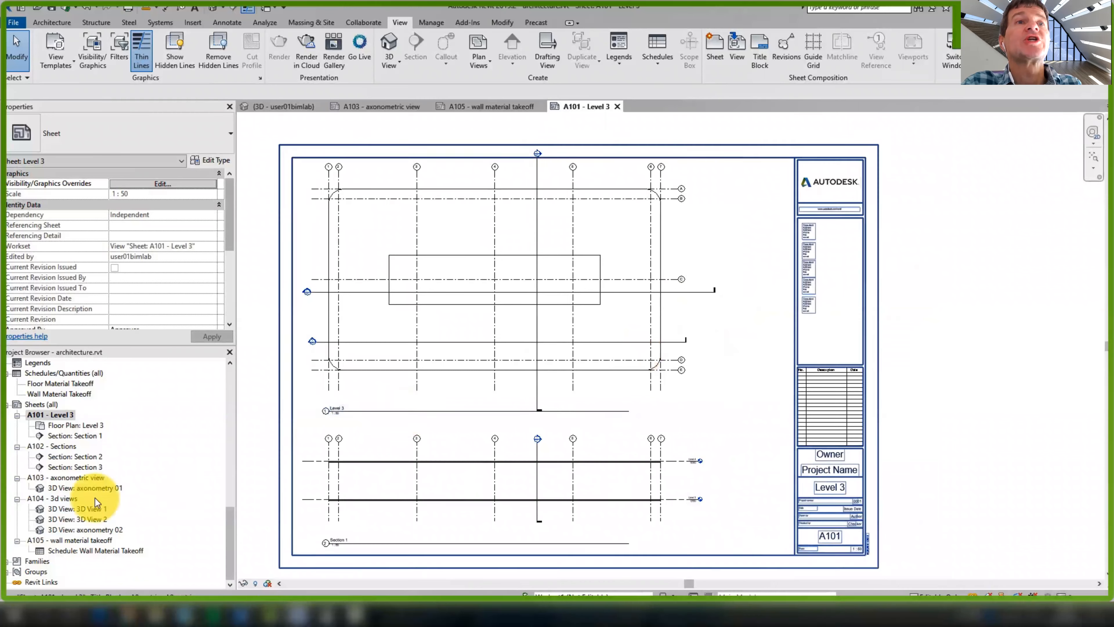
pyautogui.doubleClick(60, 445)
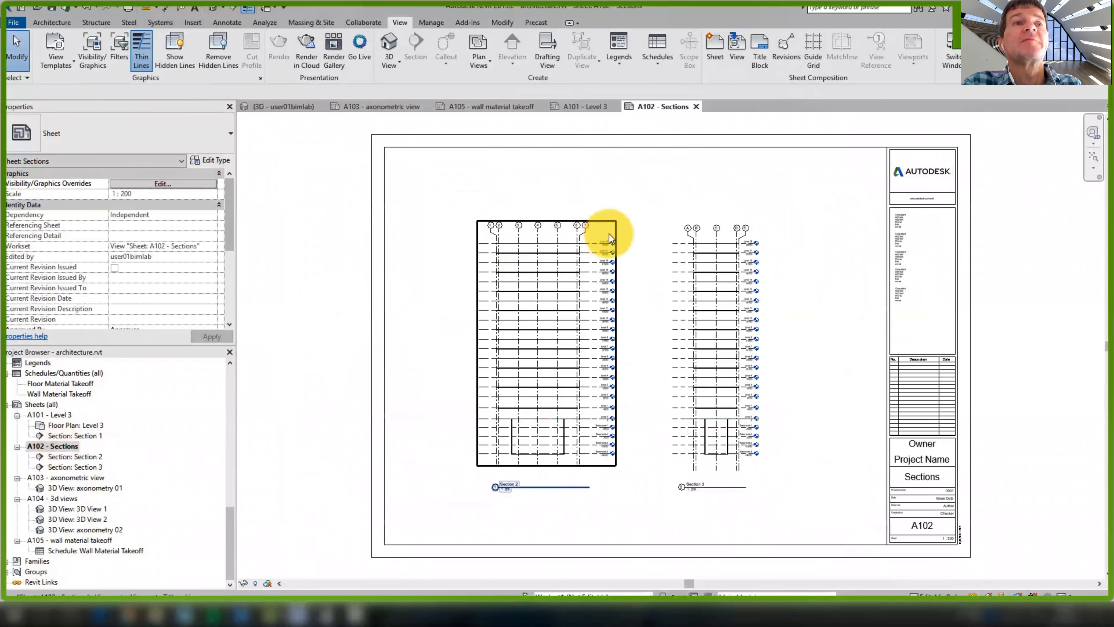
pyautogui.scroll(3, 619, 246)
pyautogui.scroll(-5, 609, 176)
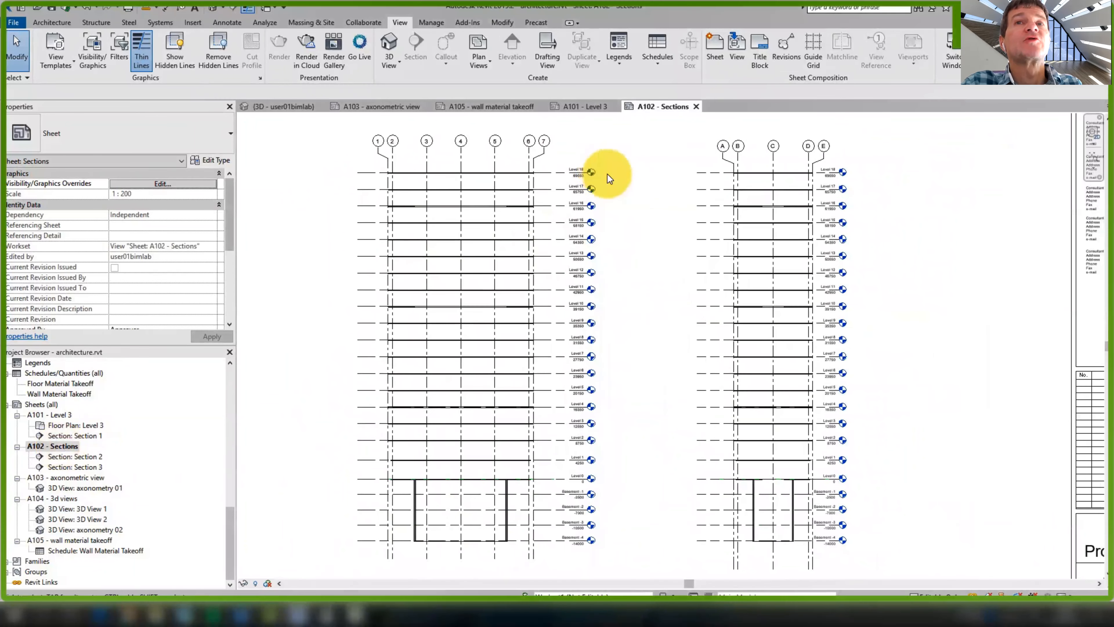
pyautogui.moveTo(607, 222); pyautogui.dragTo(570, 249, button='middle')
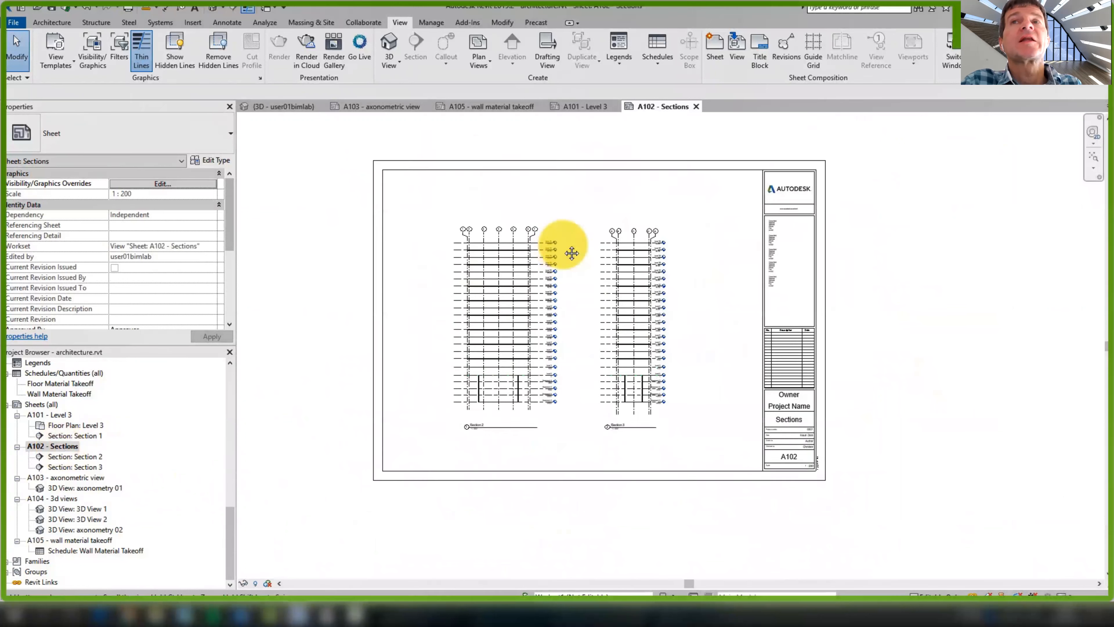
# Open sheets A103, A104 and A105, framing the A105 wall material takeoff schedule
pyautogui.click(84, 478)
pyautogui.click(85, 479)
pyautogui.click(588, 326)
pyautogui.doubleClick(97, 480)
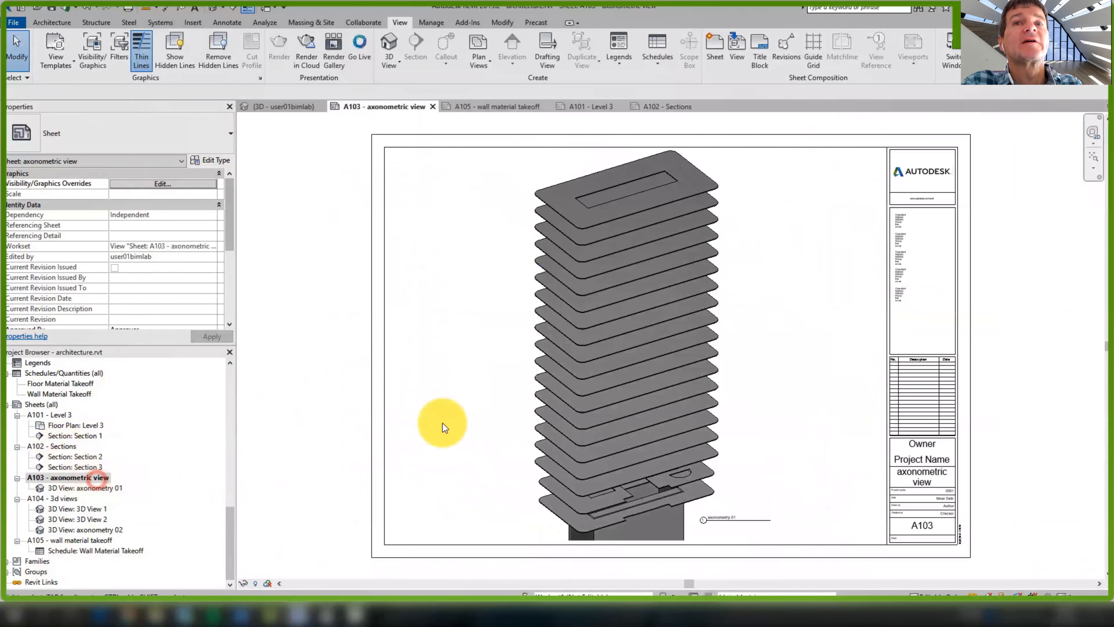
pyautogui.doubleClick(69, 499)
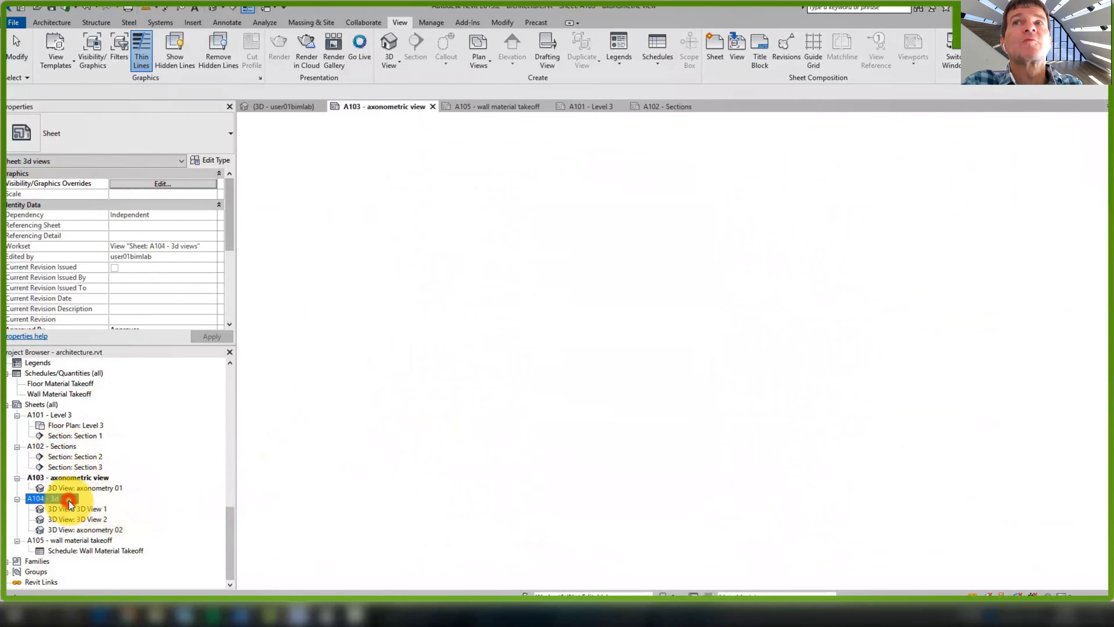
pyautogui.doubleClick(72, 541)
pyautogui.scroll(3, 357, 141)
pyautogui.scroll(5, 357, 144)
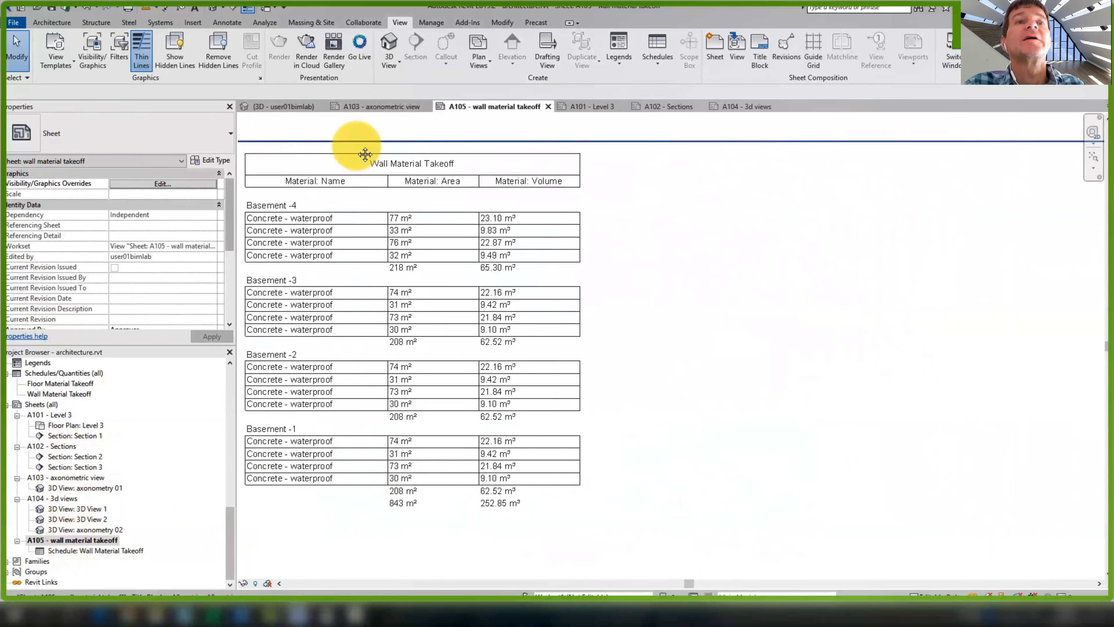
pyautogui.moveTo(422, 141); pyautogui.dragTo(422, 144, button='middle')
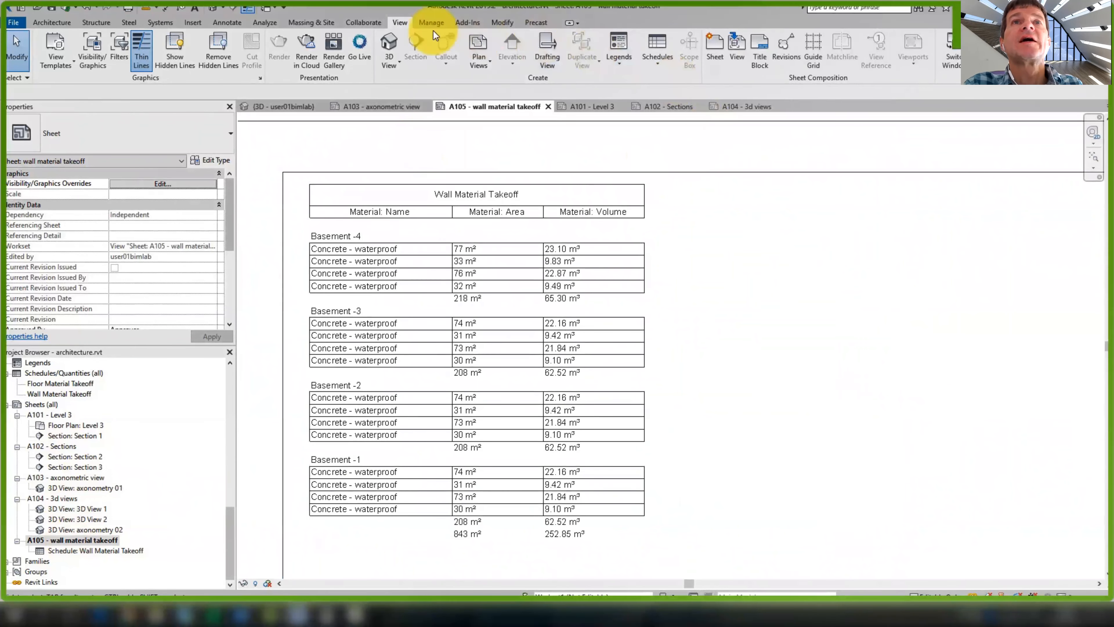
pyautogui.click(363, 22)
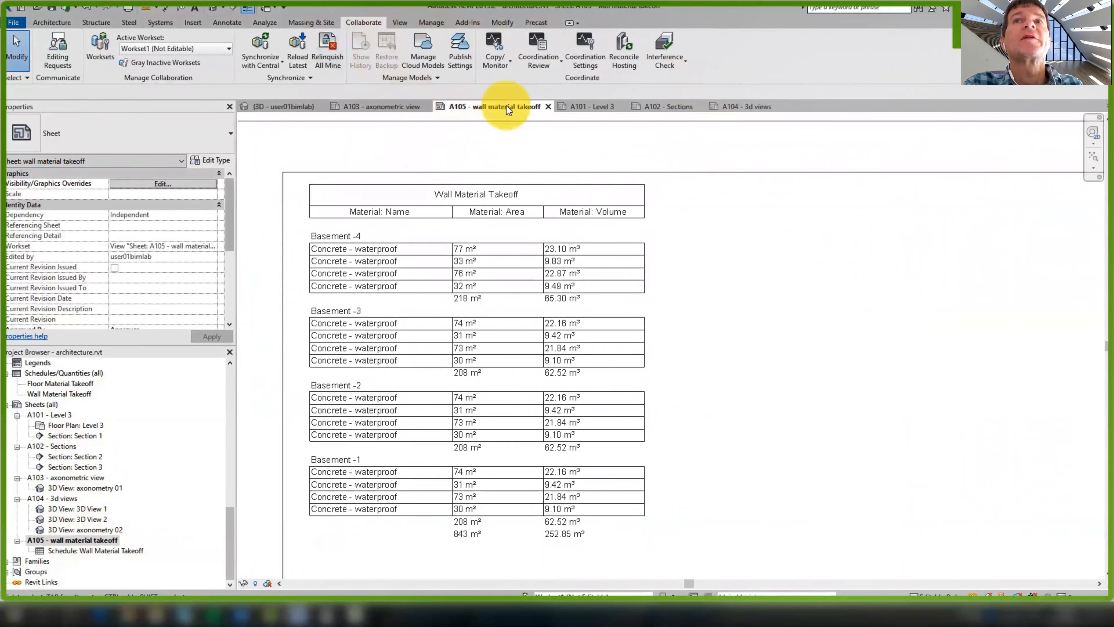
# Create and tick a new publish set named 'Set of views for BIM360'
pyautogui.click(465, 48)
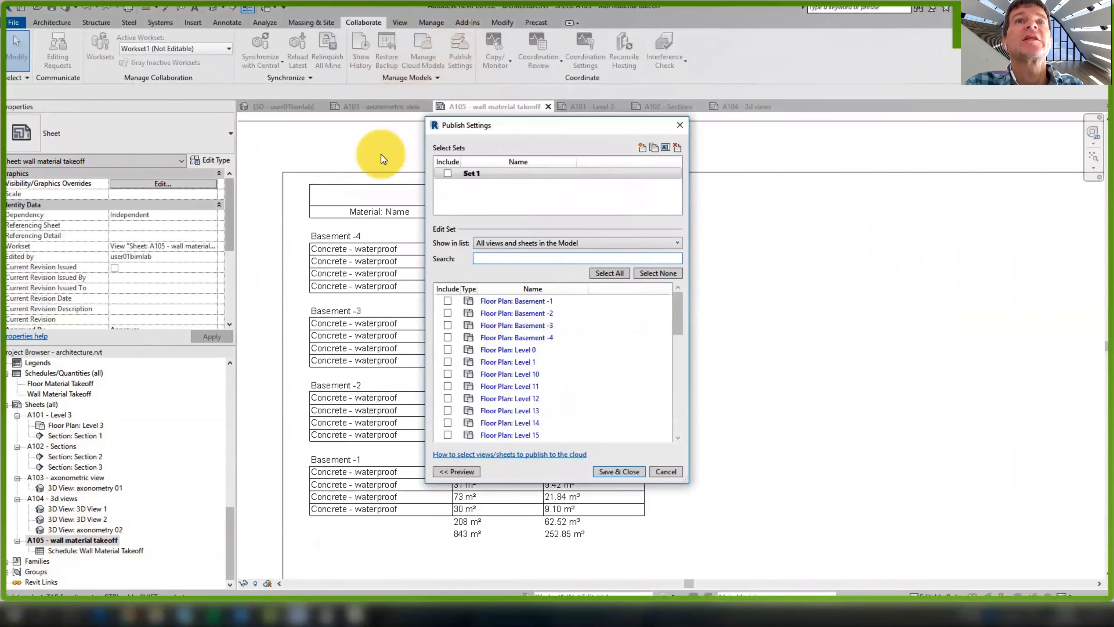
pyautogui.click(480, 174)
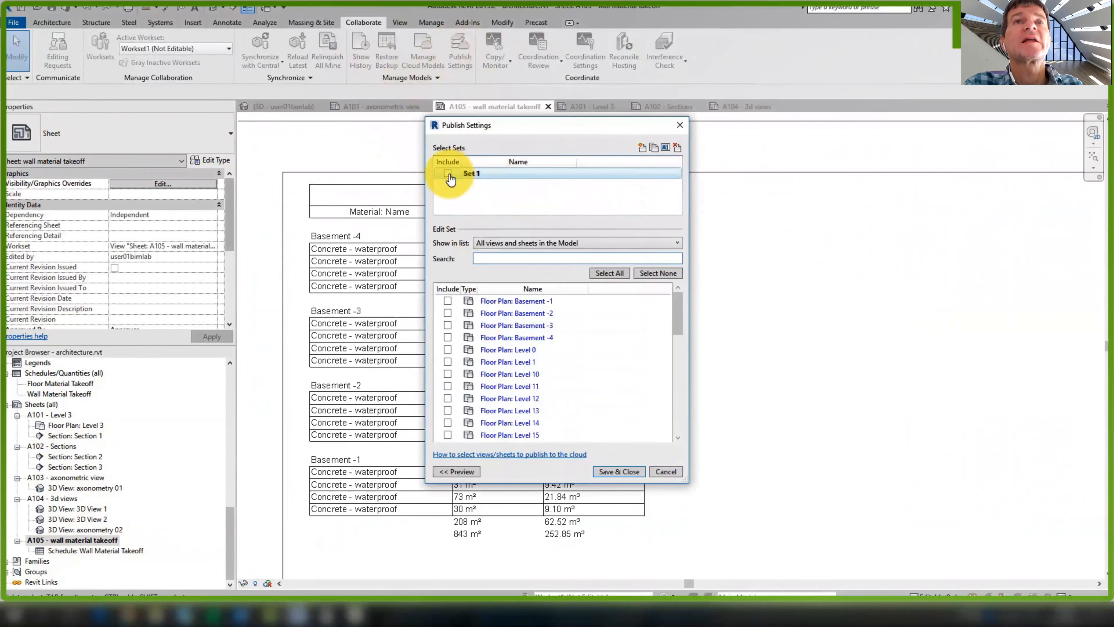
pyautogui.click(500, 173)
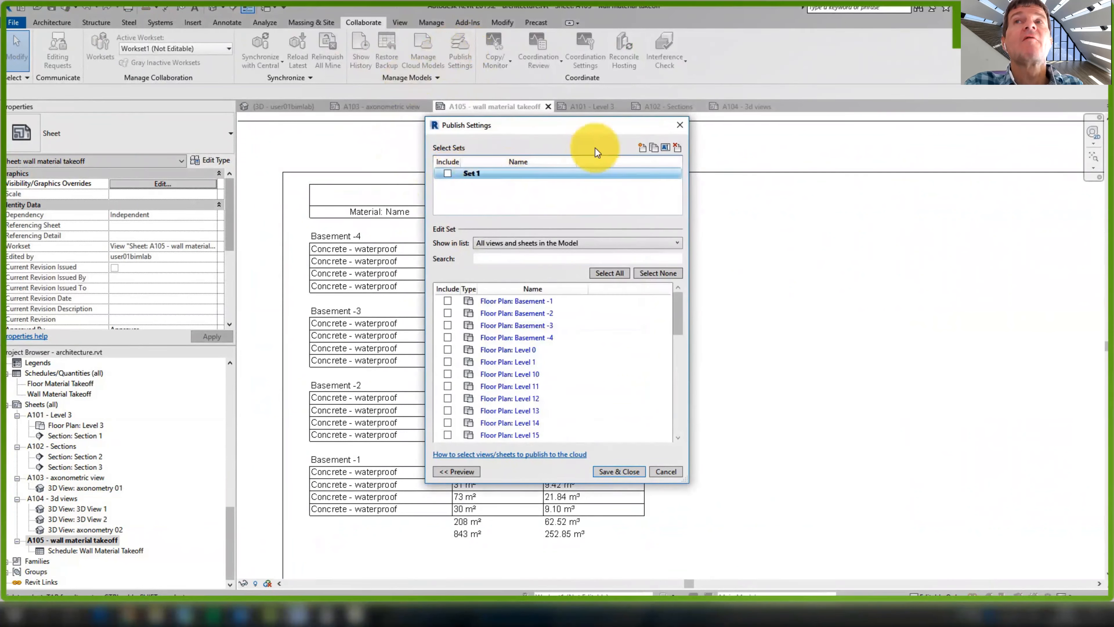
pyautogui.click(642, 148)
pyautogui.write('Set')
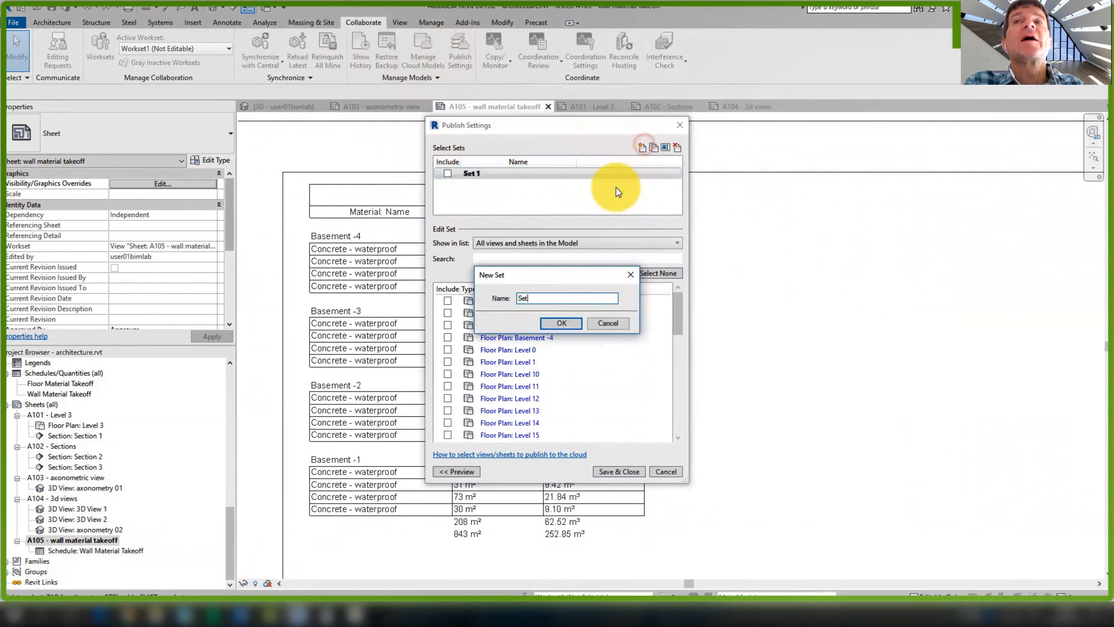
pyautogui.write(' of views for BIM360')
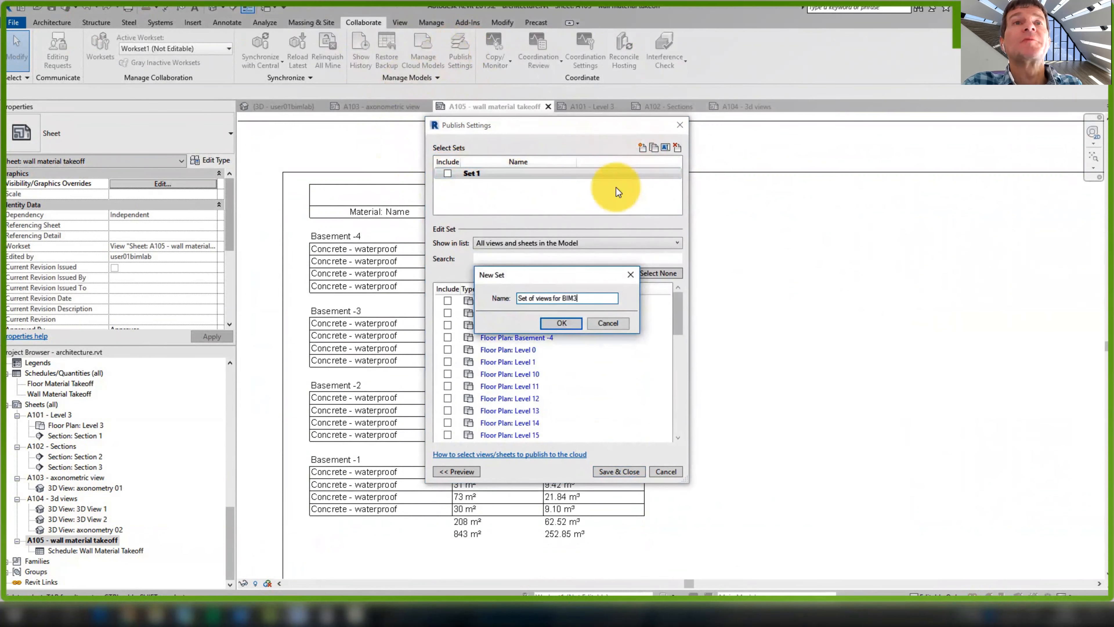
pyautogui.click(561, 323)
pyautogui.click(448, 185)
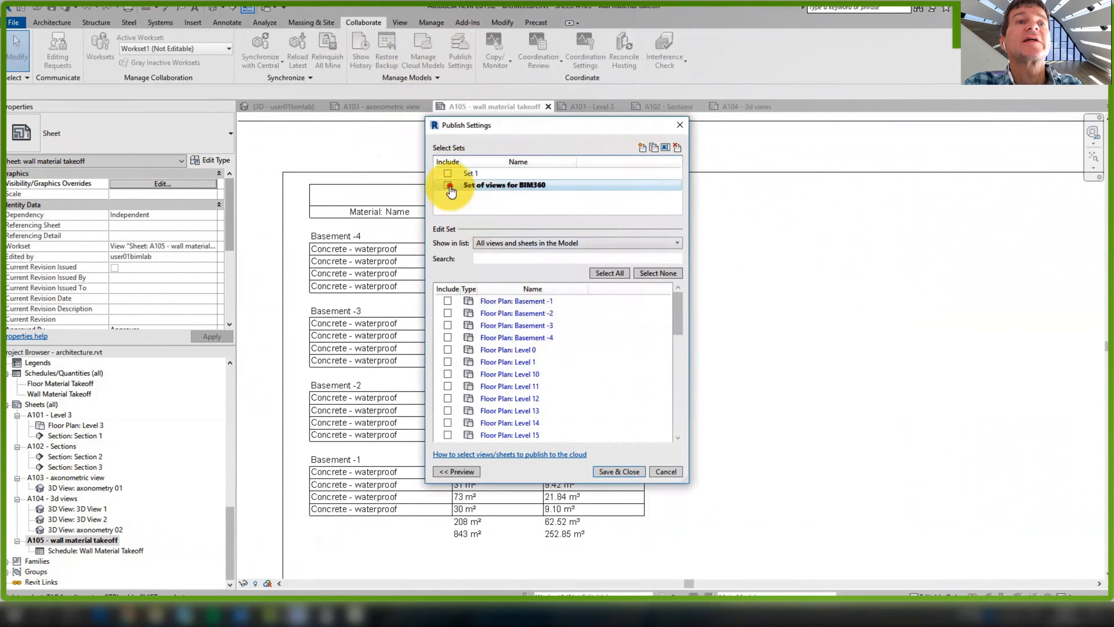
# List all sheets in the model and include sheets A101 through A105 in the set
pyautogui.click(508, 245)
pyautogui.click(523, 268)
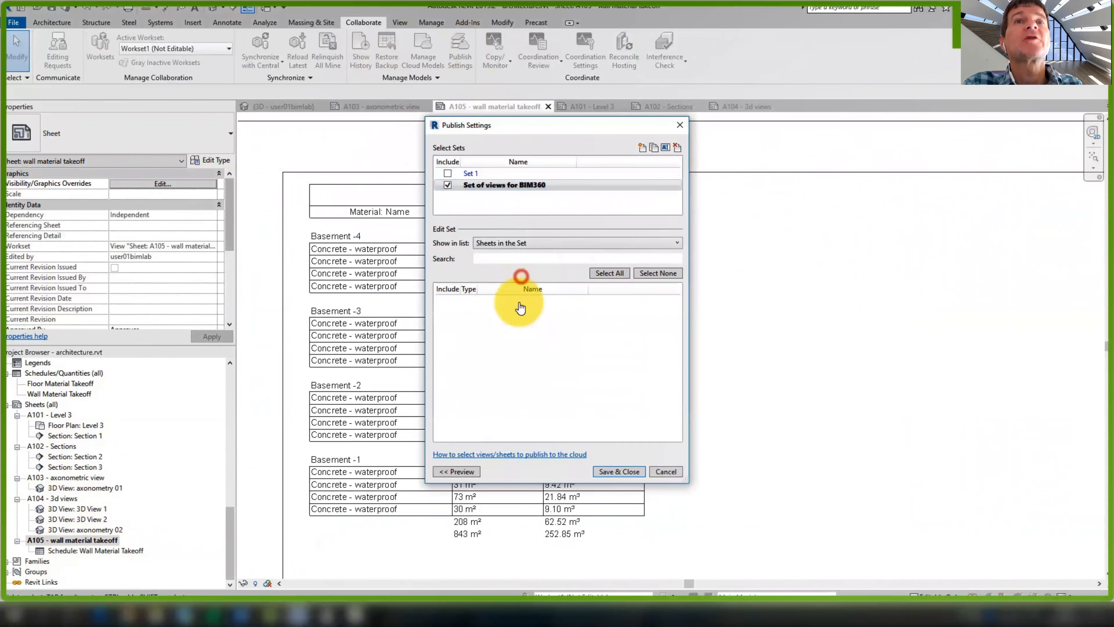
pyautogui.click(550, 243)
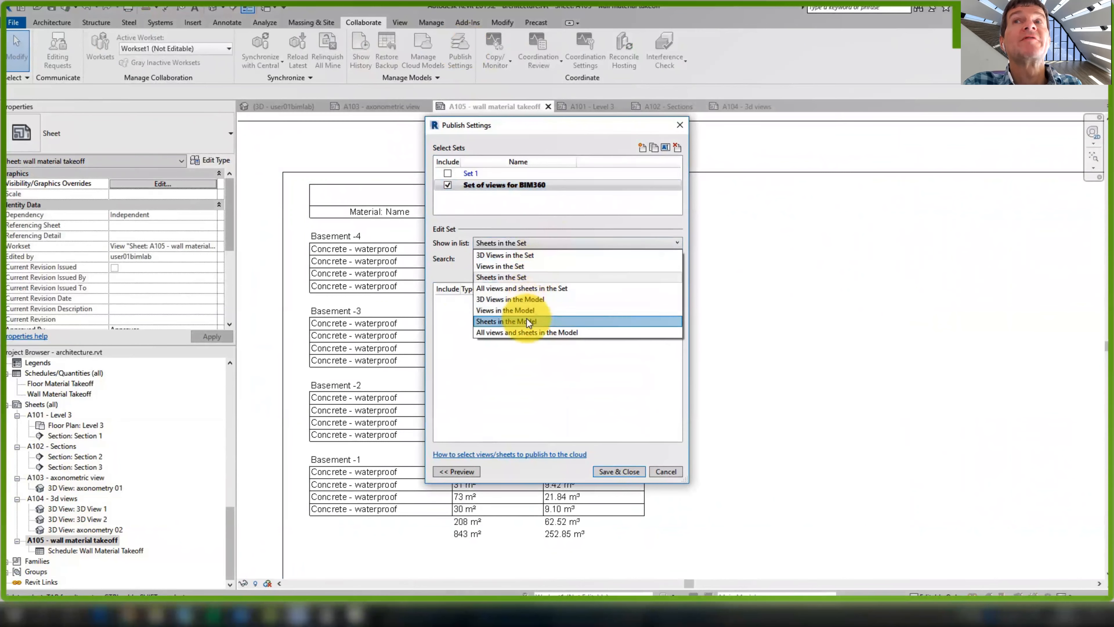
pyautogui.click(527, 320)
pyautogui.click(448, 301)
pyautogui.click(448, 313)
pyautogui.click(448, 326)
pyautogui.click(447, 337)
pyautogui.click(447, 350)
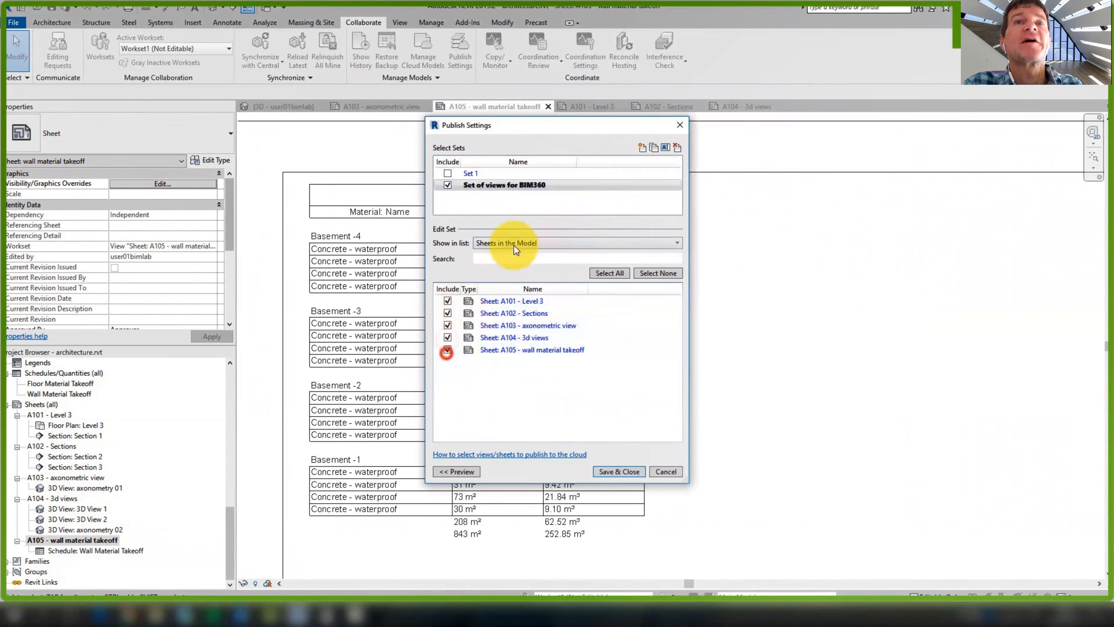
# Add the default 3D view to the set and save the publish settings
pyautogui.click(533, 242)
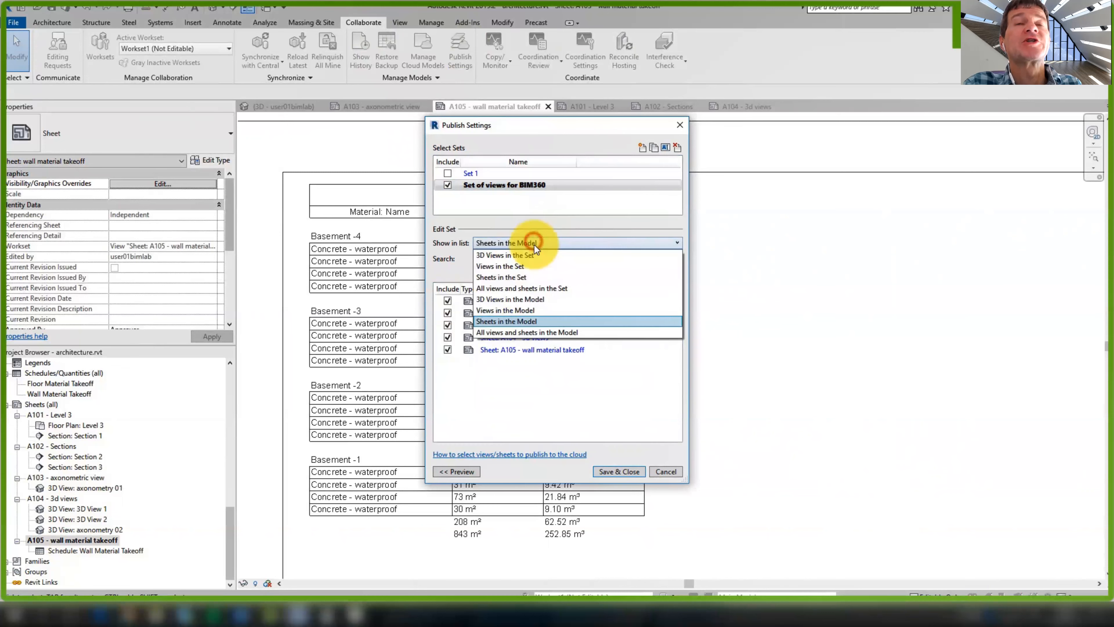
pyautogui.click(527, 298)
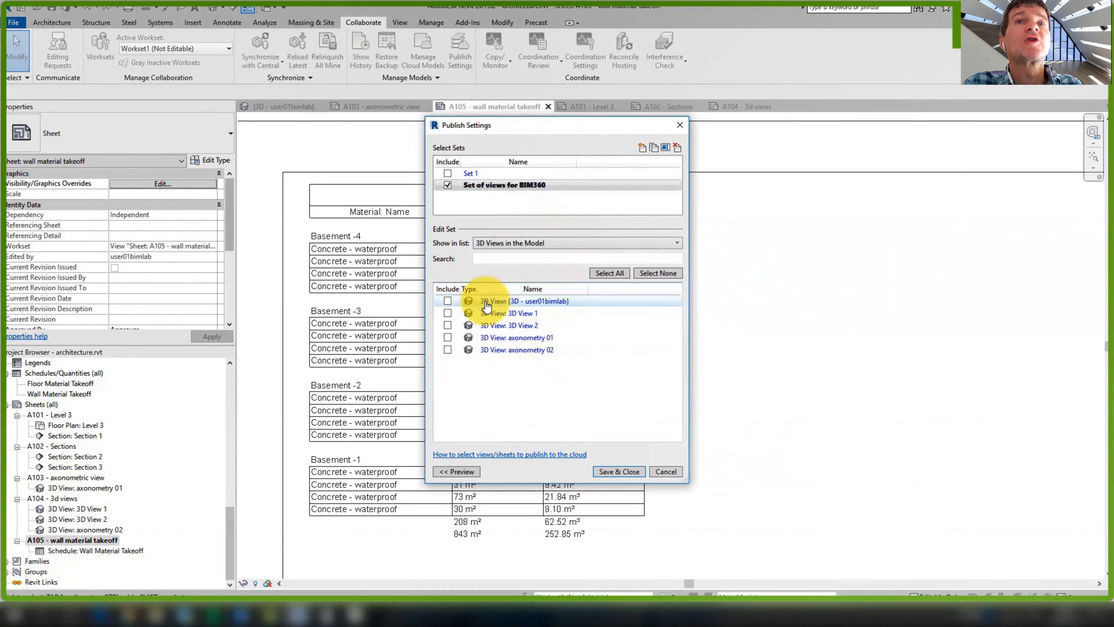
pyautogui.click(447, 302)
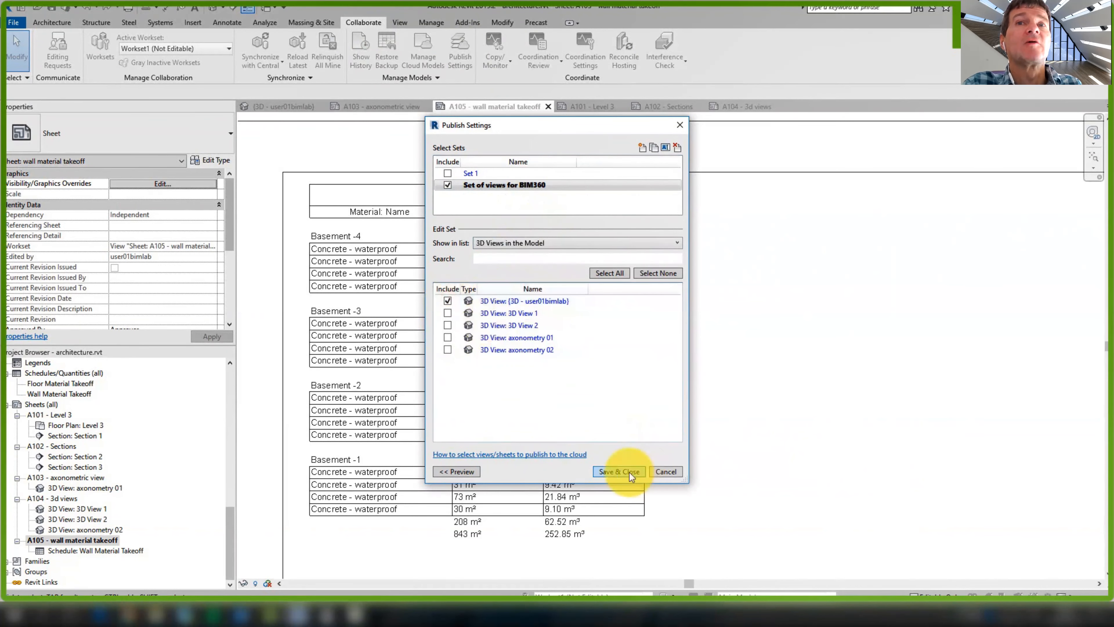
pyautogui.click(611, 473)
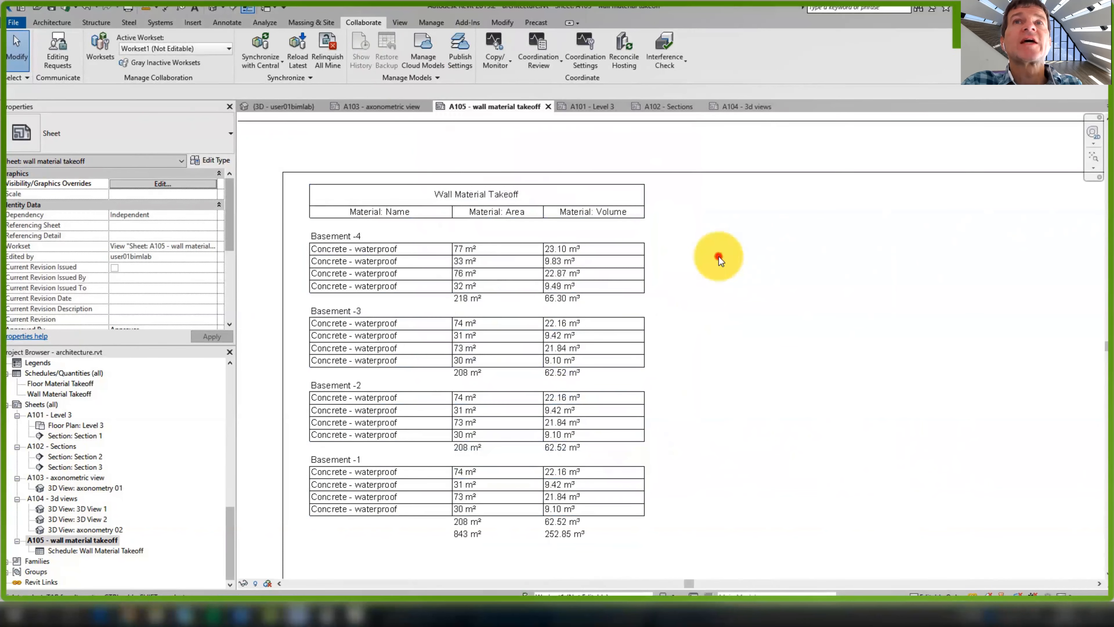
# Synchronize with Central using the comment 'sheets added'
pyautogui.click(267, 39)
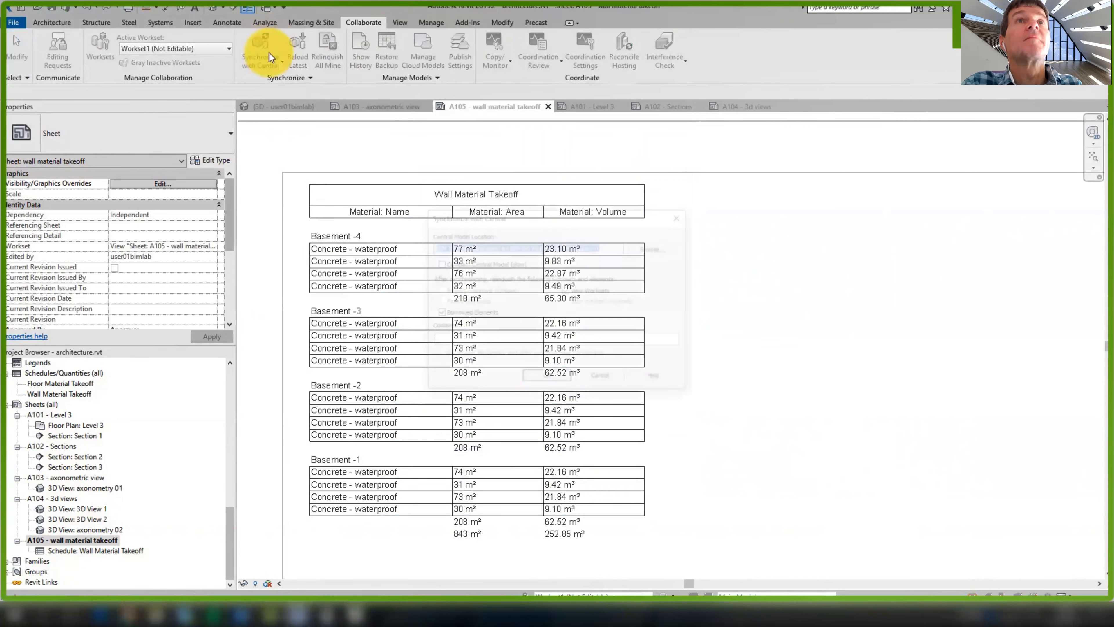
pyautogui.click(509, 343)
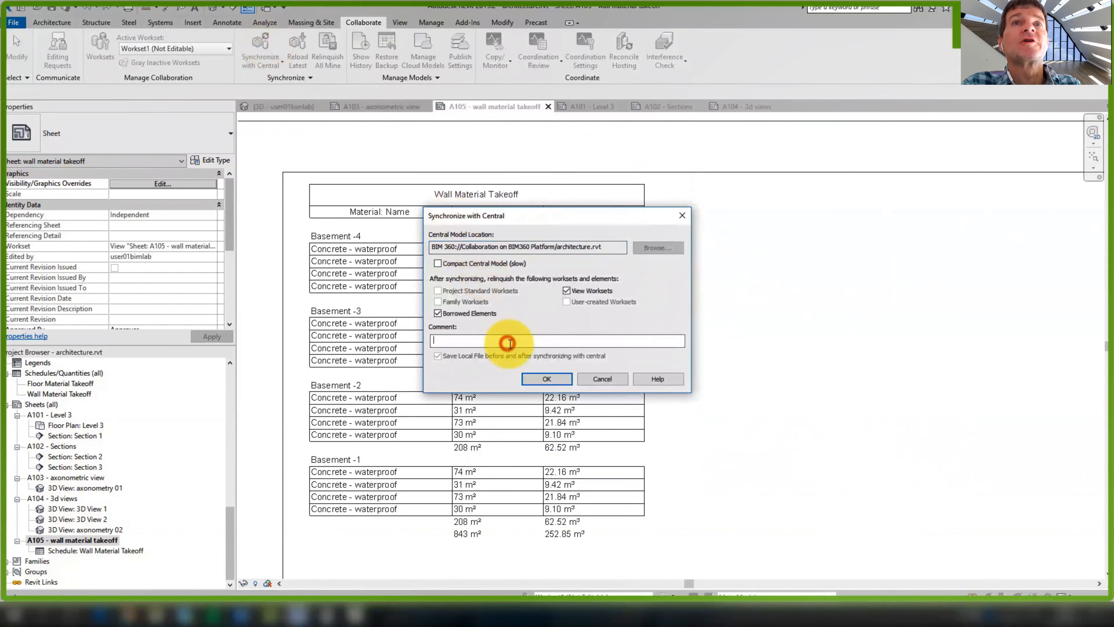
pyautogui.write('sheets added')
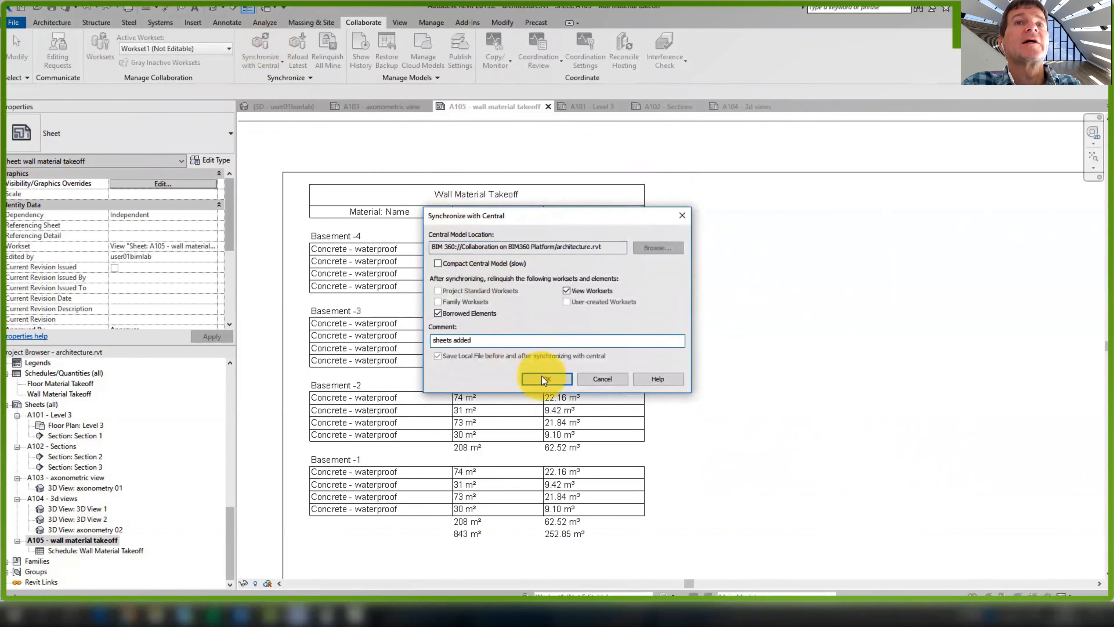
pyautogui.click(539, 378)
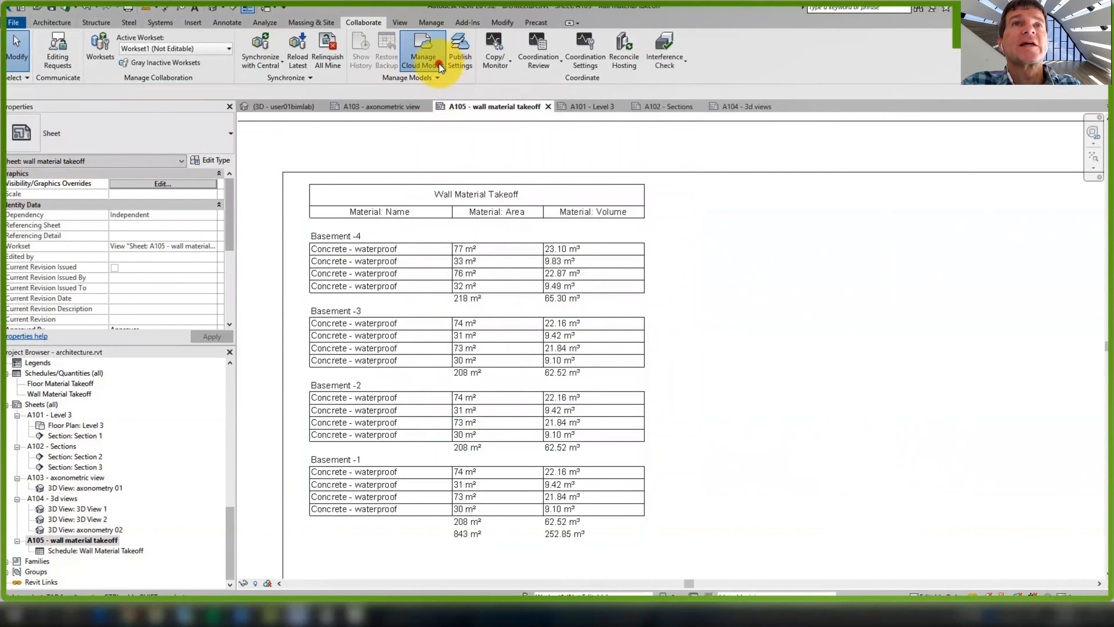
# Publish architecture.rvt to the BIM 360 project from the Manage Cloud Models list
pyautogui.click(423, 50)
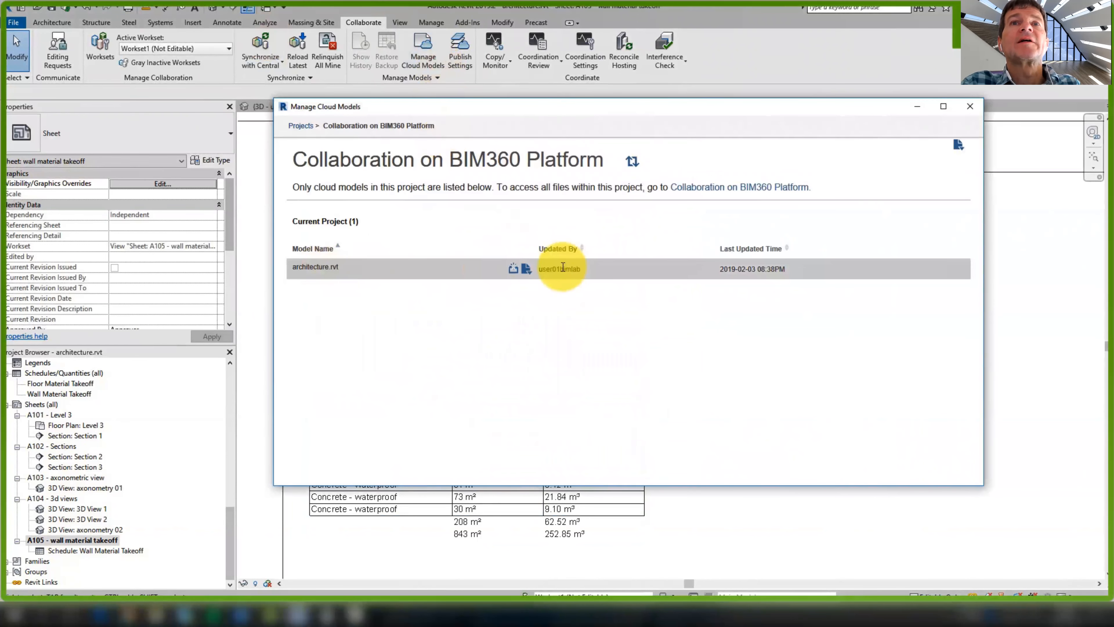
pyautogui.click(514, 269)
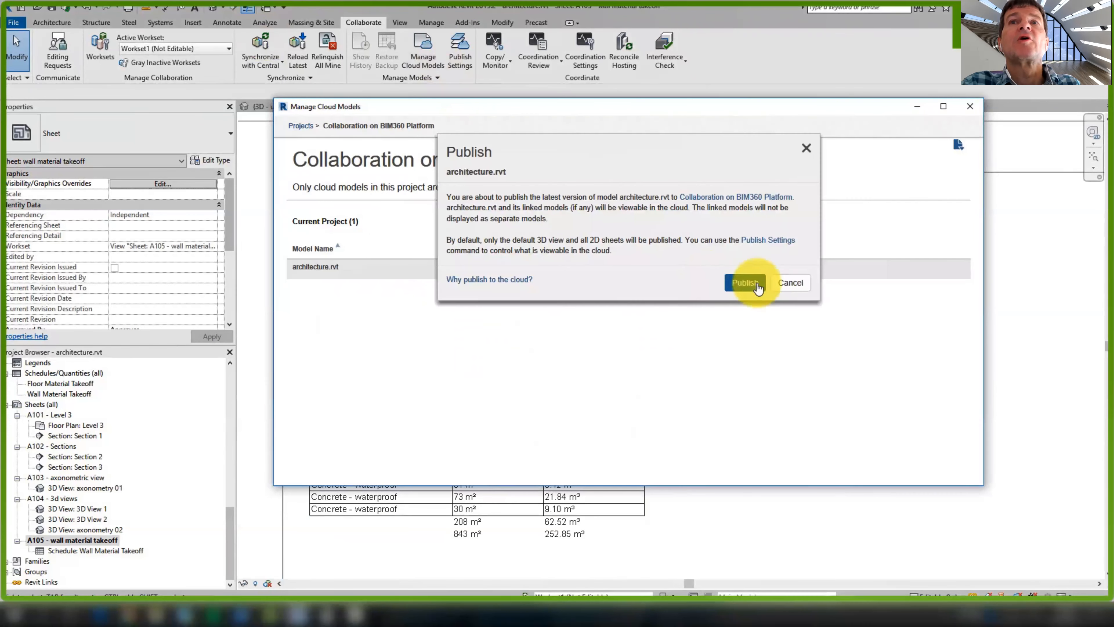
pyautogui.click(741, 284)
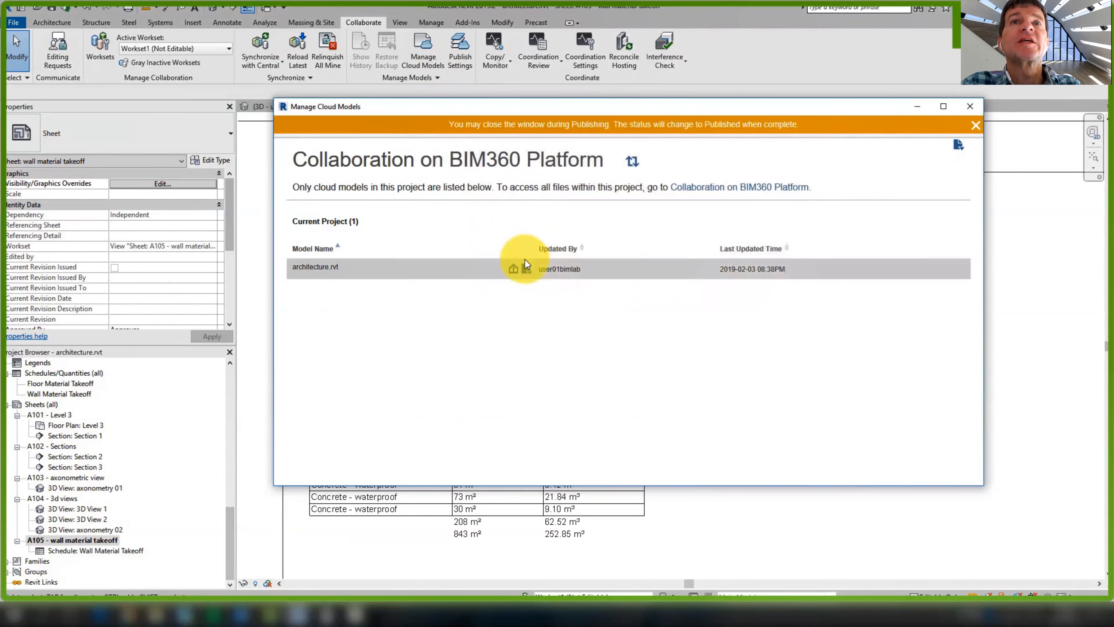
pyautogui.click(970, 107)
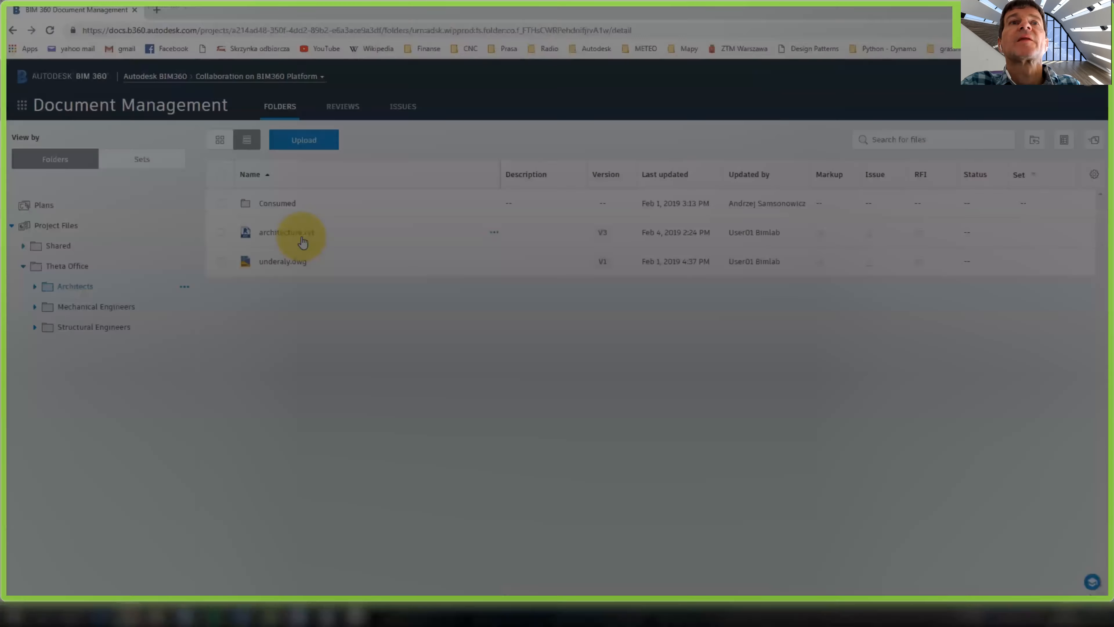
# Open the published architecture.rvt in the BIM 360 viewer and orbit the 3D tower
pyautogui.click(300, 237)
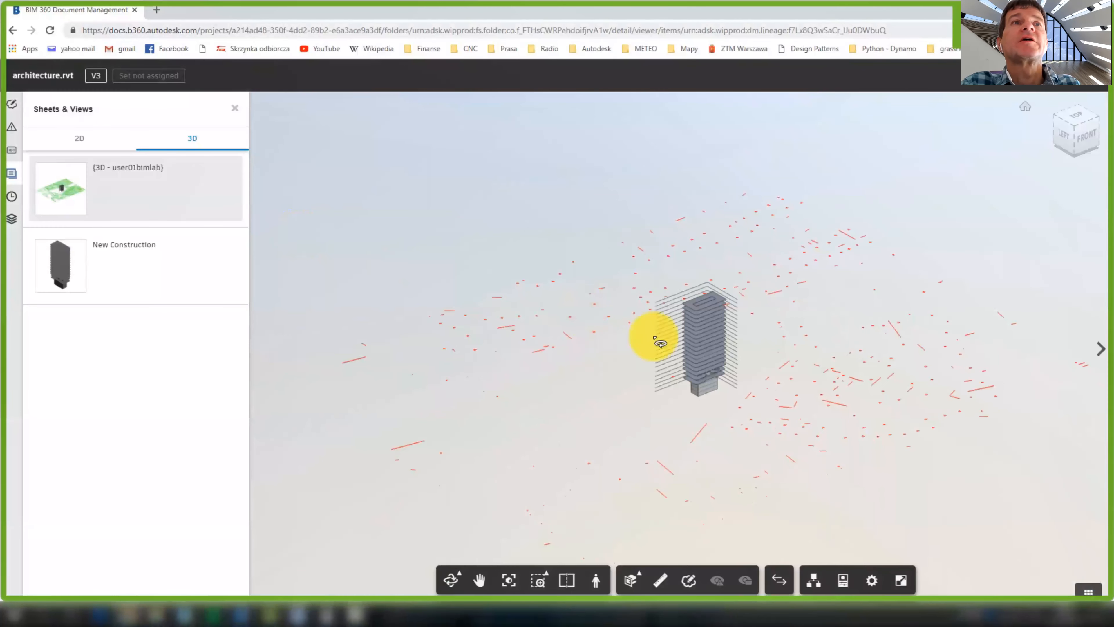
pyautogui.moveTo(595, 352); pyautogui.dragTo(694, 389)
pyautogui.scroll(5, 783, 348)
# Step through 2D sheets A101 Level 3, A102 Sections, A103, A104 and A105
pyautogui.click(90, 139)
pyautogui.click(80, 187)
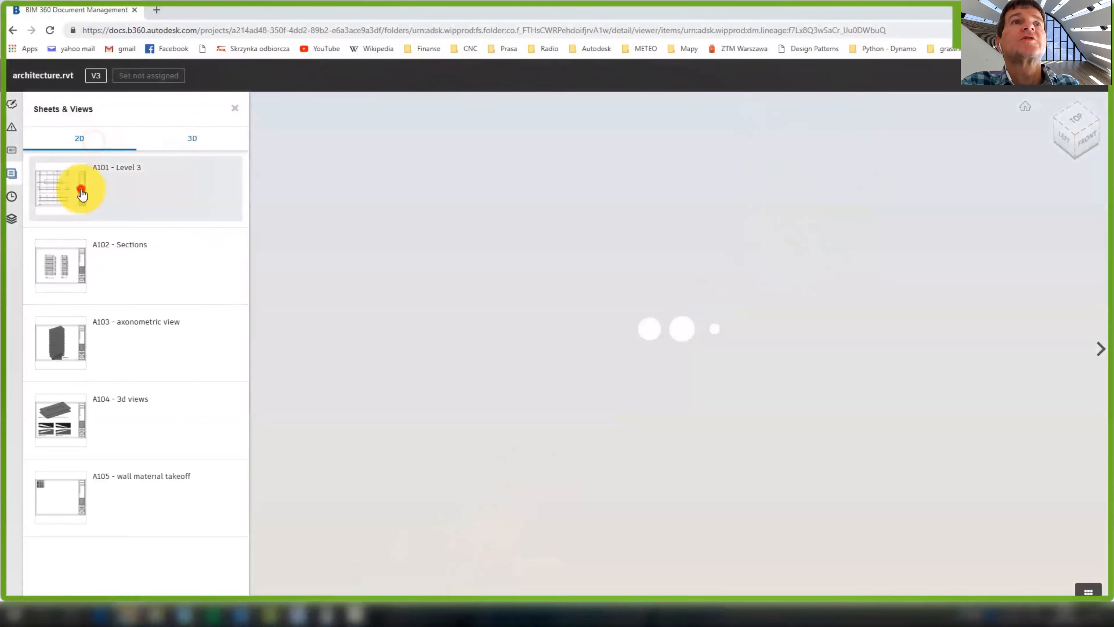
pyautogui.click(110, 271)
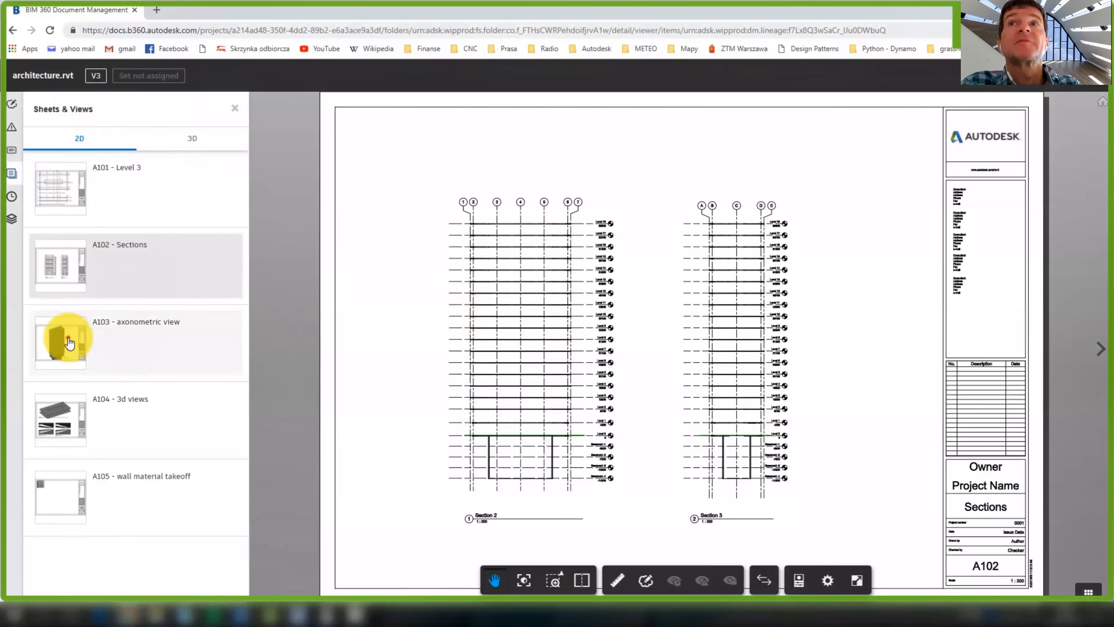
pyautogui.click(65, 340)
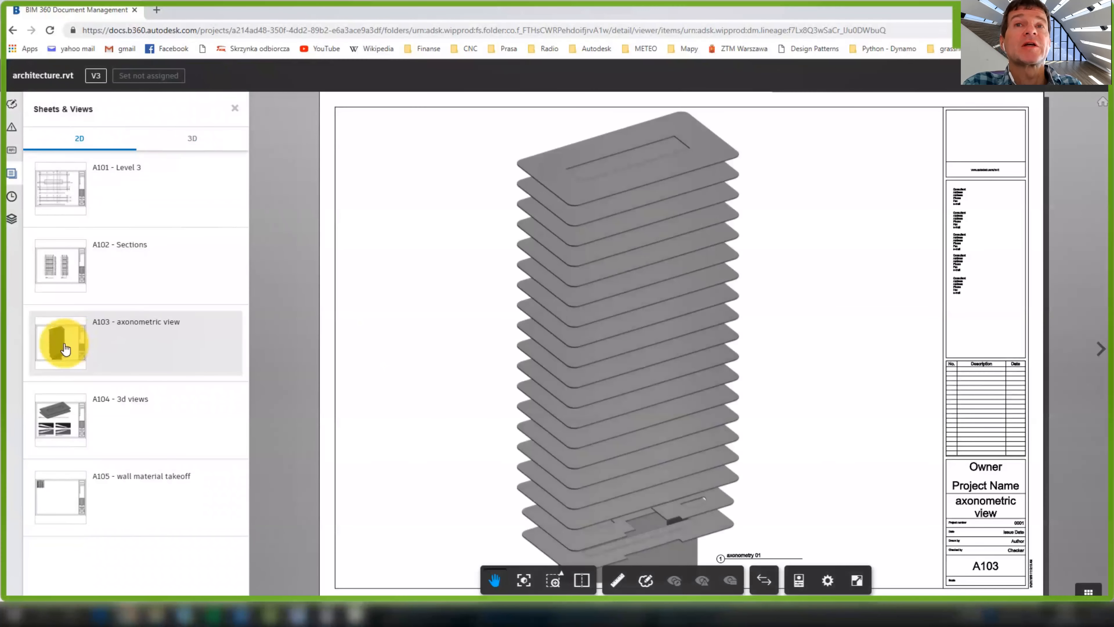
pyautogui.click(66, 412)
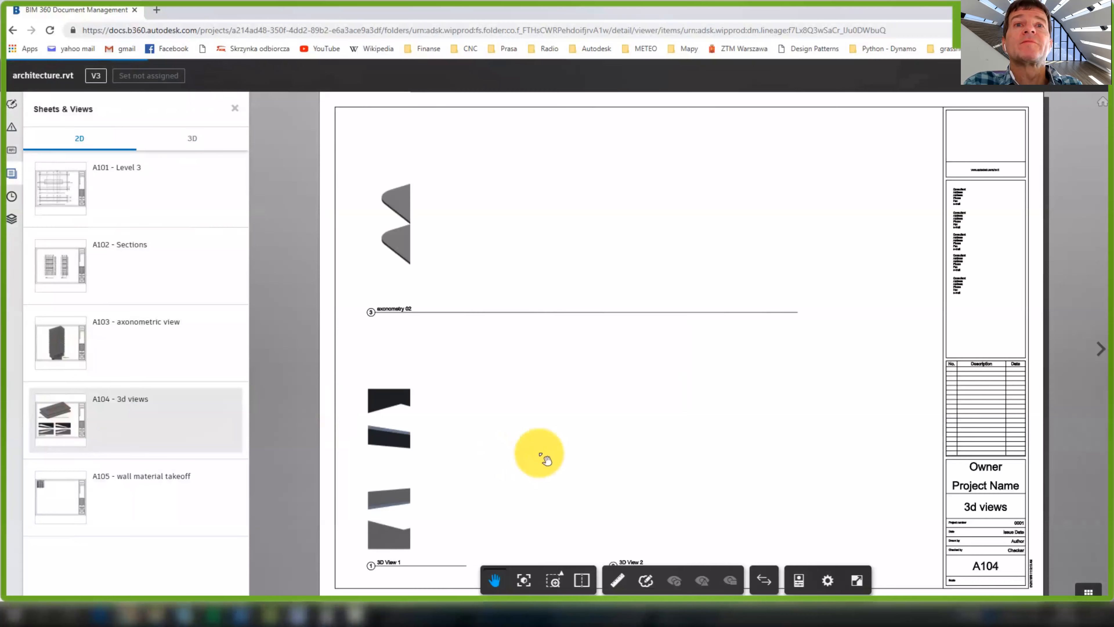
pyautogui.click(70, 491)
# Zoom and pan around the A105 wall material takeoff sheet, closing its overview map
pyautogui.scroll(3, 383, 146)
pyautogui.moveTo(508, 165); pyautogui.dragTo(622, 301)
pyautogui.scroll(3, 622, 301)
pyautogui.scroll(2, 627, 308)
pyautogui.moveTo(286, 149)
pyautogui.mouseDown()
pyautogui.moveTo(294, 190)
pyautogui.moveTo(271, 153)
pyautogui.mouseUp()
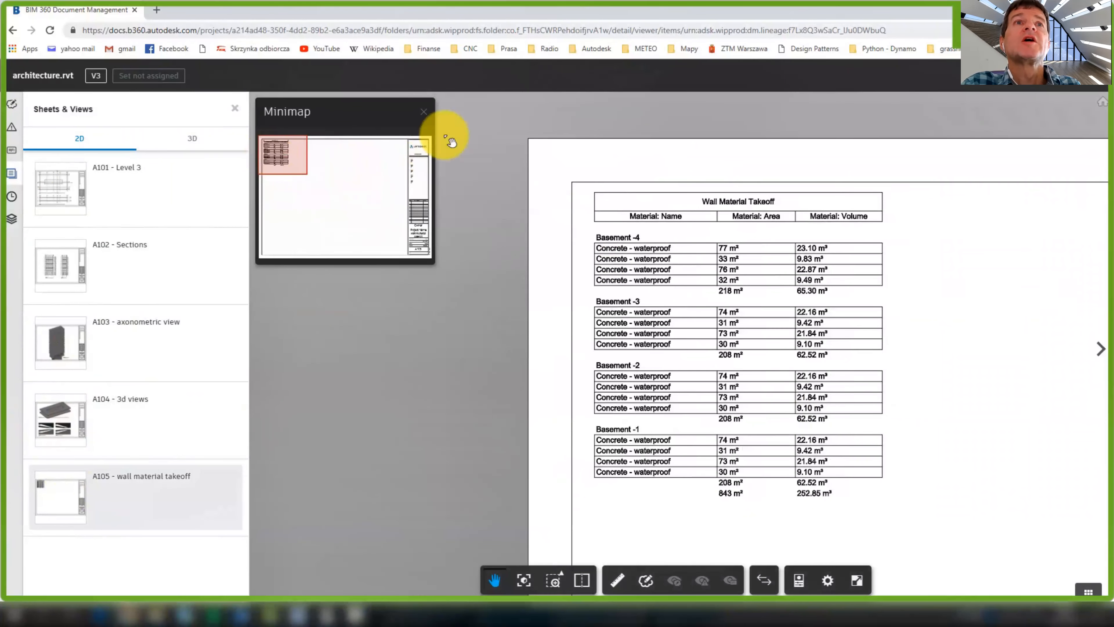
pyautogui.click(423, 111)
pyautogui.scroll(-5, 436, 163)
pyautogui.moveTo(432, 229); pyautogui.dragTo(336, 226)
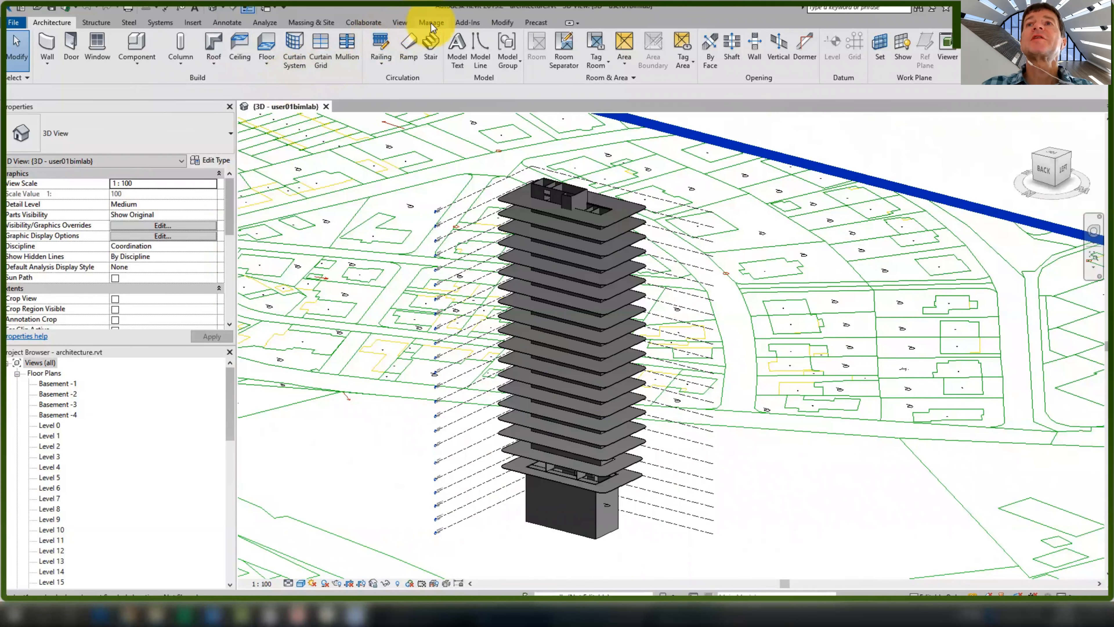
# Add a 'partition walls' workset in the Worksets dialog and make it the active workset
pyautogui.click(363, 22)
pyautogui.click(100, 48)
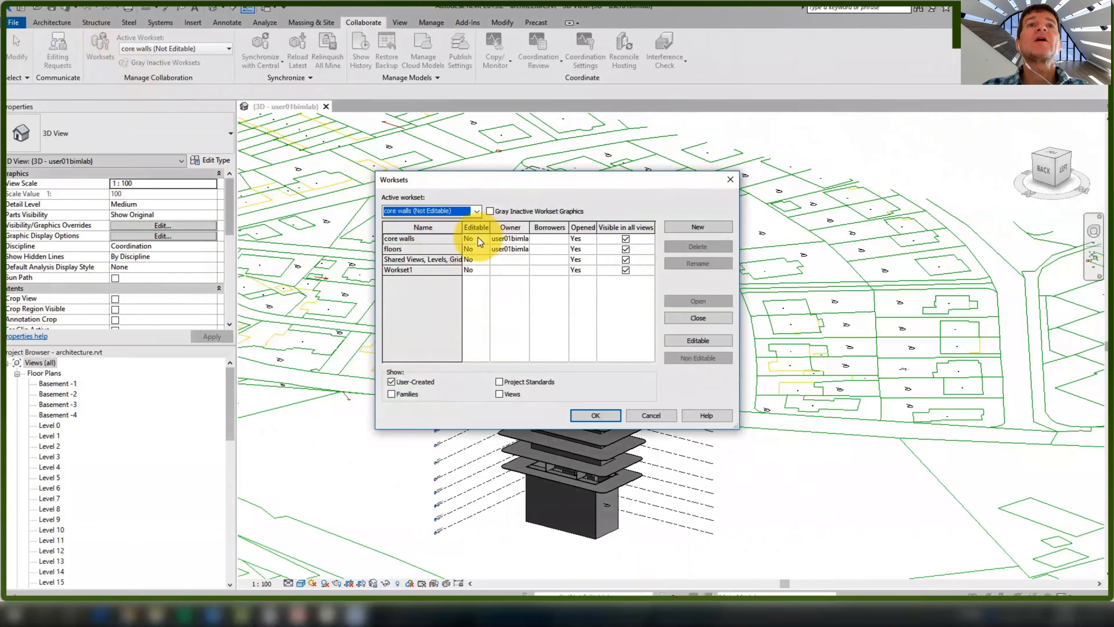
pyautogui.click(678, 227)
pyautogui.write('partition walls')
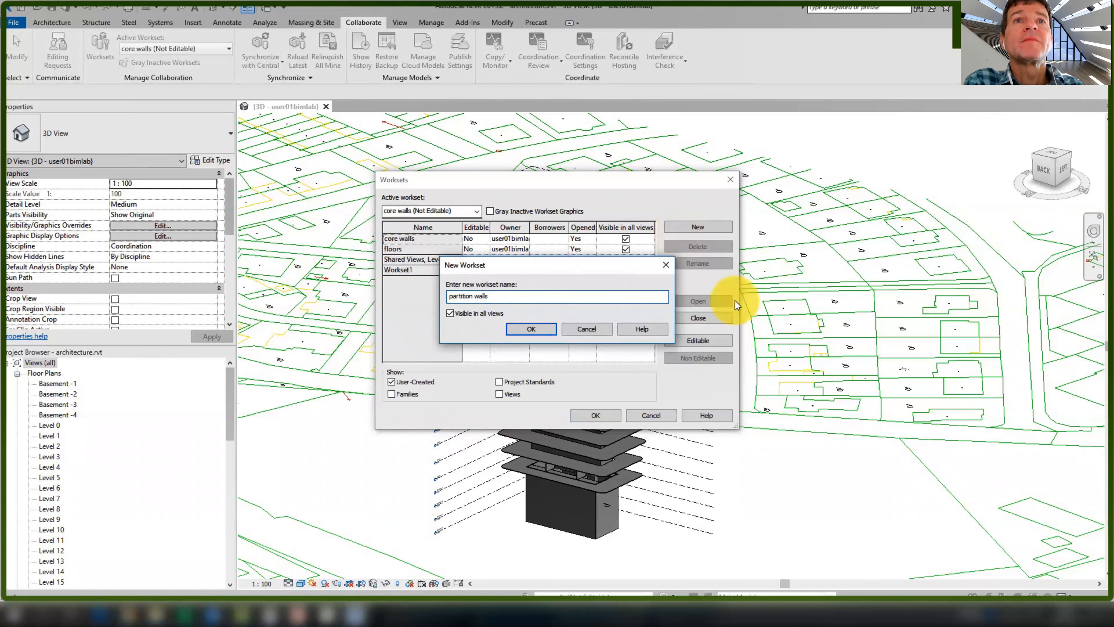
pyautogui.click(552, 328)
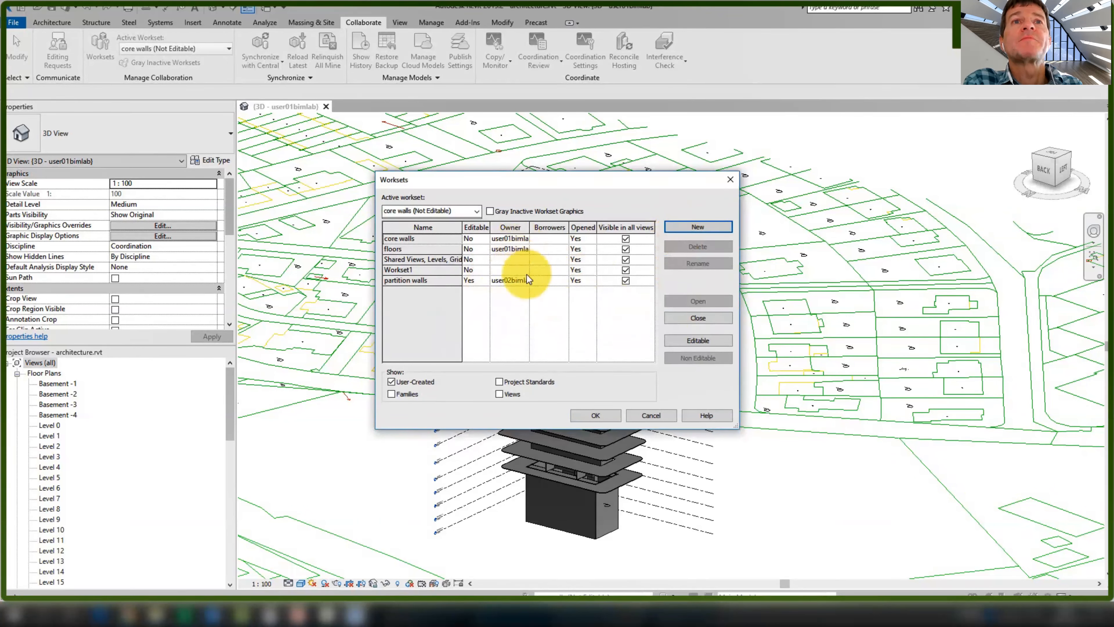
pyautogui.click(604, 419)
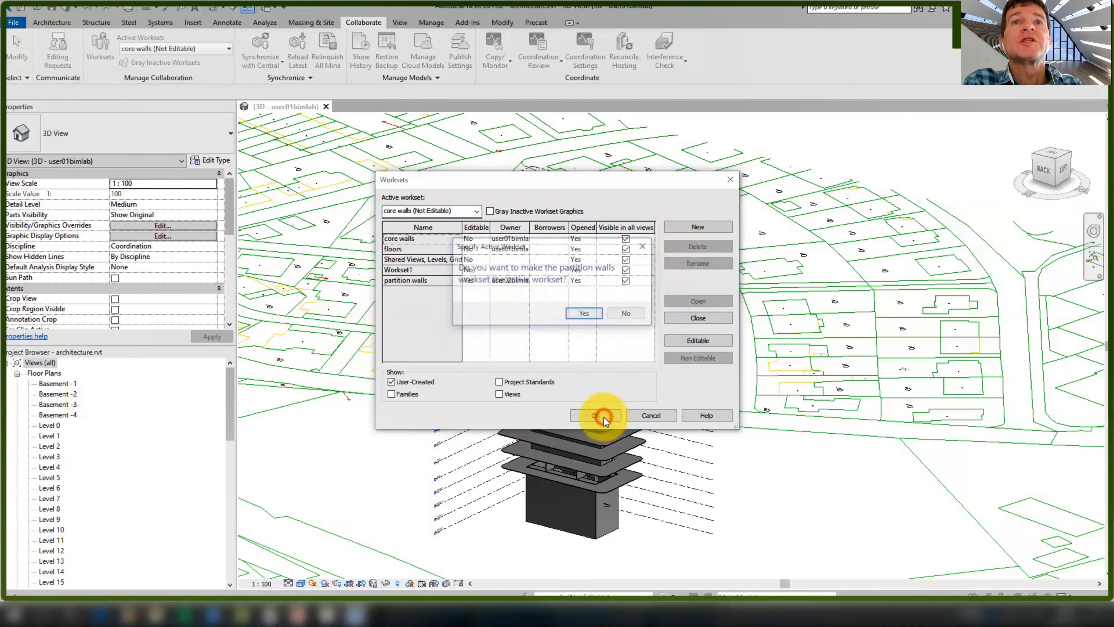
pyautogui.click(583, 315)
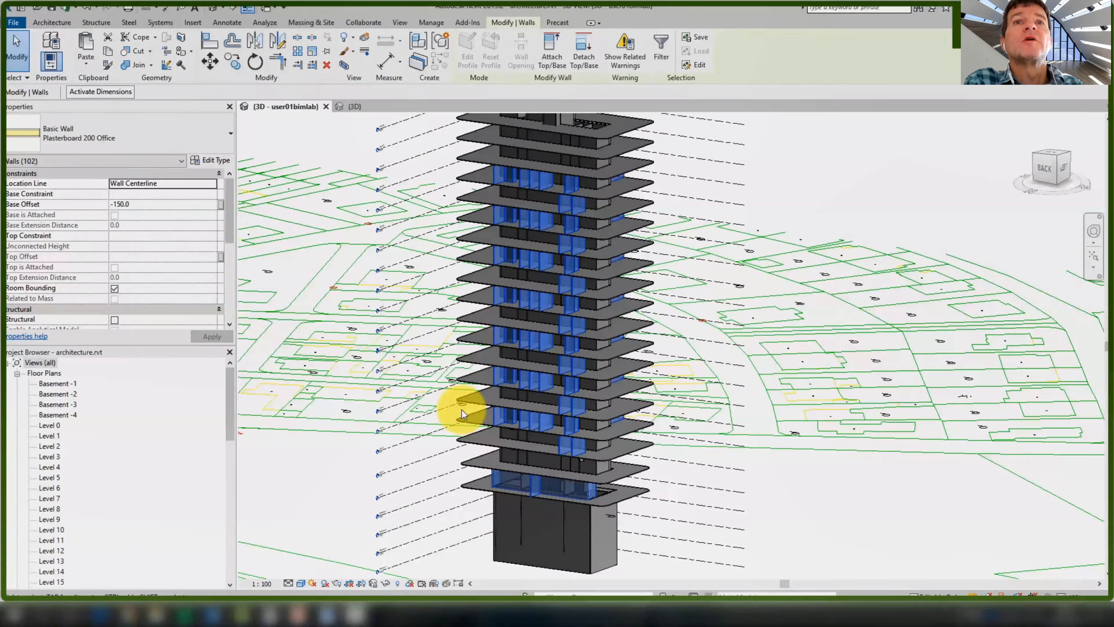
# Clear the wall selection and orbit, zoom and pan in close to the tower's floors
pyautogui.scroll(10, 588, 410)
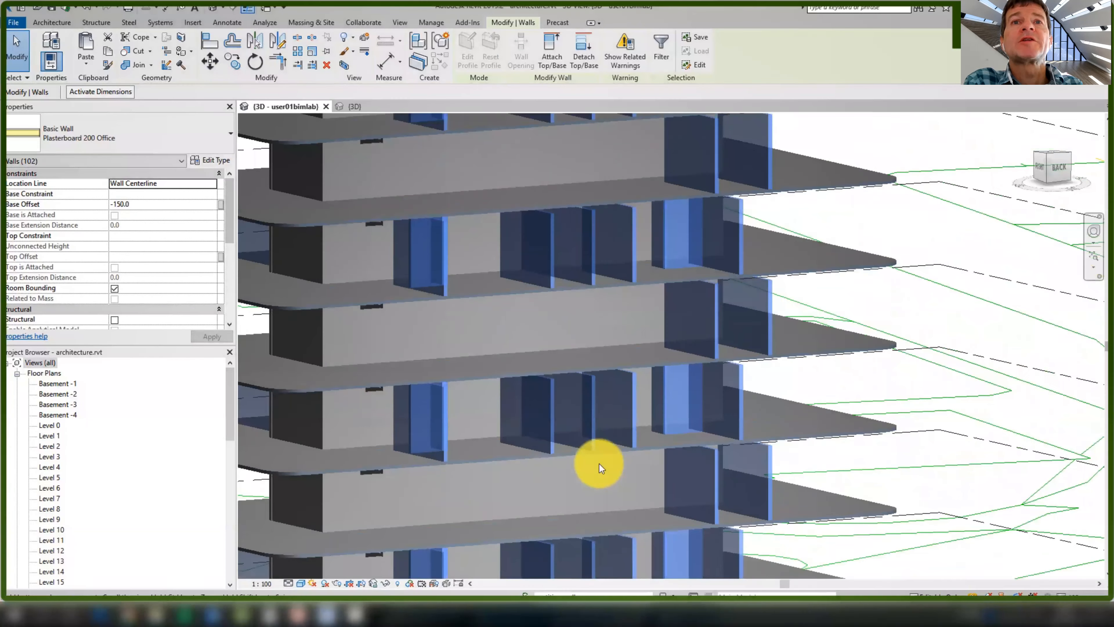
pyautogui.keyDown('shift'); pyautogui.moveTo(599, 464); pyautogui.dragTo(632, 403, button='middle'); pyautogui.keyUp('shift')
pyautogui.scroll(-5, 633, 402)
pyautogui.click(808, 323)
pyautogui.keyDown('shift'); pyautogui.moveTo(808, 323); pyautogui.dragTo(684, 465, button='middle'); pyautogui.keyUp('shift')
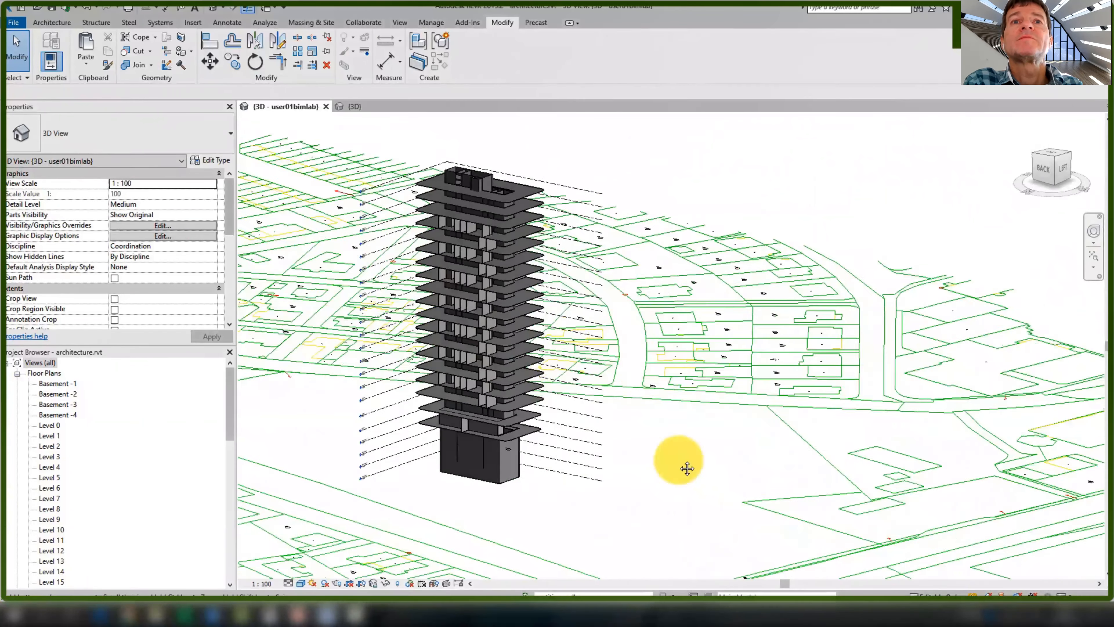
pyautogui.scroll(3, 510, 398)
pyautogui.scroll(1, 474, 363)
pyautogui.moveTo(474, 364); pyautogui.dragTo(465, 340, button='middle')
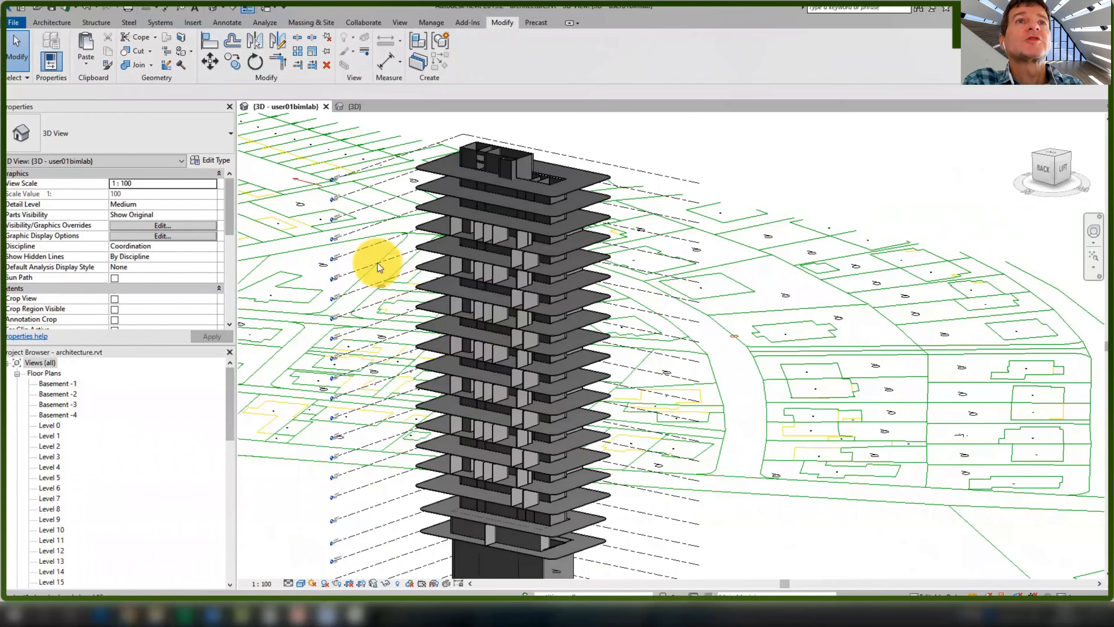
pyautogui.moveTo(378, 262); pyautogui.dragTo(373, 243, button='middle')
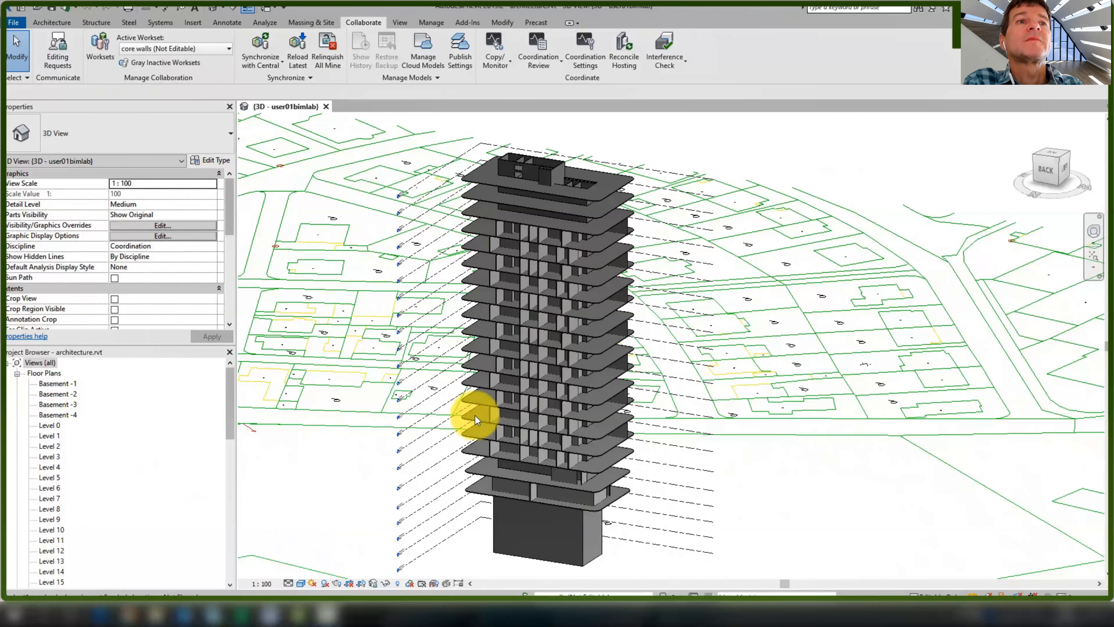
pyautogui.scroll(5, 515, 468)
pyautogui.moveTo(569, 447); pyautogui.dragTo(575, 398, button='middle')
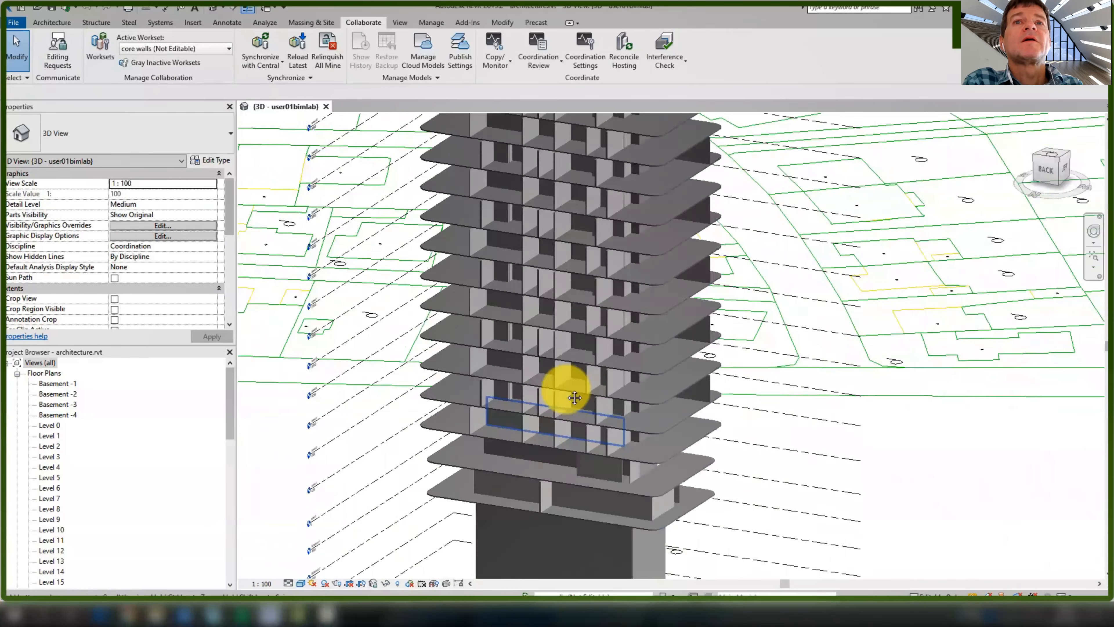
pyautogui.scroll(2, 574, 397)
# Select the Level 2 floor slab and confirm in Properties it belongs to the floors workset
pyautogui.click(684, 405)
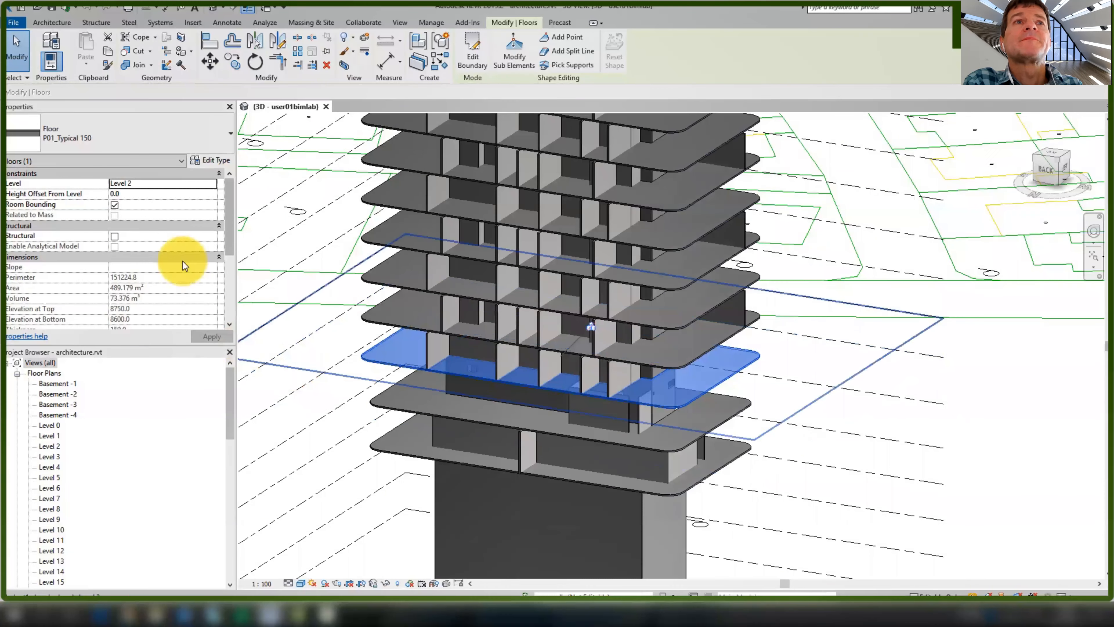
pyautogui.moveTo(228, 246); pyautogui.dragTo(226, 308)
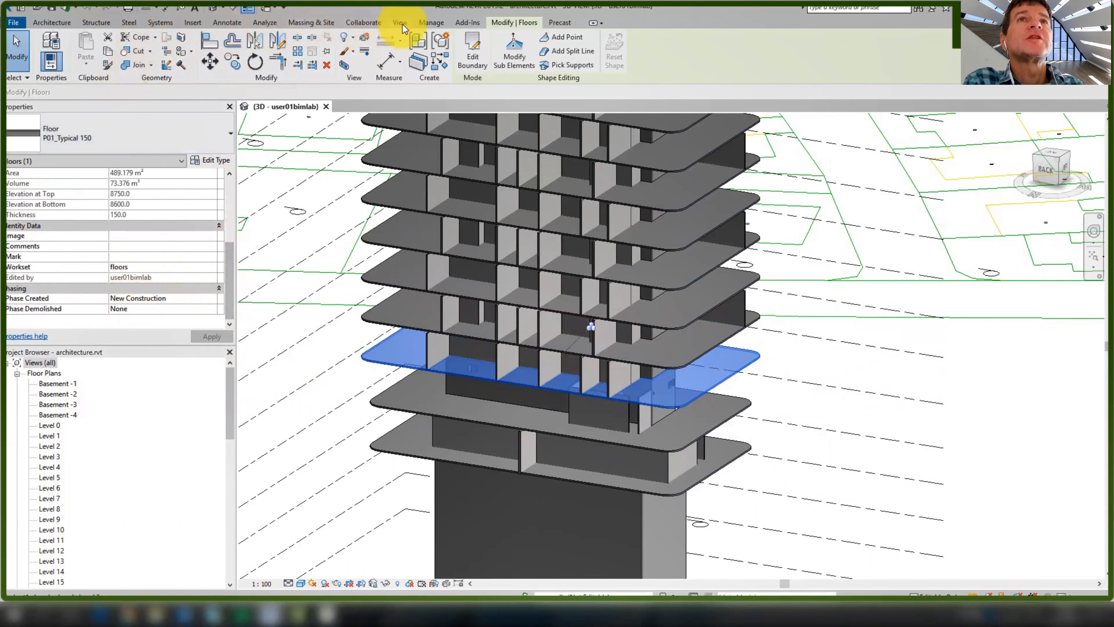
pyautogui.click(431, 23)
pyautogui.click(364, 22)
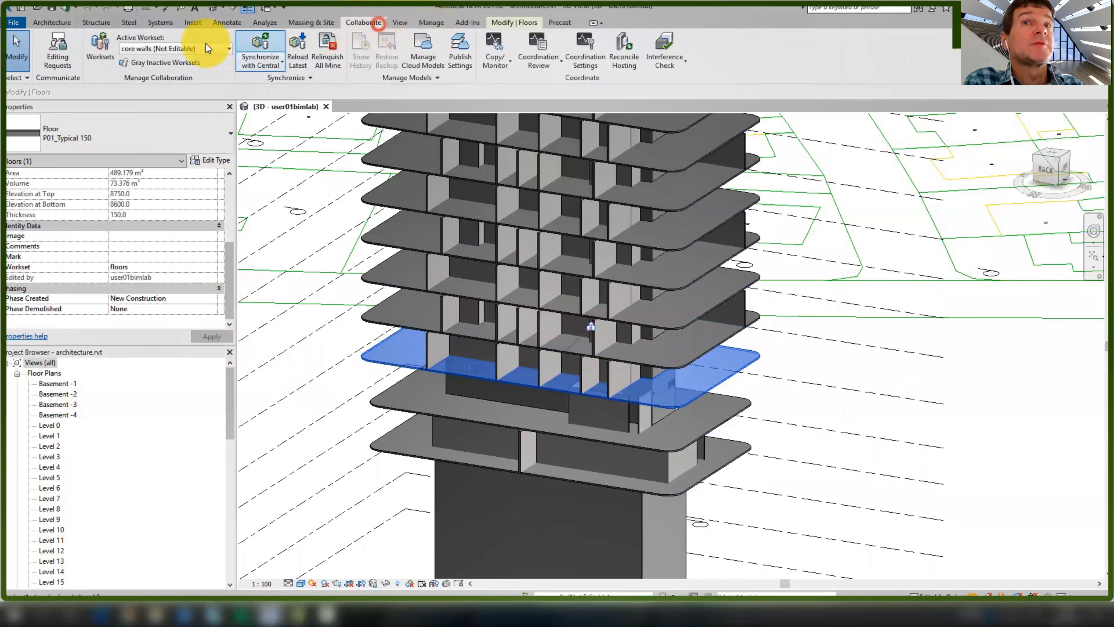
# Check the owner of the core walls workset in the Worksets list, then close it
pyautogui.click(100, 46)
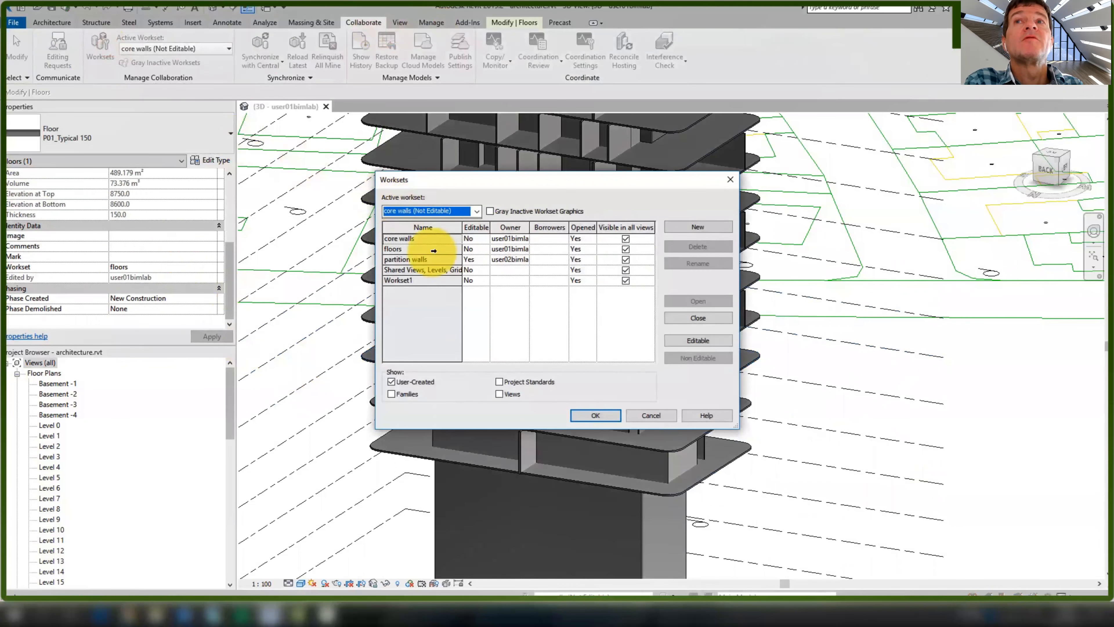
pyautogui.click(443, 238)
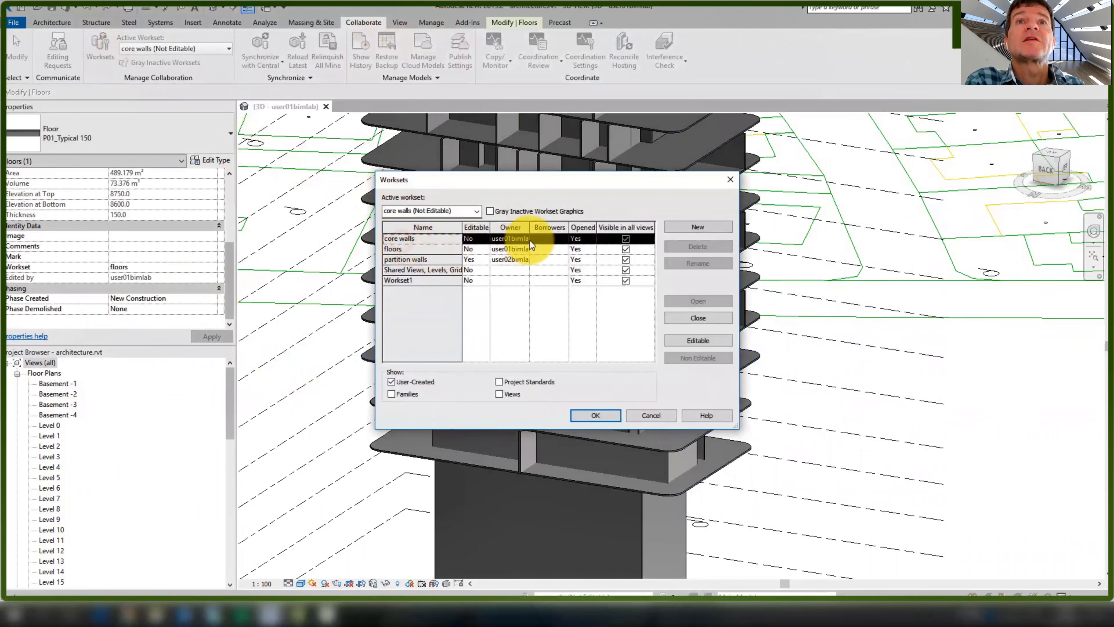
pyautogui.click(650, 411)
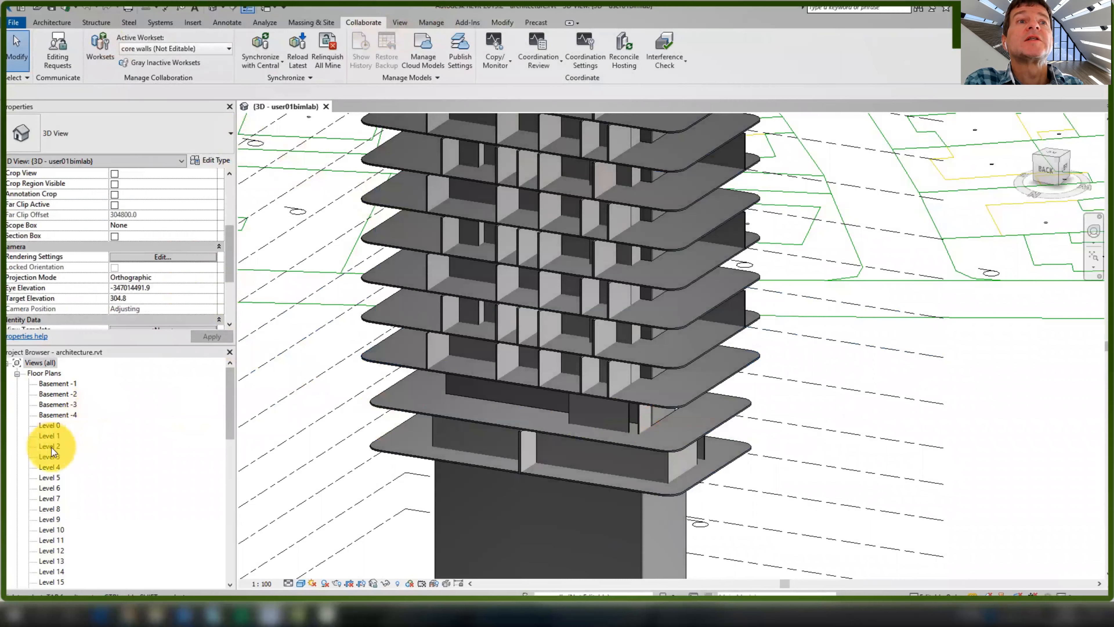
# Open the Level 3 plan and read the Workset of a core wall and a Plasterboard 200 Office wall
pyautogui.doubleClick(50, 455)
pyautogui.scroll(3, 589, 373)
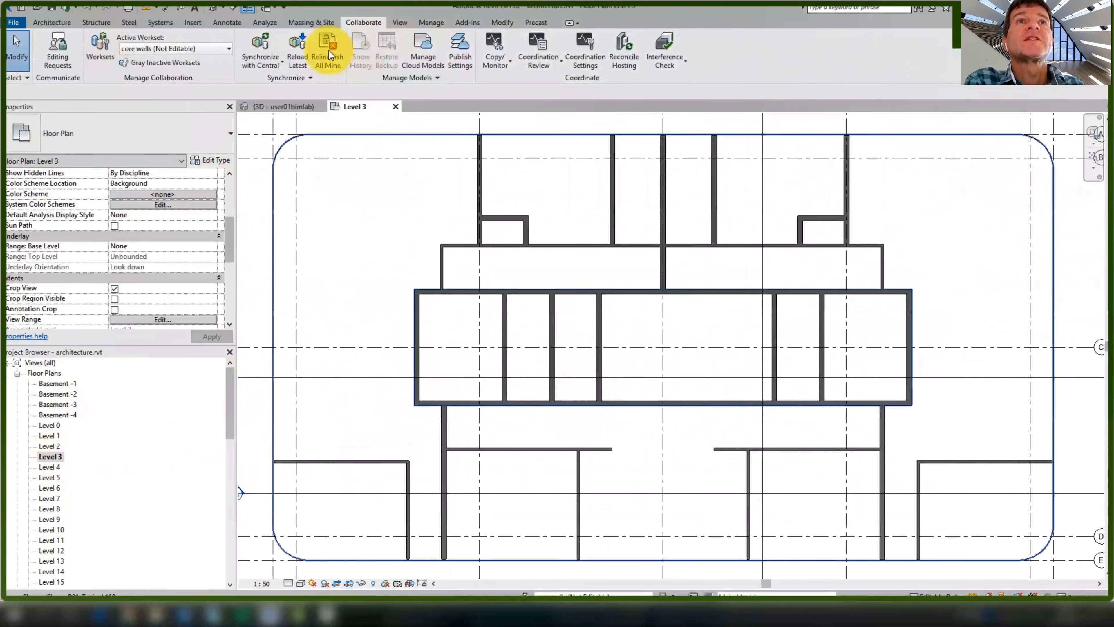
pyautogui.click(525, 404)
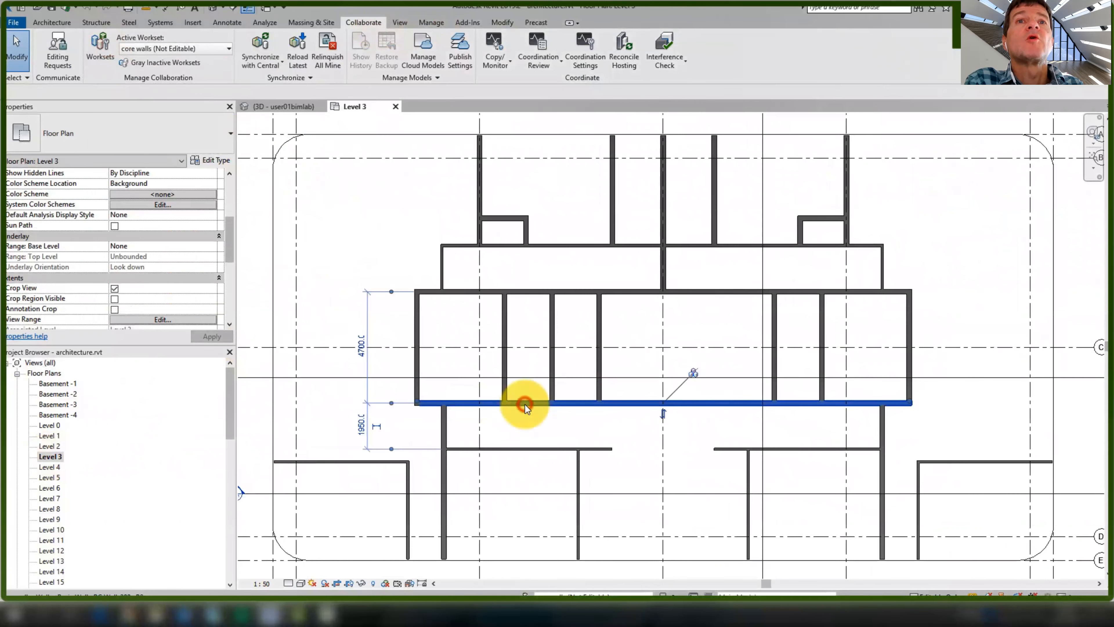
pyautogui.scroll(-3, 186, 282)
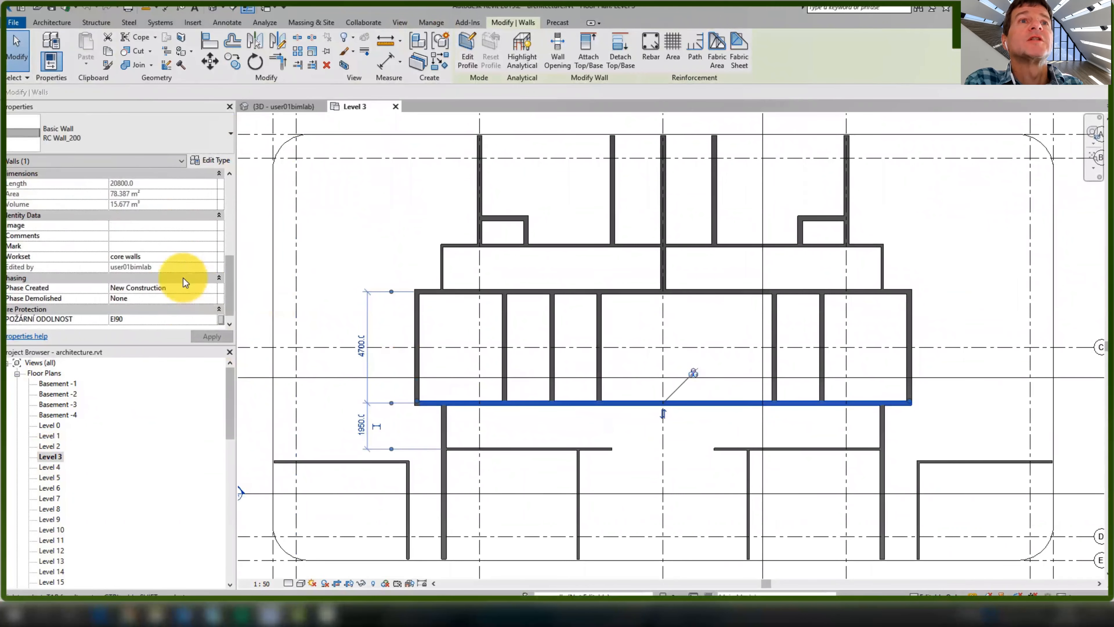
pyautogui.click(450, 436)
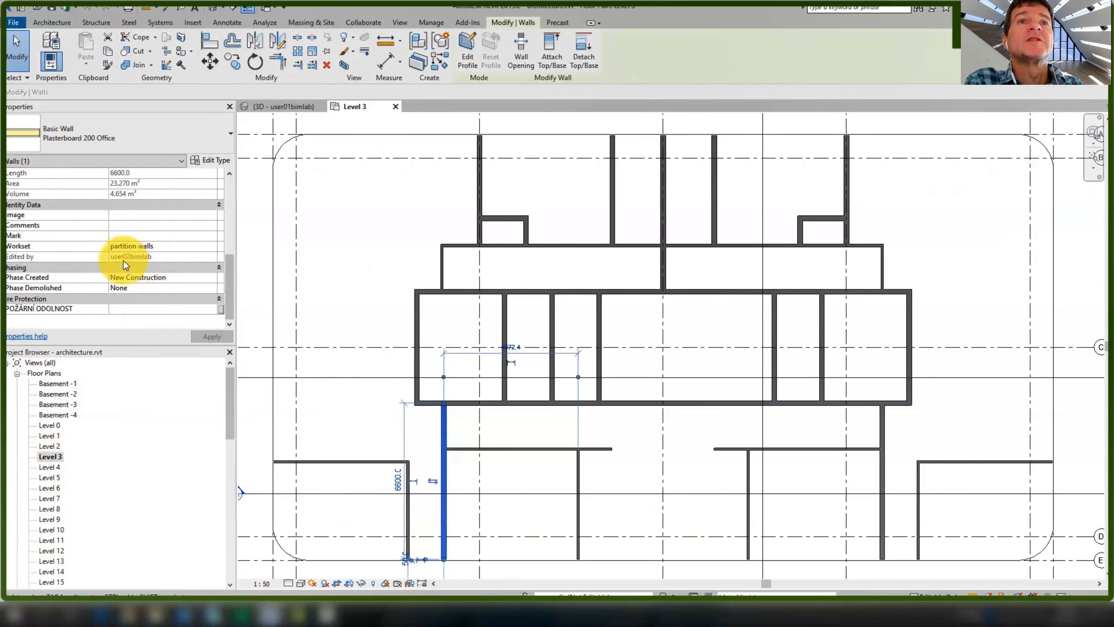
# Place a single-flush door in the Level 3 partition wall
pyautogui.click(341, 249)
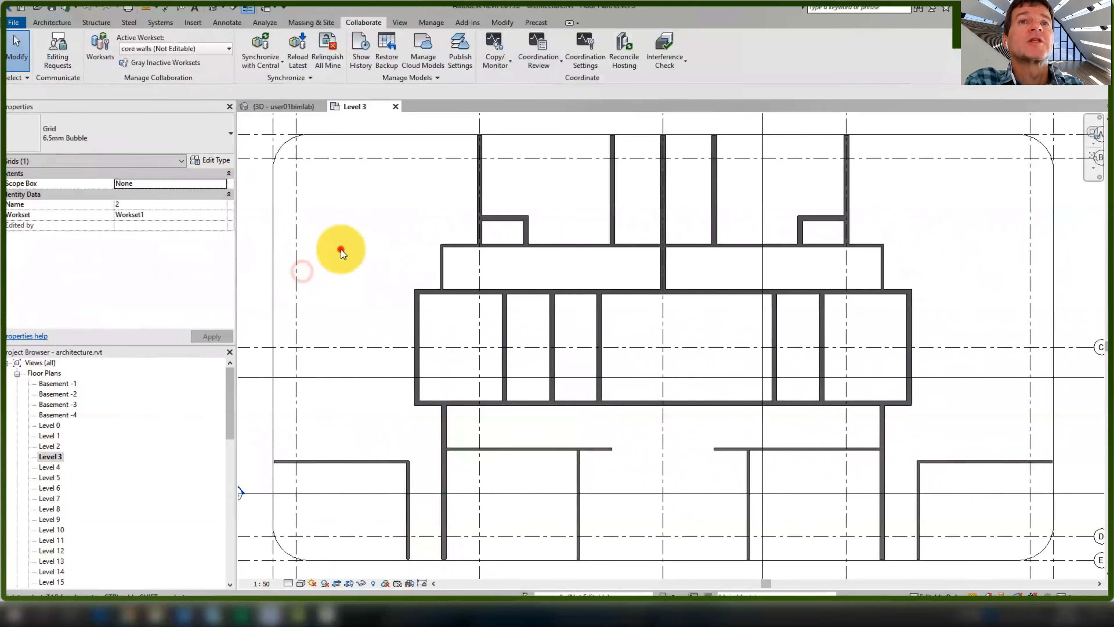
pyautogui.click(51, 22)
pyautogui.click(72, 44)
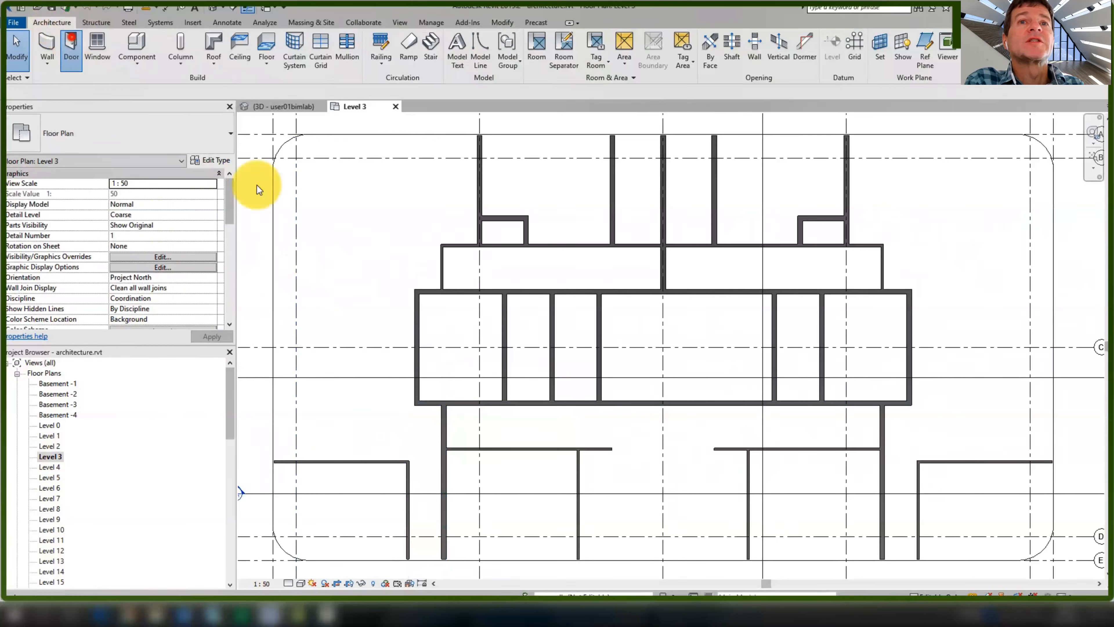
pyautogui.click(442, 423)
pyautogui.press('Escape')
pyautogui.press('Escape')
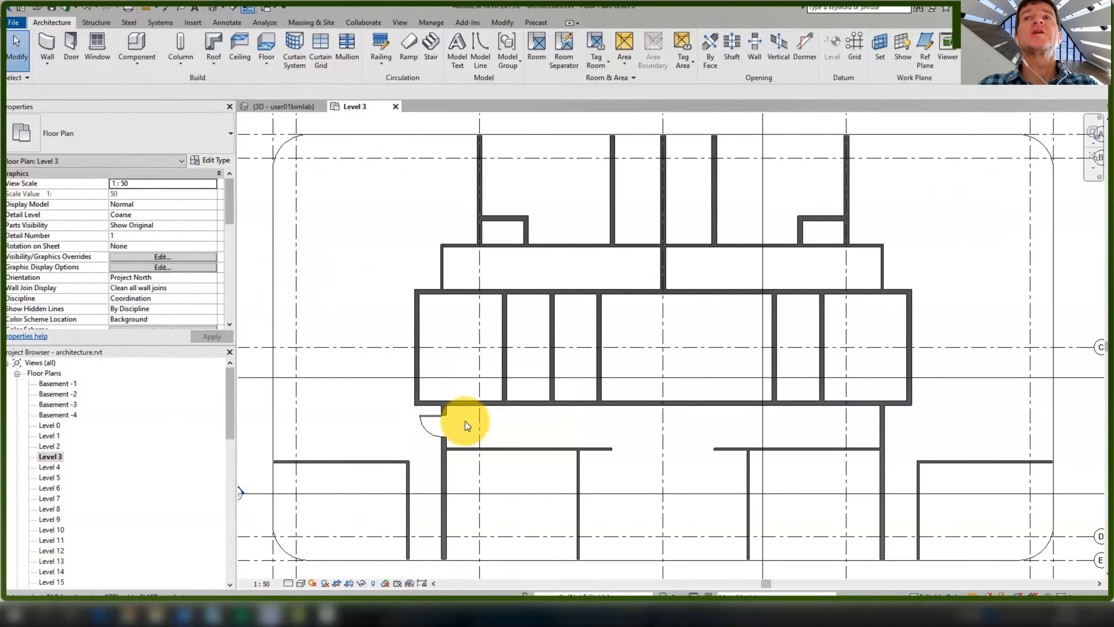
# Inspect the core wall's properties, then attempt a door in it, which ownership blocks
pyautogui.click(467, 405)
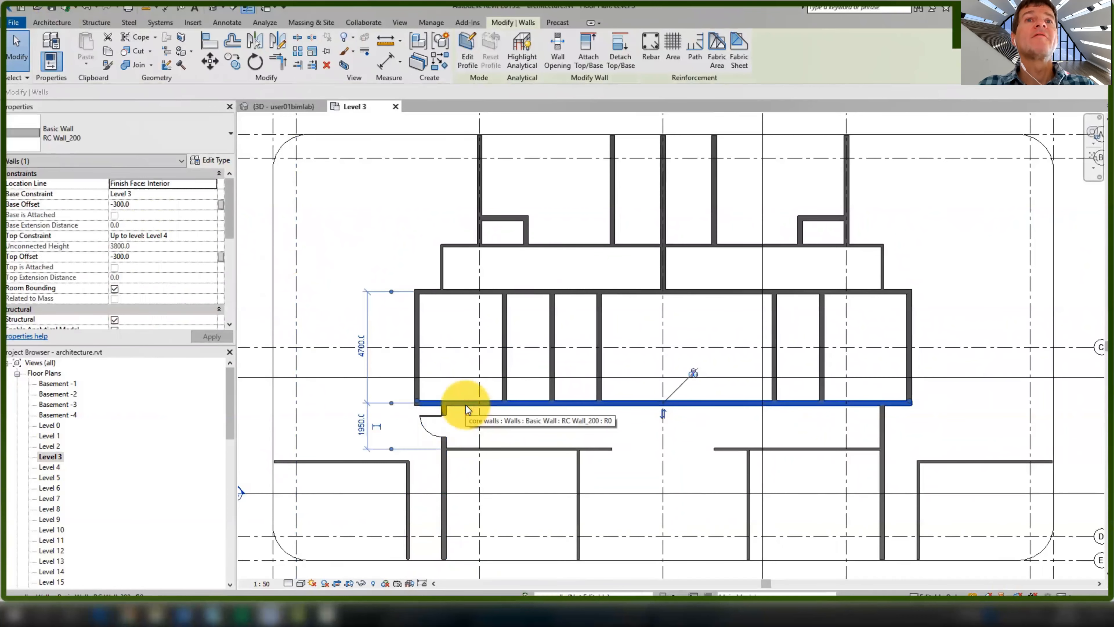
pyautogui.moveTo(233, 222); pyautogui.dragTo(231, 316)
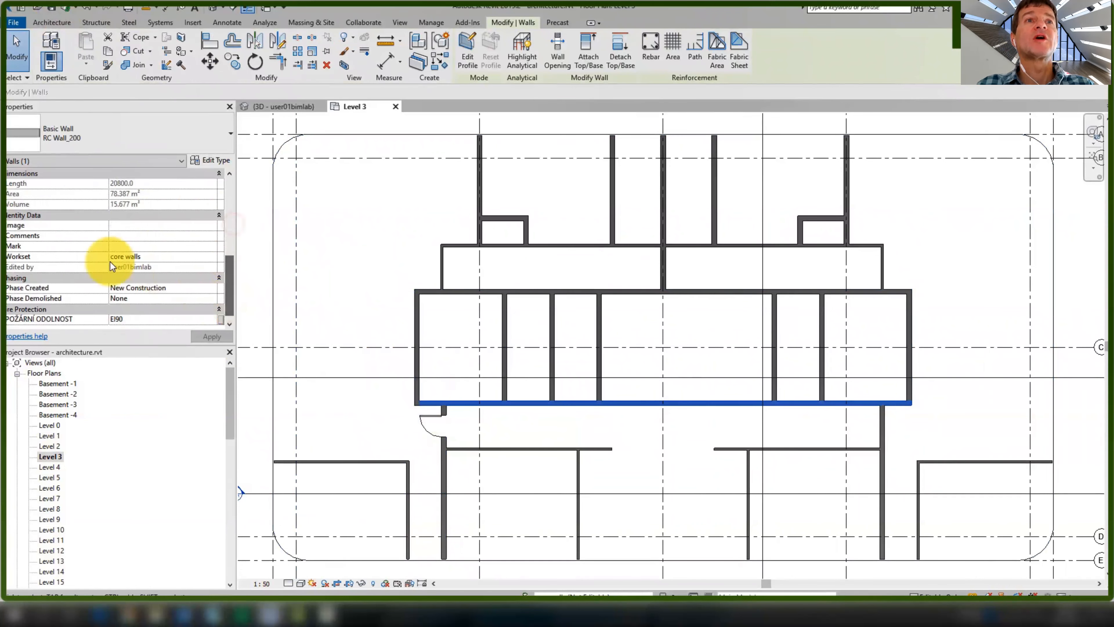
pyautogui.click(312, 299)
pyautogui.click(72, 42)
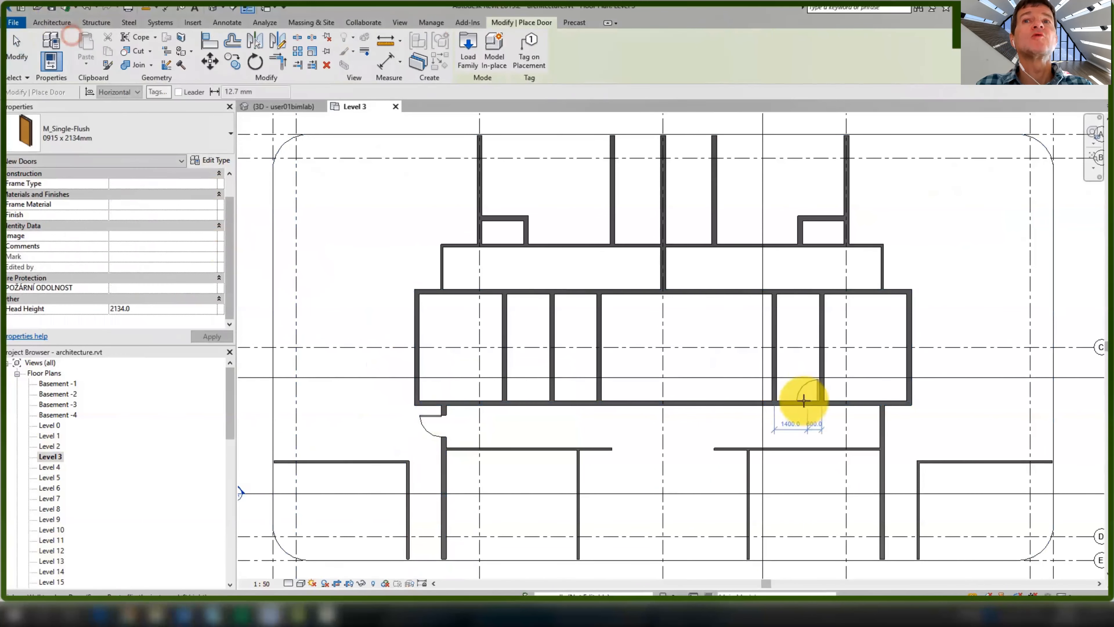
pyautogui.click(527, 400)
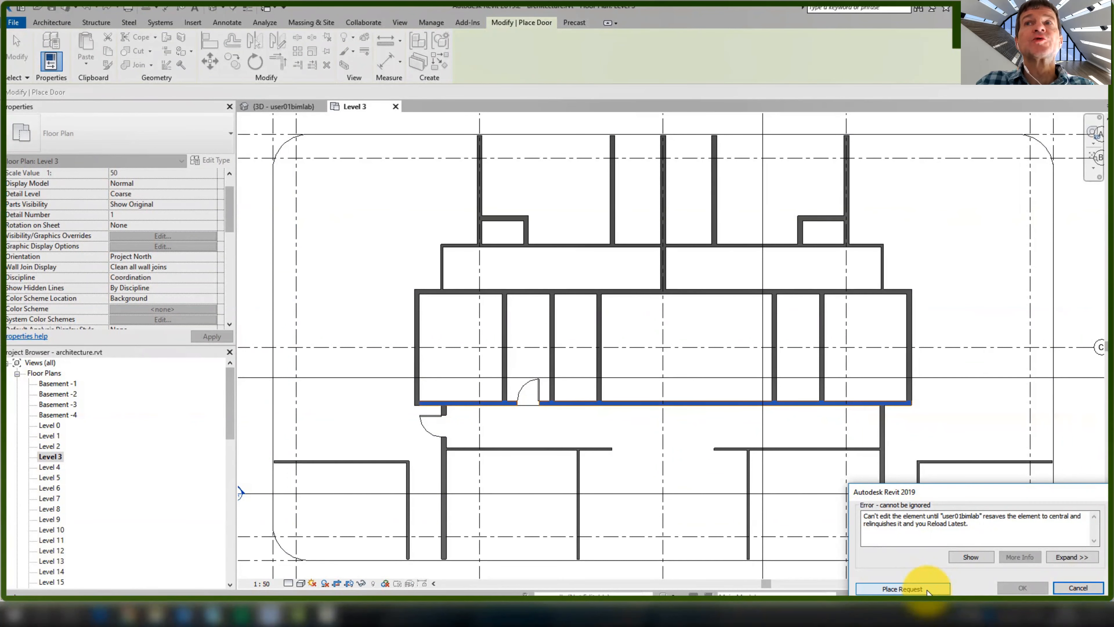
# Place an editing request for the core wall, cancel the blocked door, and view the pending request
pyautogui.click(902, 588)
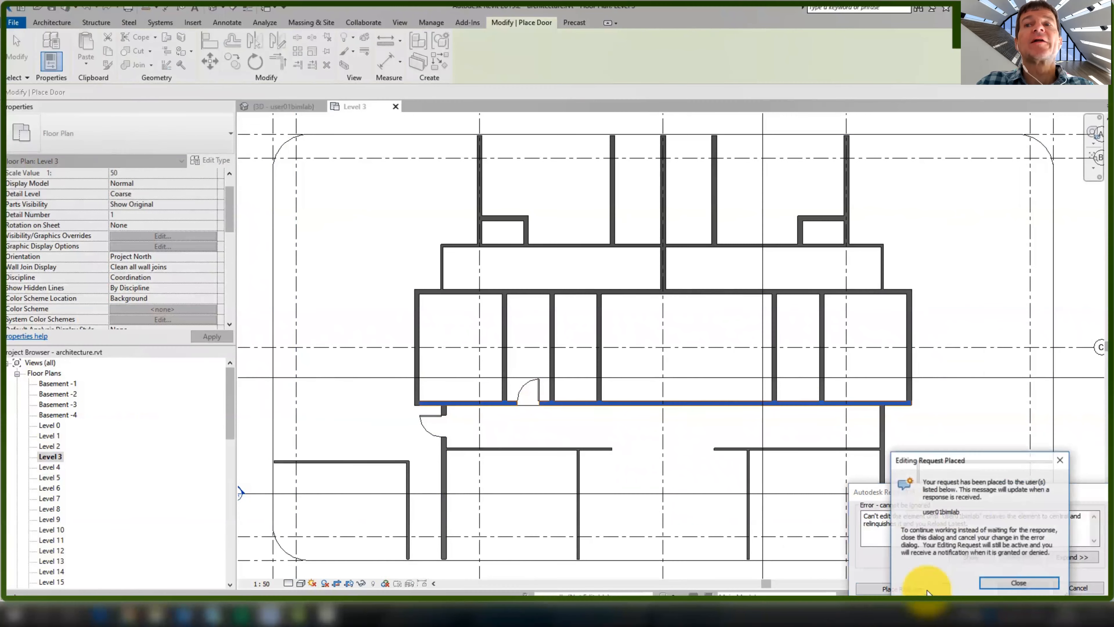
pyautogui.click(1001, 584)
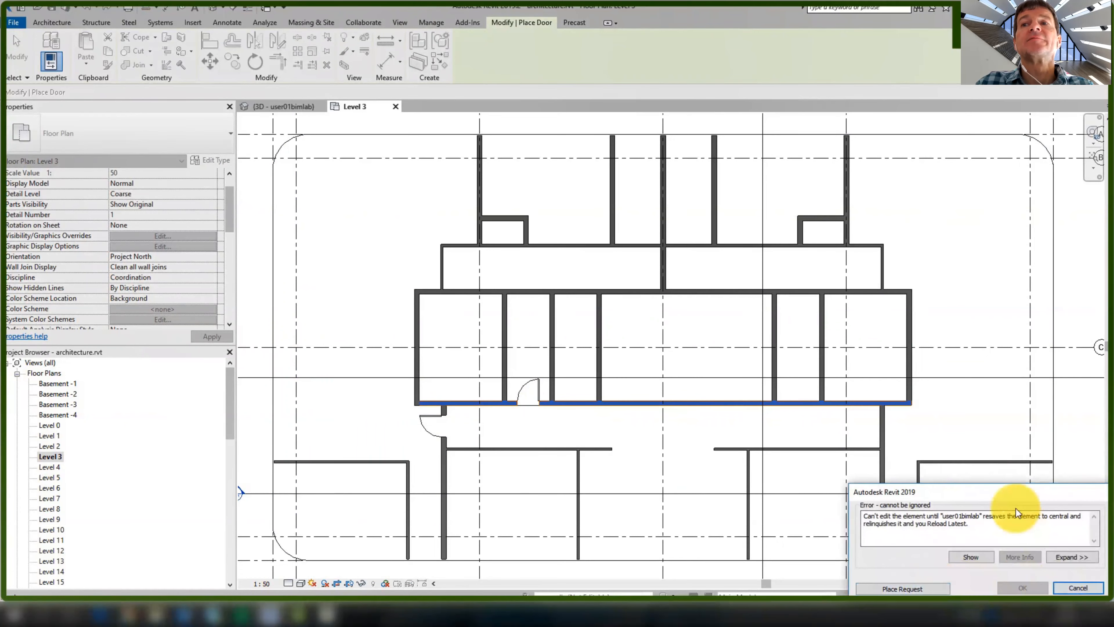
pyautogui.click(1068, 586)
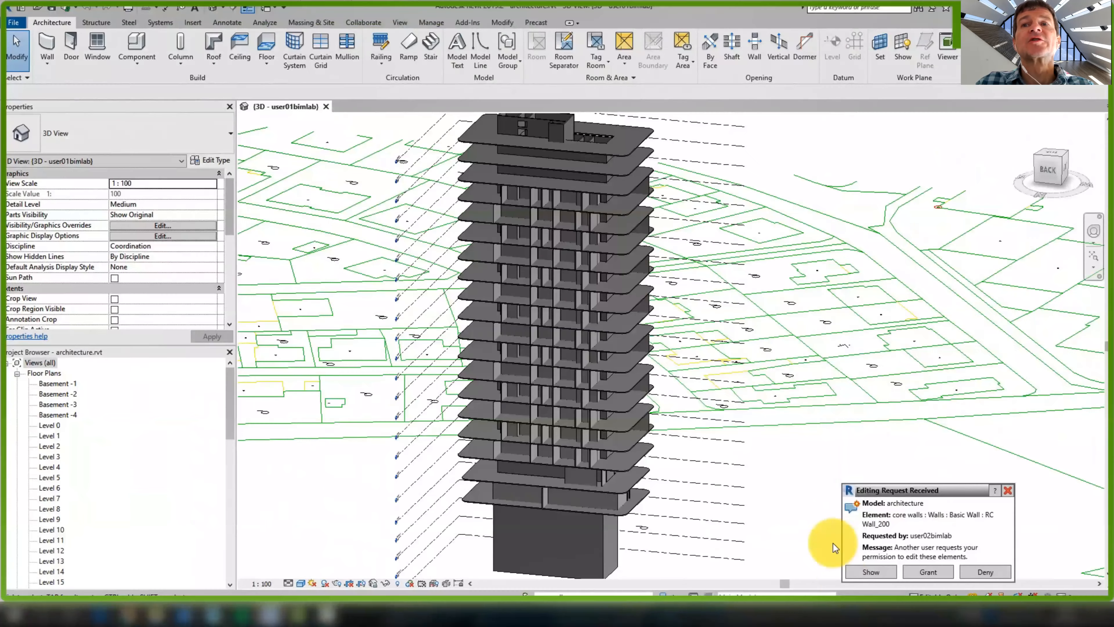
pyautogui.click(883, 573)
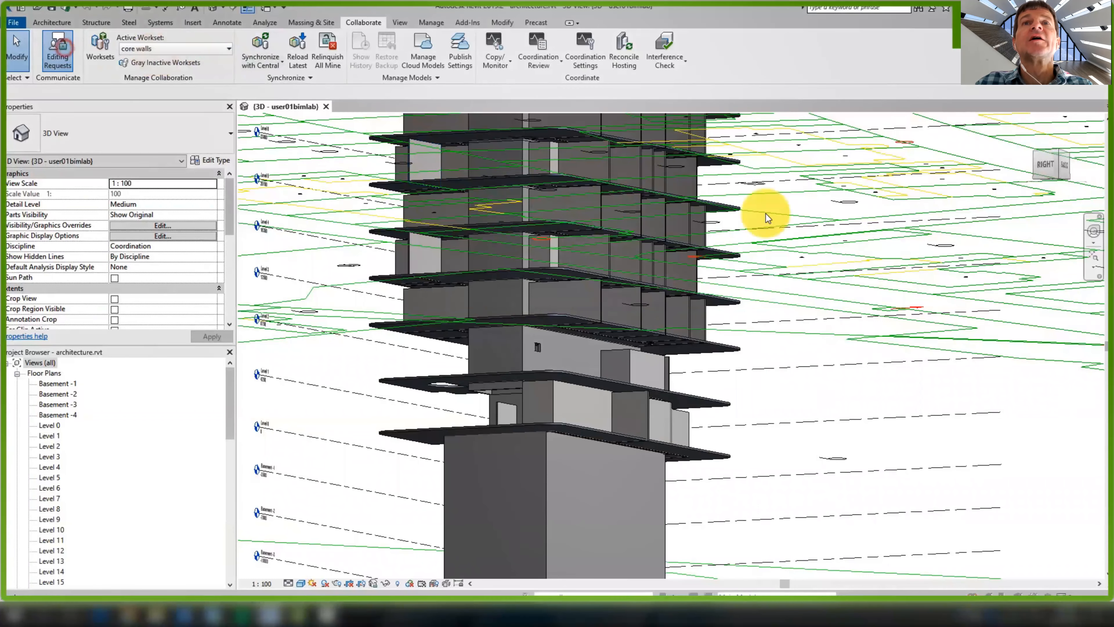
pyautogui.click(834, 155)
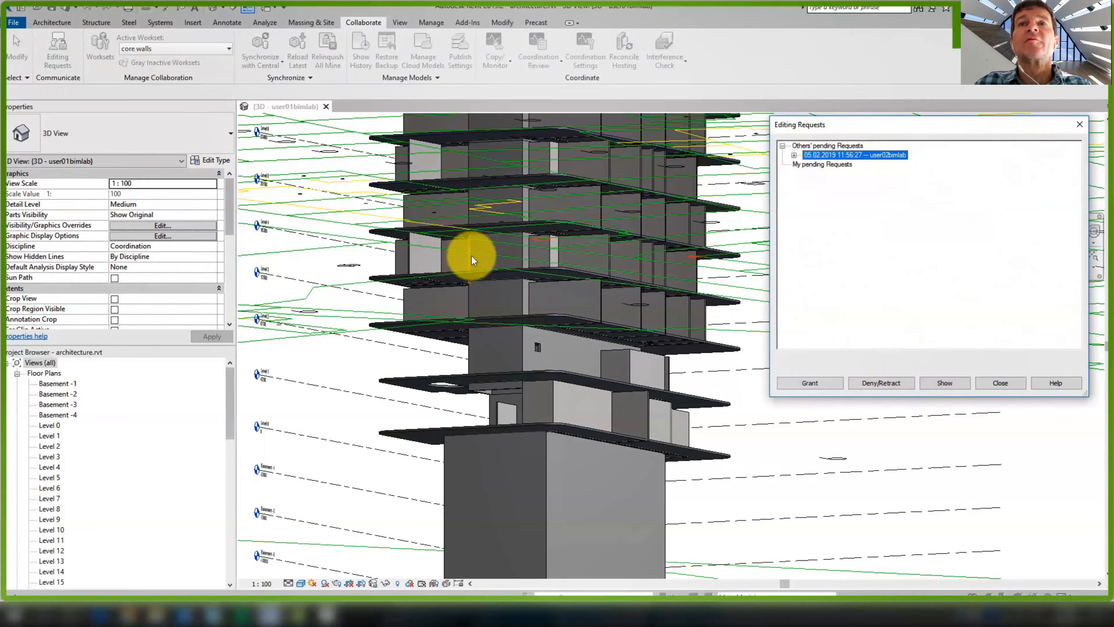
pyautogui.click(1002, 383)
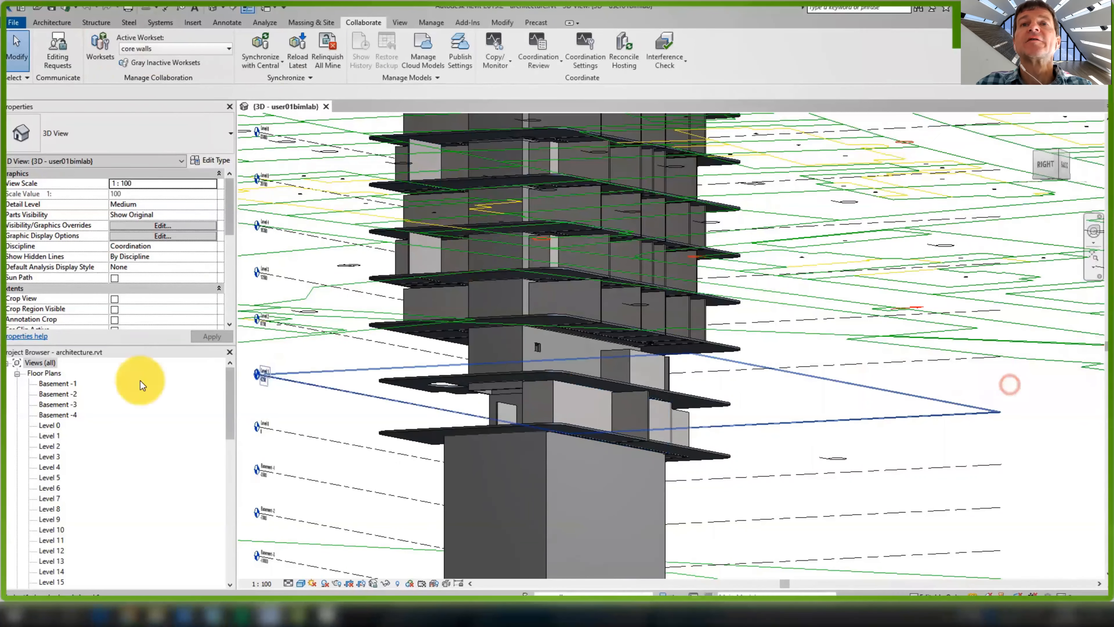
# From the owner's Level 3 plan, grant the RC Wall_200 core walls editing request
pyautogui.doubleClick(49, 456)
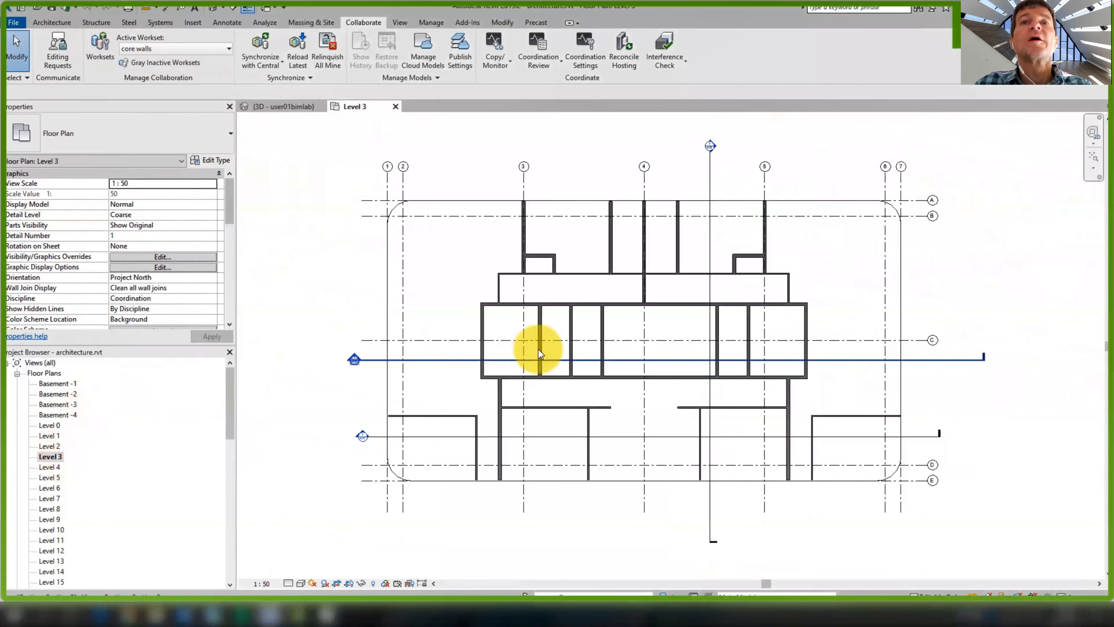
pyautogui.moveTo(525, 362); pyautogui.dragTo(474, 384, button='middle')
pyautogui.click(65, 47)
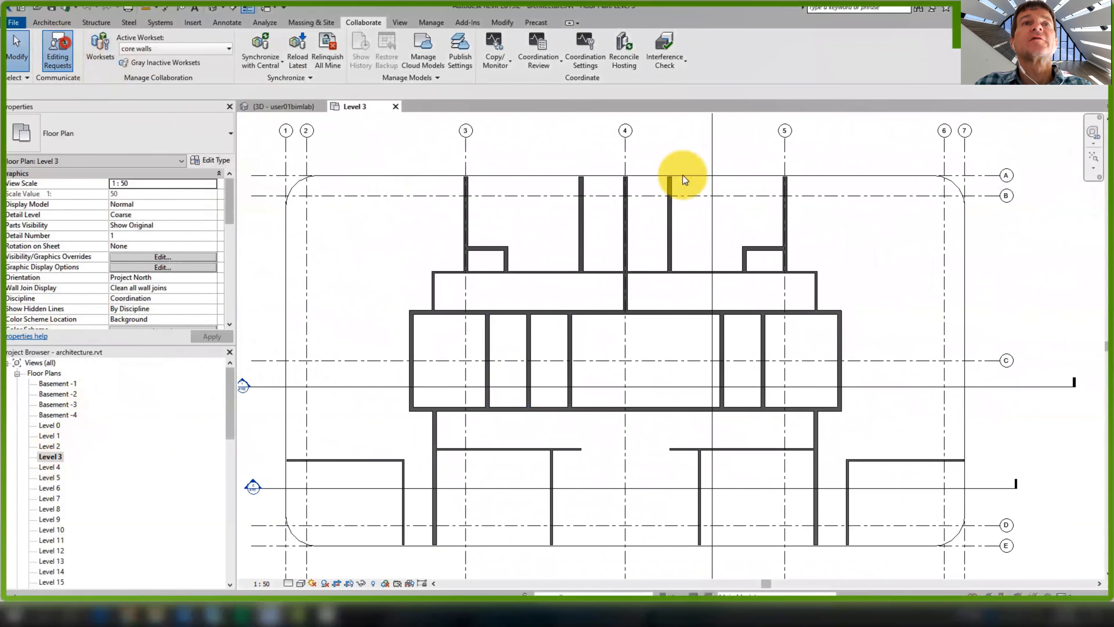
pyautogui.click(824, 154)
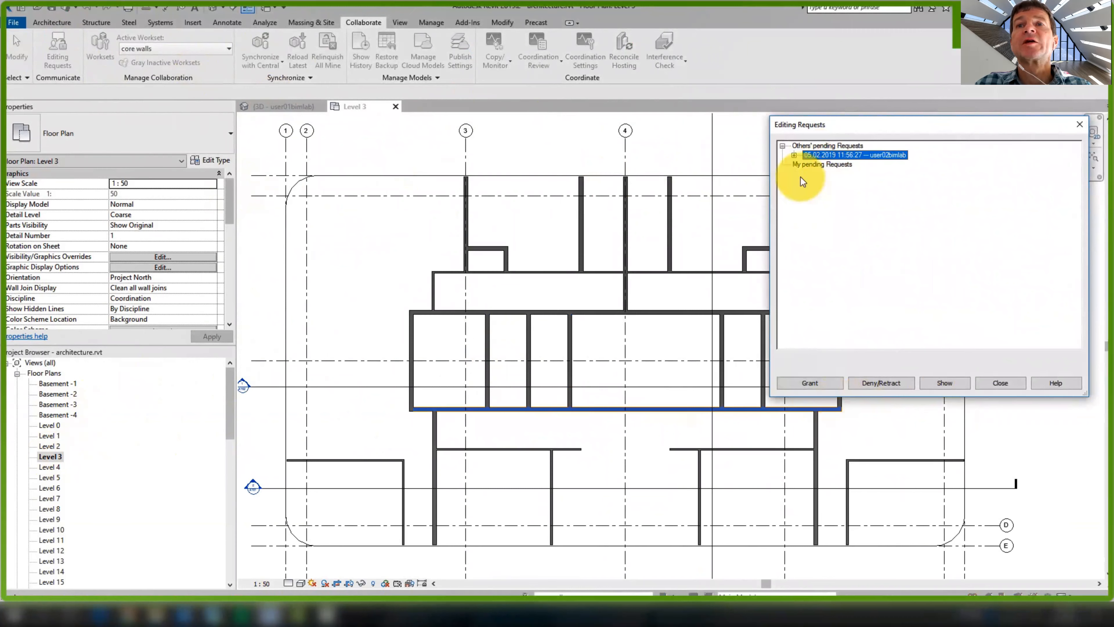
pyautogui.click(806, 165)
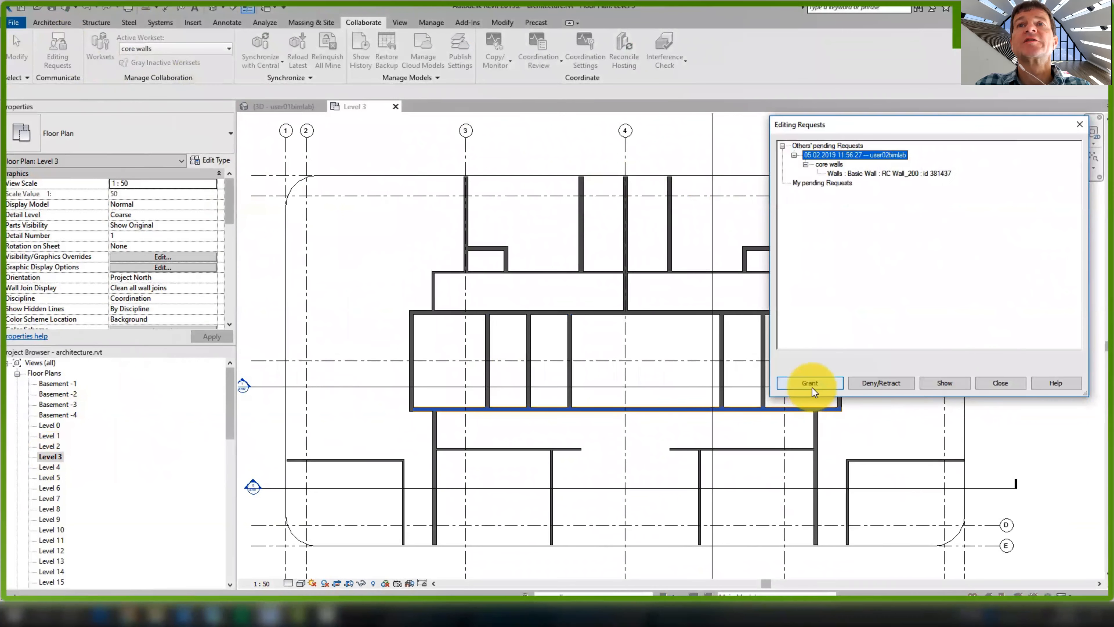
pyautogui.click(830, 386)
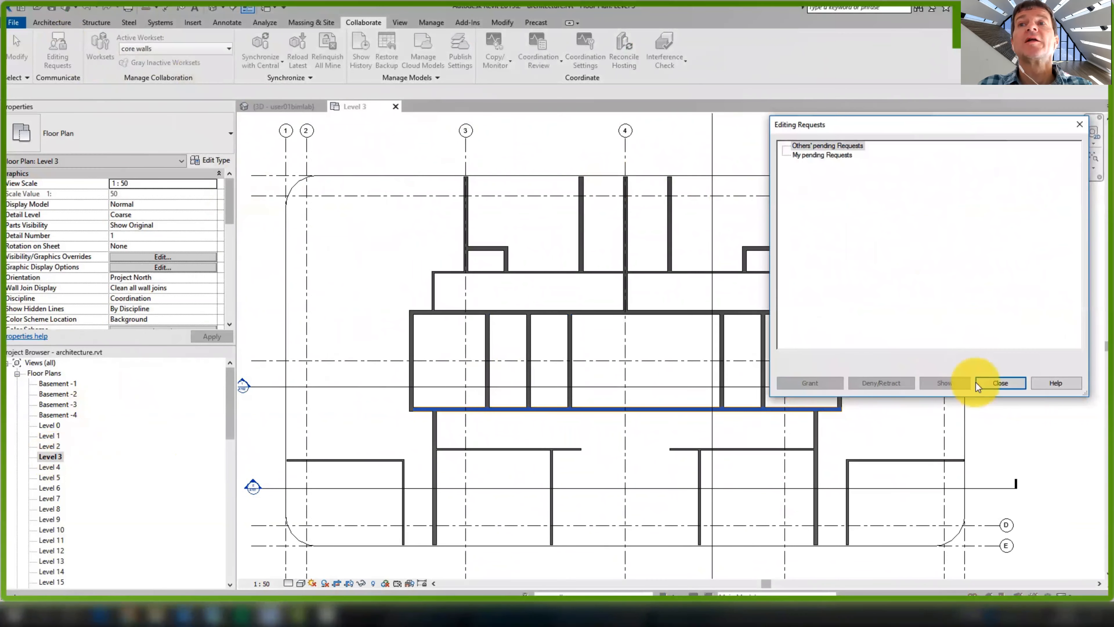
pyautogui.click(997, 383)
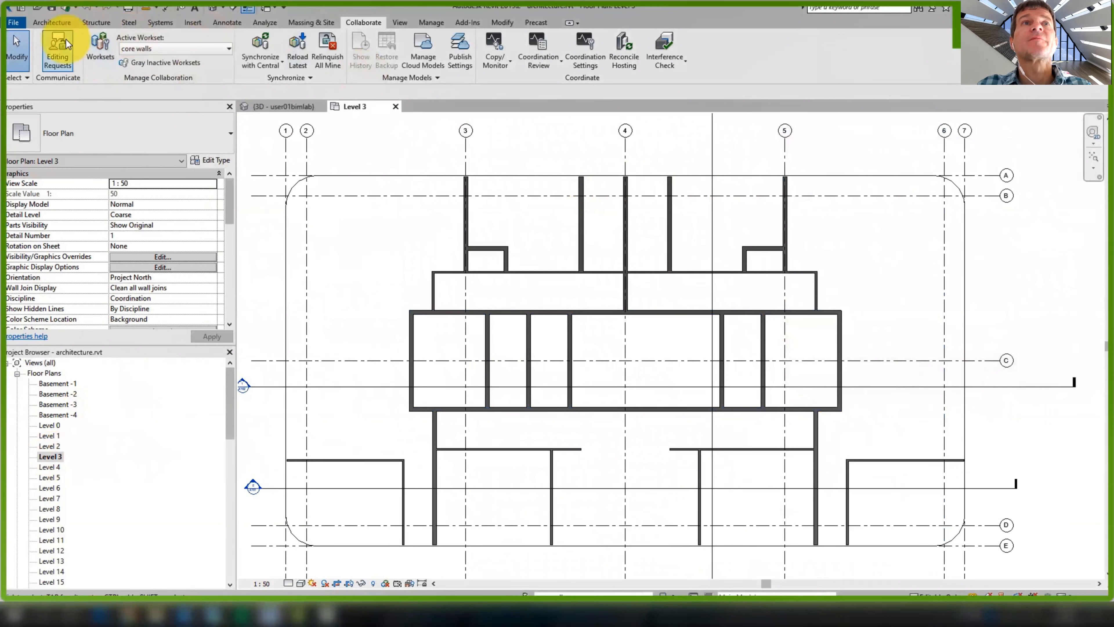
# Synchronize with Central, adding a comment that the core walls request was granted
pyautogui.click(248, 38)
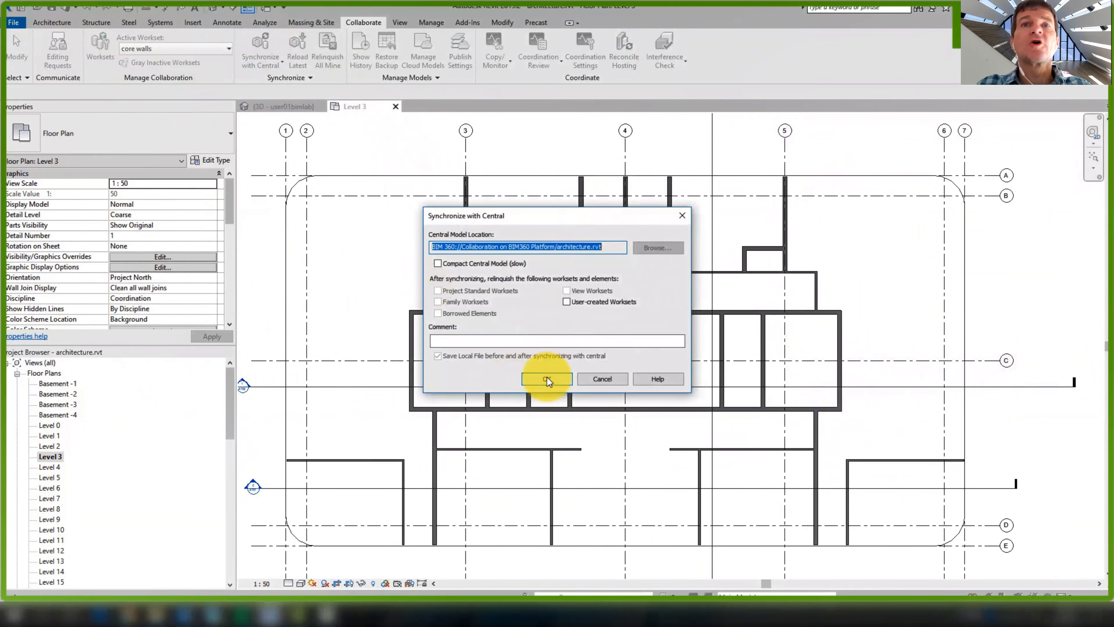
pyautogui.click(540, 341)
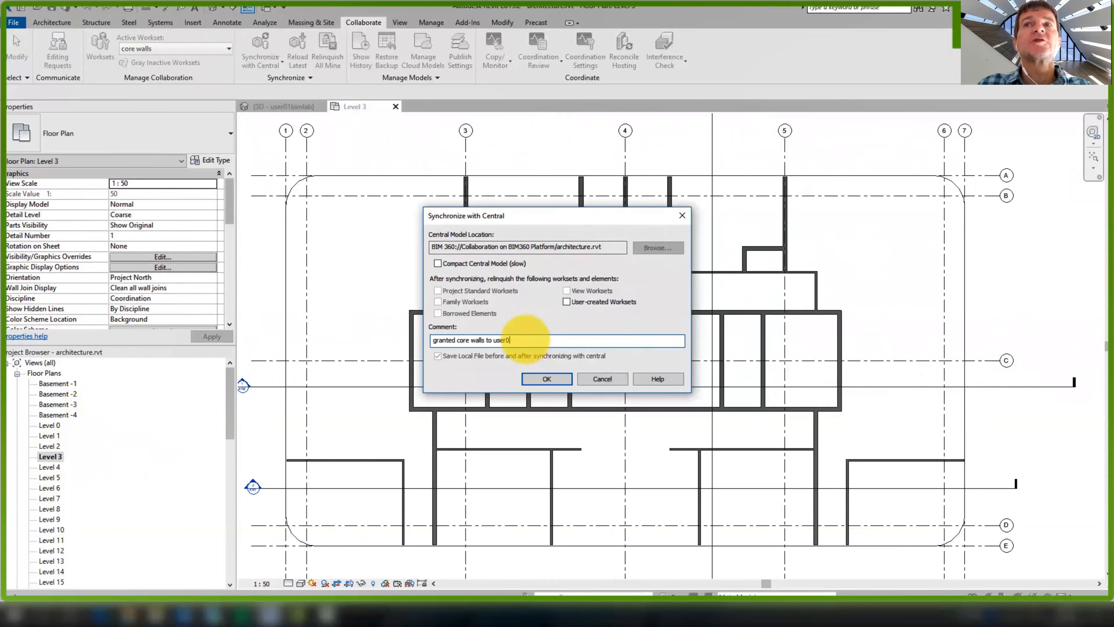
pyautogui.click(546, 374)
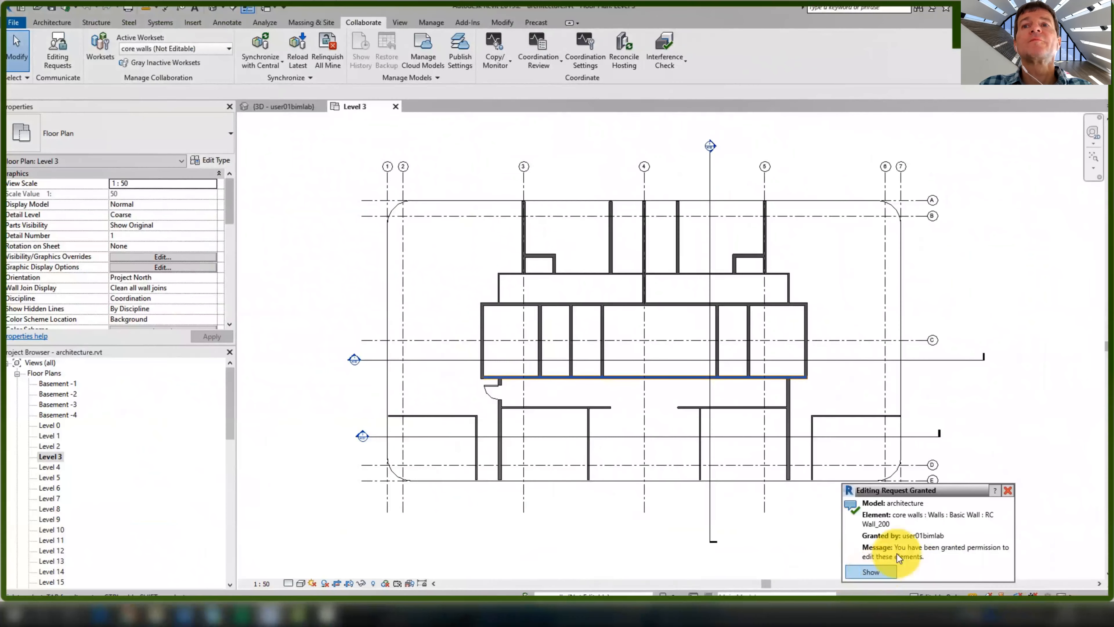
# Acknowledge the edit grant and place a single-flush door in the core's bottom wall on Level 3
pyautogui.click(882, 572)
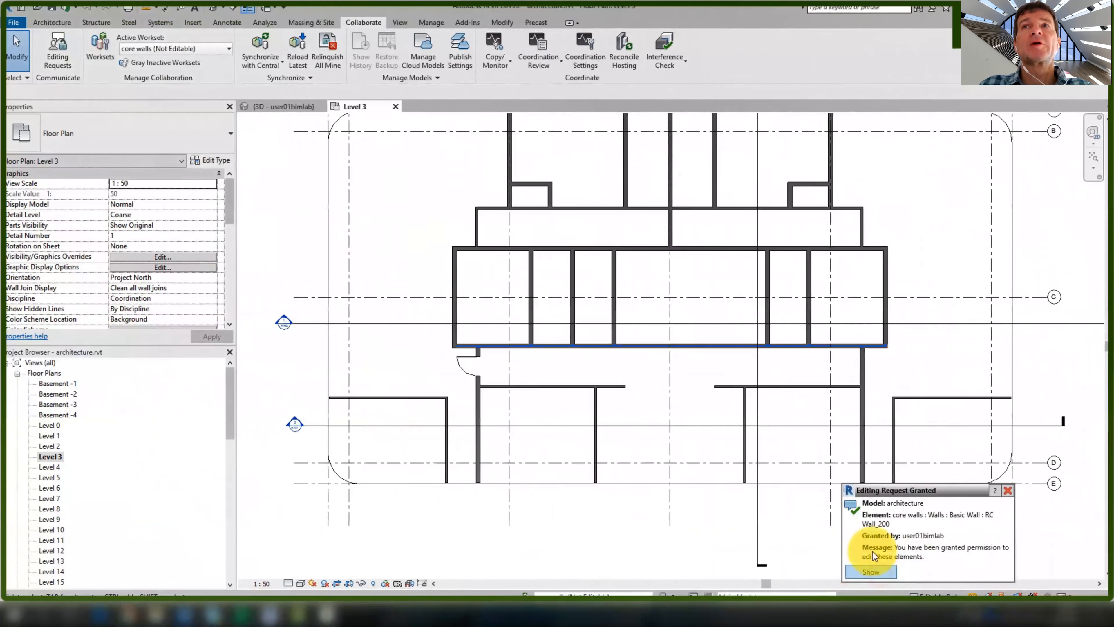
pyautogui.click(1008, 492)
pyautogui.moveTo(668, 329); pyautogui.dragTo(602, 357, button='middle')
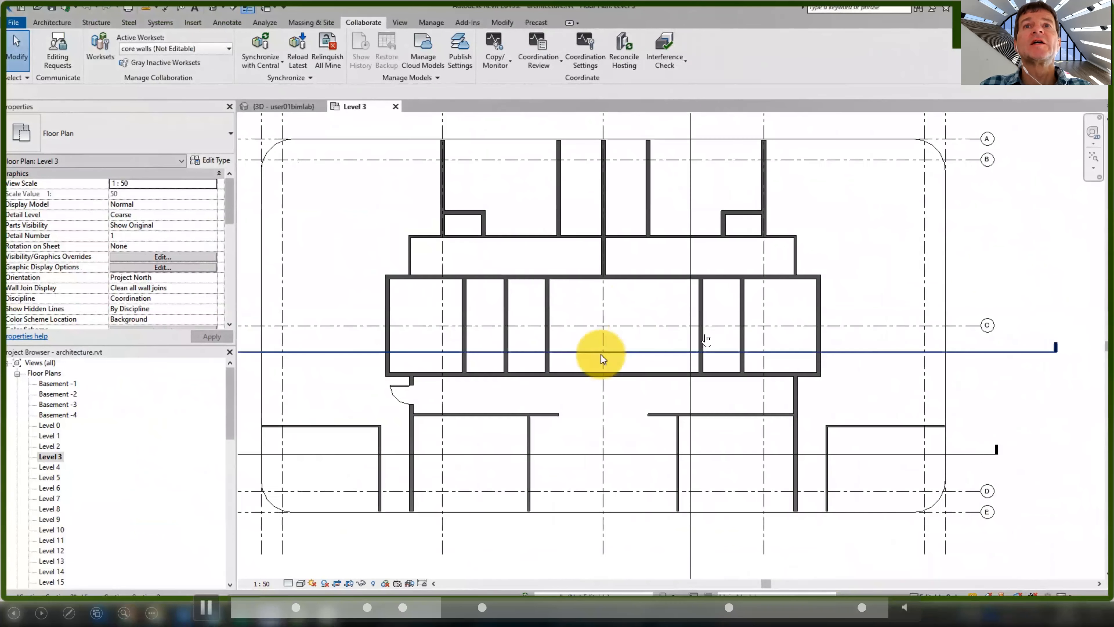
pyautogui.scroll(1, 602, 355)
pyautogui.click(51, 22)
pyautogui.click(71, 49)
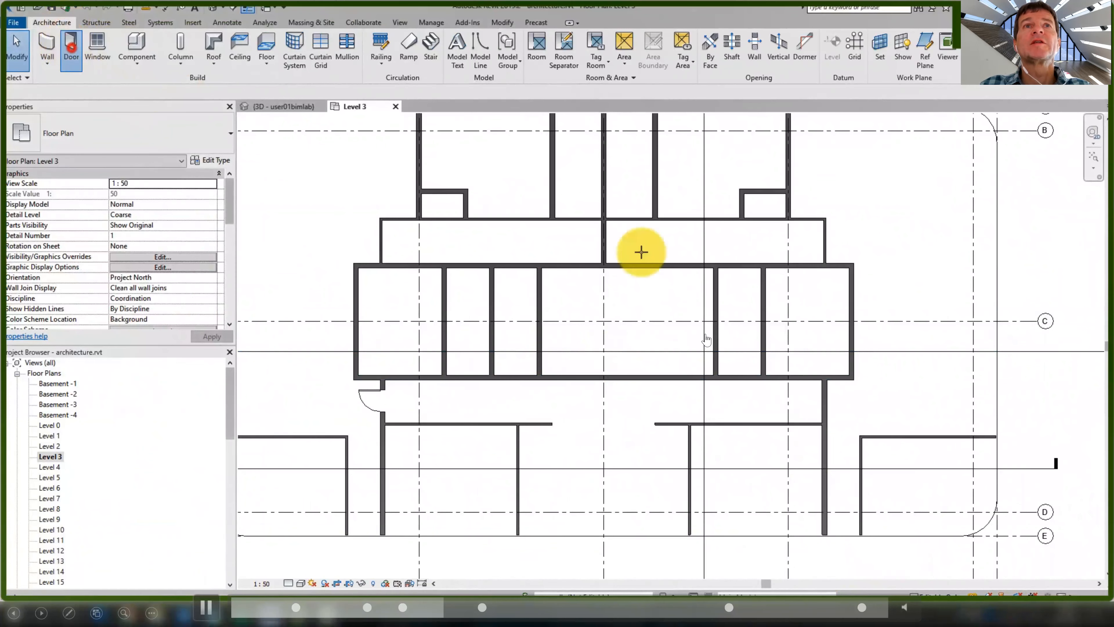
pyautogui.click(741, 372)
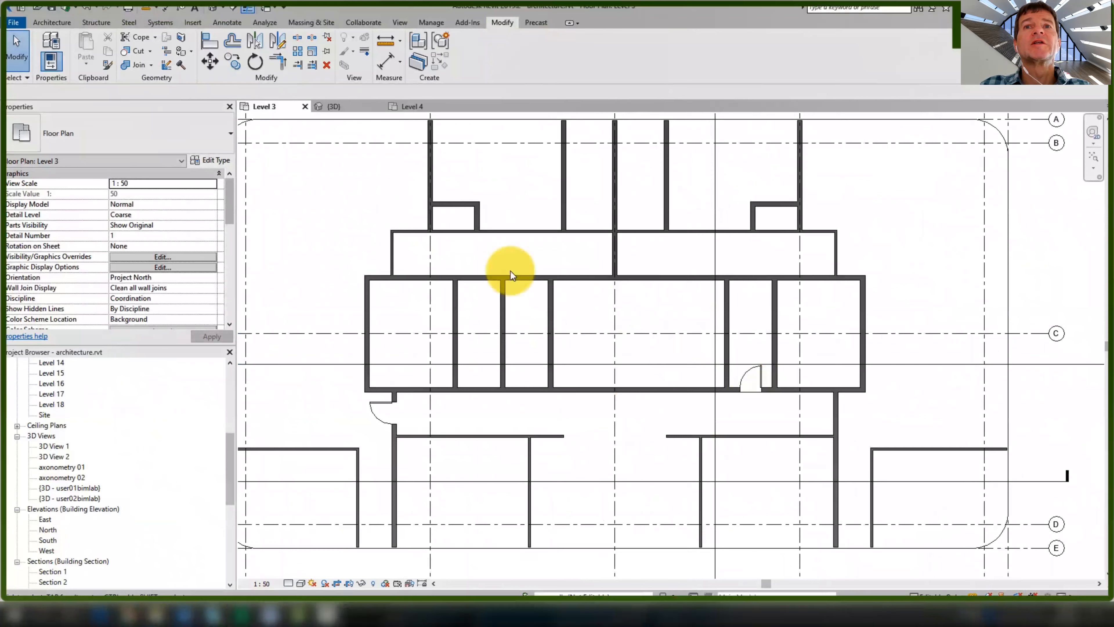
pyautogui.click(52, 22)
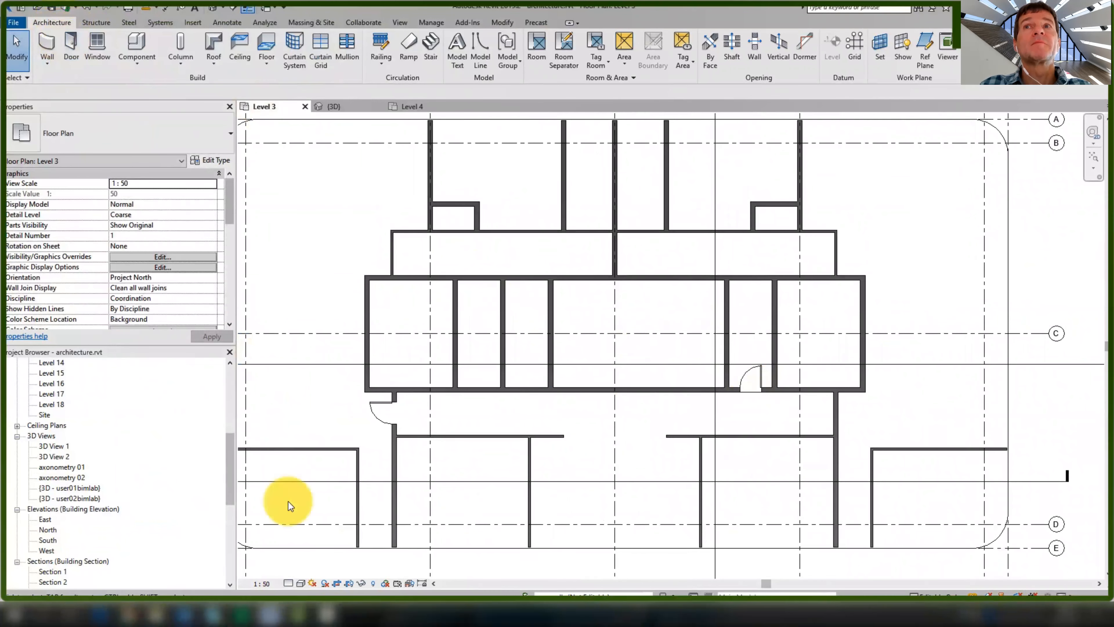
pyautogui.click(300, 583)
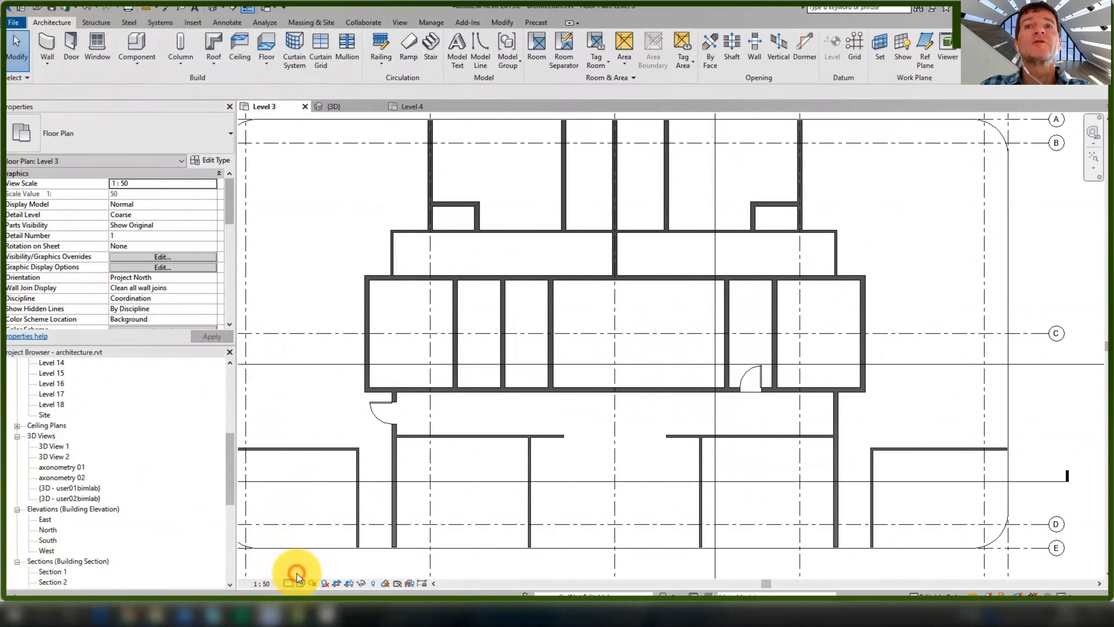
# Show Level 3 at fine detail and place doors in the right and left corridor walls
pyautogui.press('d')
pyautogui.press('r')
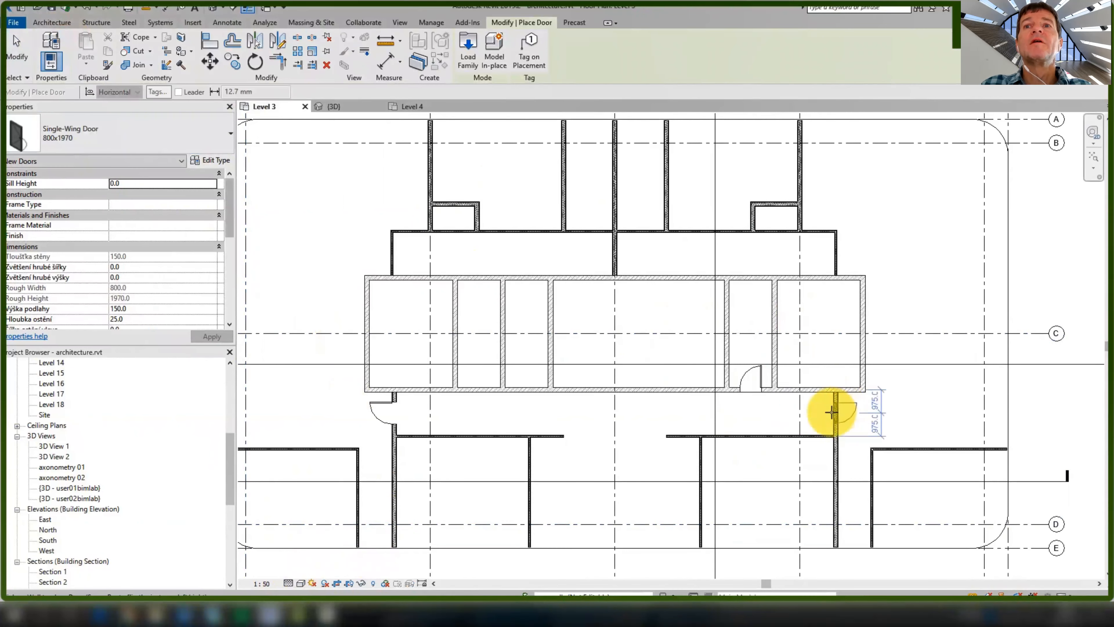
pyautogui.scroll(5, 834, 410)
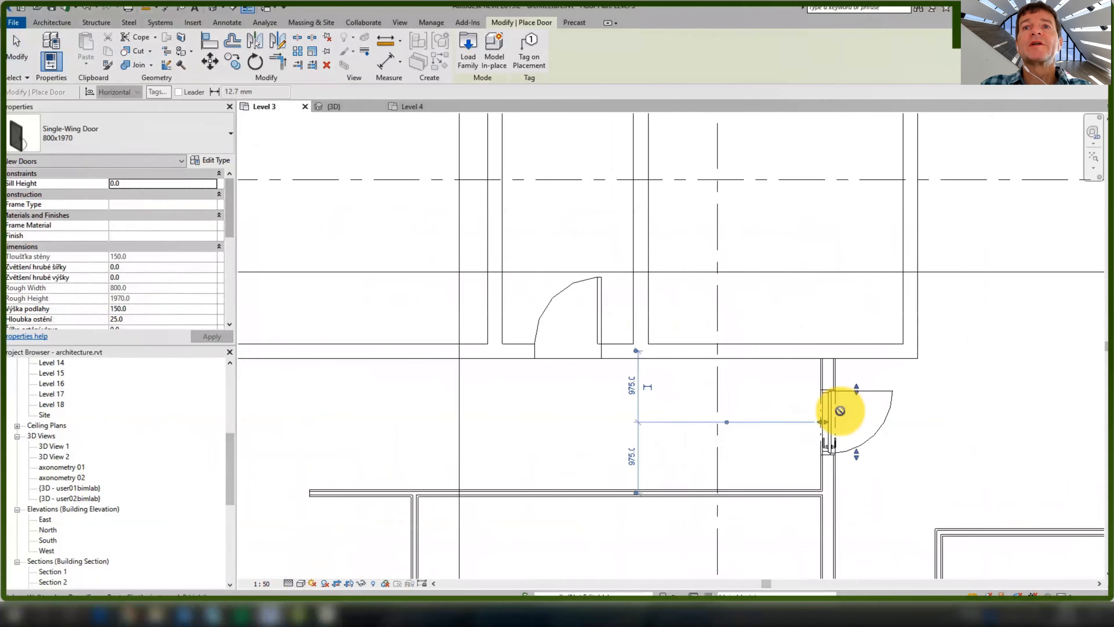
pyautogui.scroll(-4, 579, 367)
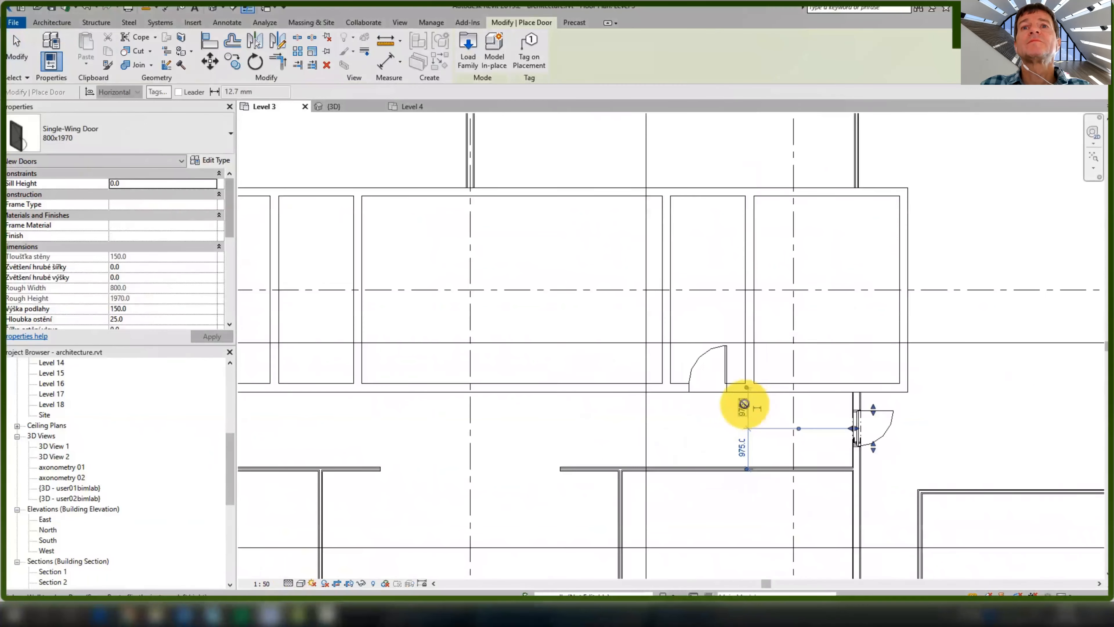
pyautogui.scroll(-2, 730, 408)
pyautogui.moveTo(780, 429); pyautogui.dragTo(803, 375, button='middle')
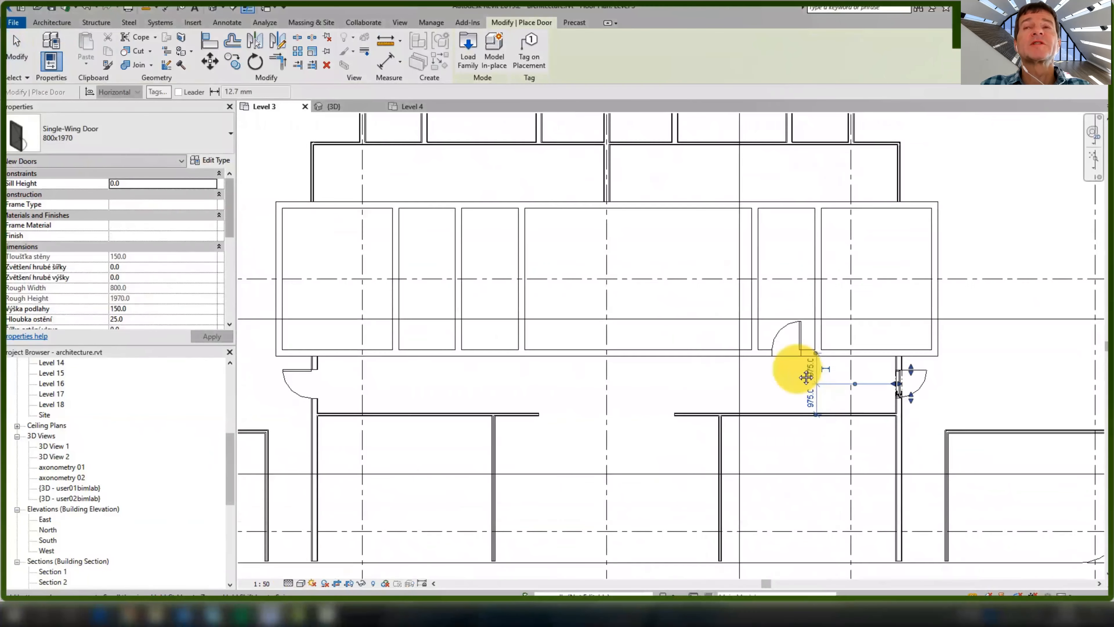
pyautogui.click(896, 442)
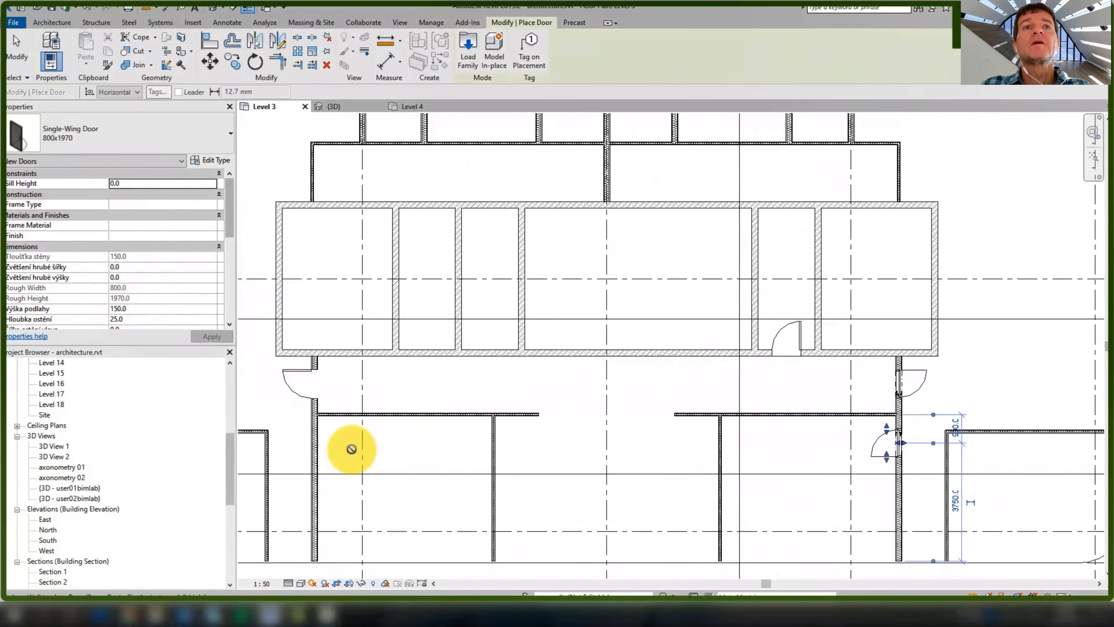
pyautogui.moveTo(351, 446); pyautogui.dragTo(423, 440, button='middle')
pyautogui.click(401, 439)
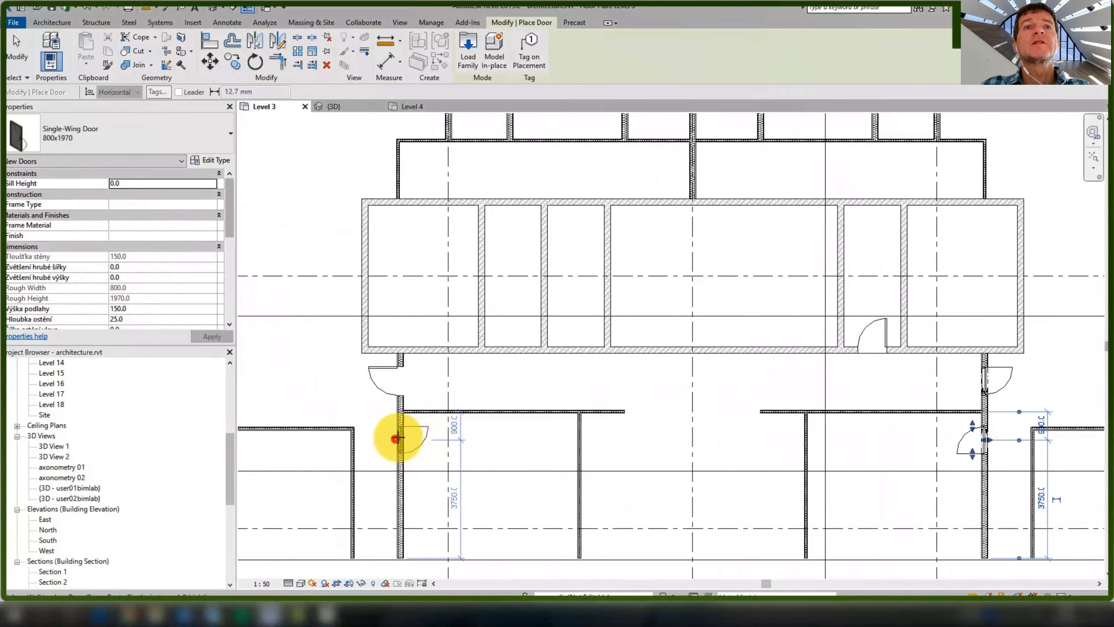
# Attempt a door in the core's top wall, cancelling it after the not-editable error
pyautogui.scroll(-3, 490, 361)
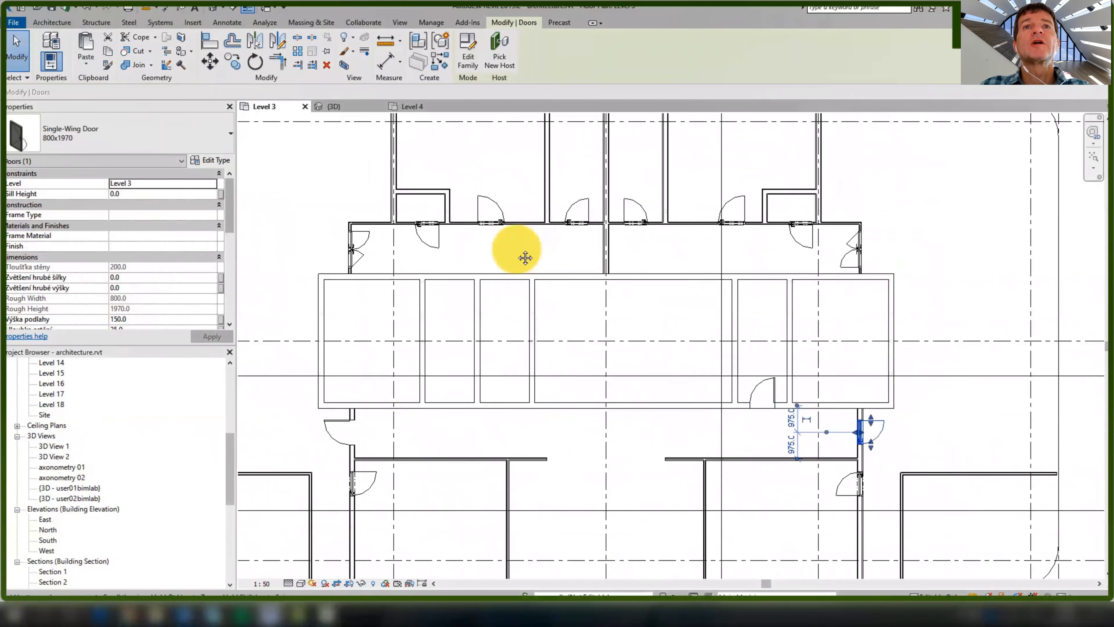
pyautogui.moveTo(525, 259); pyautogui.dragTo(526, 270, button='middle')
pyautogui.scroll(-1, 525, 271)
pyautogui.click(51, 22)
pyautogui.click(69, 41)
pyautogui.scroll(2, 749, 284)
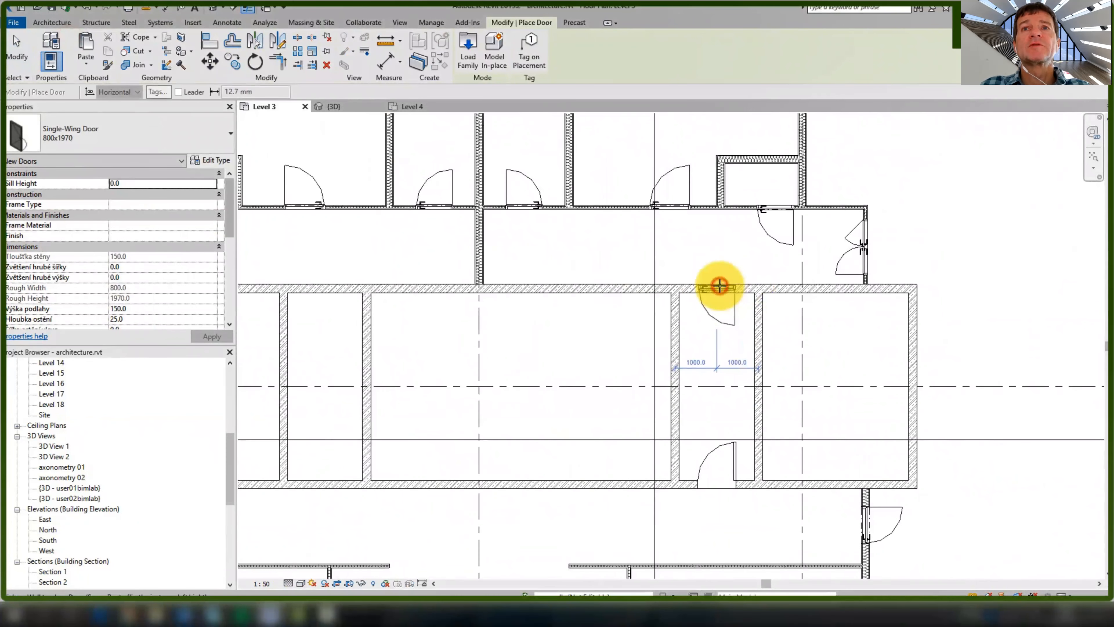
pyautogui.click(719, 286)
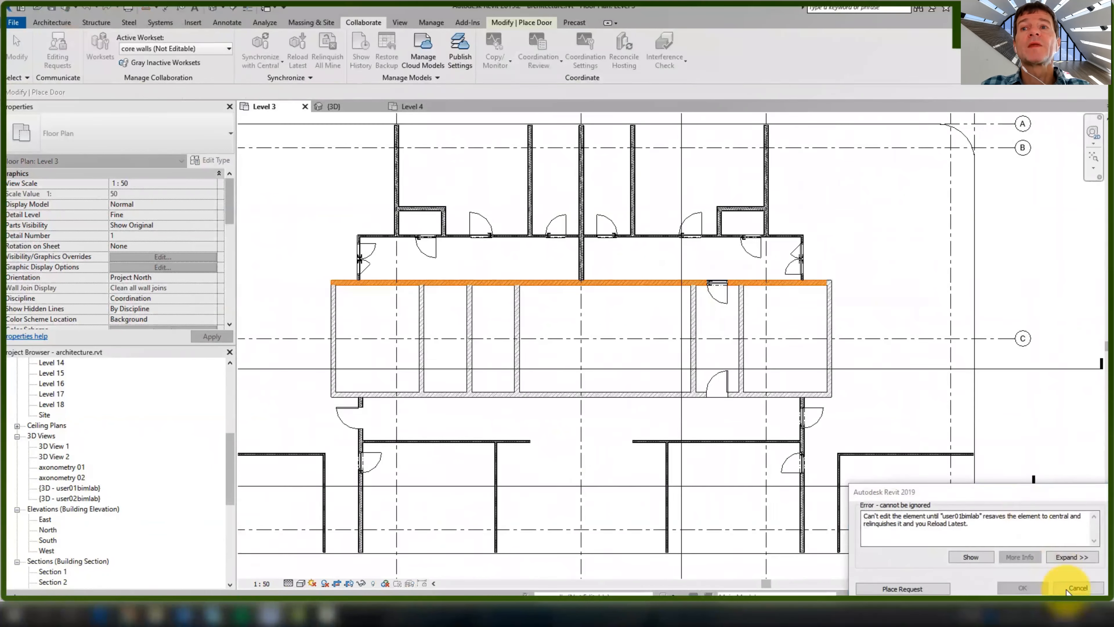
pyautogui.click(1075, 592)
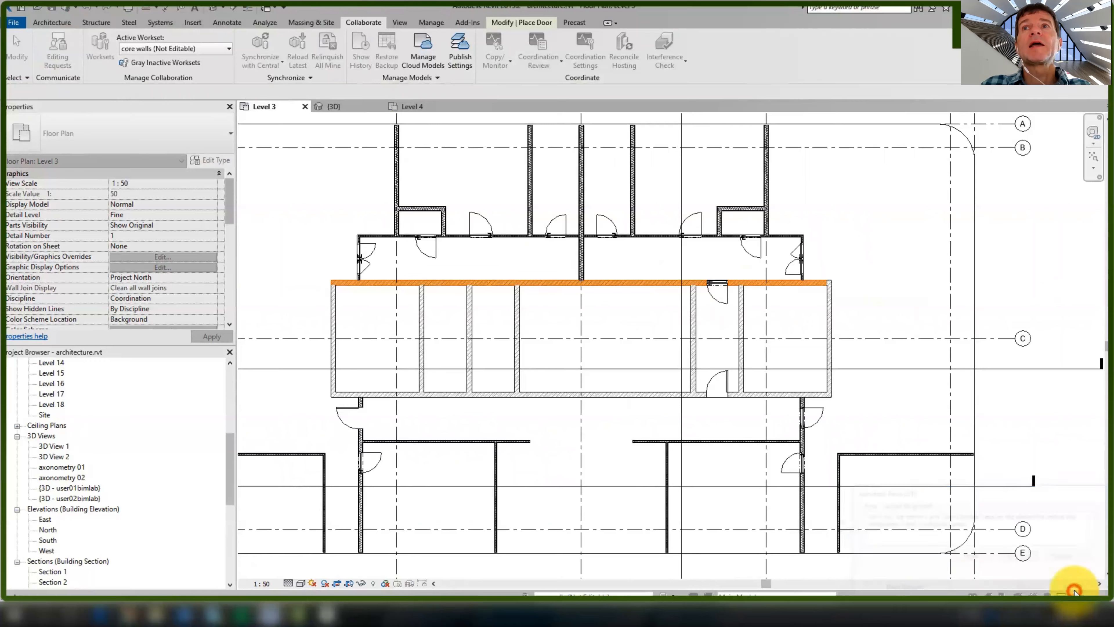
pyautogui.scroll(-5, 811, 364)
pyautogui.moveTo(757, 335); pyautogui.dragTo(753, 313, button='middle')
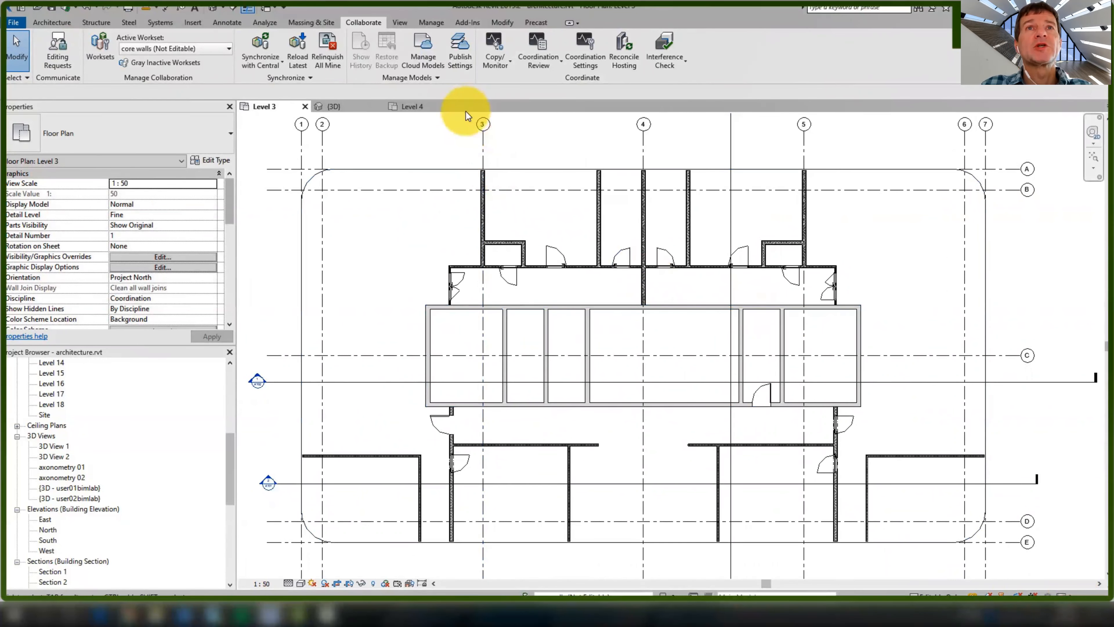
# Publish architecture.rvt in the Collaboration on BIM360 Platform project, signing in with the account e-mail
pyautogui.click(423, 57)
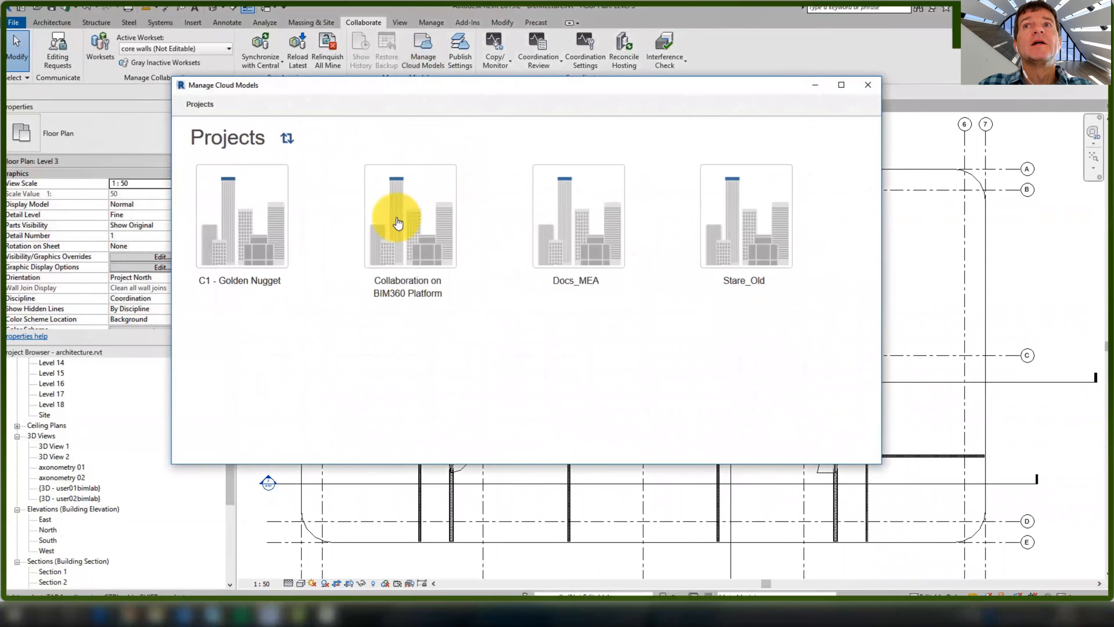
pyautogui.click(429, 247)
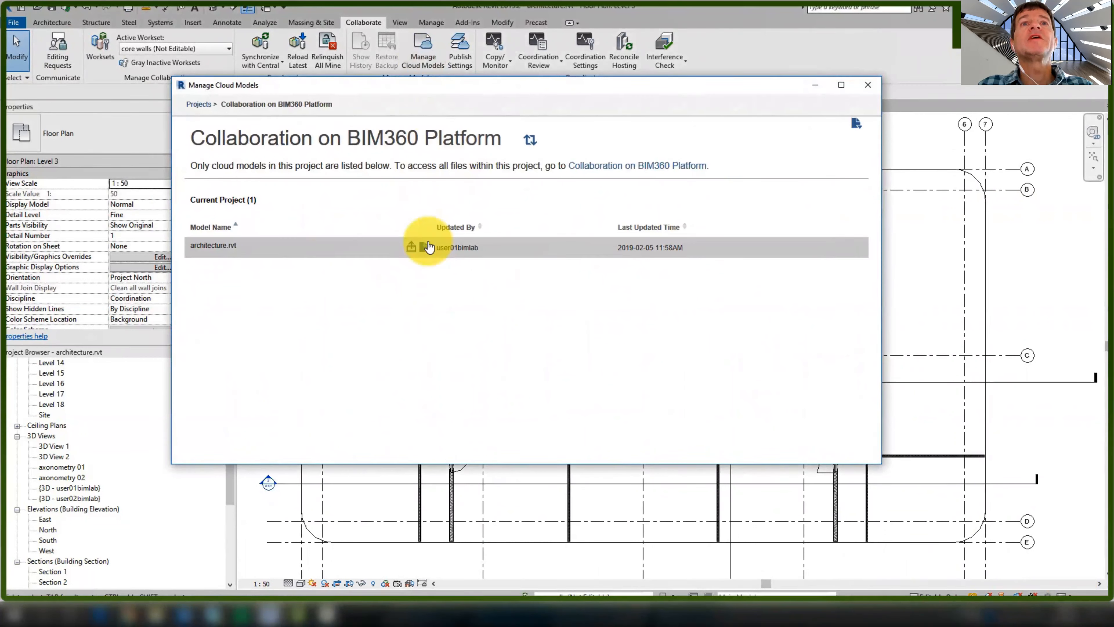
pyautogui.click(412, 249)
pyautogui.click(643, 264)
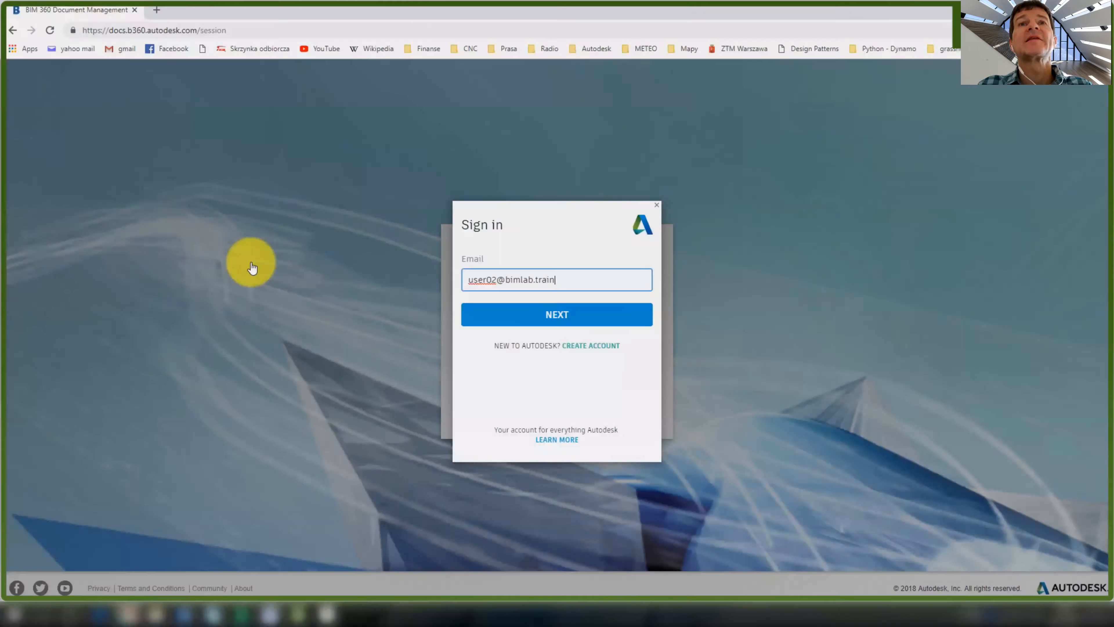
pyautogui.press('Return')
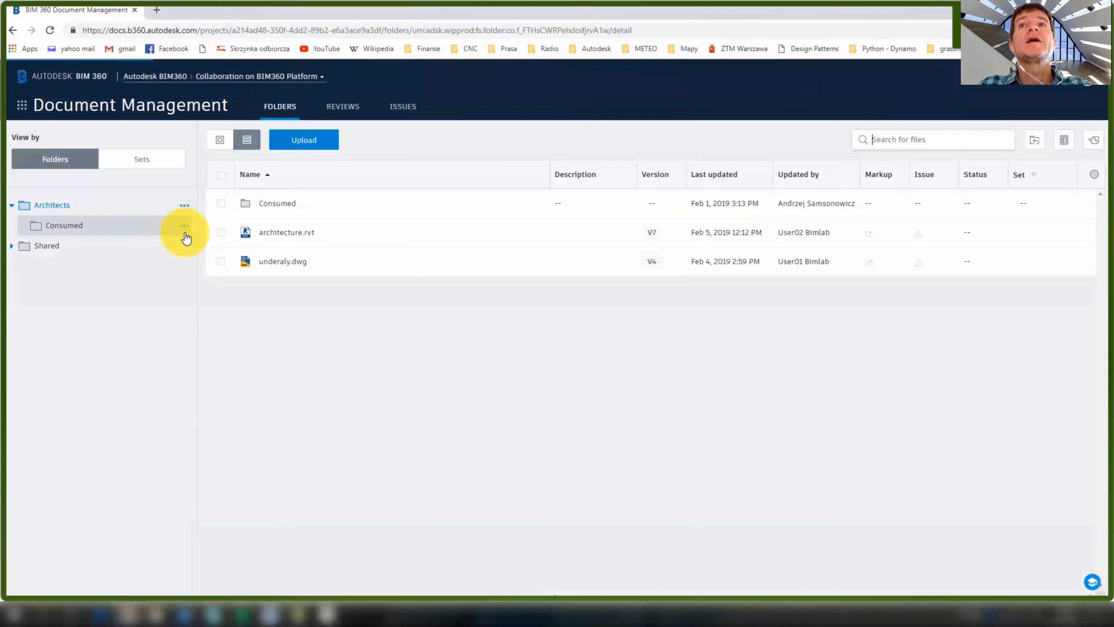
# Open architecture.rvt's 2D sheets and pin a new issue on the core's bottom wall
pyautogui.click(288, 232)
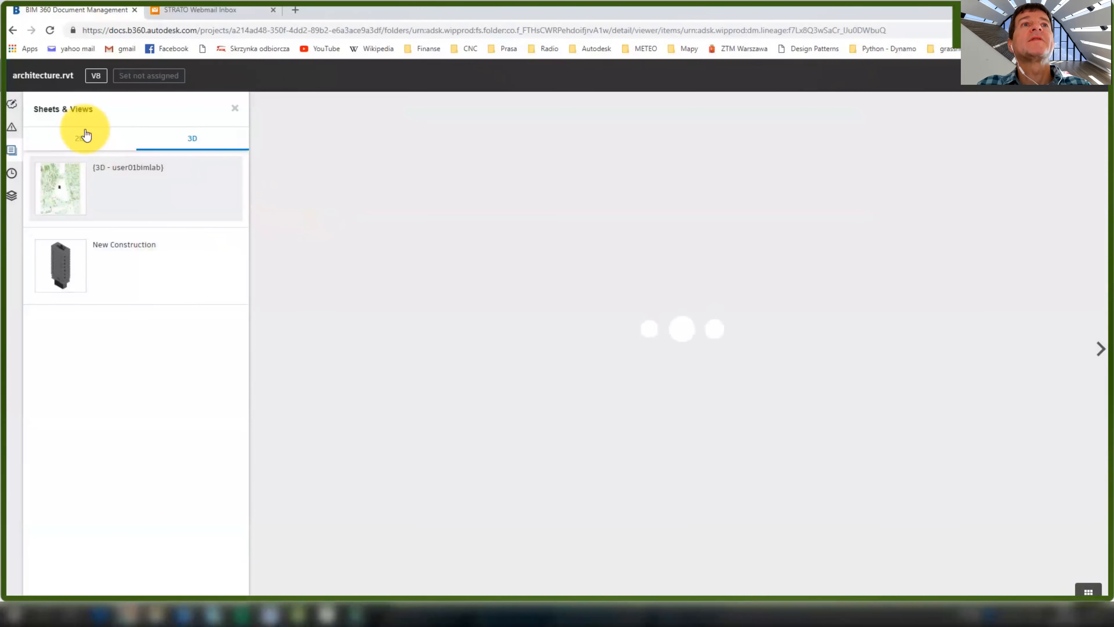
pyautogui.click(78, 138)
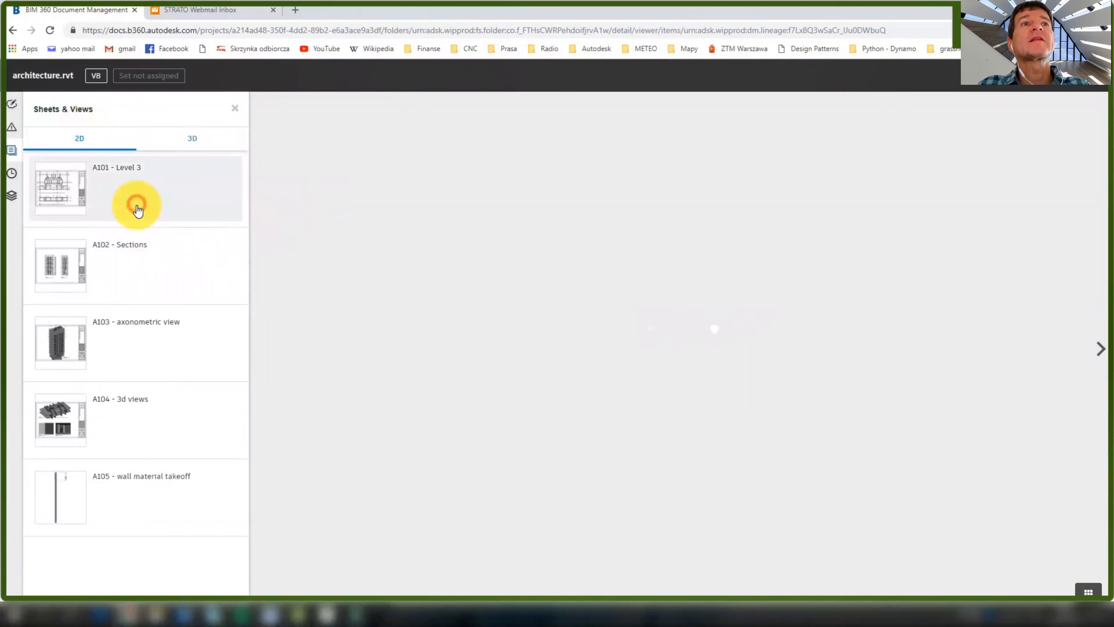
pyautogui.scroll(5, 632, 294)
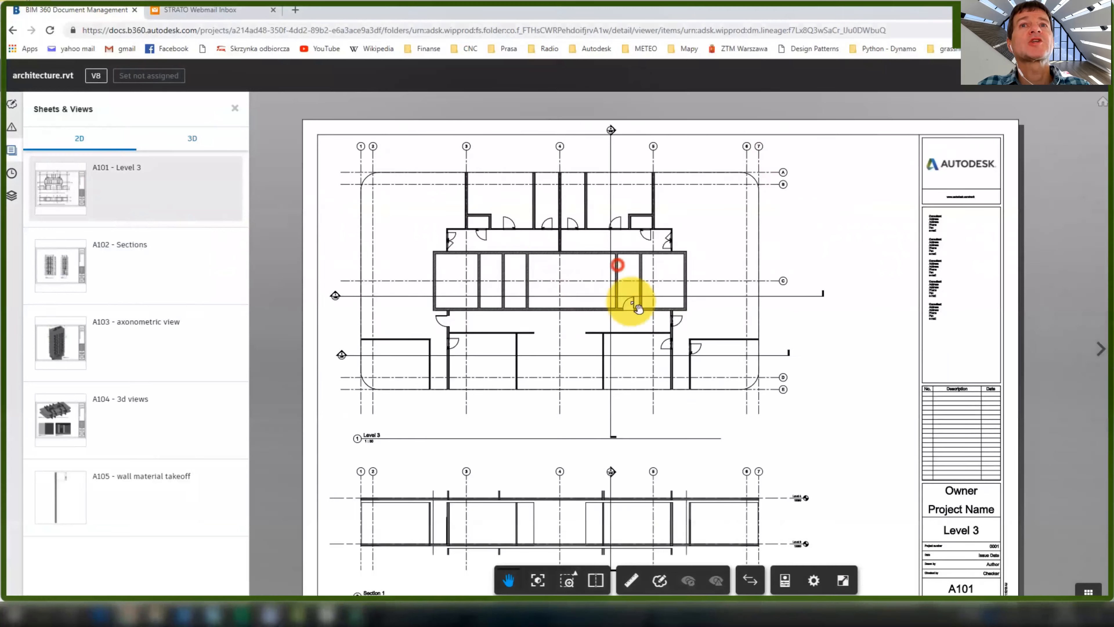
pyautogui.scroll(2, 693, 324)
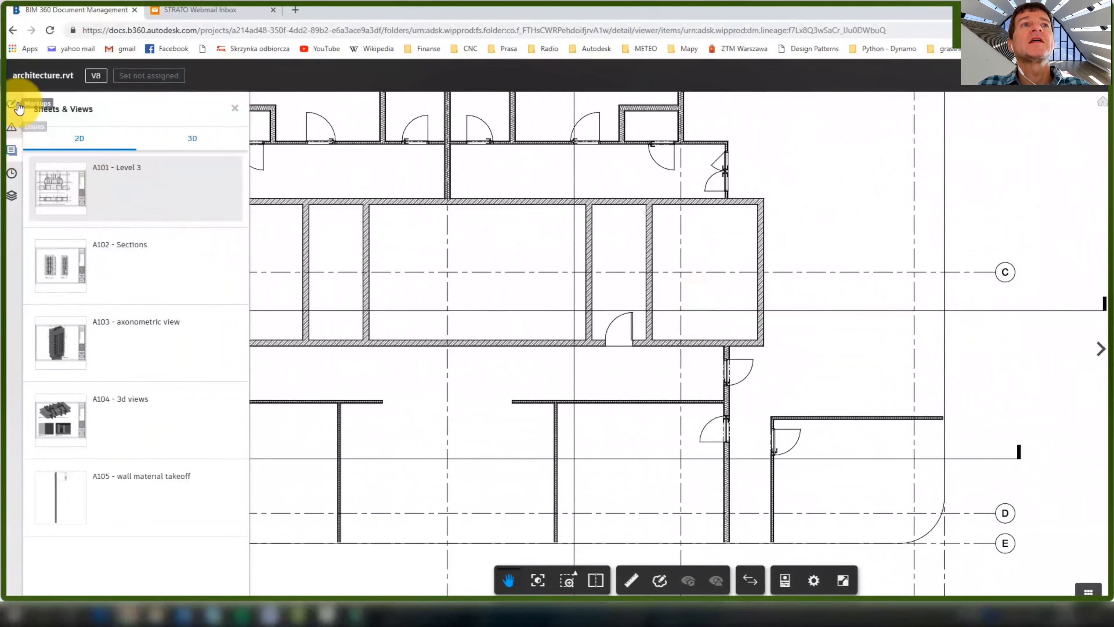
pyautogui.click(12, 128)
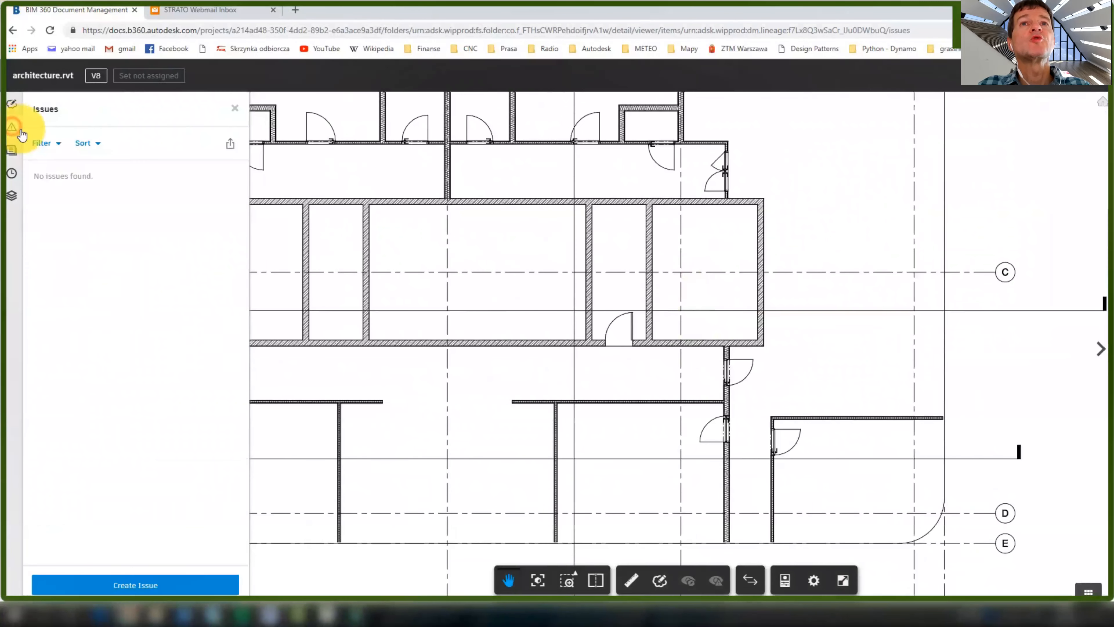
pyautogui.click(129, 582)
pyautogui.click(534, 351)
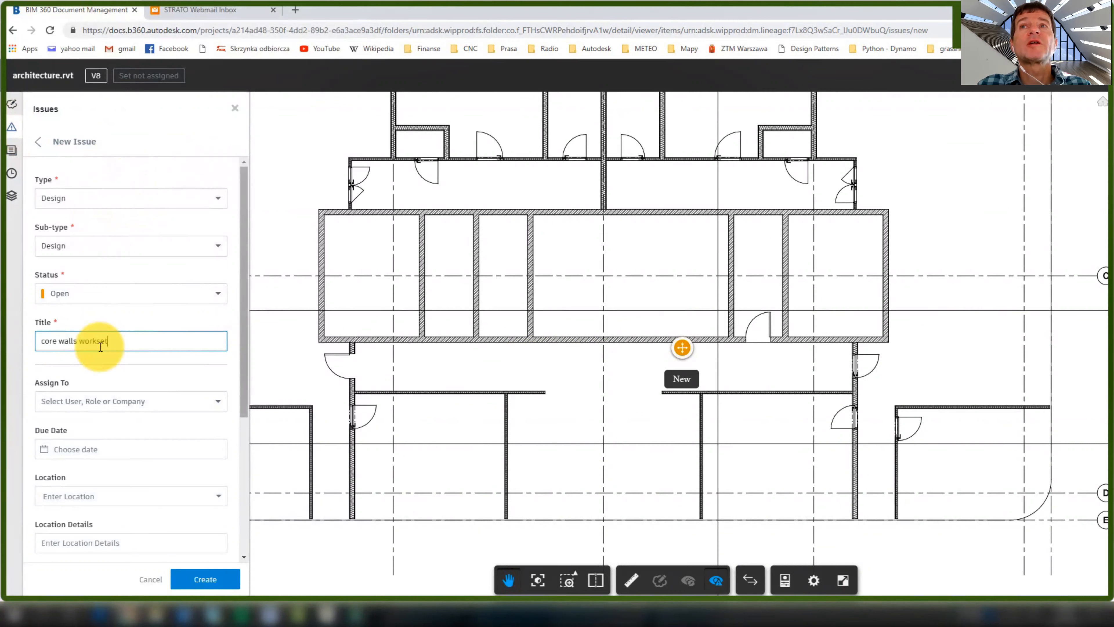
# Assign the issue, due Feb 5, root cause Design Coordination, add a description, and create it
pyautogui.click(111, 401)
pyautogui.click(54, 473)
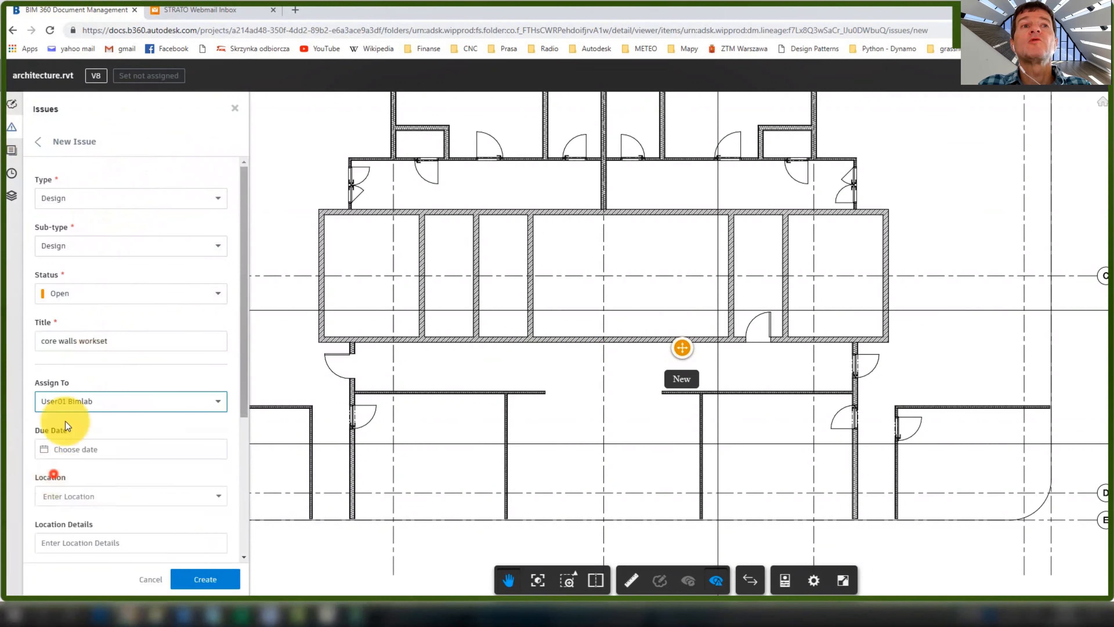
pyautogui.click(109, 449)
pyautogui.click(67, 461)
pyautogui.click(99, 443)
pyautogui.click(154, 483)
pyautogui.scroll(-3, 152, 479)
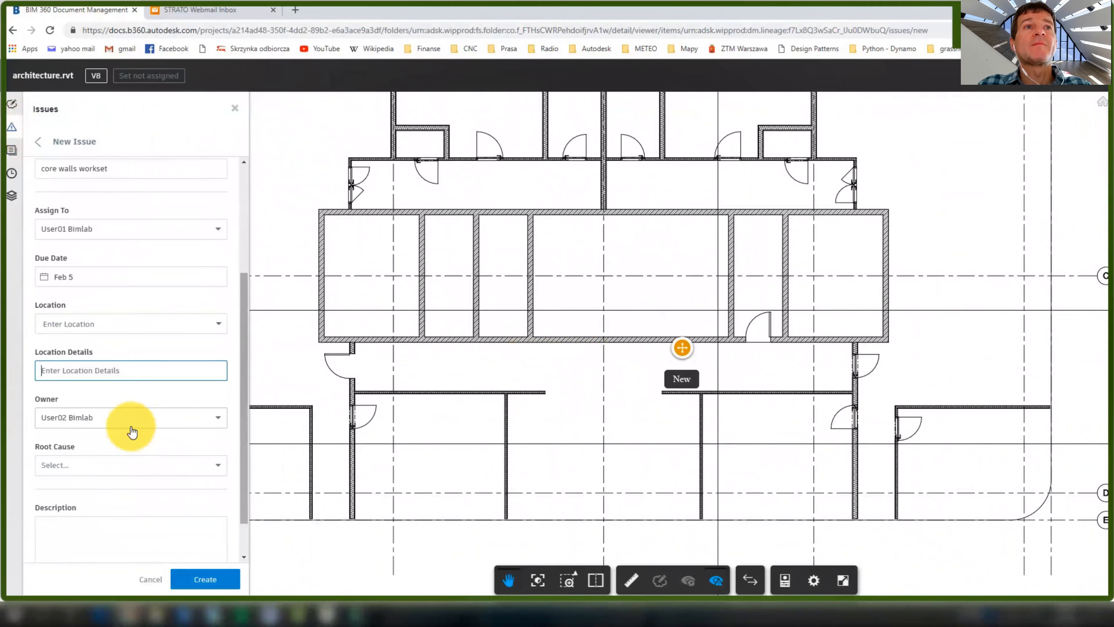
pyautogui.click(105, 466)
pyautogui.click(102, 520)
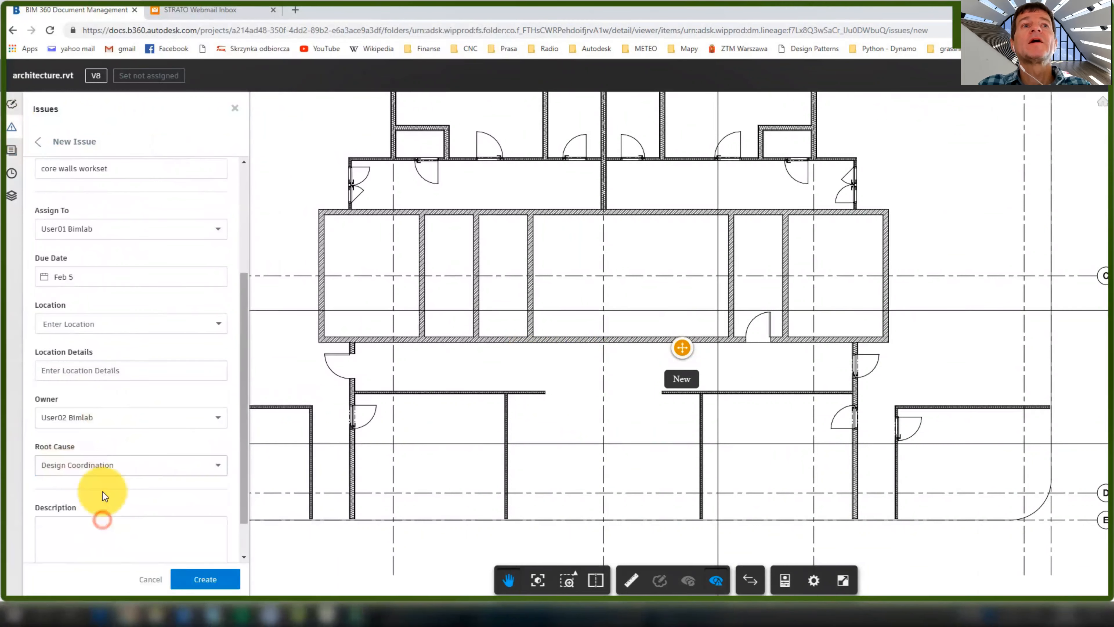
pyautogui.scroll(-2, 114, 492)
pyautogui.click(129, 484)
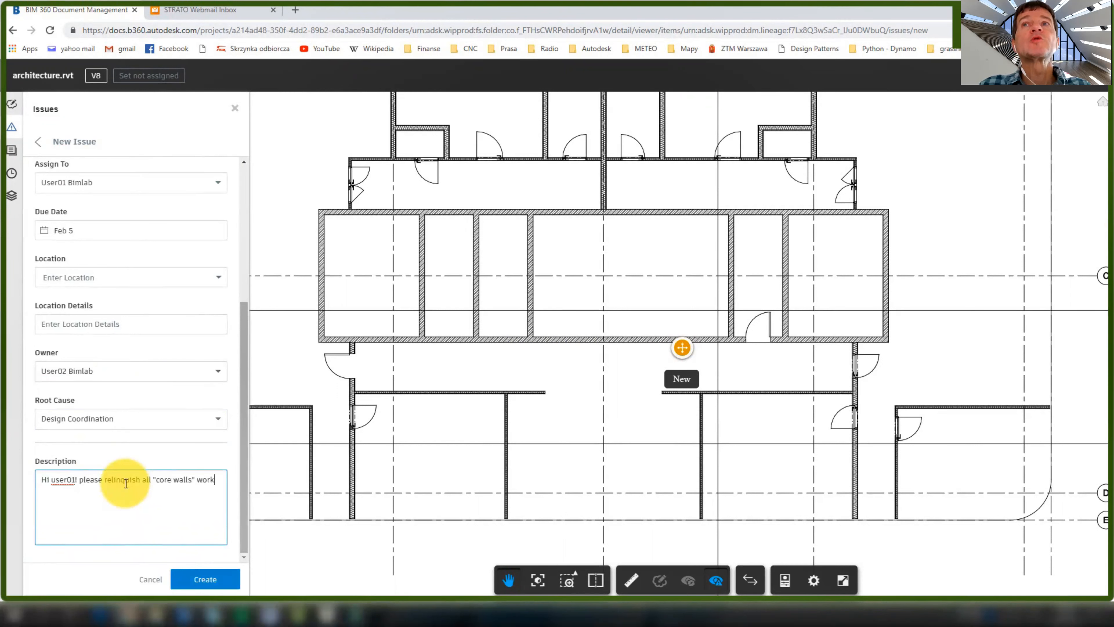
pyautogui.write('.')
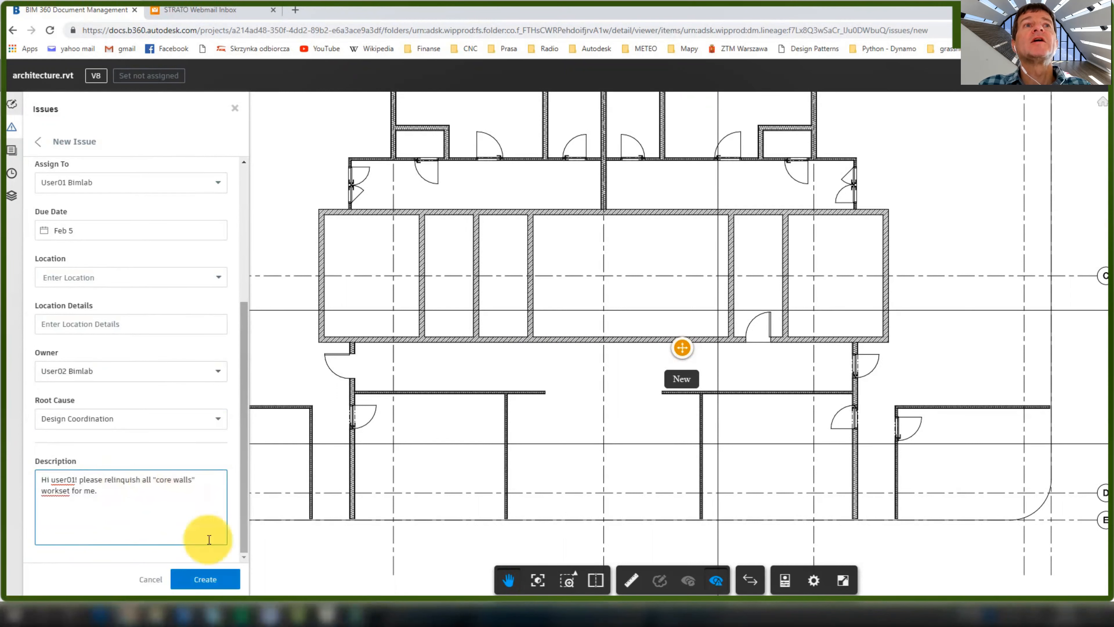
pyautogui.click(206, 578)
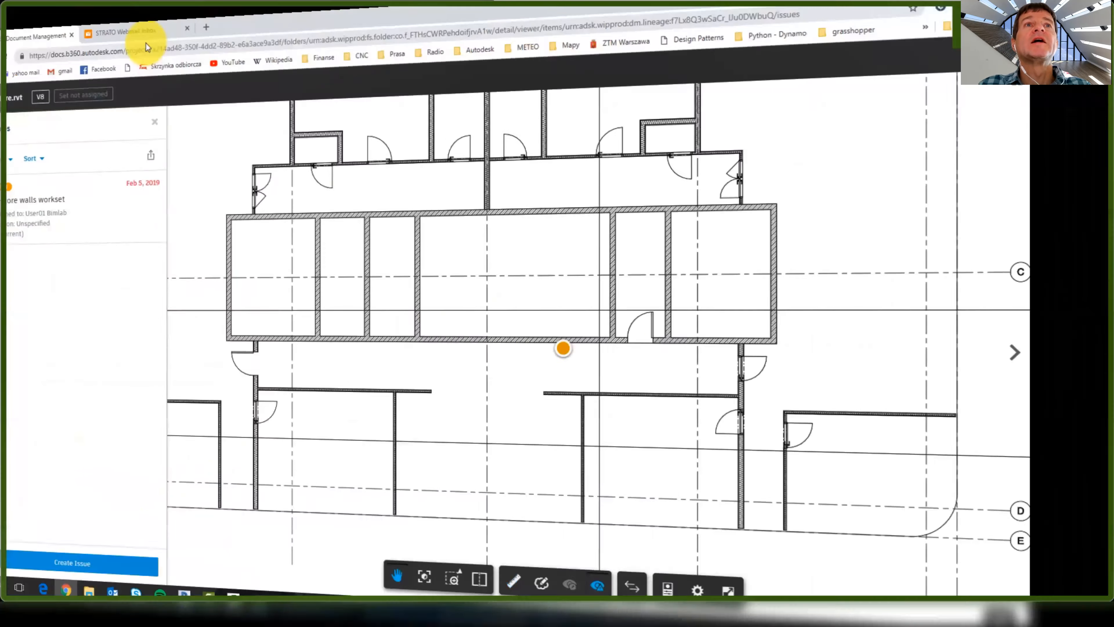
# Open the 'Welcome to Collaboration on BIM360 Platform' email in the STRATO Webmail inbox
pyautogui.click(147, 47)
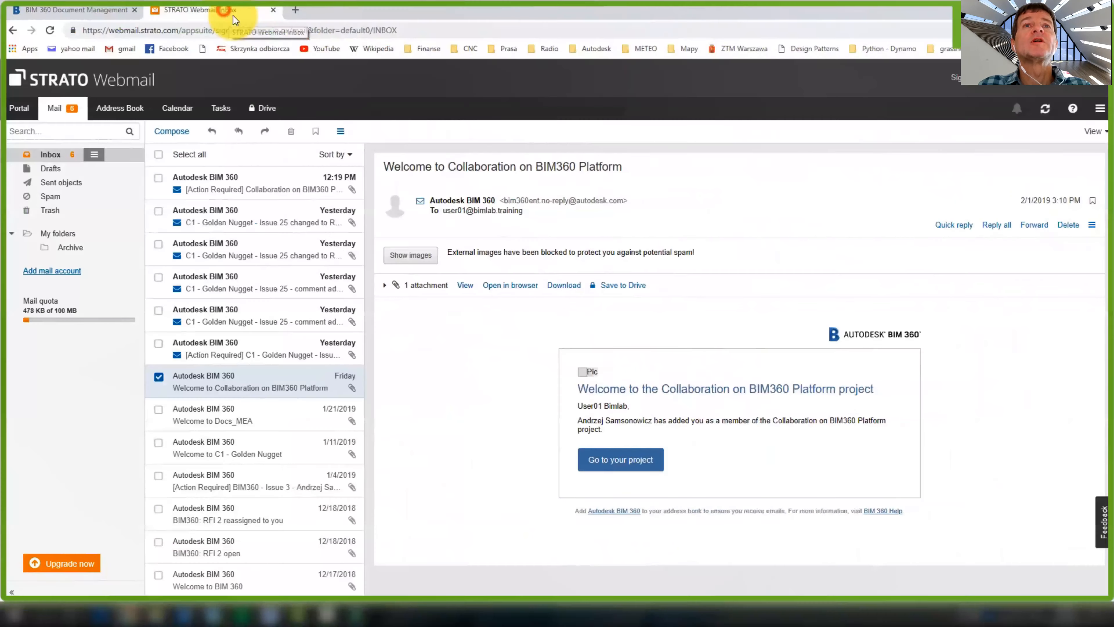
pyautogui.click(239, 188)
pyautogui.scroll(-3, 615, 378)
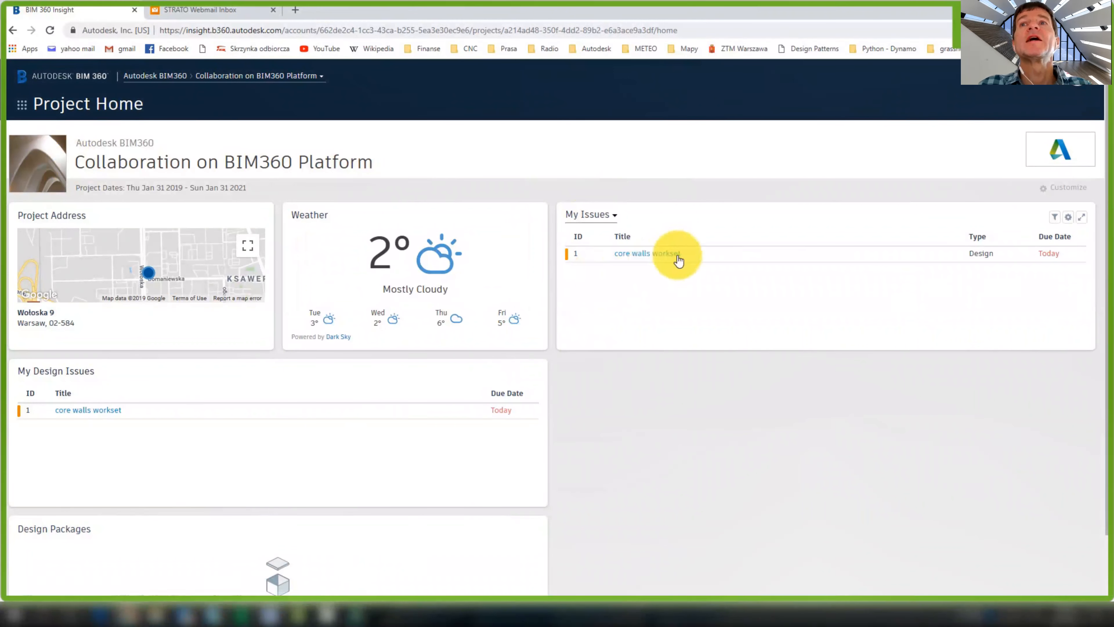
# Open the core walls workset issue and load its Level 3 sheet in architecture.rvt
pyautogui.click(634, 255)
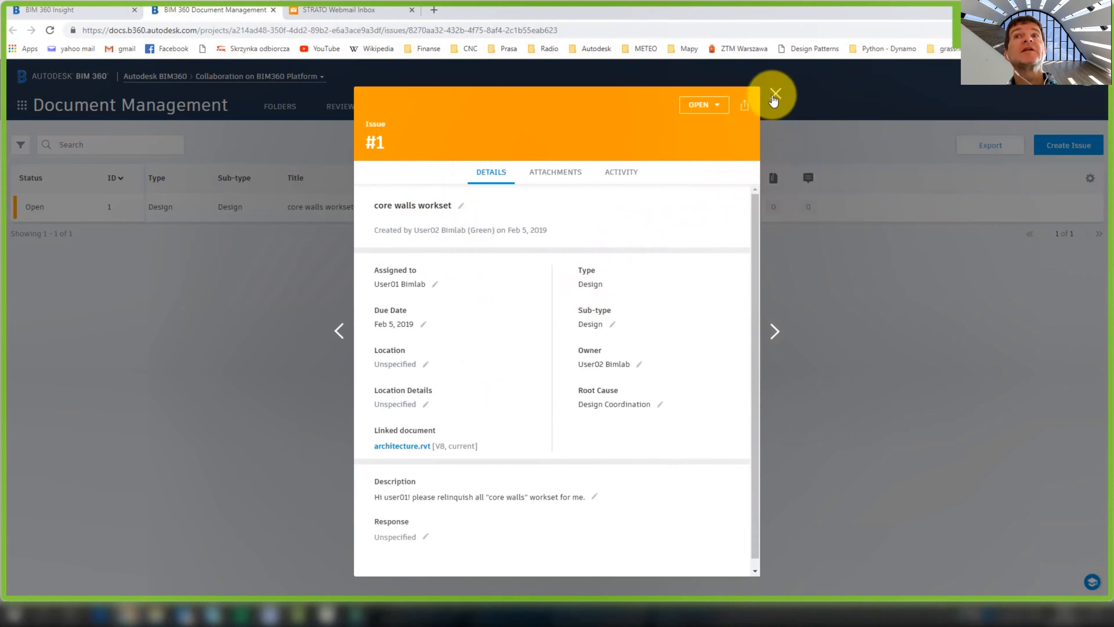
pyautogui.scroll(-1, 519, 483)
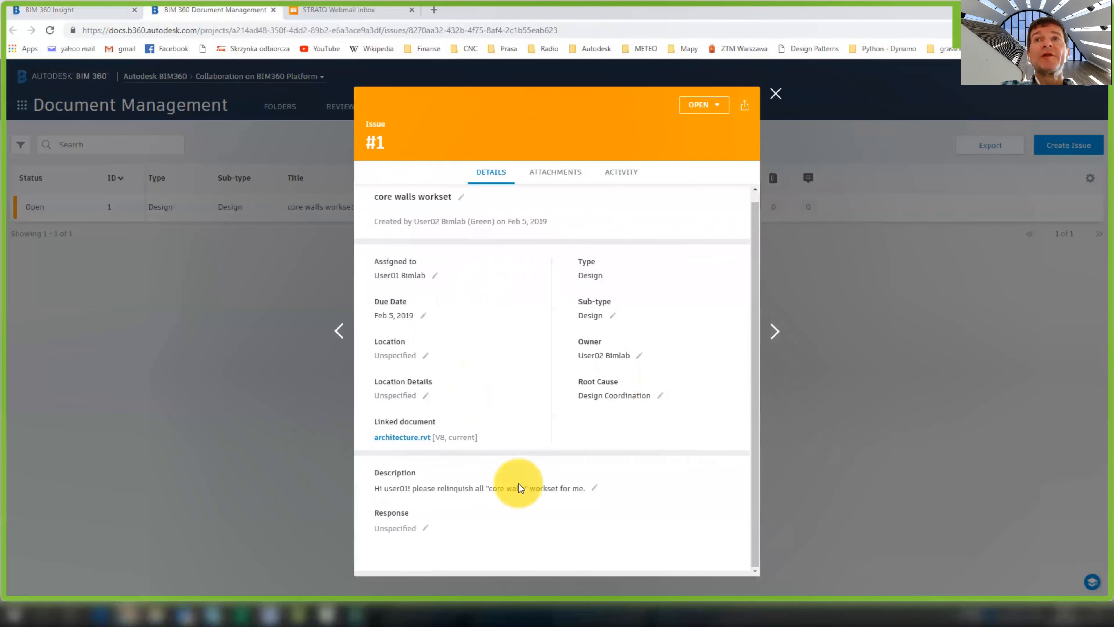
pyautogui.click(403, 437)
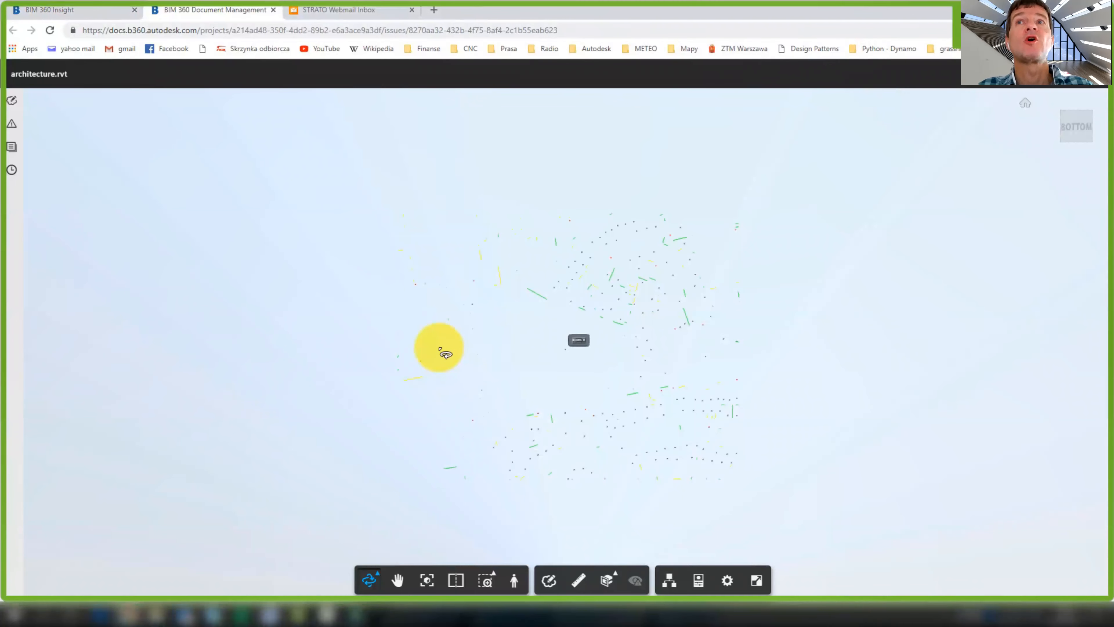
pyautogui.click(11, 147)
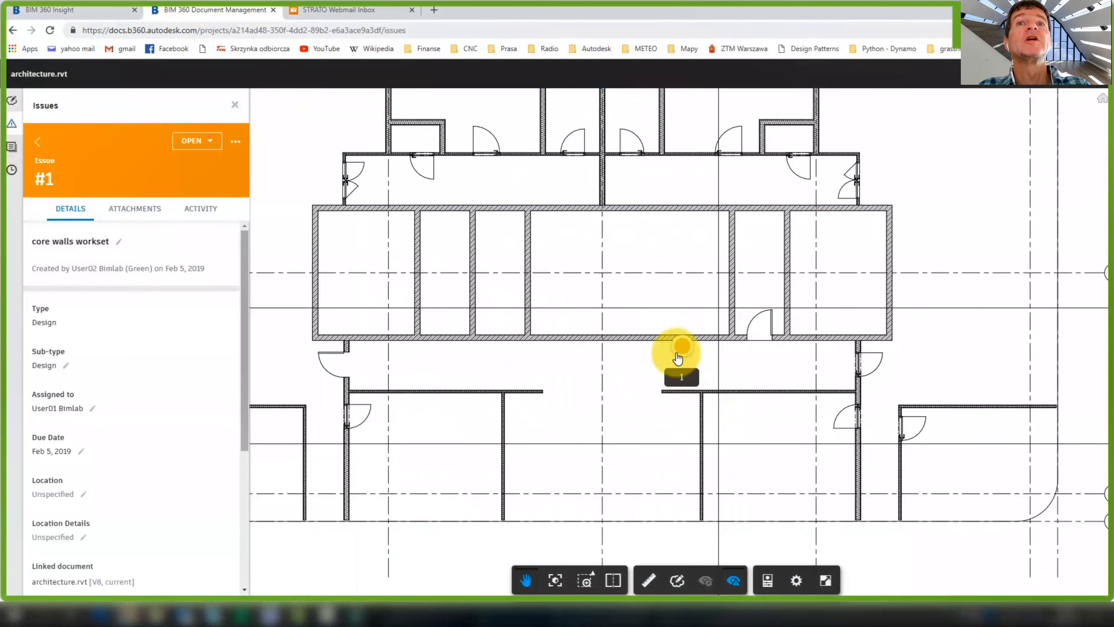
pyautogui.scroll(-5, 151, 346)
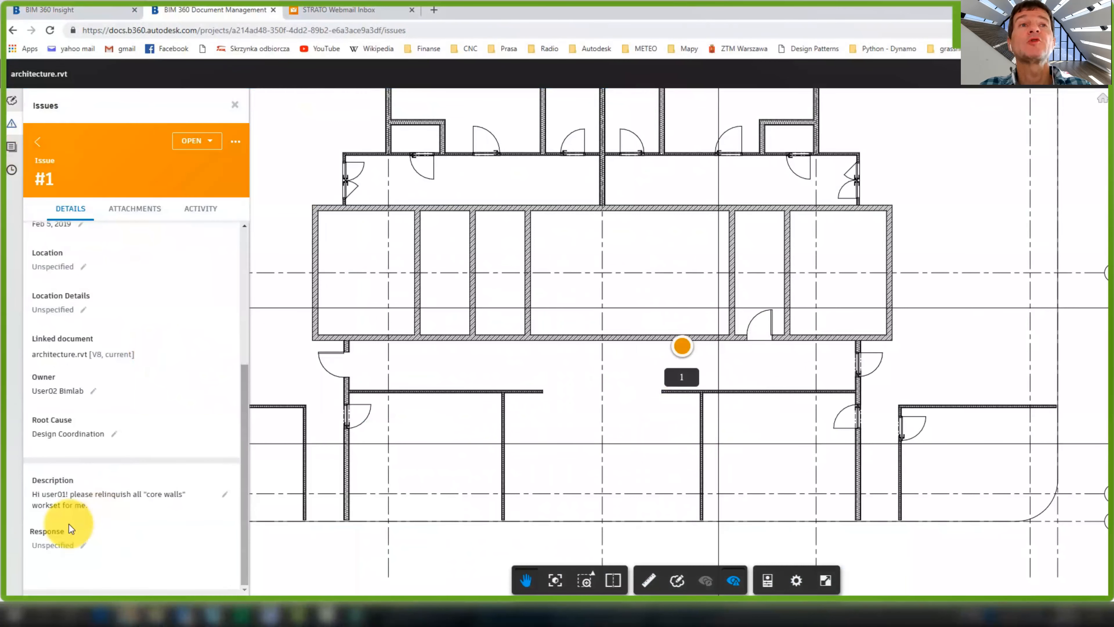
# Respond 'ok. i'm granting, but proceed carefully.', set status Answered, and return to Revit
pyautogui.click(61, 545)
pyautogui.write("ok. i'm granting, but proceed carefully.")
pyautogui.click(230, 548)
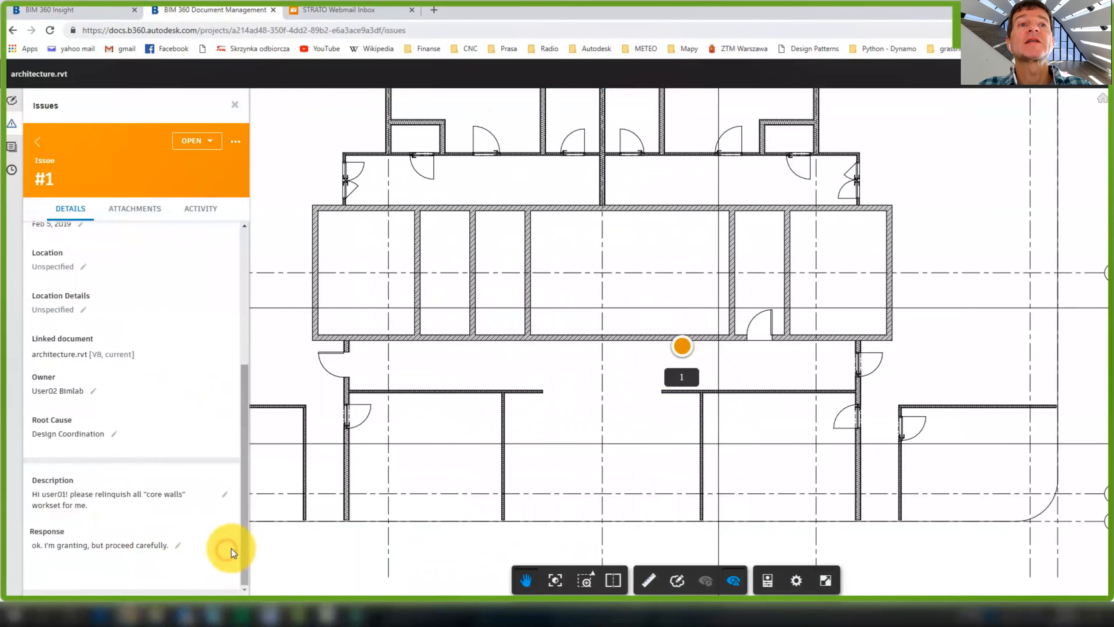
pyautogui.click(197, 141)
pyautogui.click(200, 182)
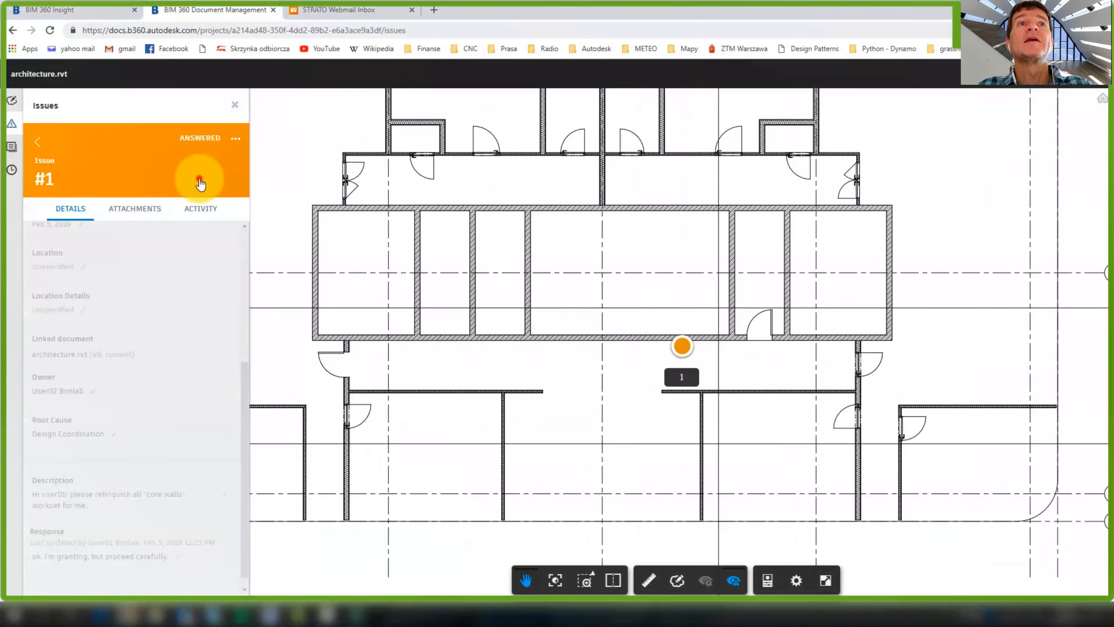
pyautogui.click(216, 418)
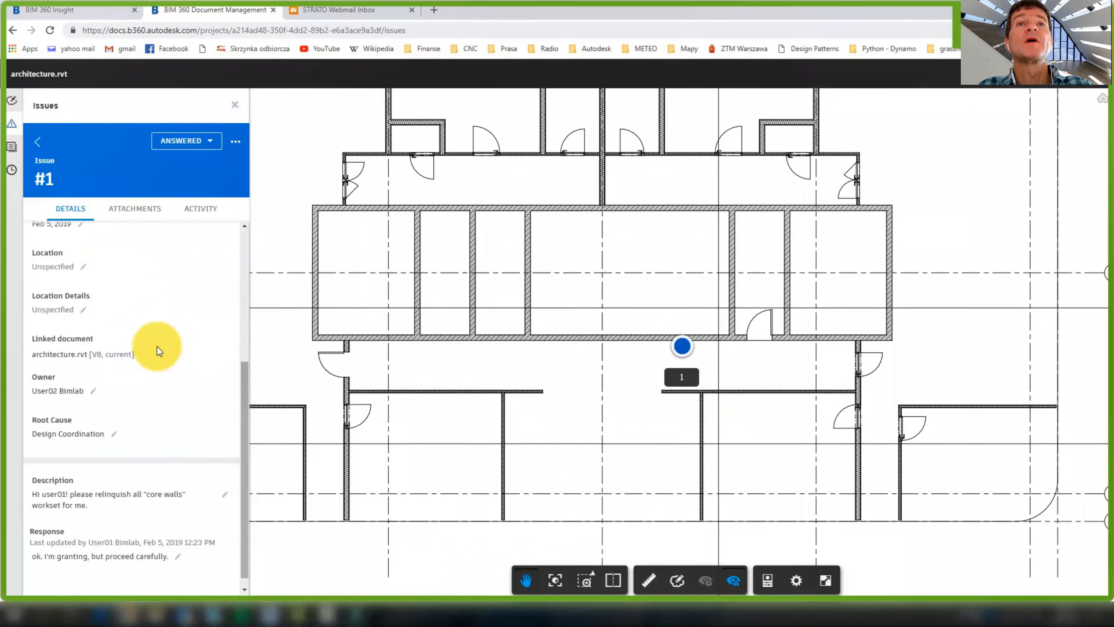
pyautogui.click(234, 104)
pyautogui.hotkey('alt', 'Tab')
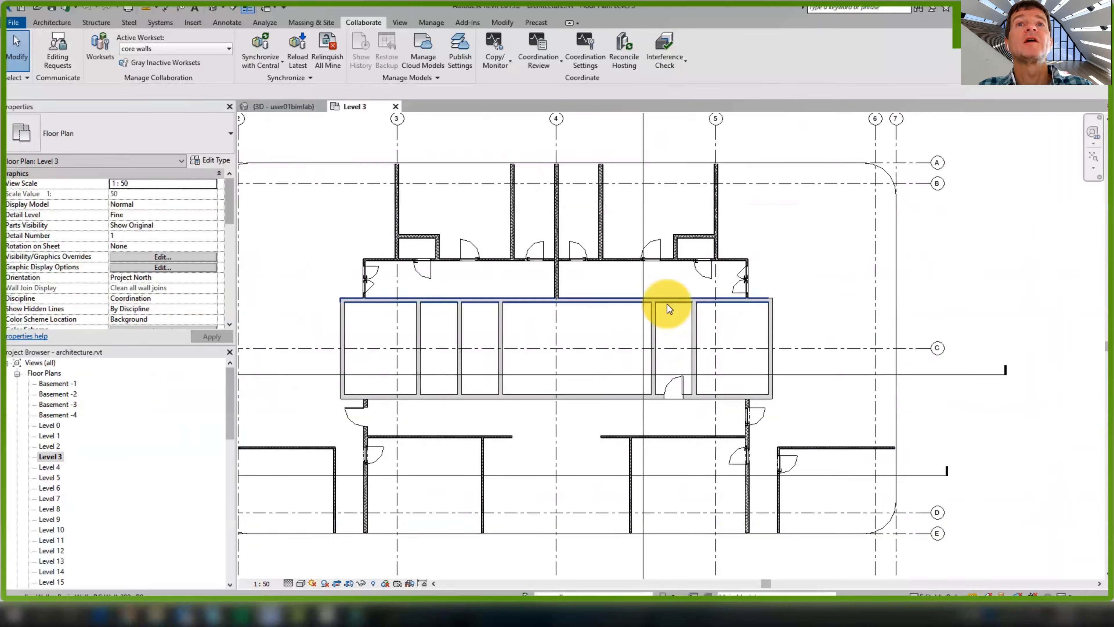
# Set the core walls workset to not editable, releasing its ownership
pyautogui.click(112, 54)
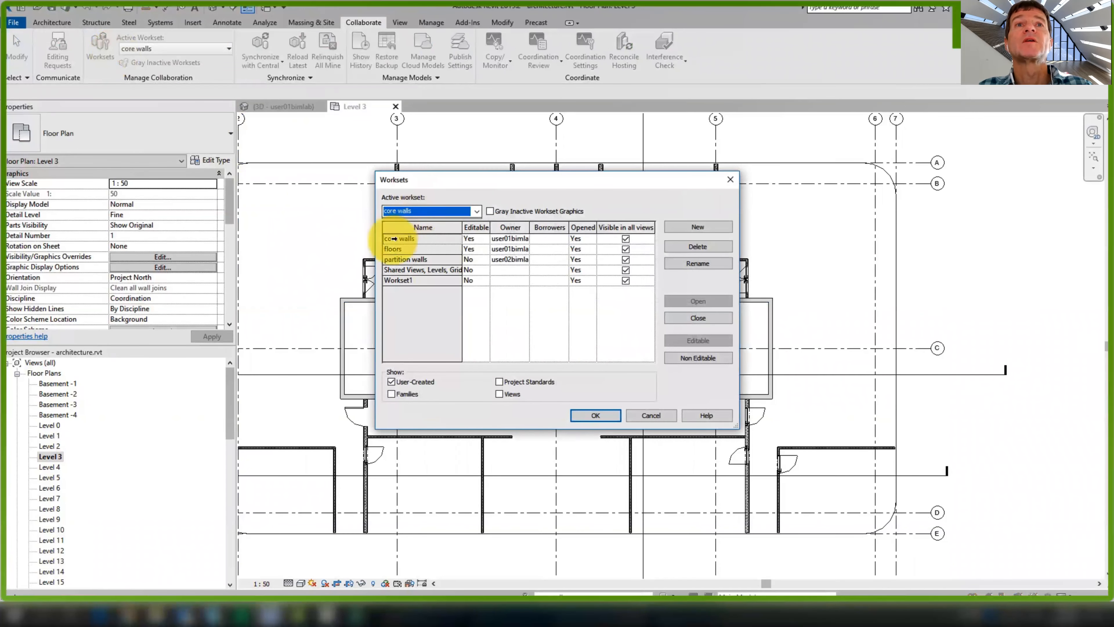
pyautogui.click(476, 238)
pyautogui.click(484, 239)
pyautogui.click(471, 259)
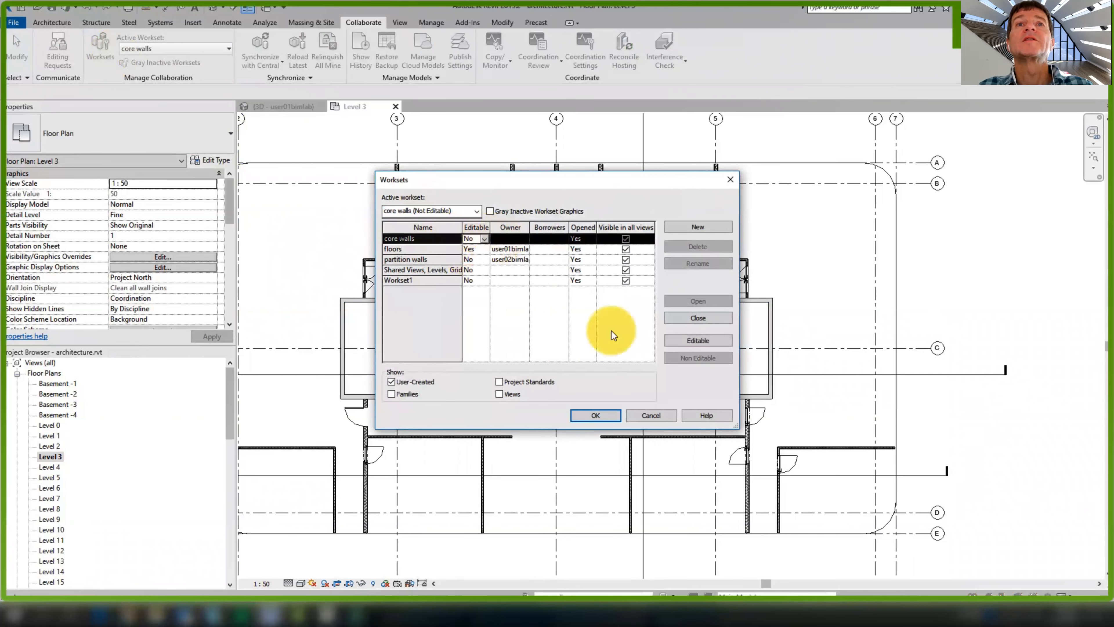
pyautogui.click(600, 414)
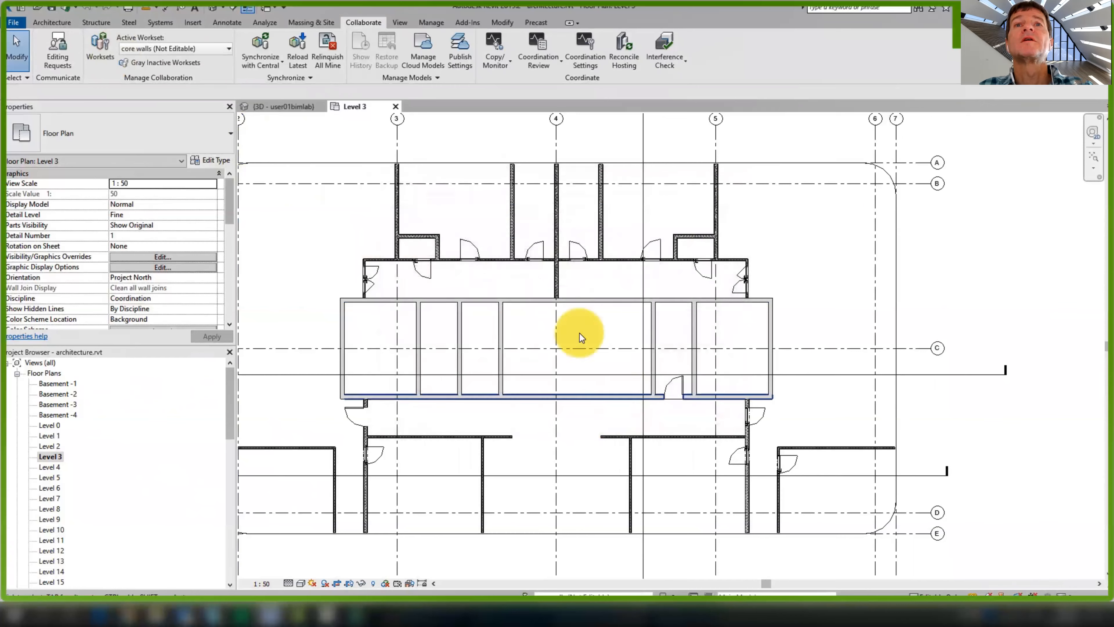
pyautogui.click(476, 217)
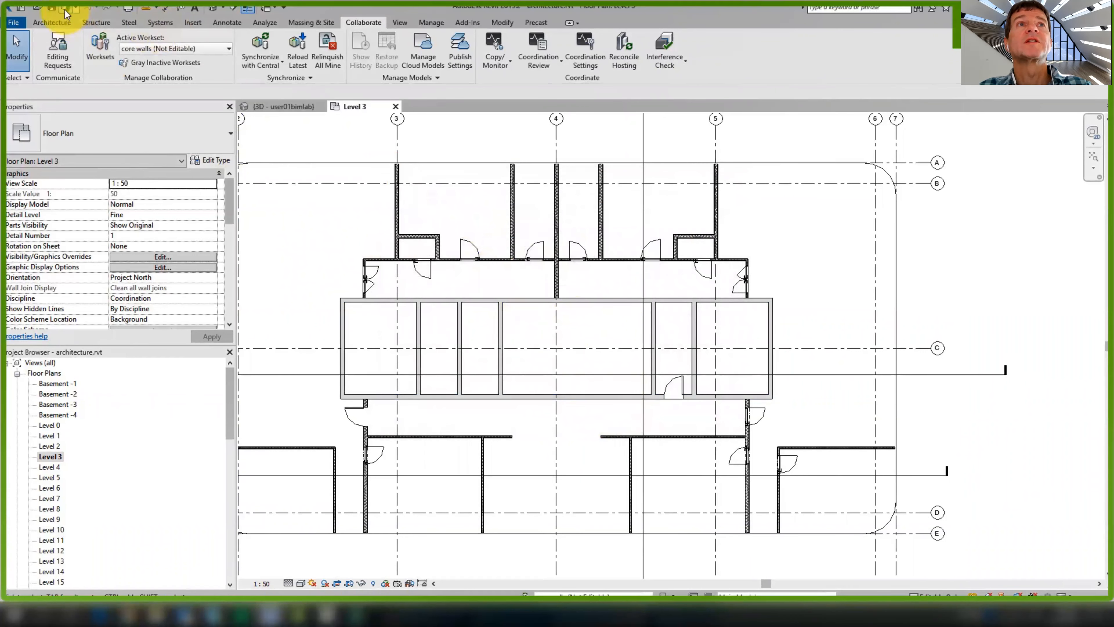
# Synchronize with central using the comment 'core walls modified'
pyautogui.click(270, 41)
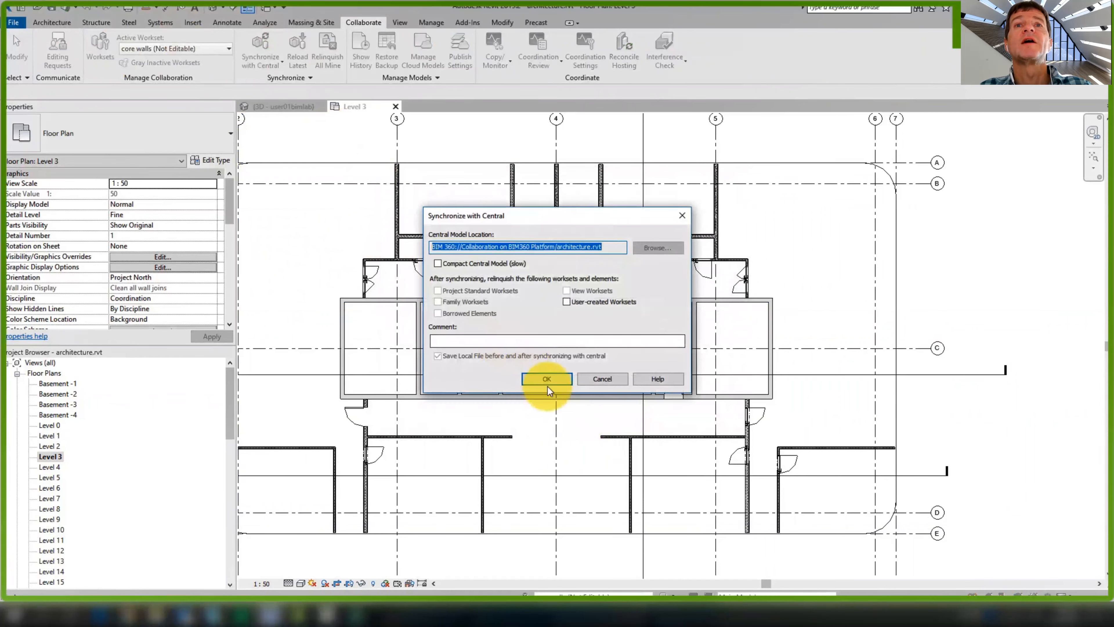
pyautogui.click(516, 336)
pyautogui.write('core walls modified')
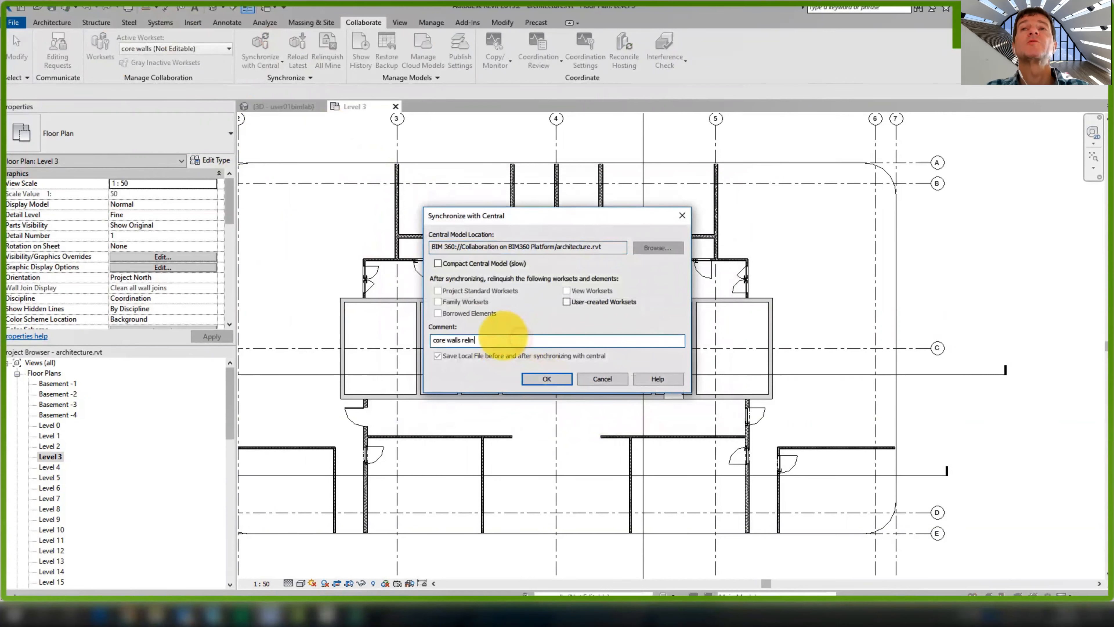
pyautogui.click(544, 379)
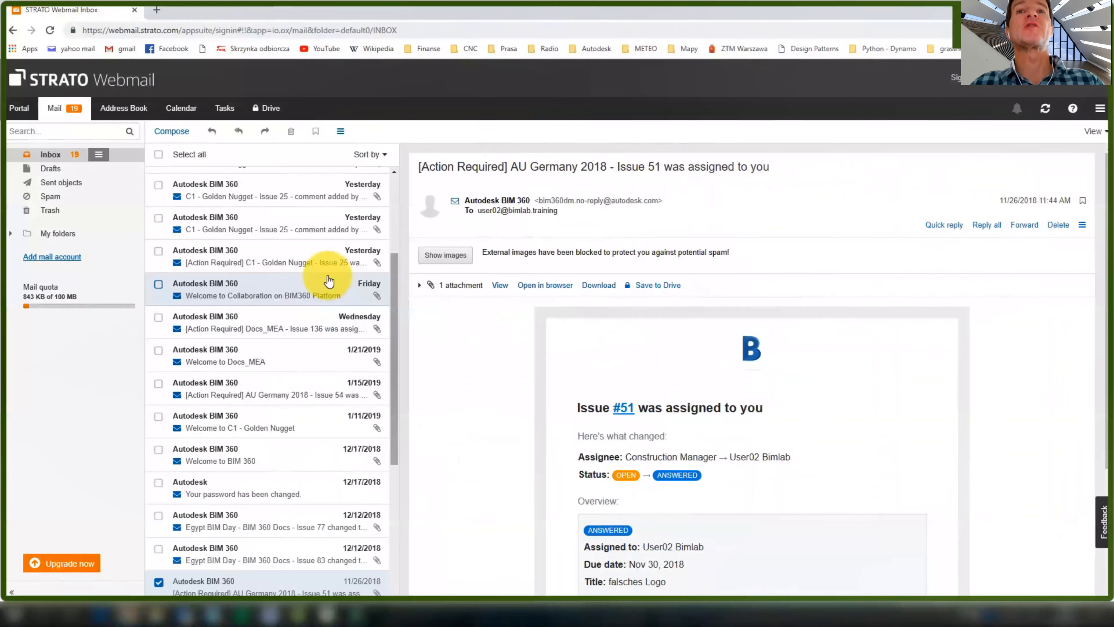
pyautogui.scroll(4, 316, 267)
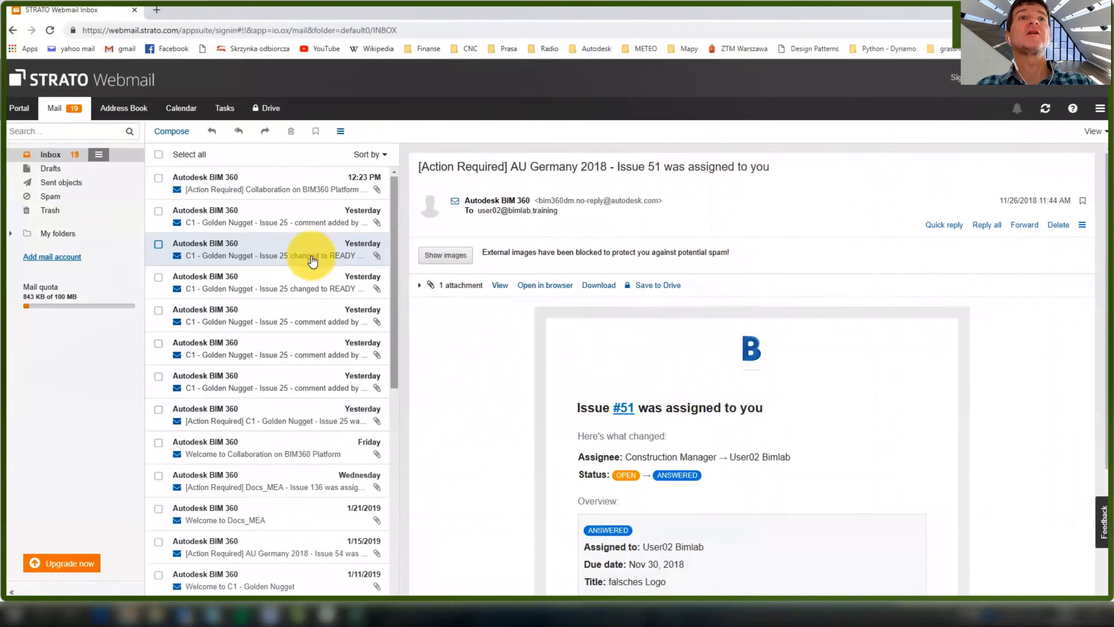
# Open the newest Issue 1 assignment email and follow its VIEW ISSUE link
pyautogui.click(231, 181)
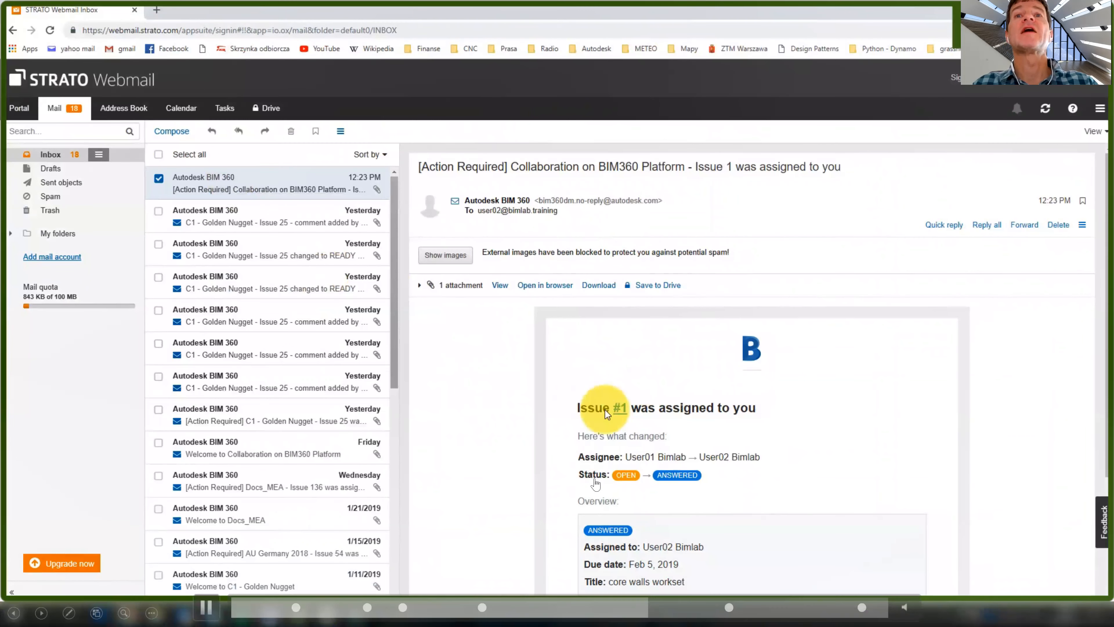
pyautogui.scroll(-3, 605, 410)
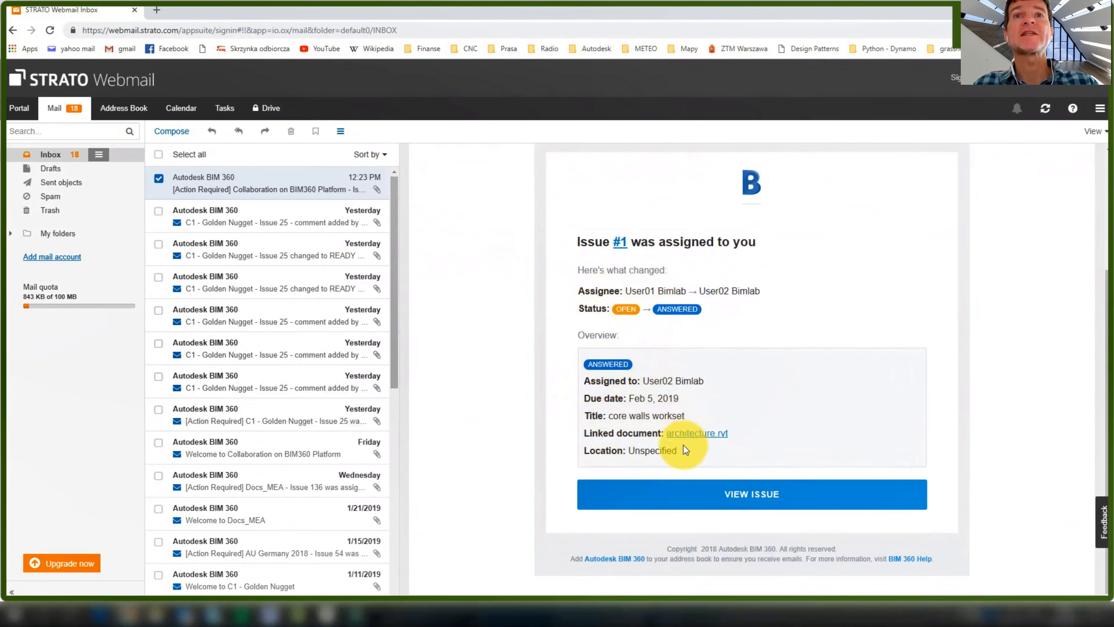
pyautogui.click(676, 488)
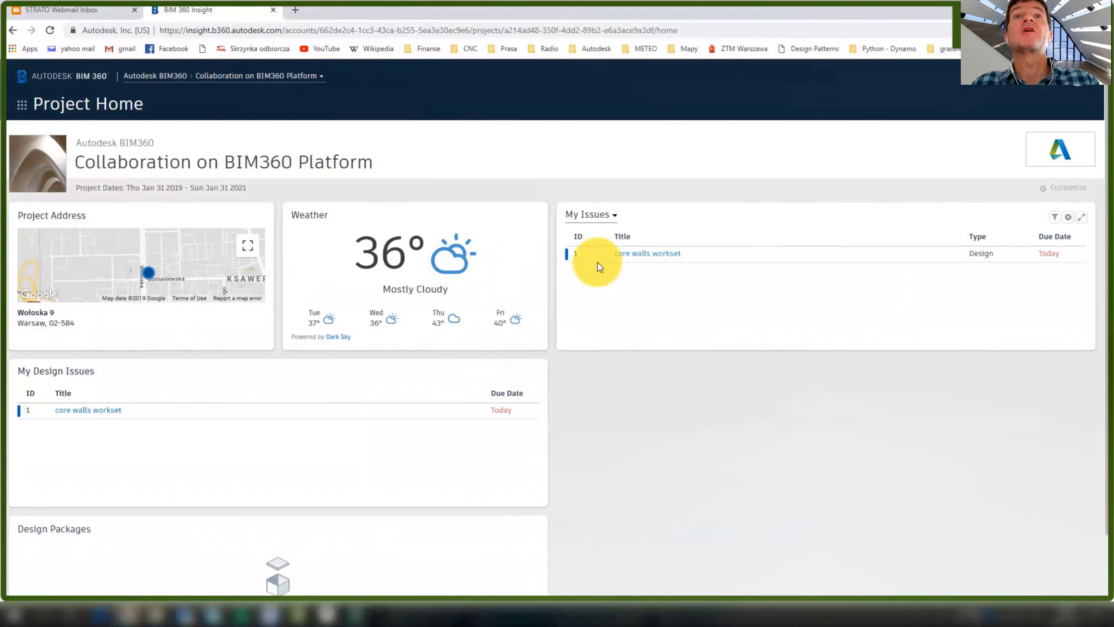
# Open the core walls workset issue, load architecture.rvt's Level 3 sheet, then close the issue panel
pyautogui.click(657, 259)
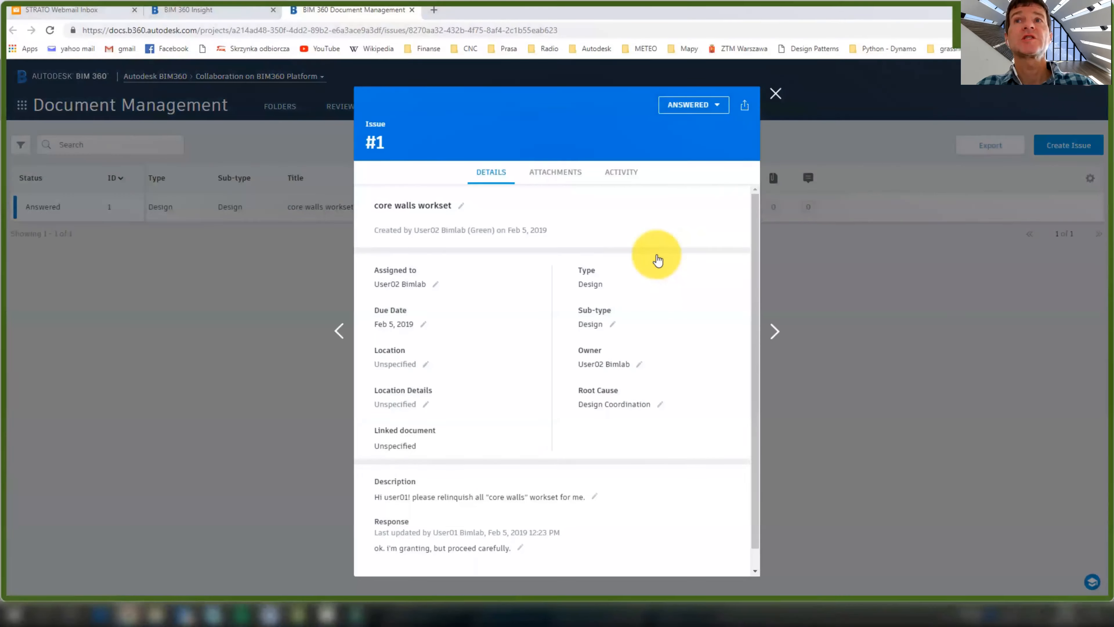
pyautogui.scroll(-1, 570, 377)
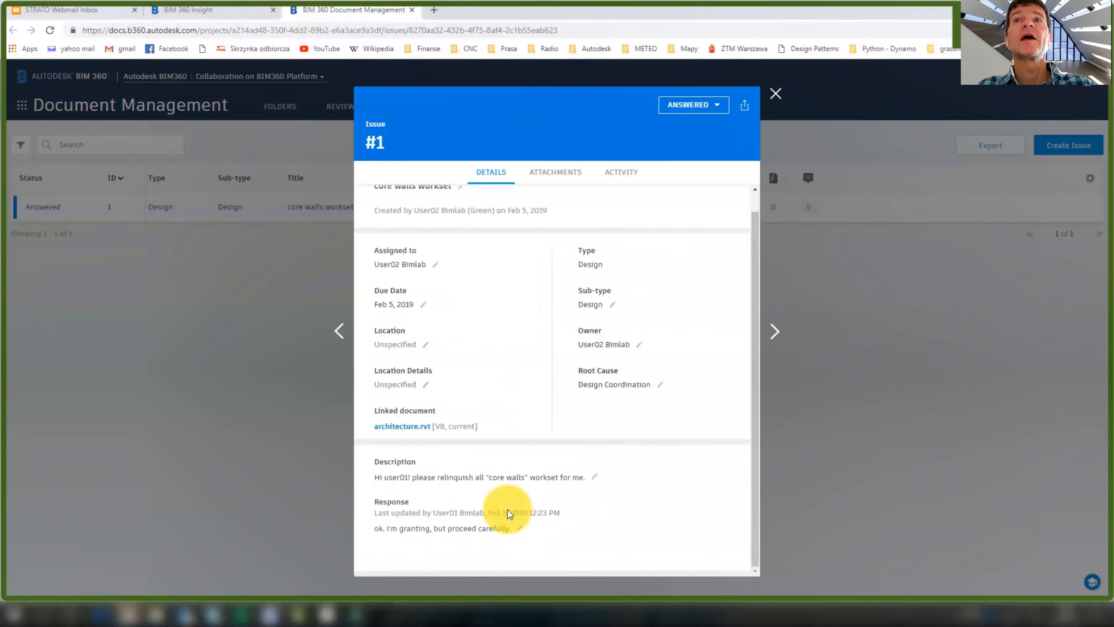
pyautogui.click(407, 426)
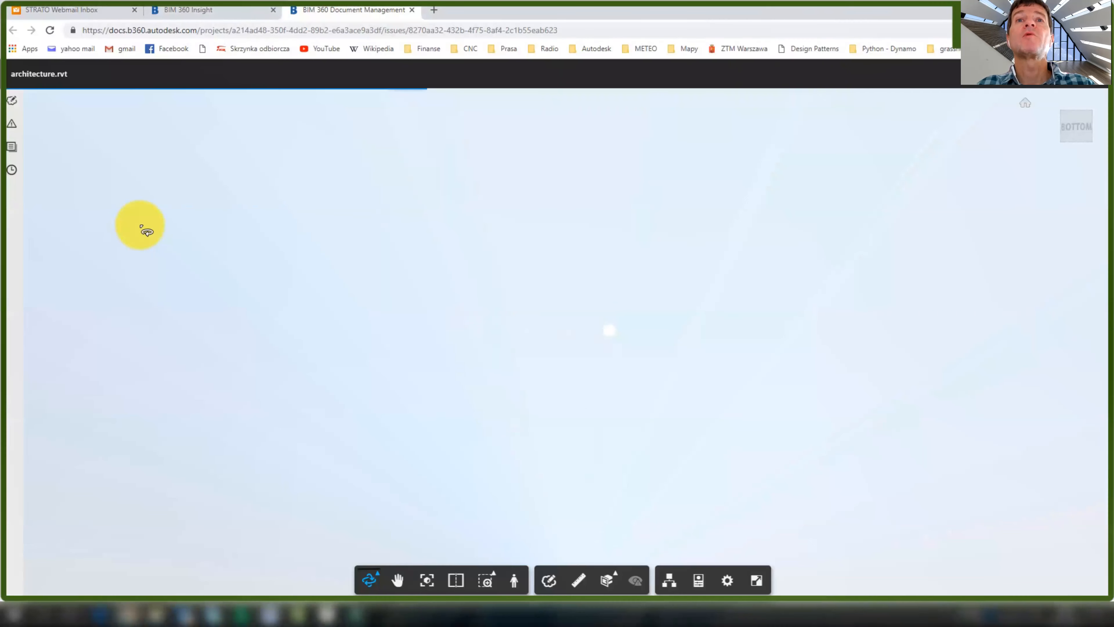
pyautogui.click(12, 147)
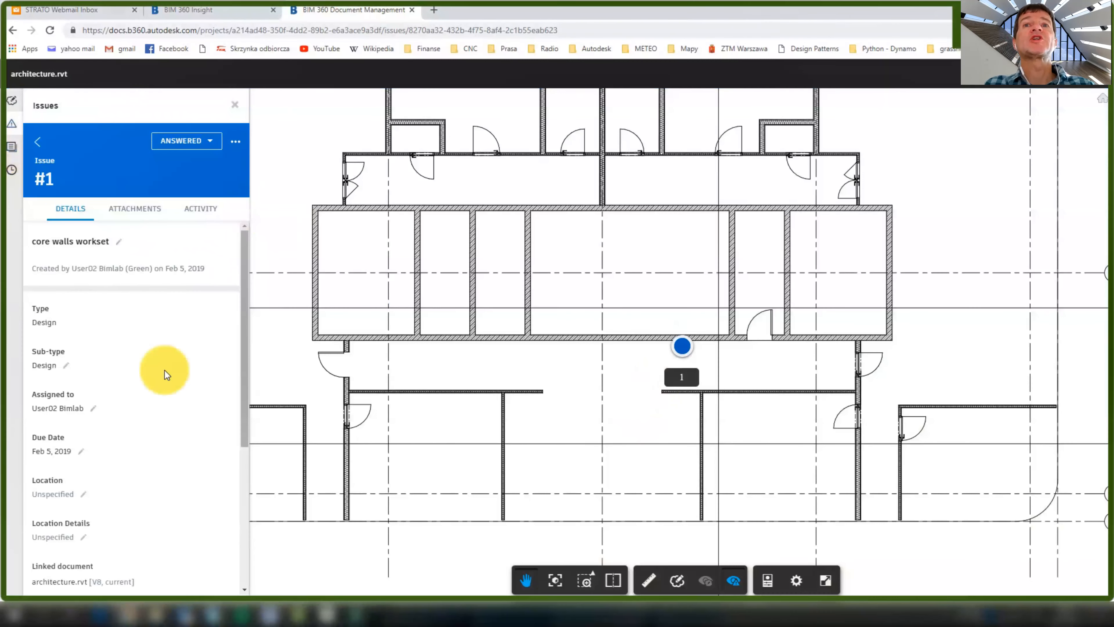
pyautogui.scroll(-5, 165, 363)
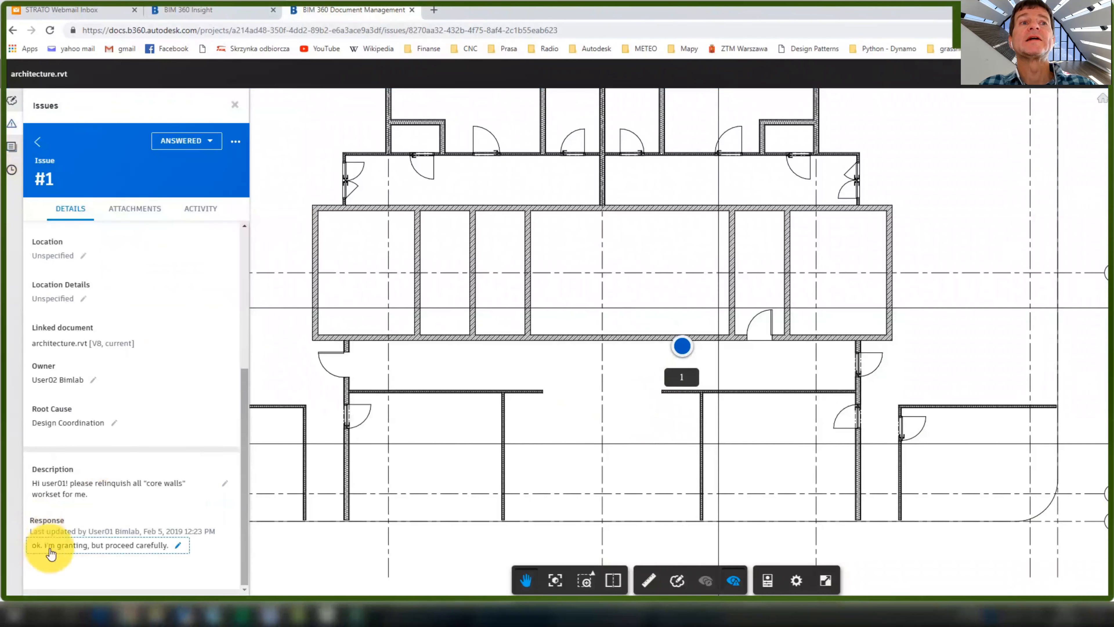
pyautogui.click(234, 105)
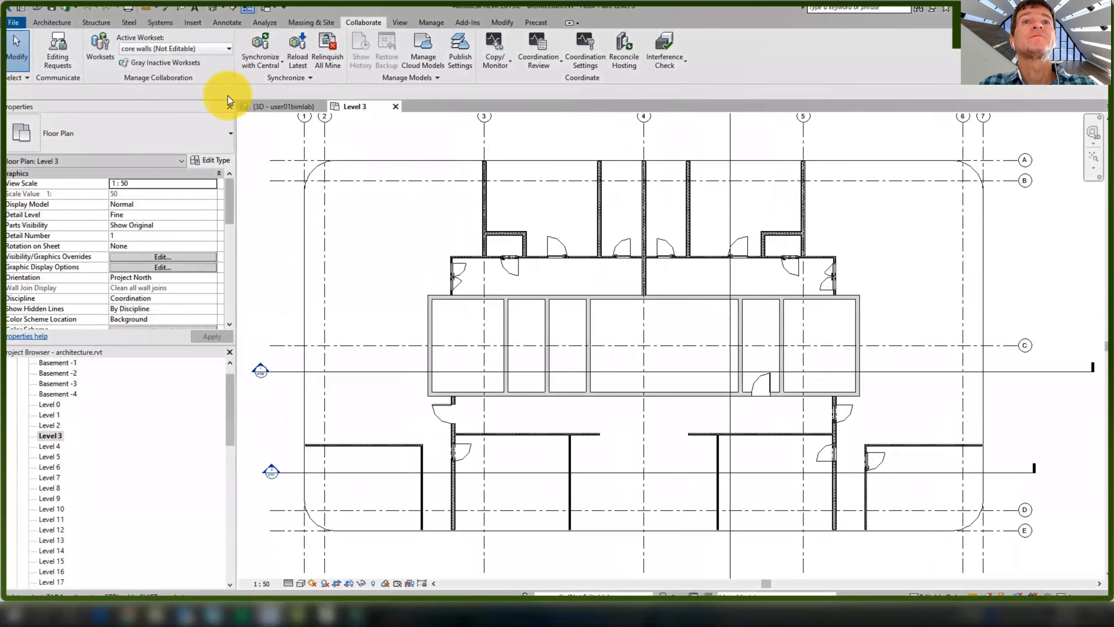
# Add wall-face aligned dimensions 5399, 1951 and 1959 on the Level 3 plan
pyautogui.click(100, 46)
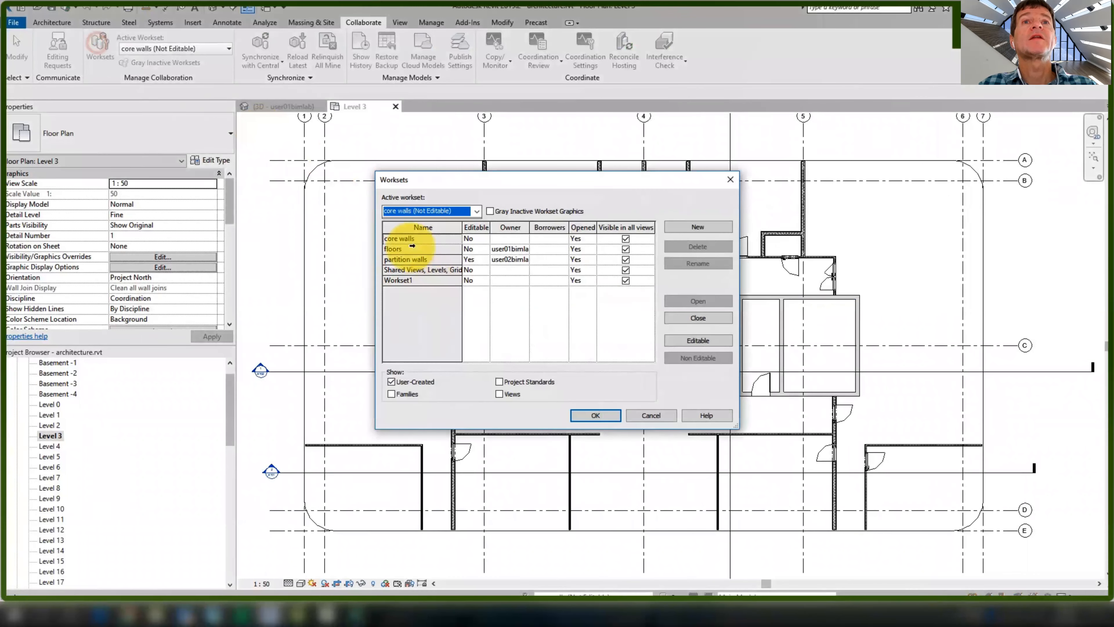
pyautogui.click(595, 416)
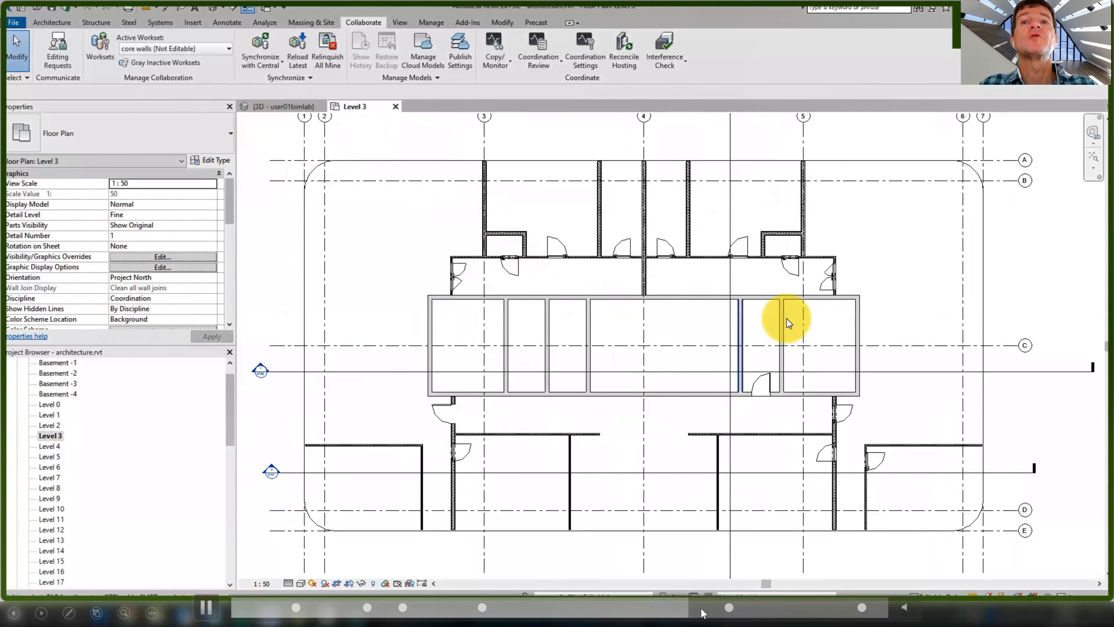
pyautogui.scroll(3, 767, 371)
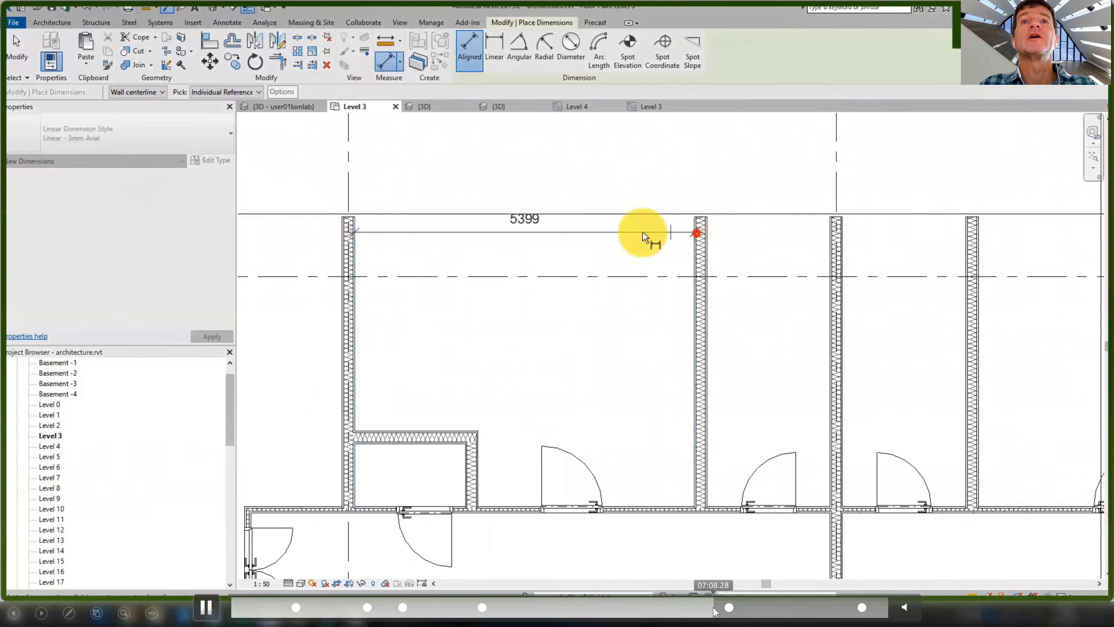
pyautogui.click(654, 239)
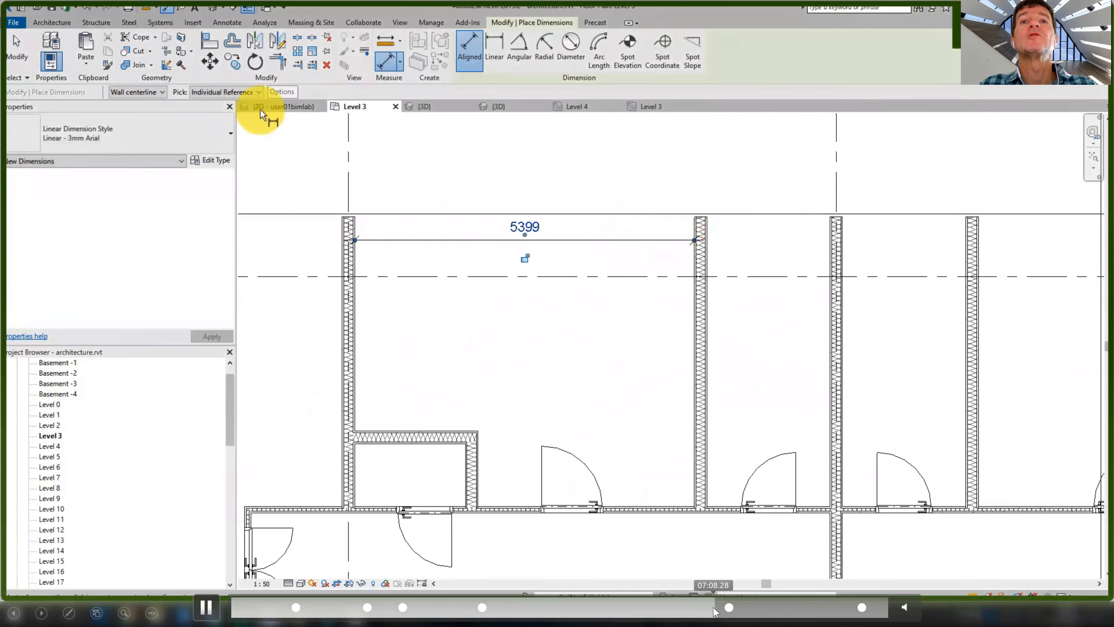
pyautogui.click(145, 91)
pyautogui.click(147, 108)
pyautogui.click(707, 241)
pyautogui.click(827, 241)
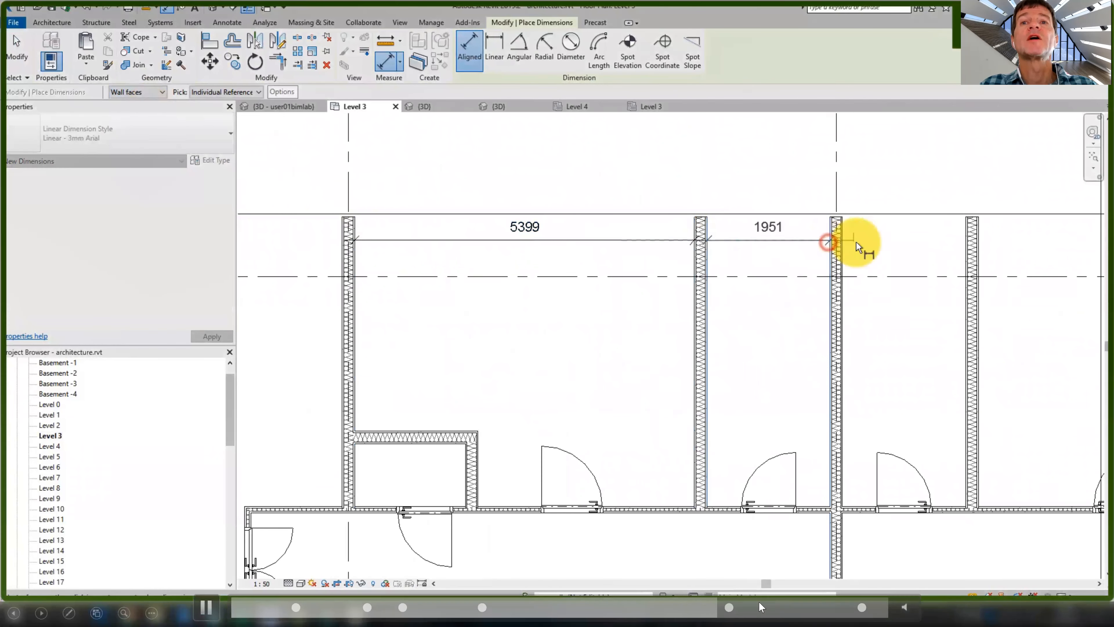
pyautogui.click(843, 241)
pyautogui.click(963, 244)
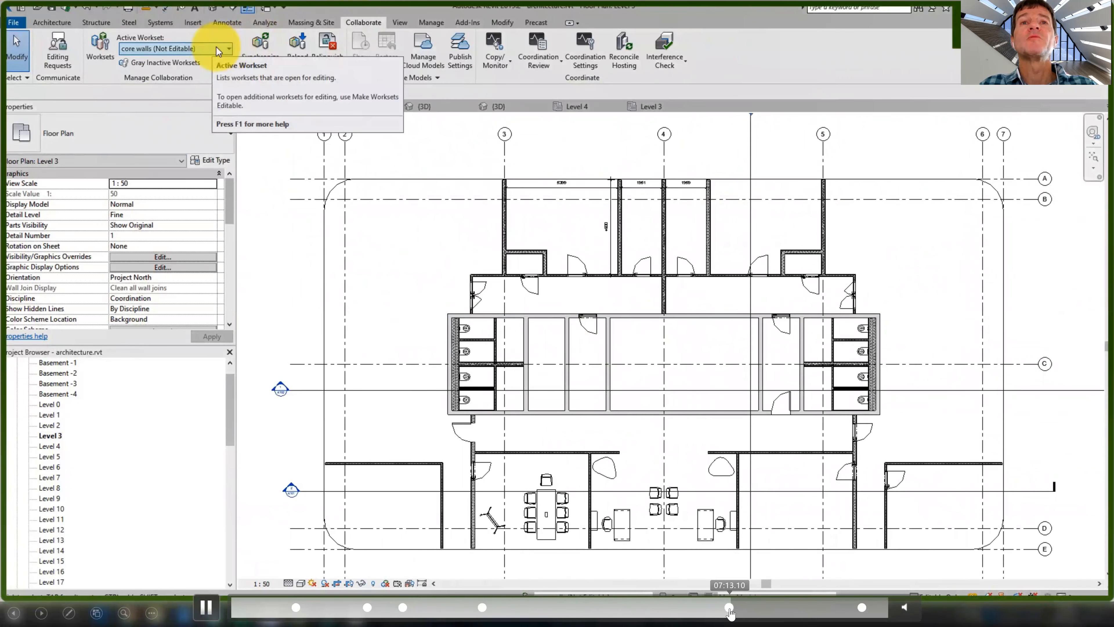
# Synchronize with the cloud central using the comment 'furniture and wc'
pyautogui.click(260, 43)
pyautogui.click(548, 339)
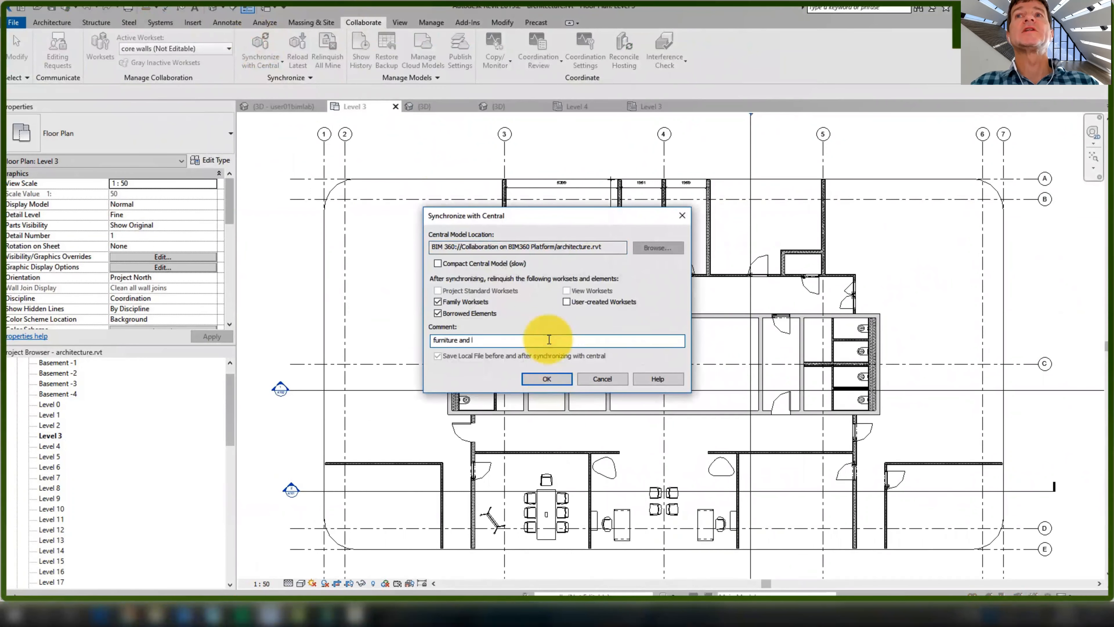
pyautogui.write('furniture and wc')
pyautogui.press('Return')
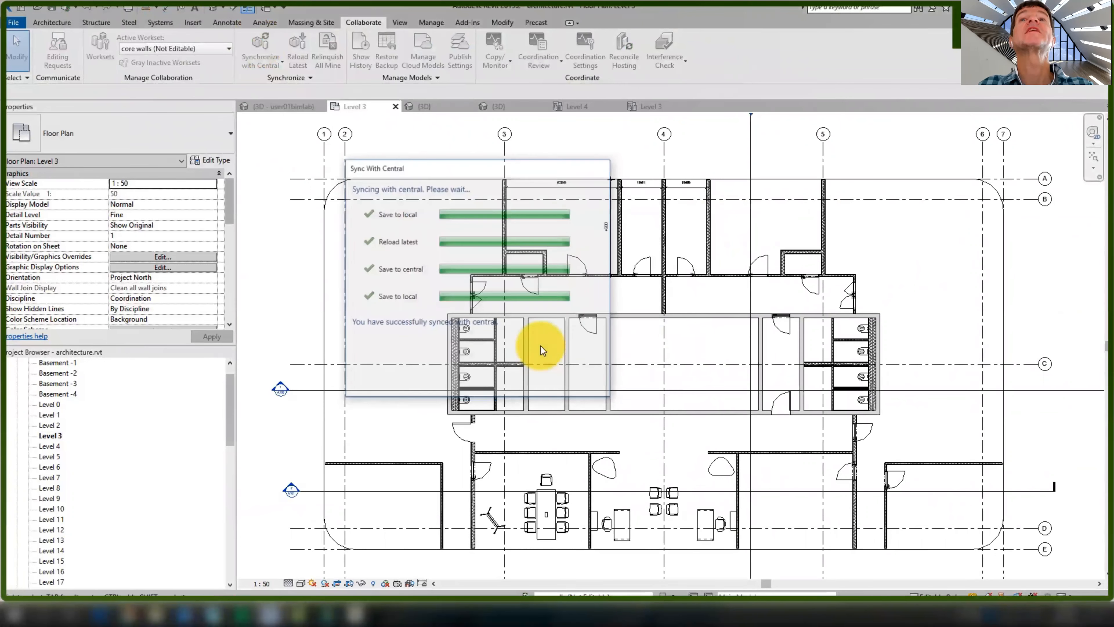
# Review the 26 cloud versions of architecture.rvt in the BIM360 collaboration project
pyautogui.click(434, 65)
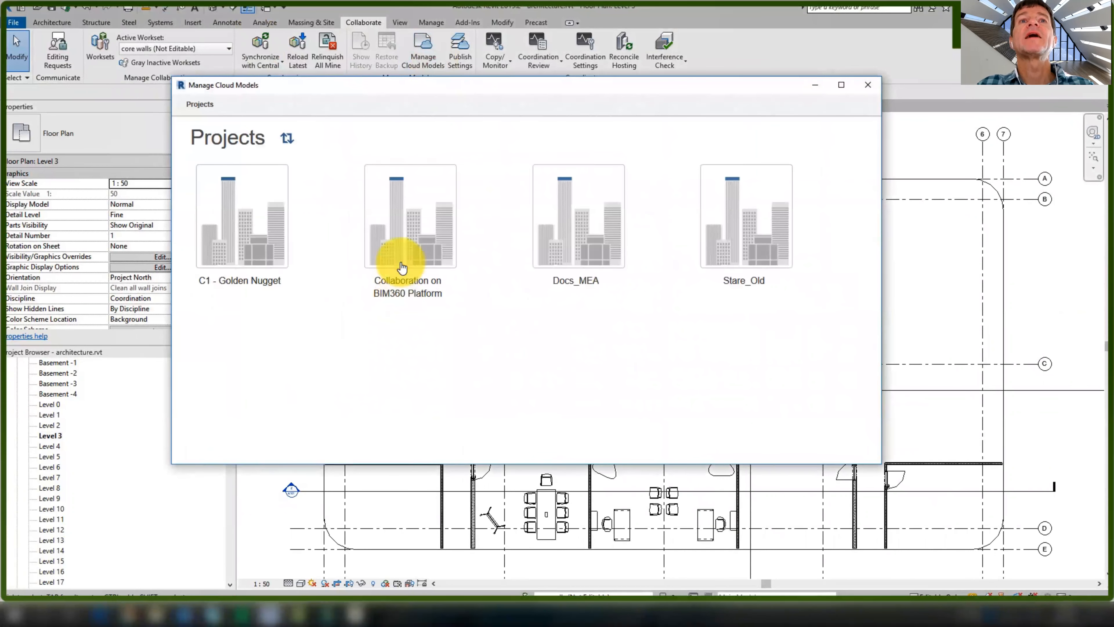
pyautogui.click(402, 267)
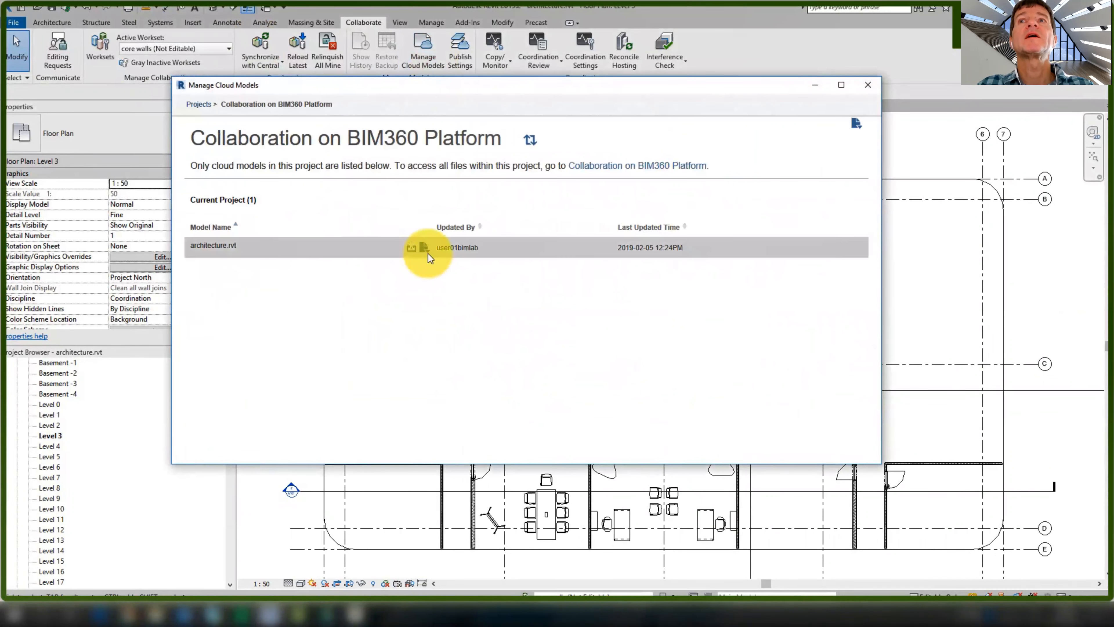
pyautogui.click(428, 252)
pyautogui.click(427, 303)
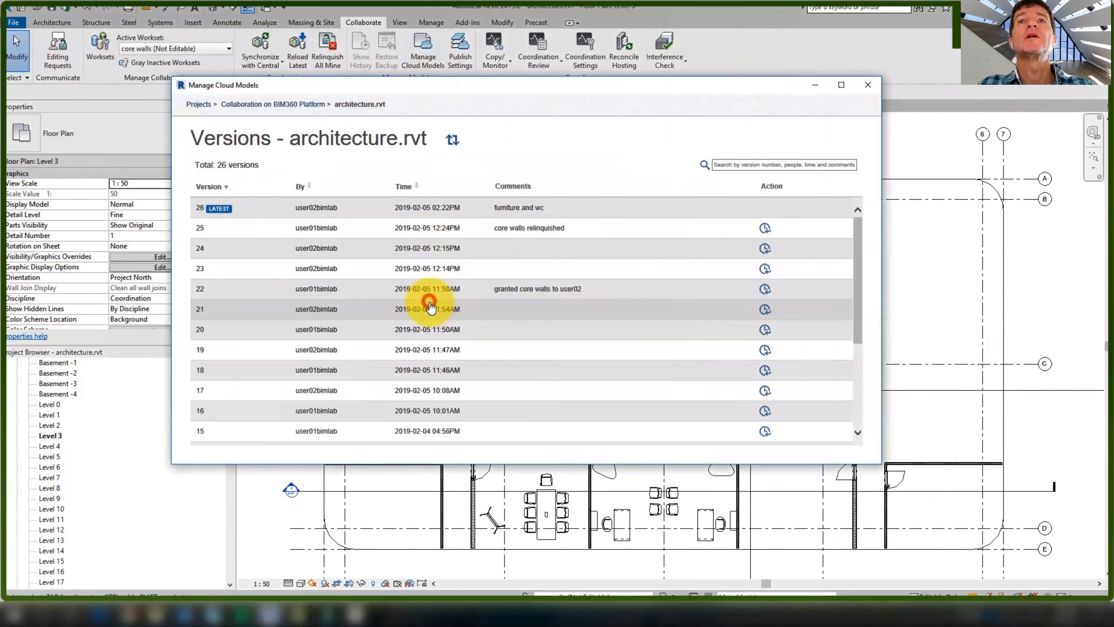
pyautogui.click(289, 104)
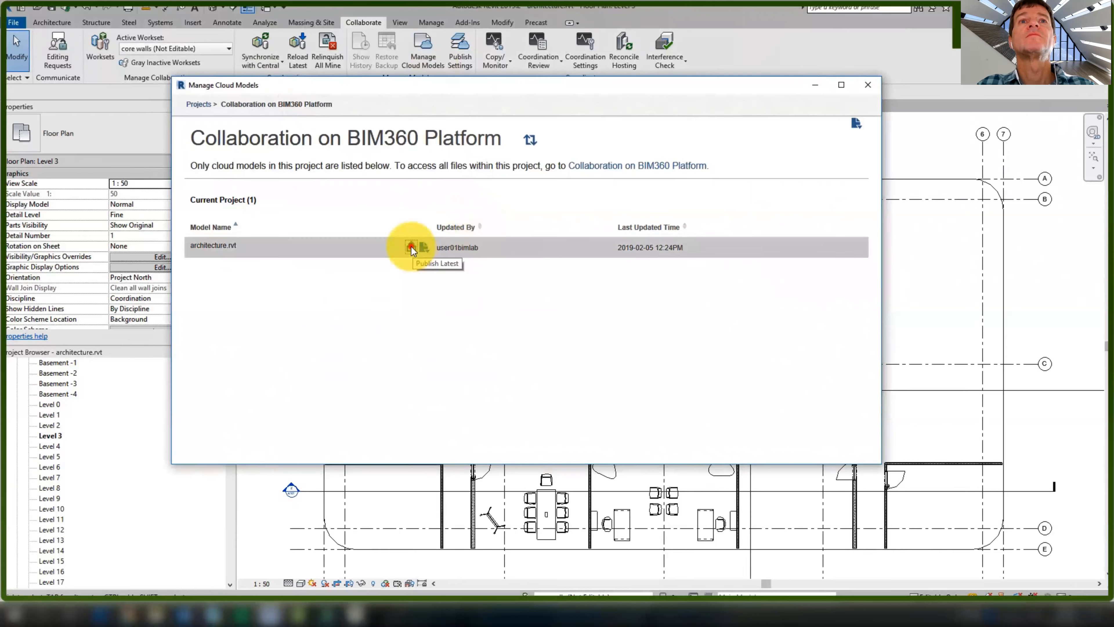
# Publish the latest architecture.rvt version, then bring the left toilet block into view
pyautogui.click(411, 248)
pyautogui.click(641, 263)
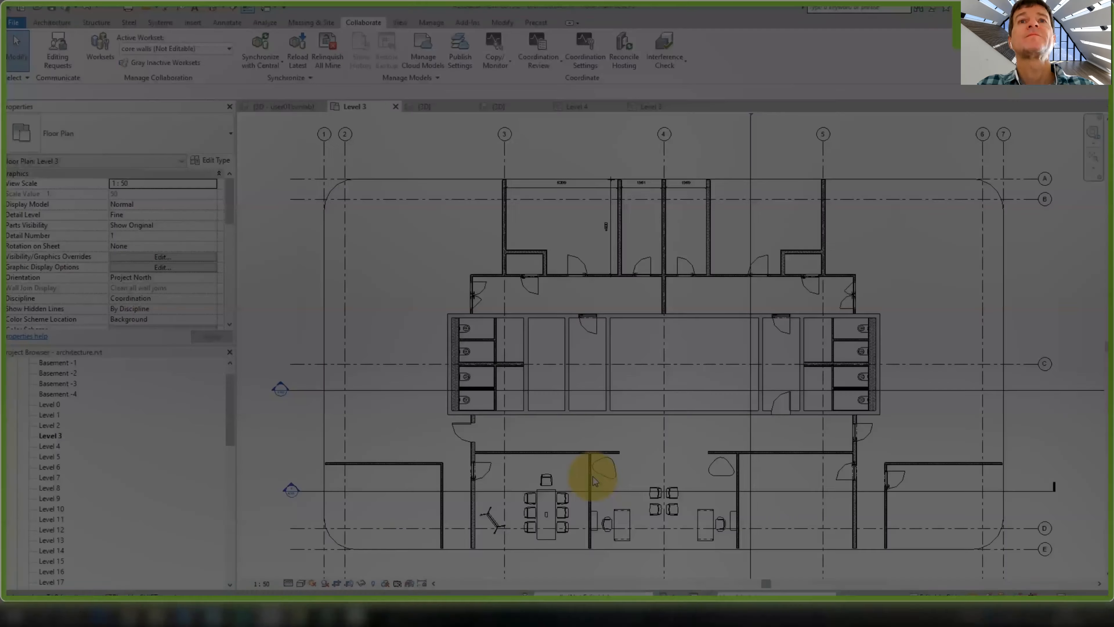
pyautogui.moveTo(651, 440); pyautogui.dragTo(604, 440, button='middle')
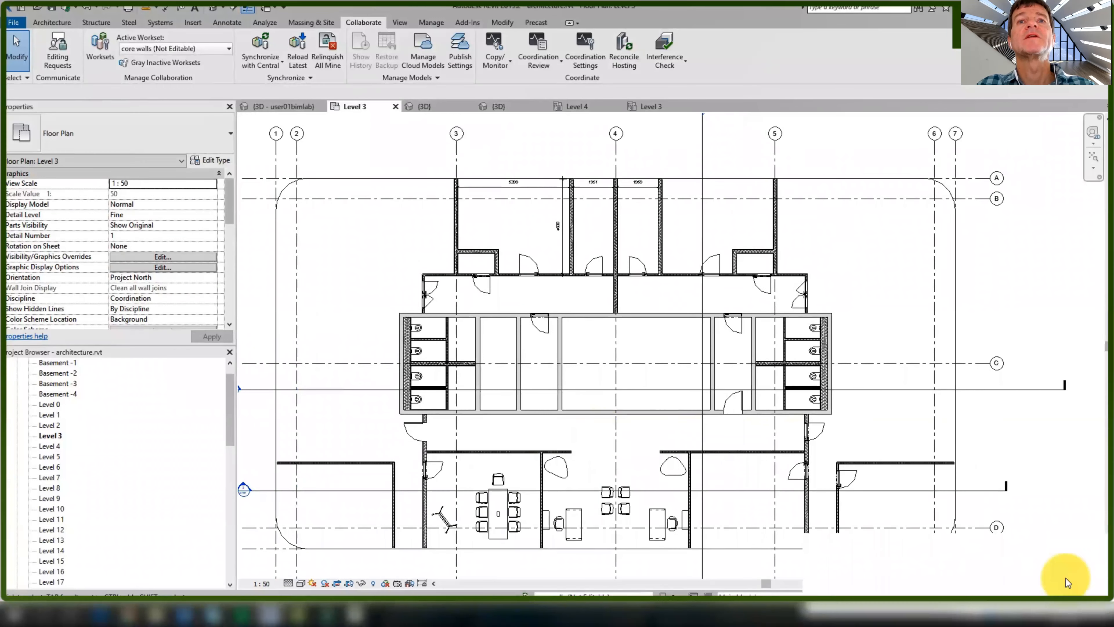
pyautogui.scroll(3, 592, 434)
pyautogui.moveTo(316, 354); pyautogui.dragTo(352, 344, button='middle')
pyautogui.scroll(2, 367, 394)
pyautogui.scroll(-3, 417, 502)
pyautogui.scroll(5, 438, 312)
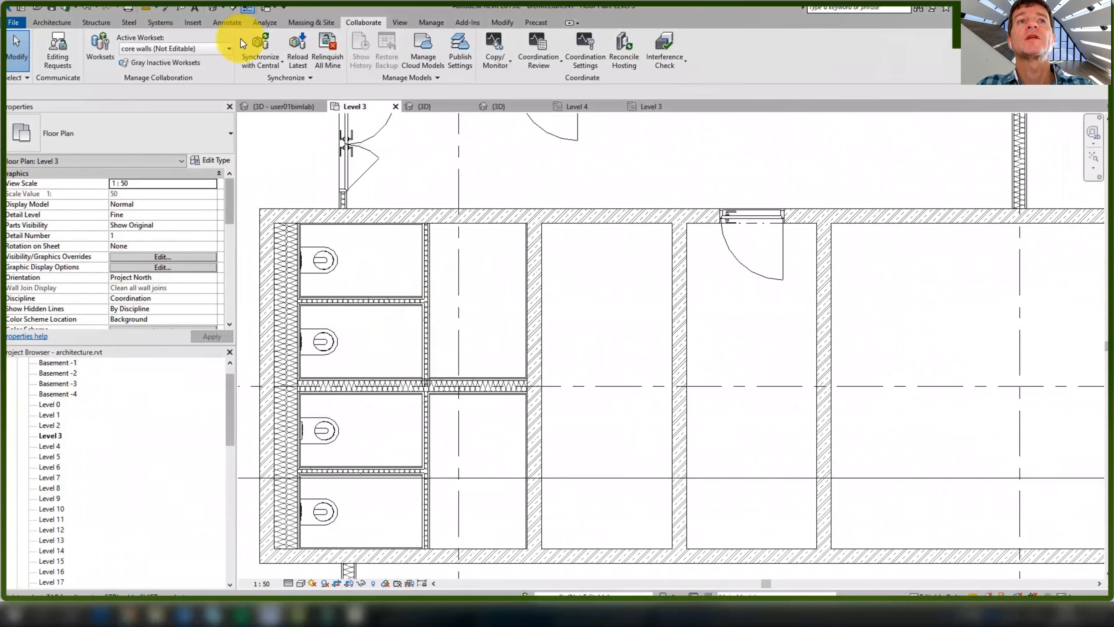
pyautogui.click(52, 23)
pyautogui.click(94, 42)
# Place an 800x1970 Single-Wing door in the toilet cubicle wall, then start Create Similar
pyautogui.click(136, 140)
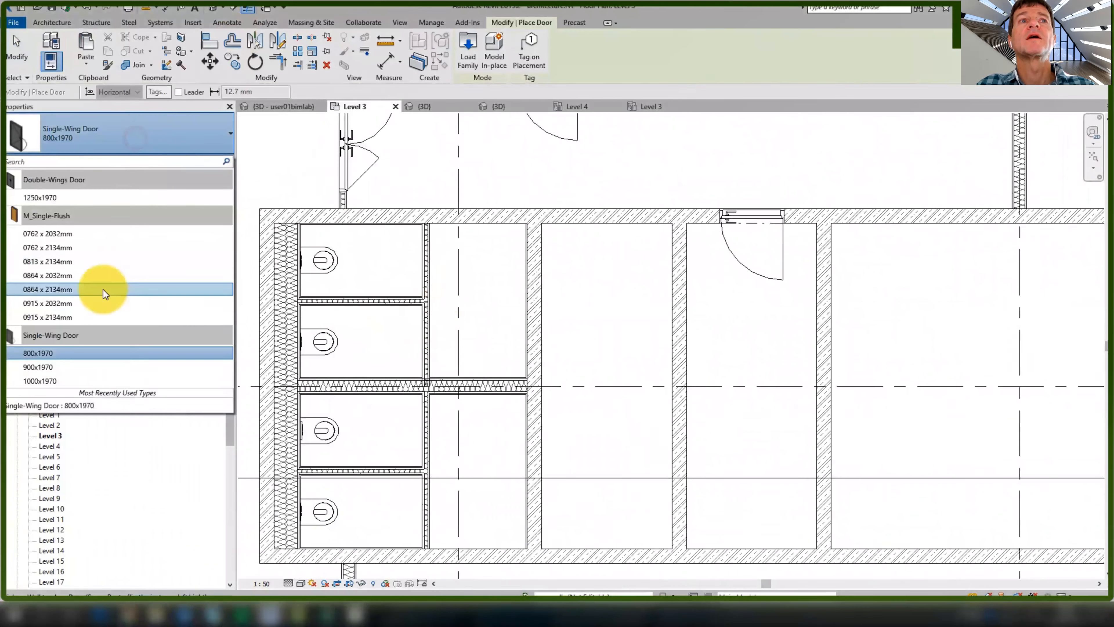
pyautogui.click(100, 354)
pyautogui.scroll(3, 430, 256)
pyautogui.click(416, 388)
pyautogui.press('Escape')
pyautogui.rightClick(454, 336)
pyautogui.click(505, 400)
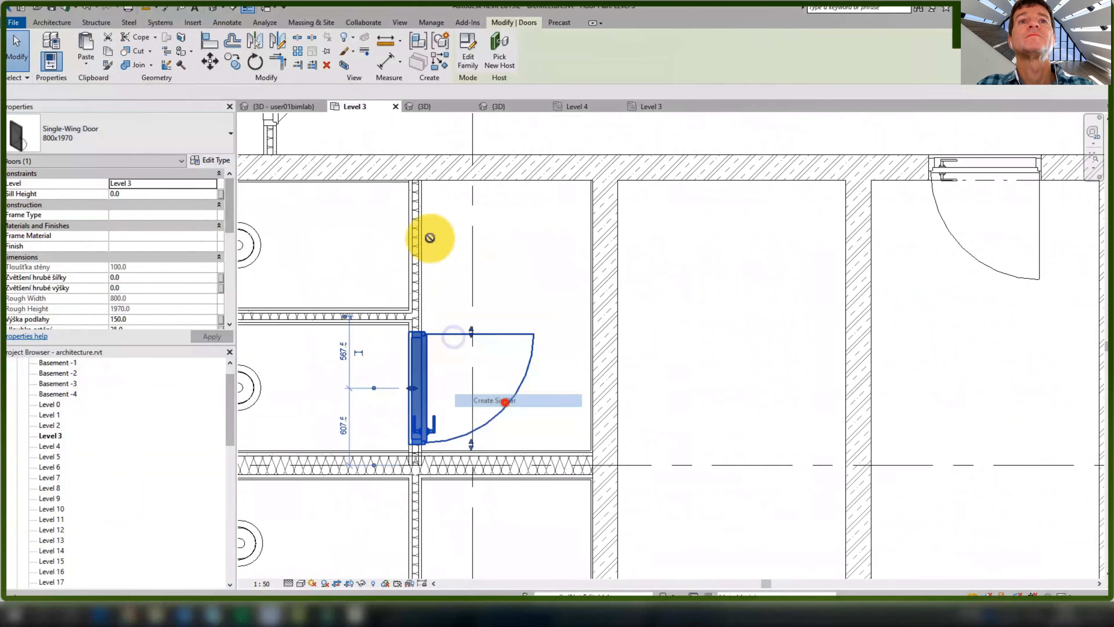
# Skip ahead and pause the tutorial video
pyautogui.click(813, 611)
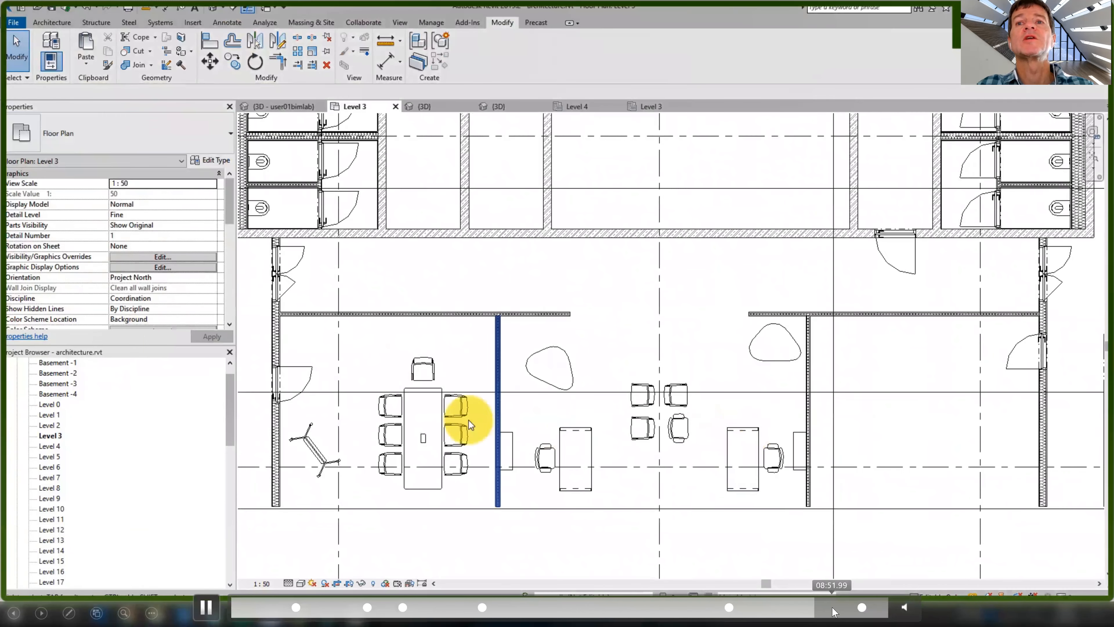
pyautogui.press('space')
pyautogui.click(834, 611)
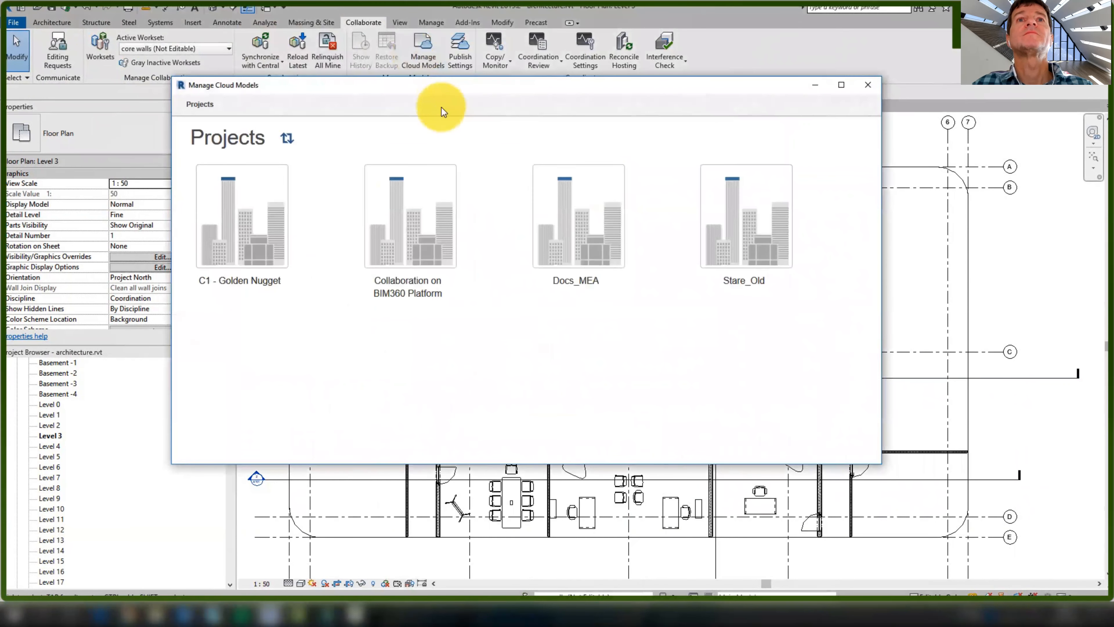
# Publish the latest architecture.rvt in Collaboration on BIM360 Platform, then advance to the Design Review slide
pyautogui.click(398, 257)
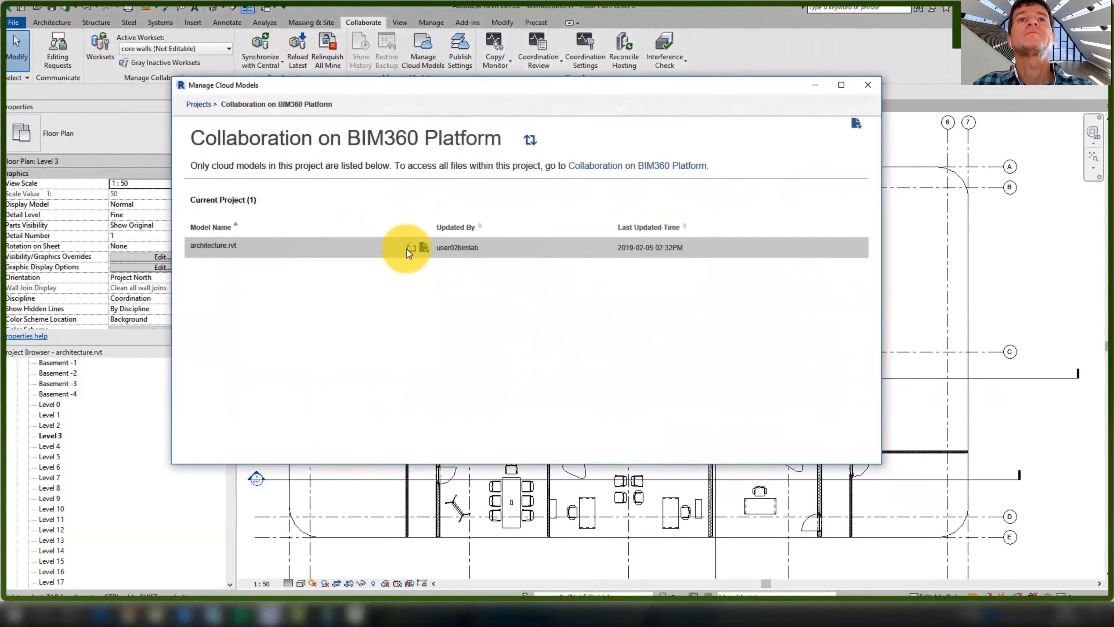
pyautogui.click(411, 248)
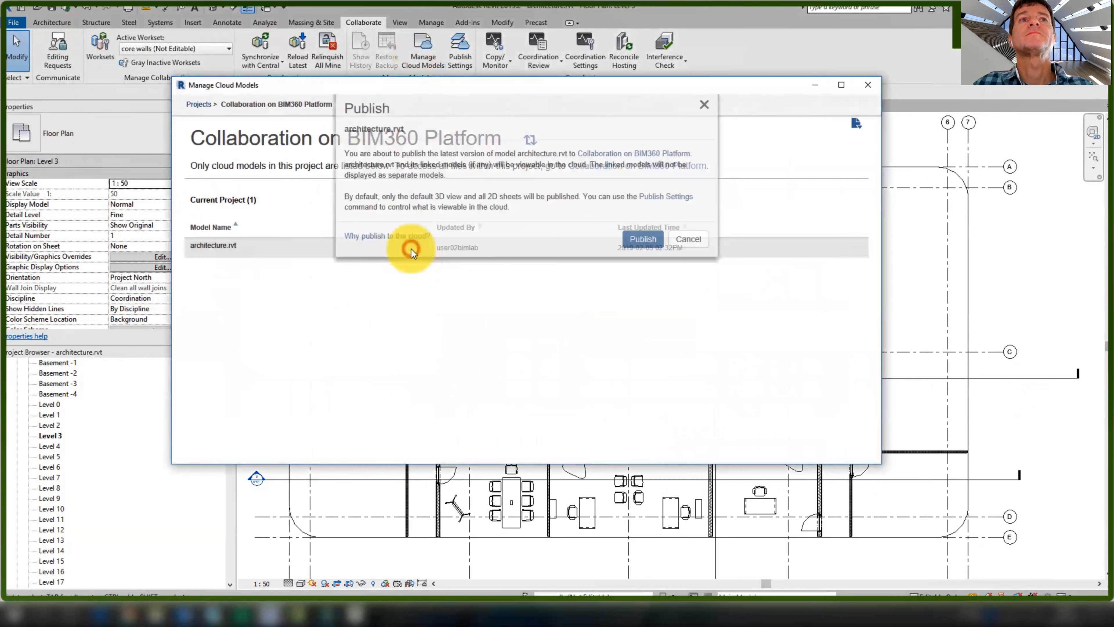
pyautogui.click(634, 262)
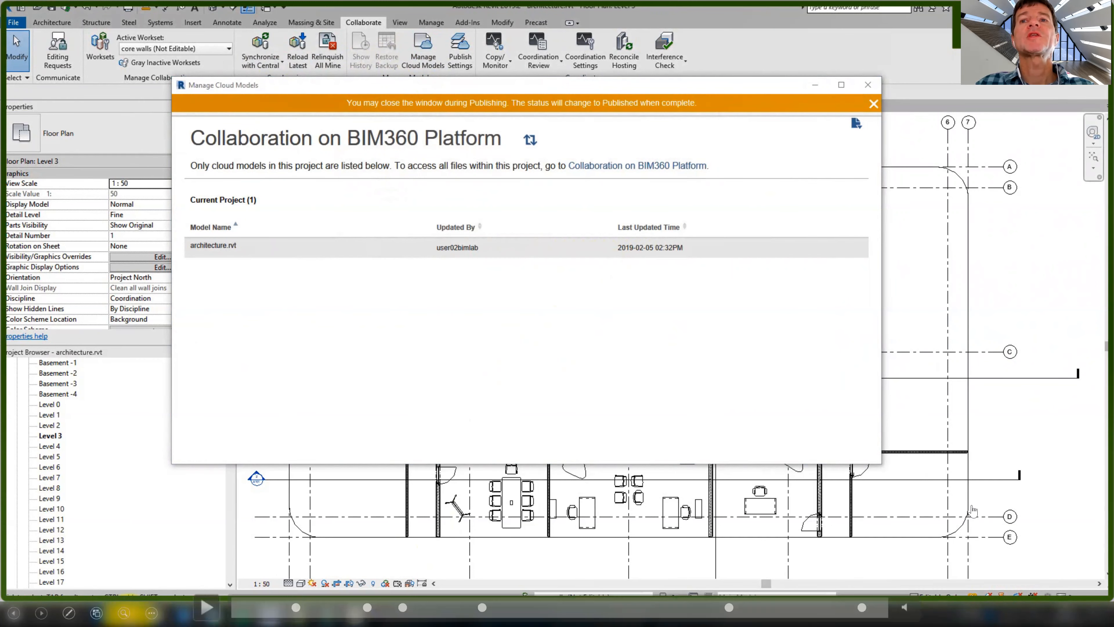
pyautogui.press('Right')
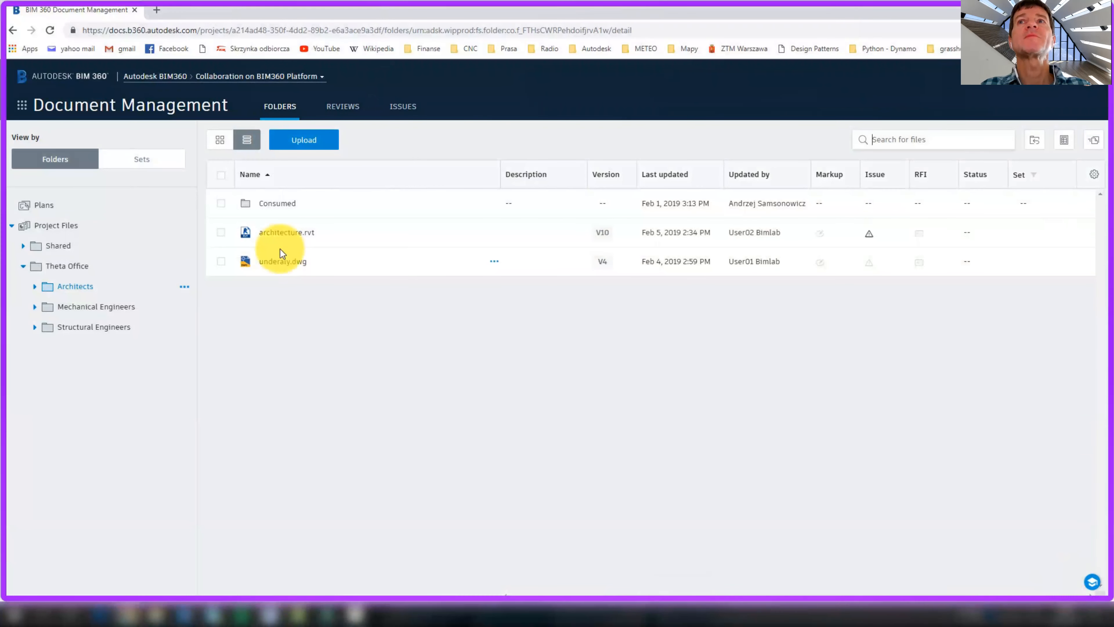
# Open architecture.rvt in the viewer and display its 2D sheet A101 - Level 3
pyautogui.click(285, 234)
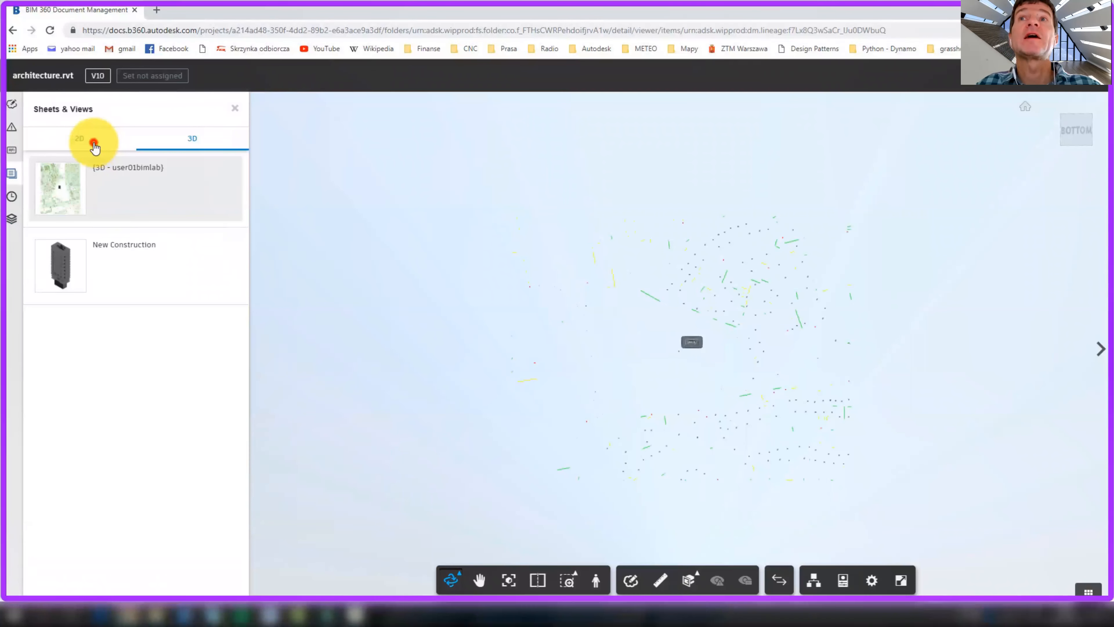
pyautogui.click(94, 144)
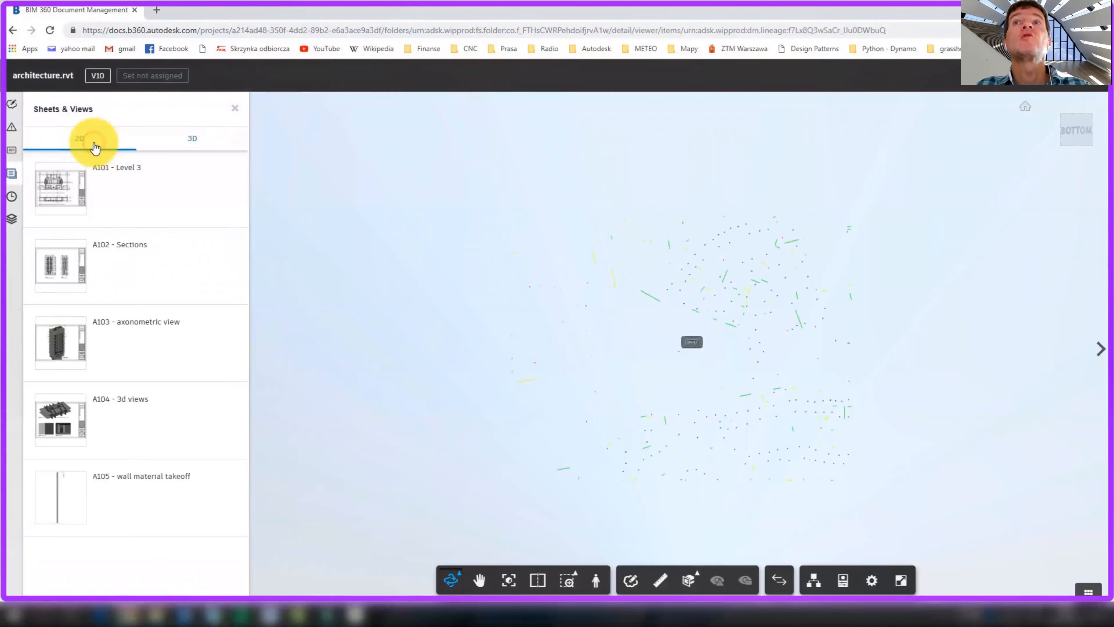
pyautogui.click(106, 196)
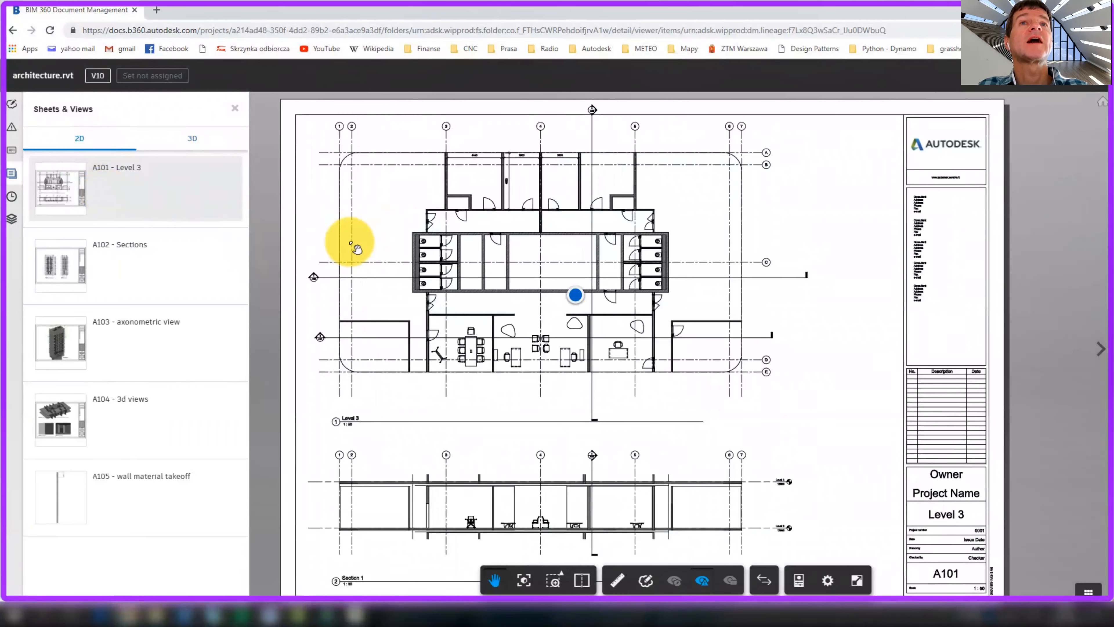
pyautogui.click(576, 296)
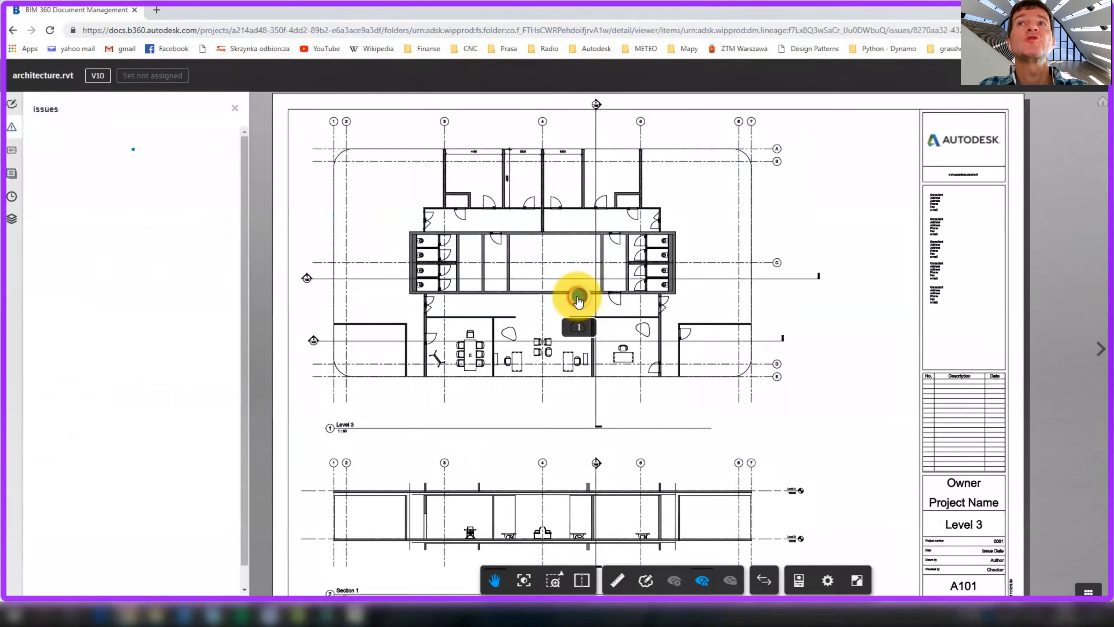
pyautogui.click(200, 157)
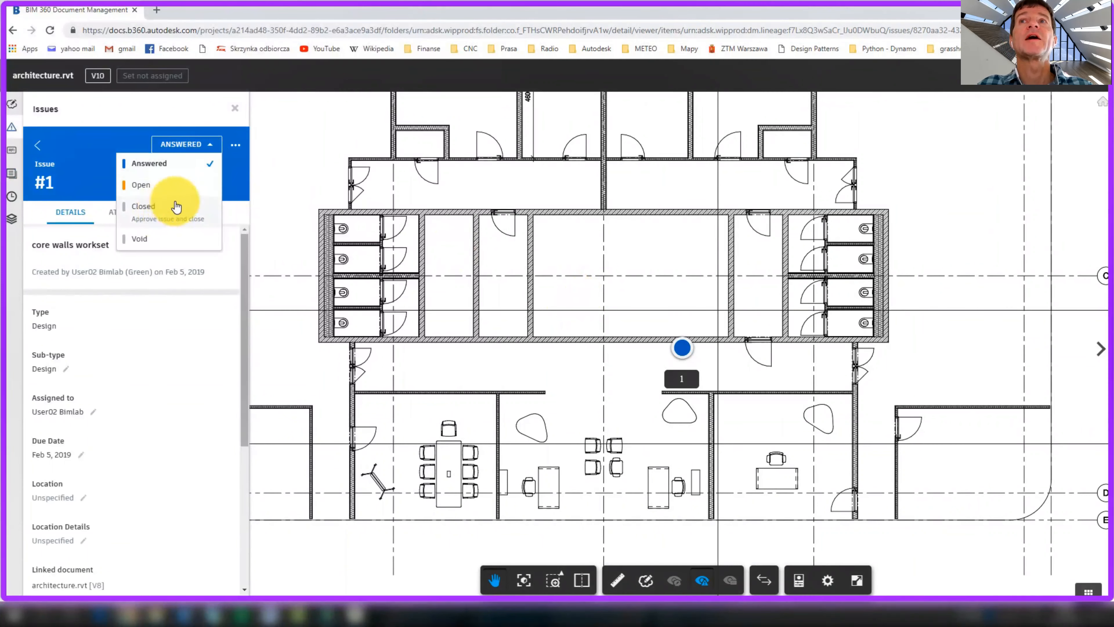
pyautogui.click(149, 210)
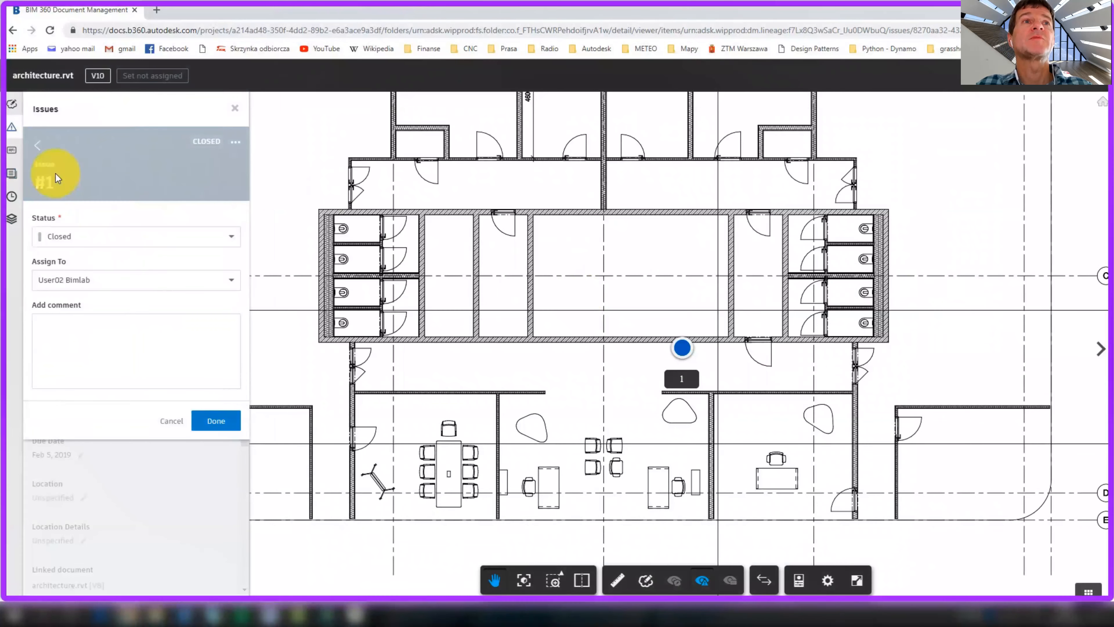
pyautogui.click(218, 420)
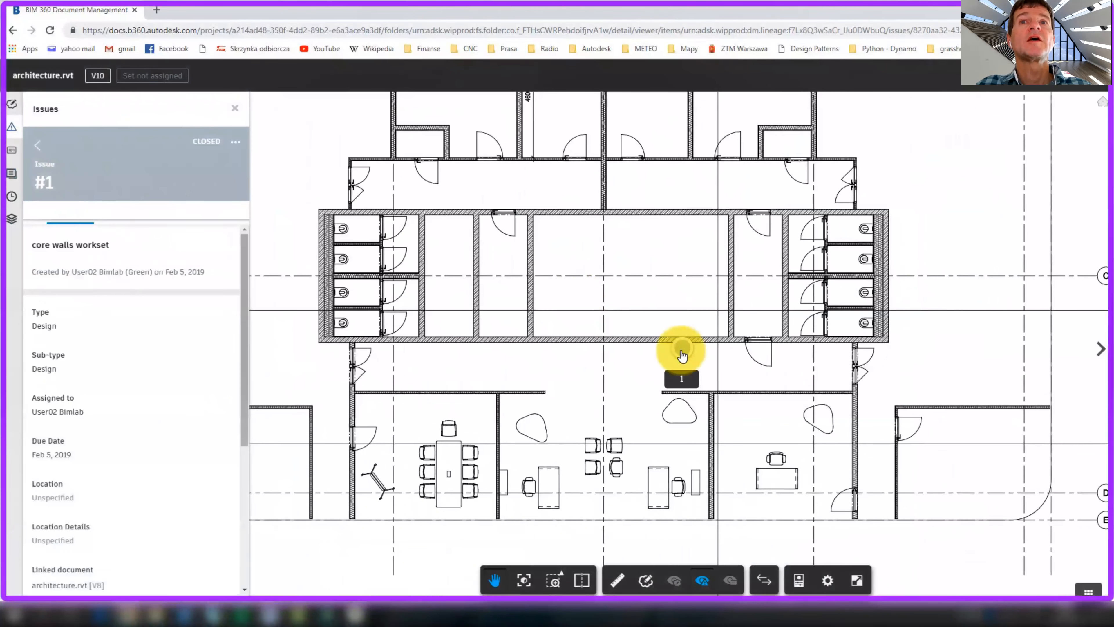
pyautogui.scroll(-3, 127, 417)
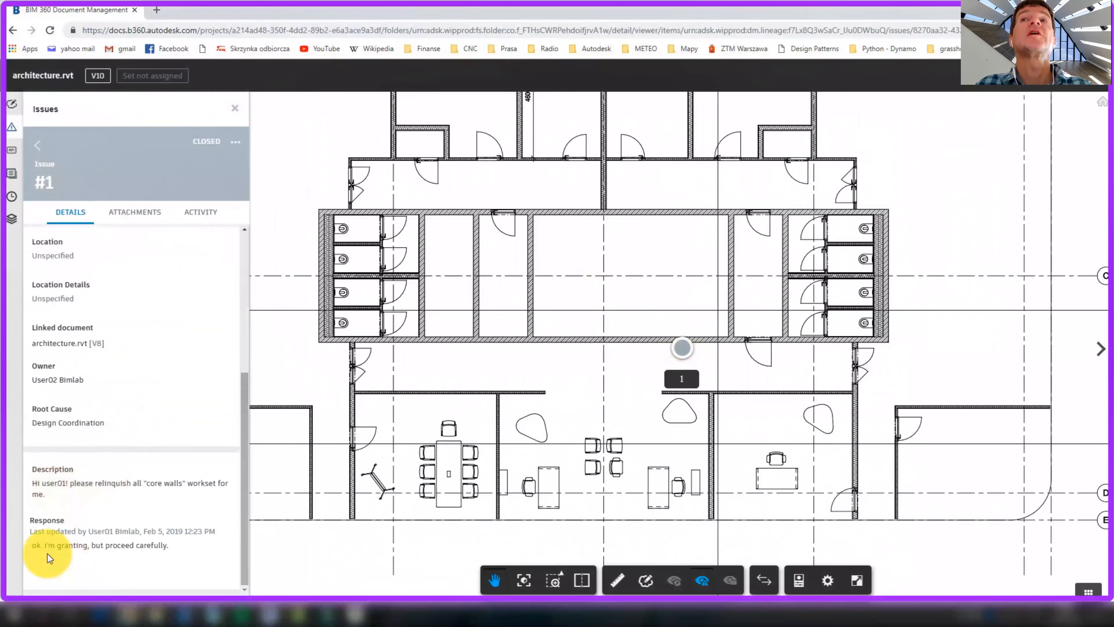
pyautogui.click(544, 378)
pyautogui.scroll(-5, 544, 378)
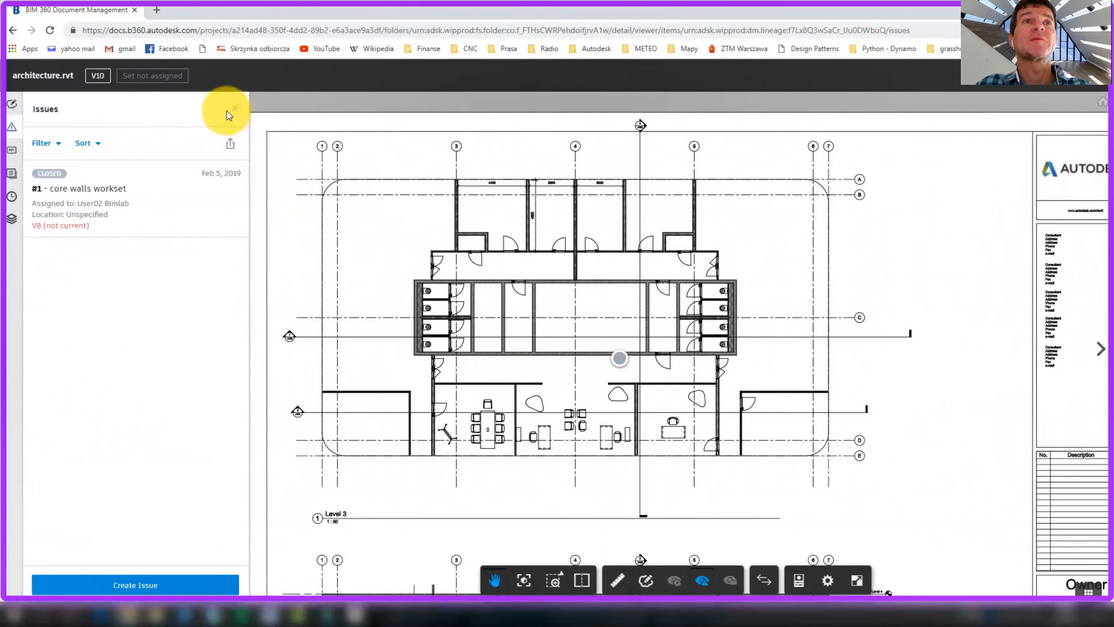
pyautogui.click(235, 109)
pyautogui.scroll(-2, 421, 224)
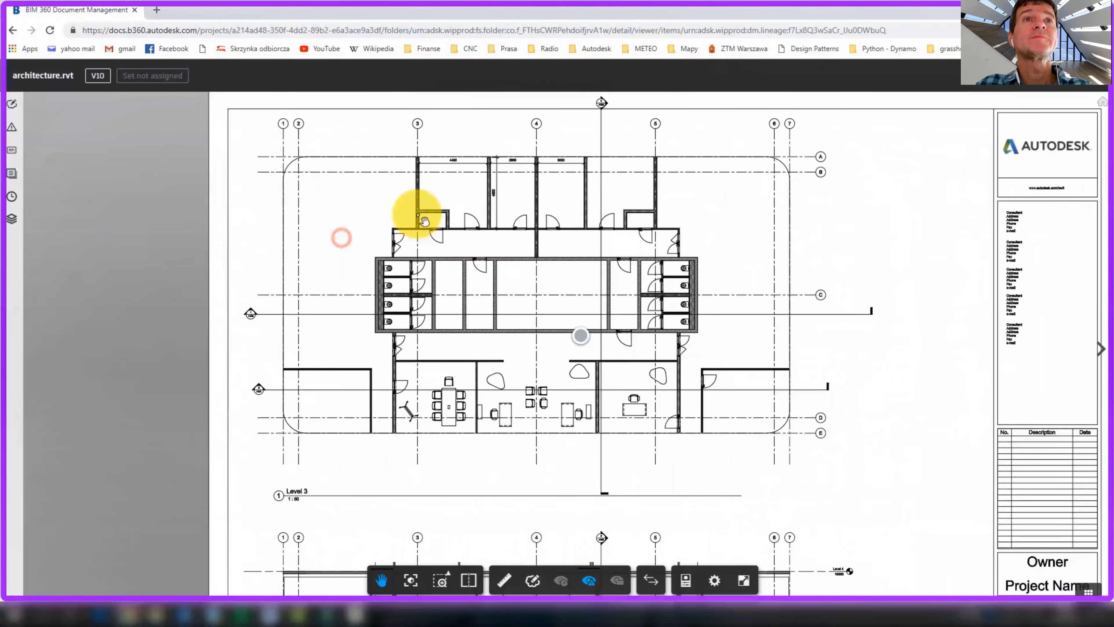
pyautogui.scroll(-4, 432, 236)
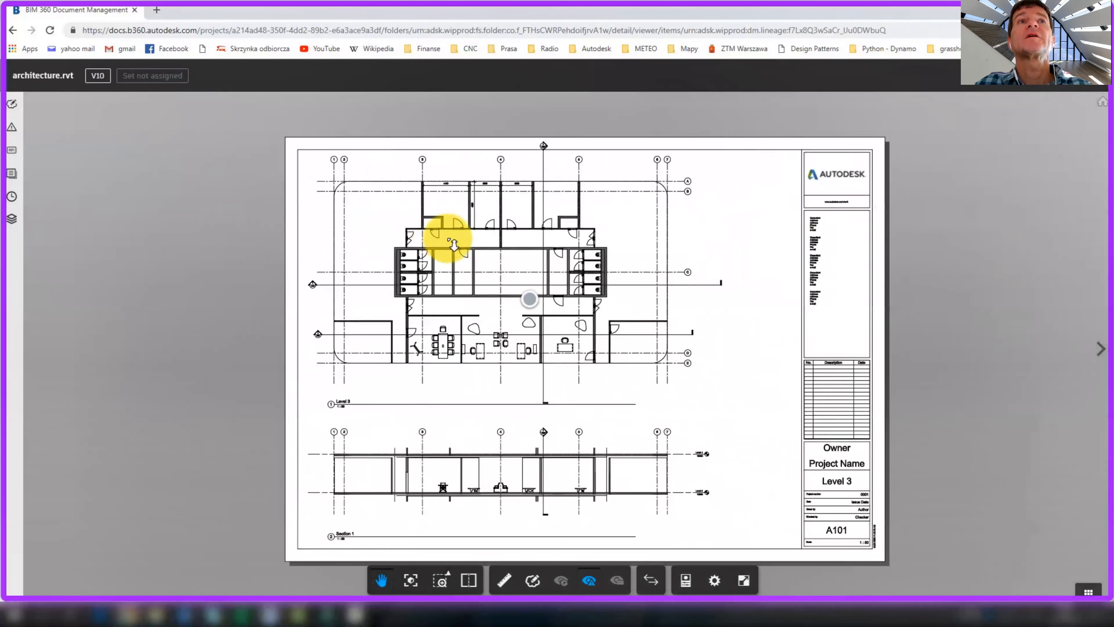
pyautogui.scroll(1, 448, 236)
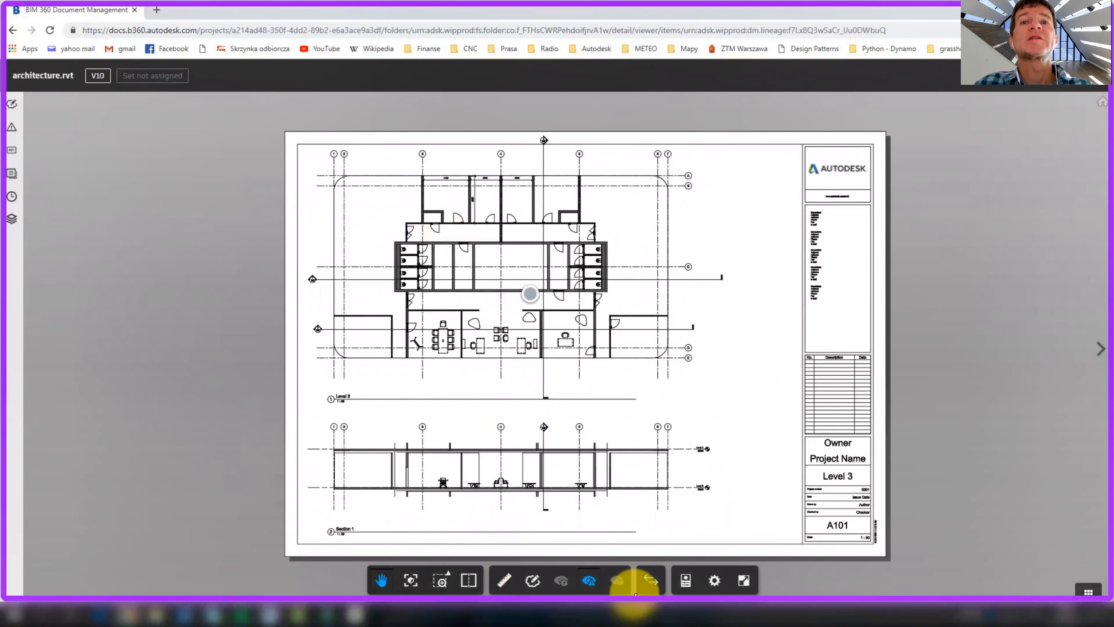
# Show the A101 sheet beside the New Construction 3D view and orbit the tower
pyautogui.click(470, 582)
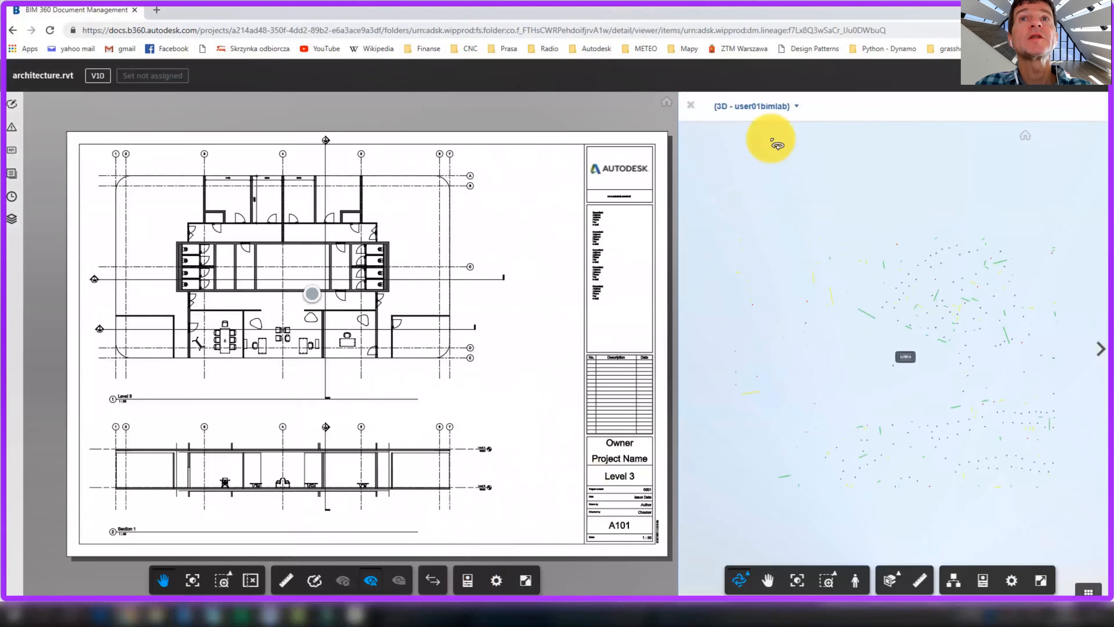
pyautogui.click(770, 107)
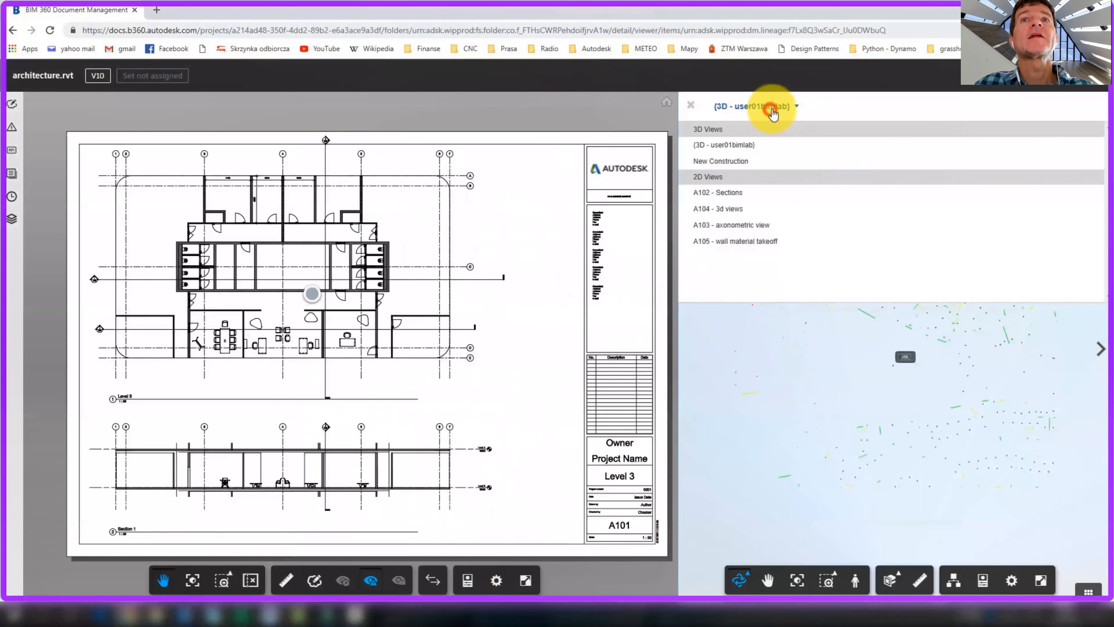
pyautogui.click(738, 163)
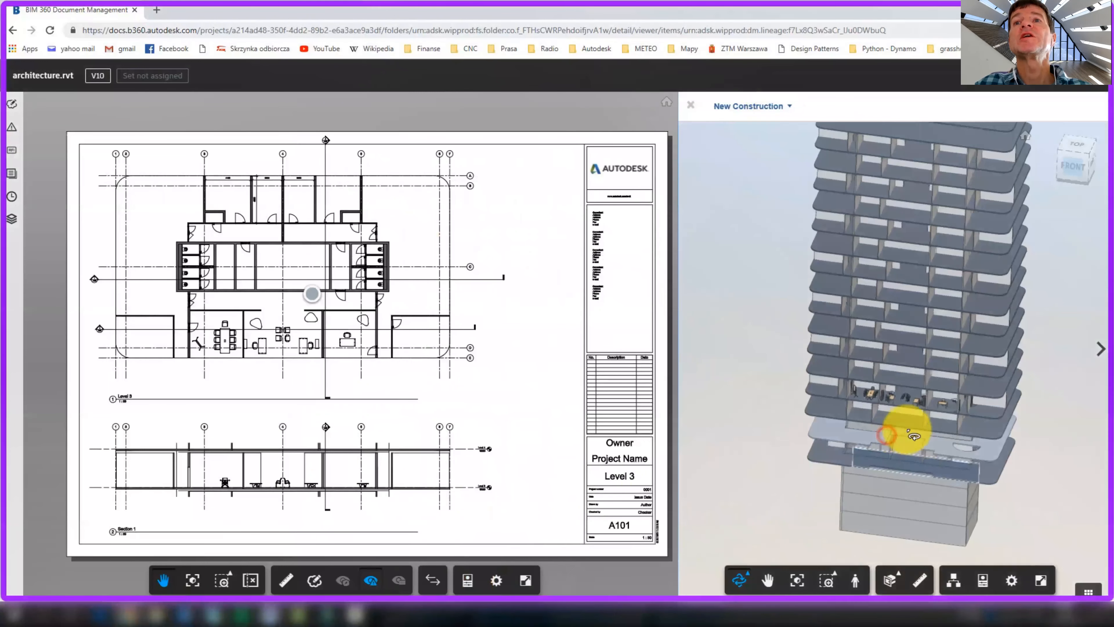
pyautogui.click(751, 575)
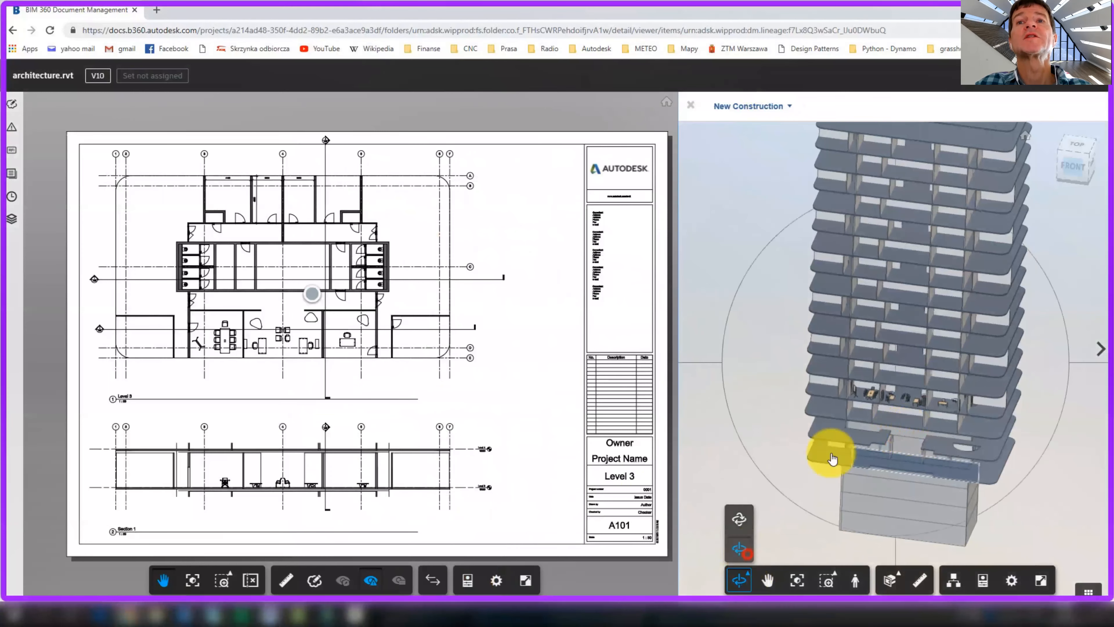
pyautogui.moveTo(853, 423); pyautogui.dragTo(939, 417)
pyautogui.scroll(6, 938, 412)
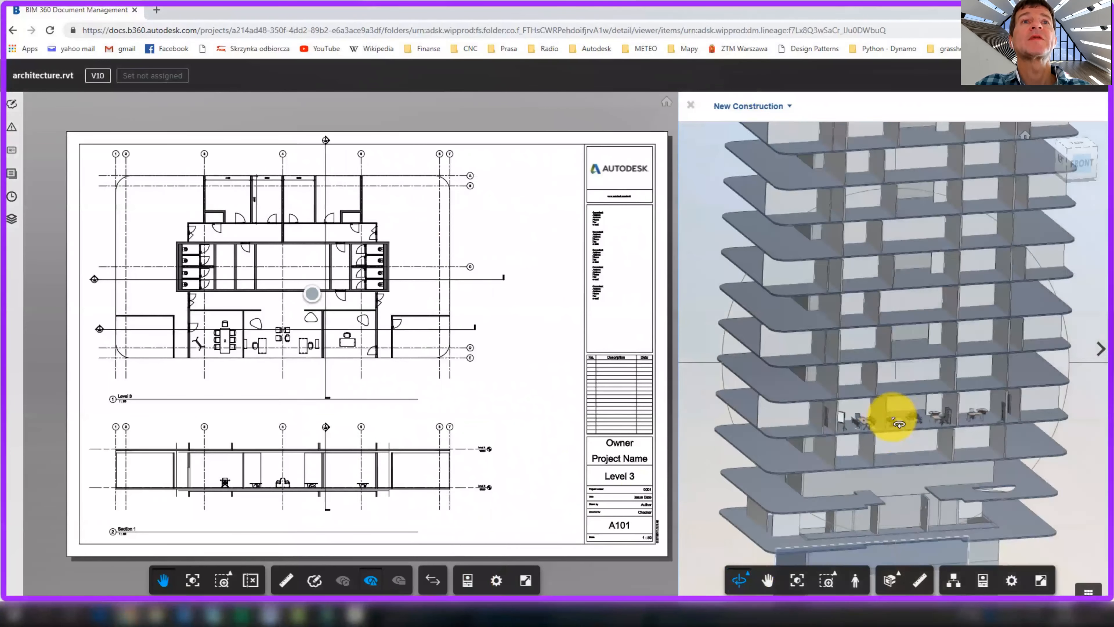
pyautogui.scroll(3, 941, 381)
# Cross-highlight a meeting-room wall, a horizontal wall and the curved table between sheet and 3D
pyautogui.click(950, 388)
pyautogui.moveTo(327, 158); pyautogui.dragTo(414, 383)
pyautogui.scroll(4, 388, 419)
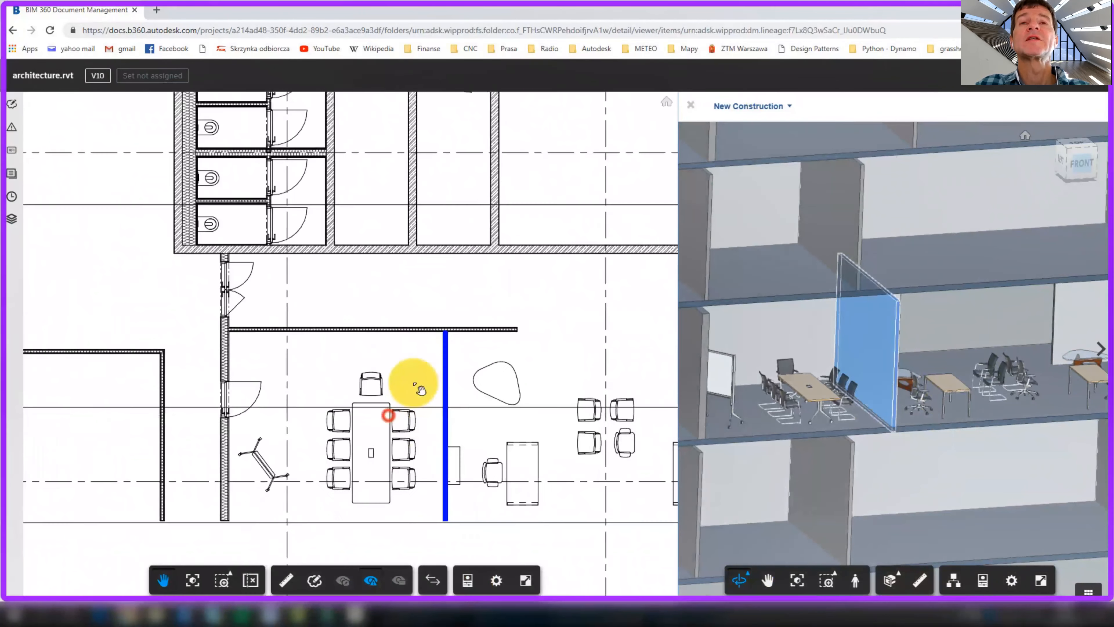
pyautogui.click(411, 329)
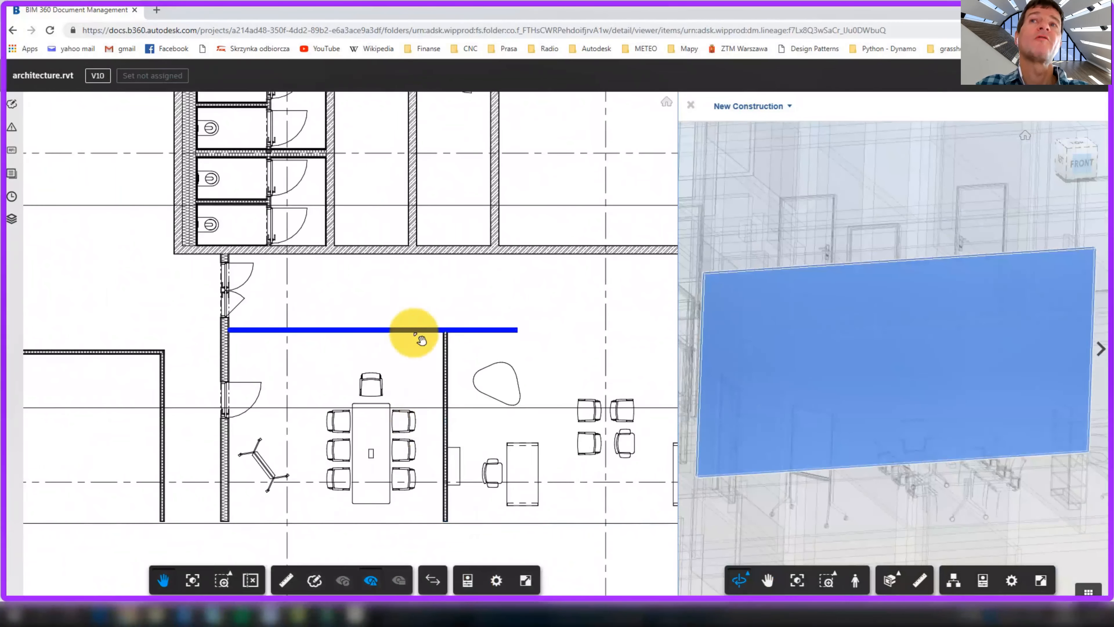
pyautogui.click(509, 378)
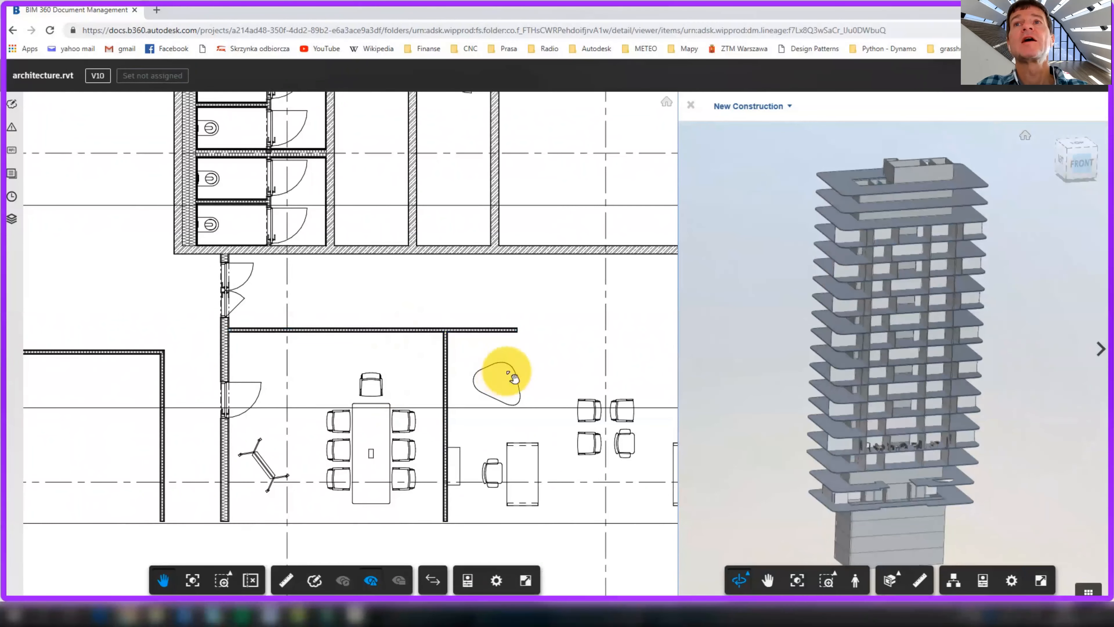
pyautogui.click(513, 372)
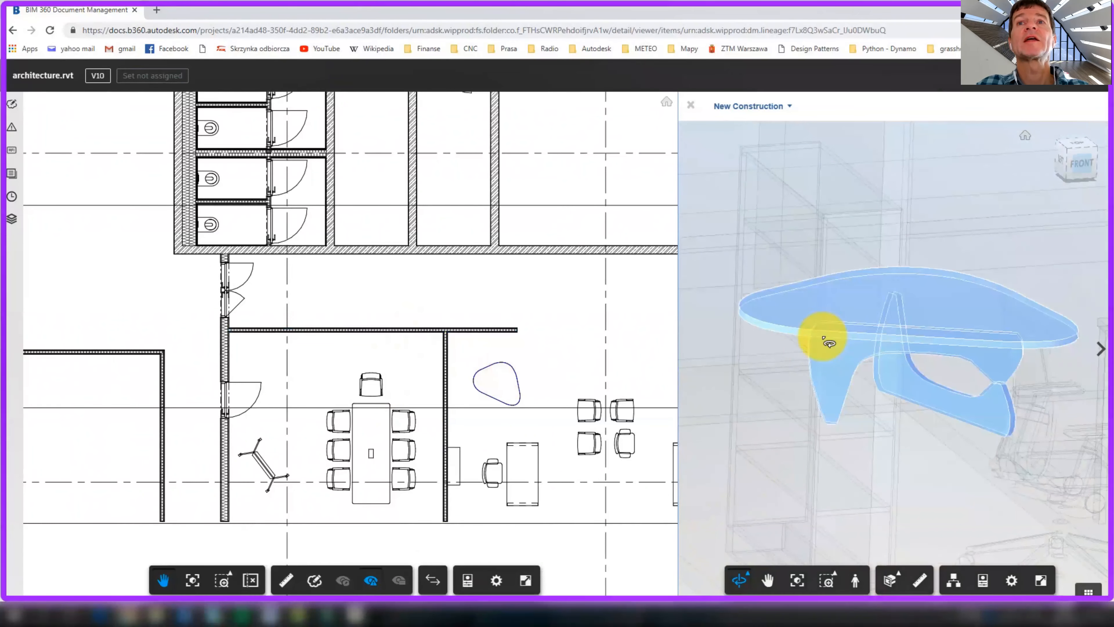
pyautogui.scroll(-10, 809, 370)
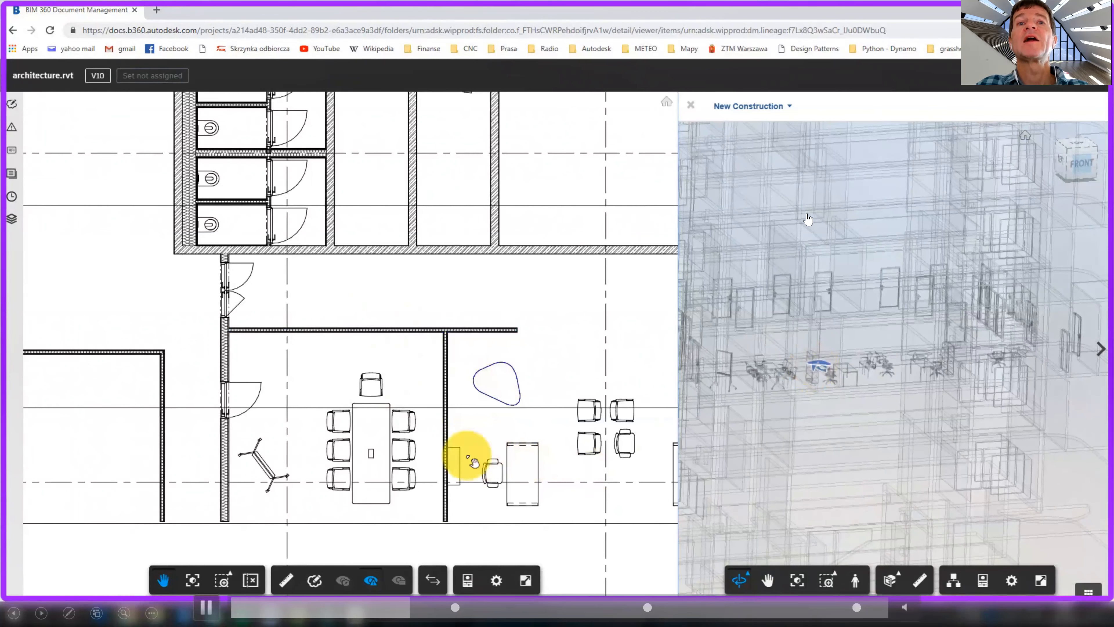
pyautogui.scroll(-2, 490, 476)
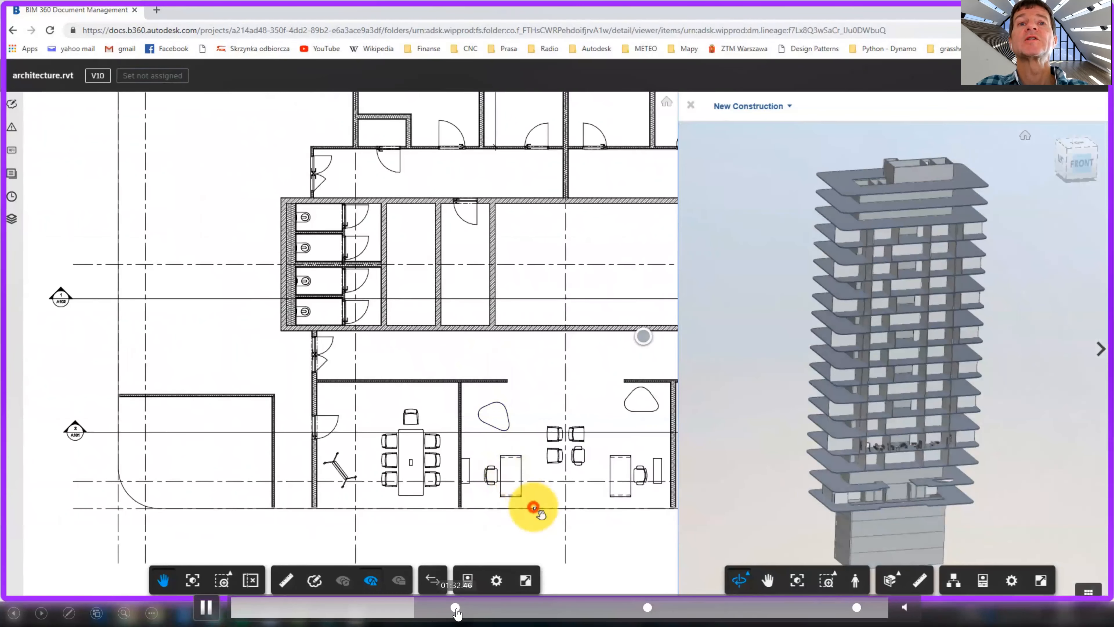
pyautogui.click(456, 612)
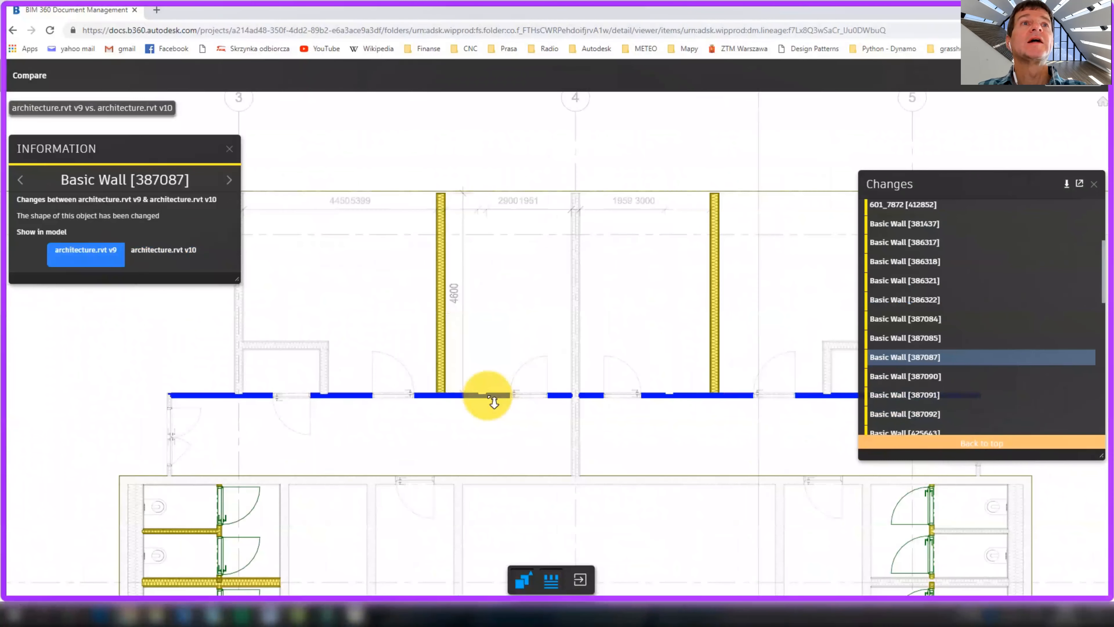
# Close the wall panel and compare Single-Wing Door [392331]'s v9 and v10 positions
pyautogui.scroll(4, 476, 385)
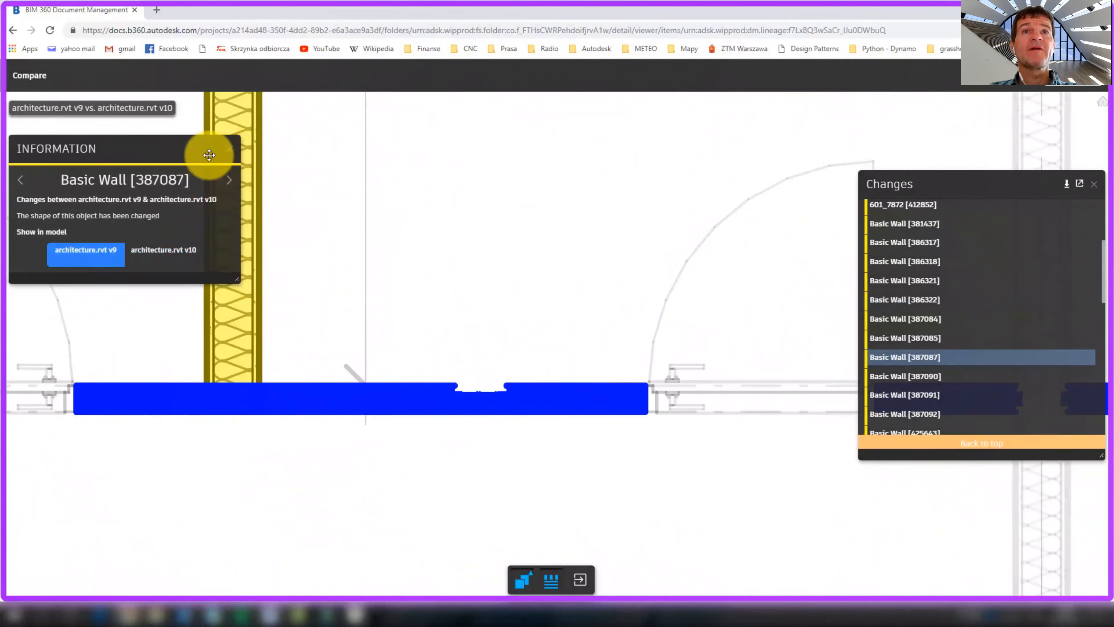
pyautogui.click(229, 150)
pyautogui.scroll(-8, 492, 279)
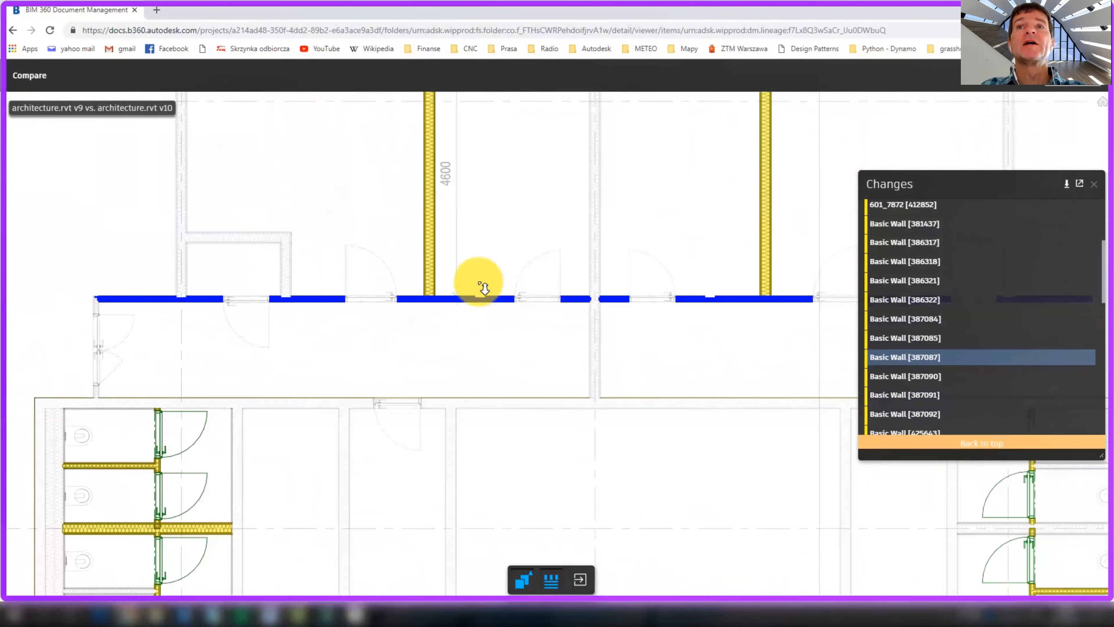
pyautogui.moveTo(488, 204); pyautogui.dragTo(486, 153)
pyautogui.moveTo(483, 351); pyautogui.dragTo(482, 335)
pyautogui.scroll(5, 445, 380)
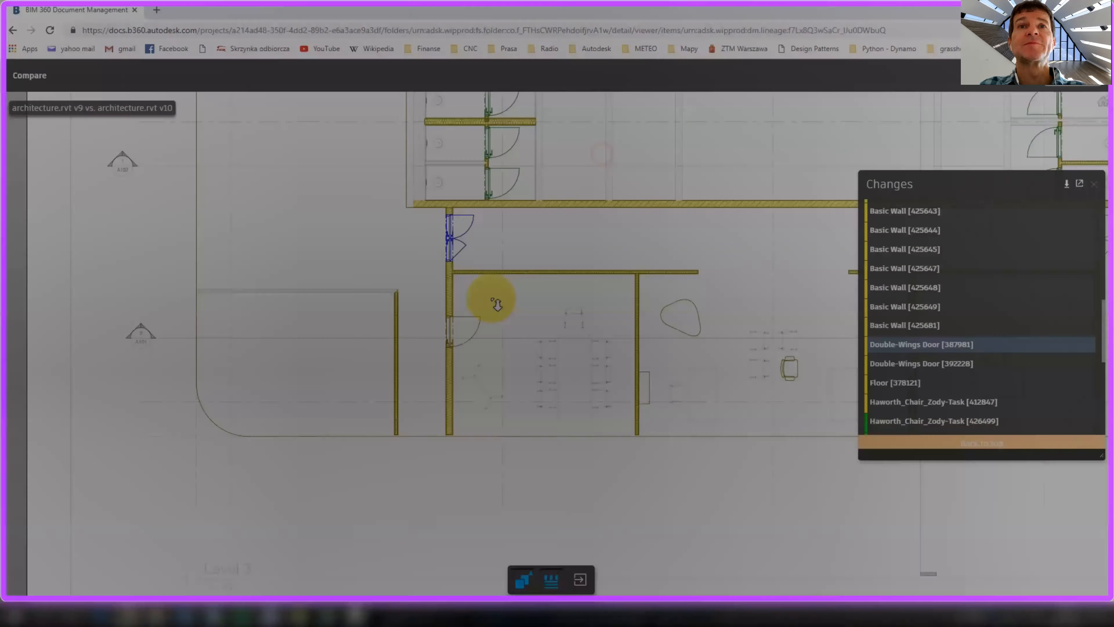
pyautogui.scroll(3, 496, 303)
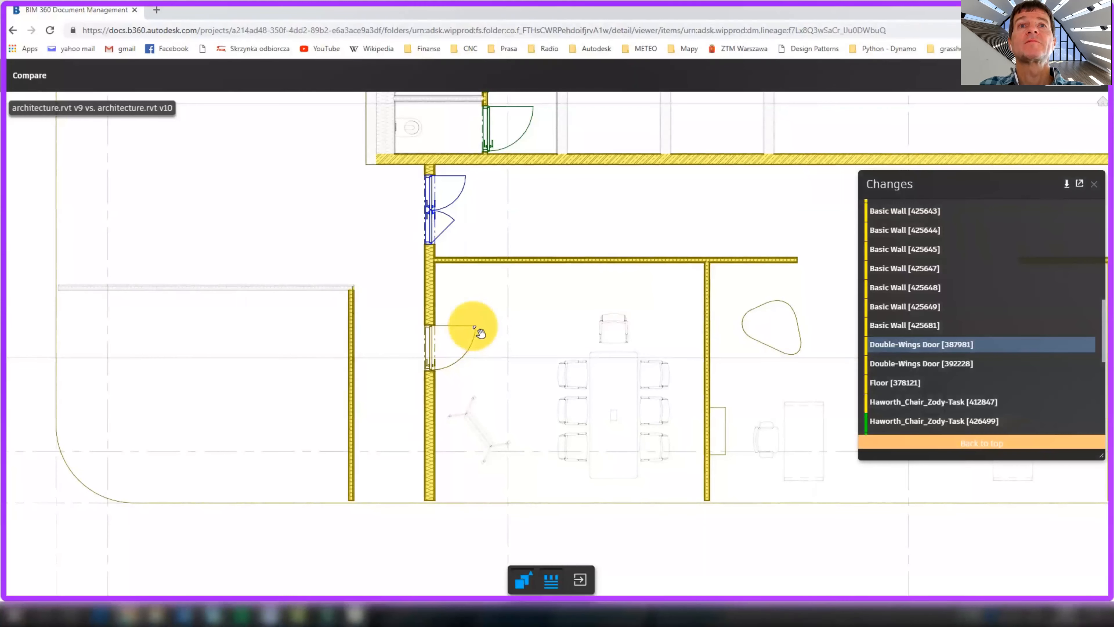
pyautogui.click(475, 330)
pyautogui.click(99, 255)
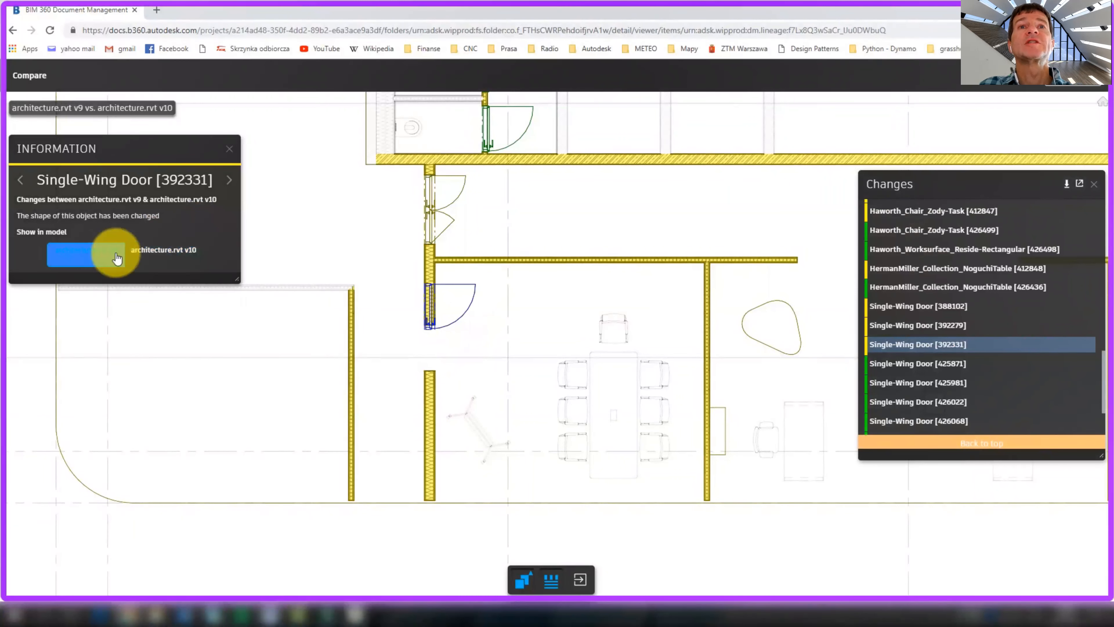
pyautogui.click(170, 255)
# Inspect the changed Noguchi table and show it as it was in v9
pyautogui.moveTo(839, 308); pyautogui.dragTo(405, 323)
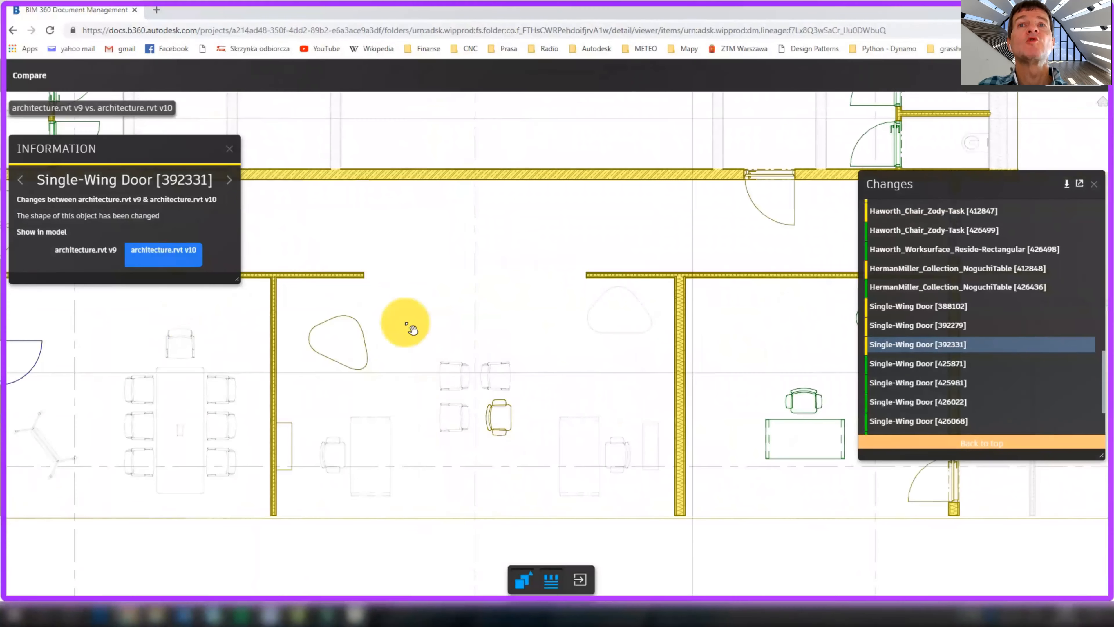
pyautogui.click(361, 324)
pyautogui.click(105, 268)
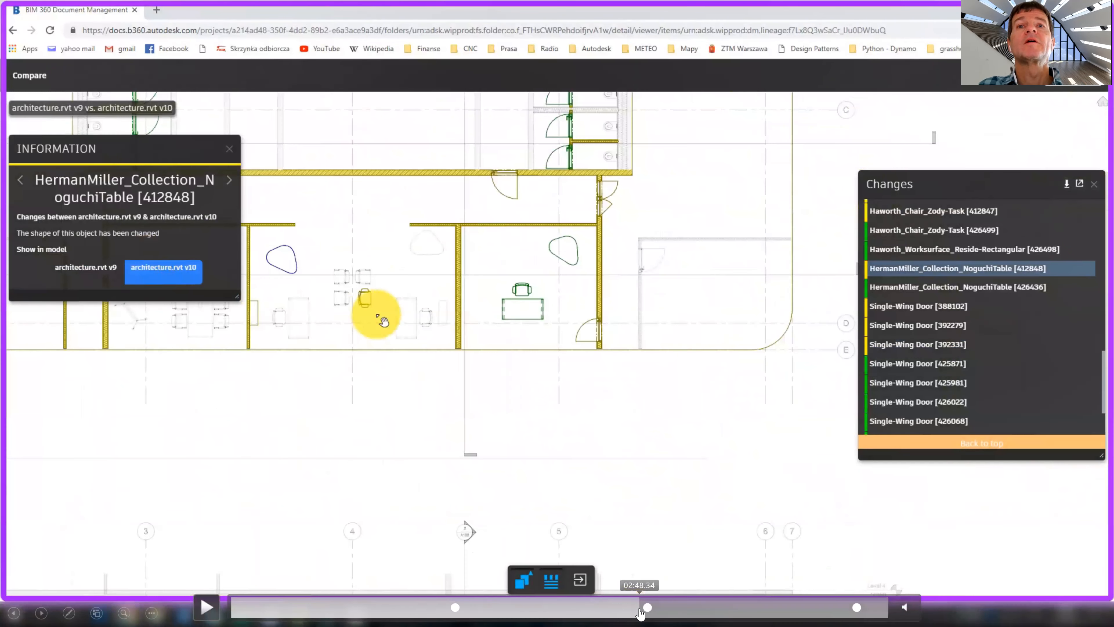
pyautogui.click(641, 612)
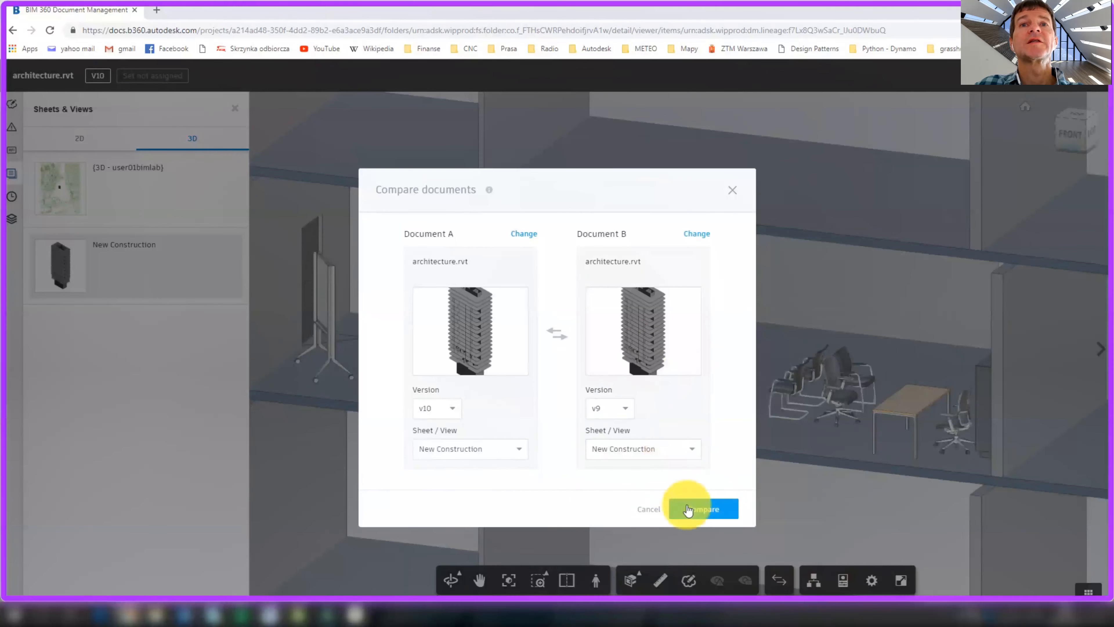
# Run the v10 versus v9 comparison and orbit toward the changed yellow walls
pyautogui.click(710, 511)
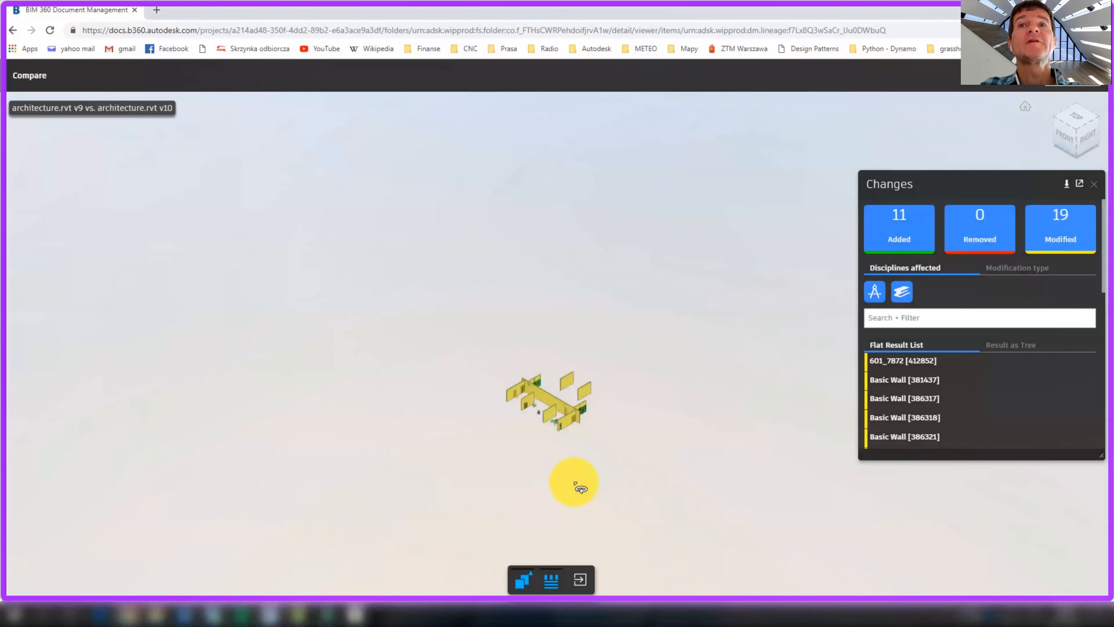
pyautogui.scroll(10, 519, 472)
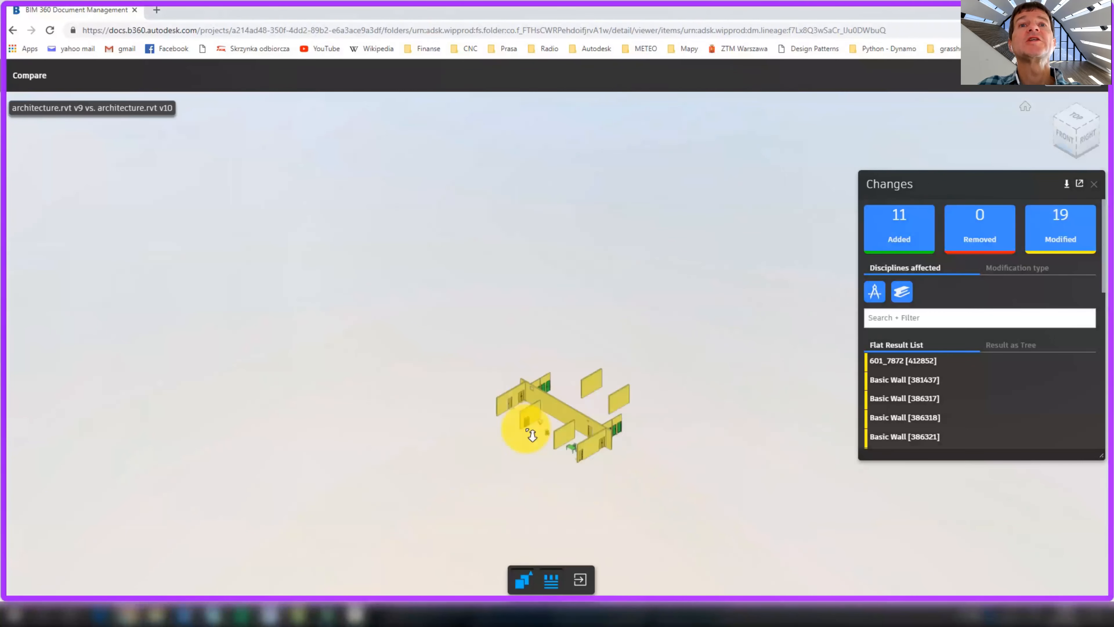
pyautogui.scroll(-3, 578, 432)
pyautogui.moveTo(533, 391); pyautogui.dragTo(459, 400, button='middle')
pyautogui.moveTo(472, 398); pyautogui.dragTo(726, 460)
pyautogui.scroll(3, 722, 457)
pyautogui.moveTo(722, 456); pyautogui.dragTo(547, 430, button='middle')
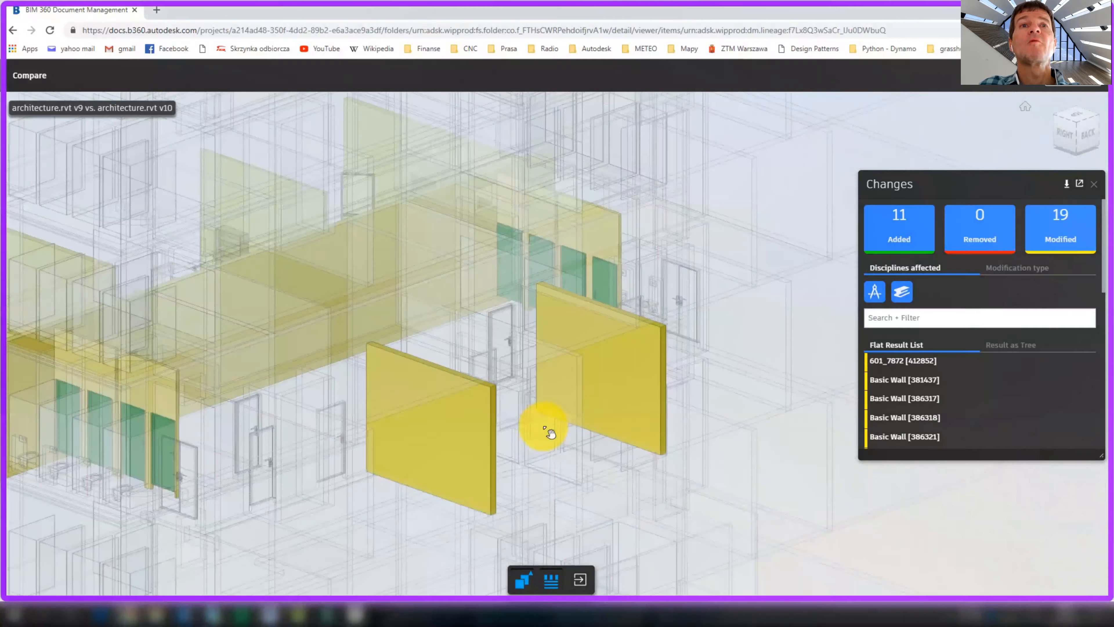
pyautogui.scroll(4, 570, 431)
# Toggle Basic Wall [386318] between its v9 and v10 positions, then advance to the Design Collaboration slide
pyautogui.click(450, 388)
pyautogui.click(103, 253)
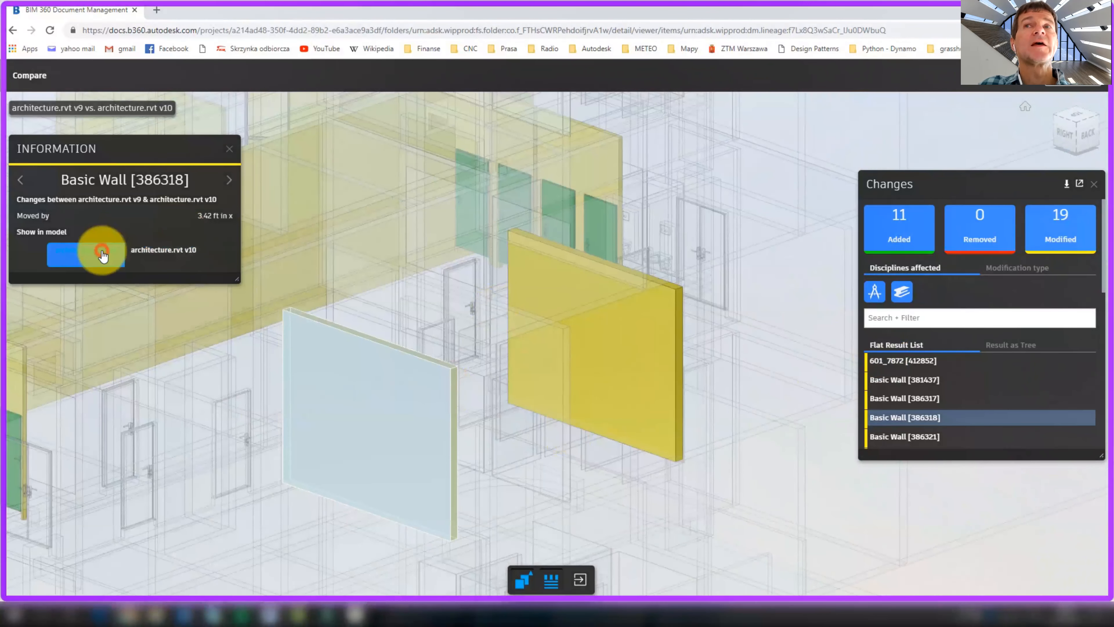
pyautogui.click(167, 255)
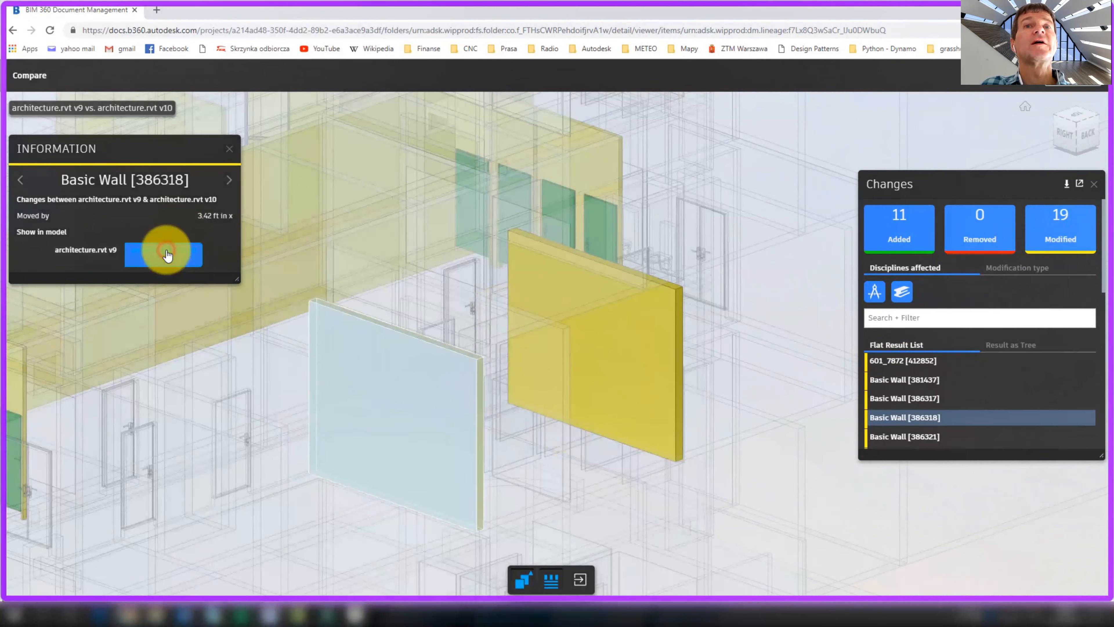
pyautogui.moveTo(398, 303); pyautogui.dragTo(666, 332)
pyautogui.scroll(8, 390, 340)
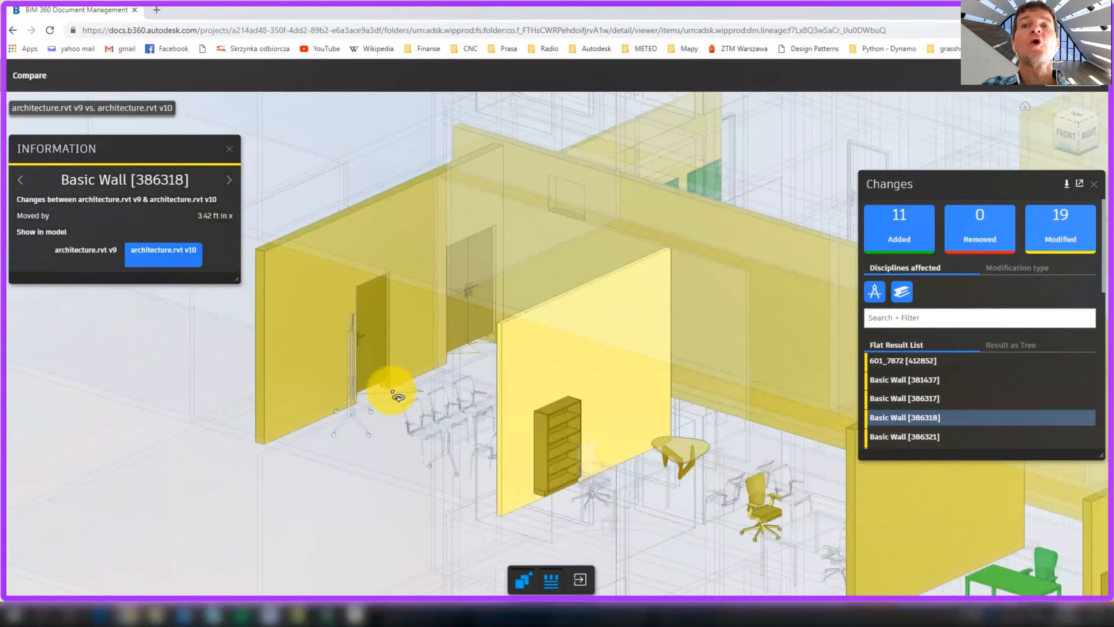
pyautogui.click(838, 610)
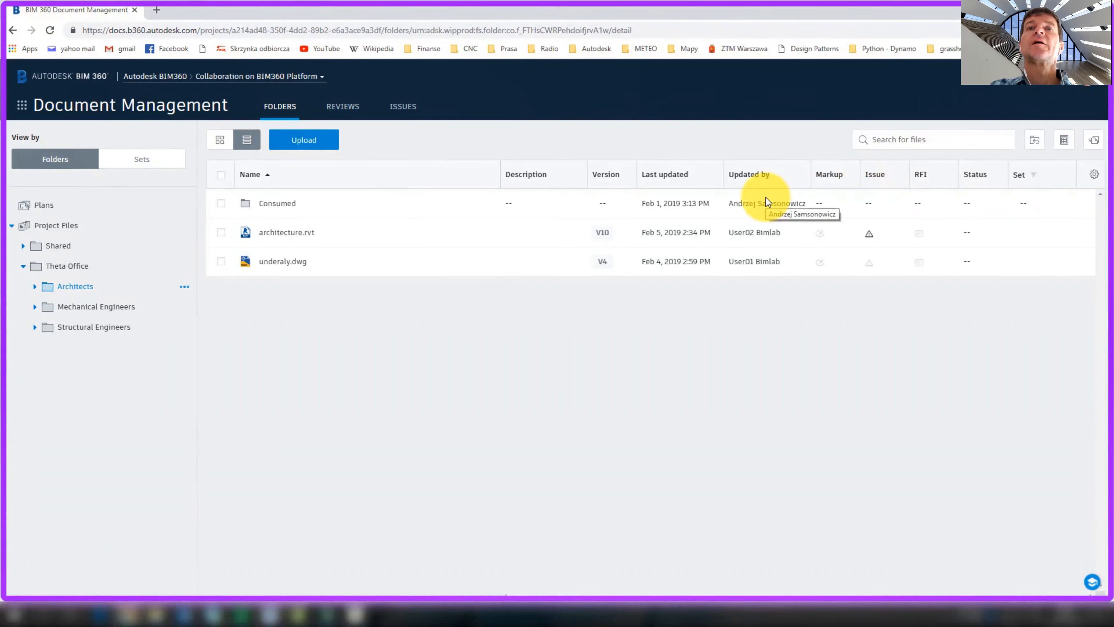
pyautogui.press('Right')
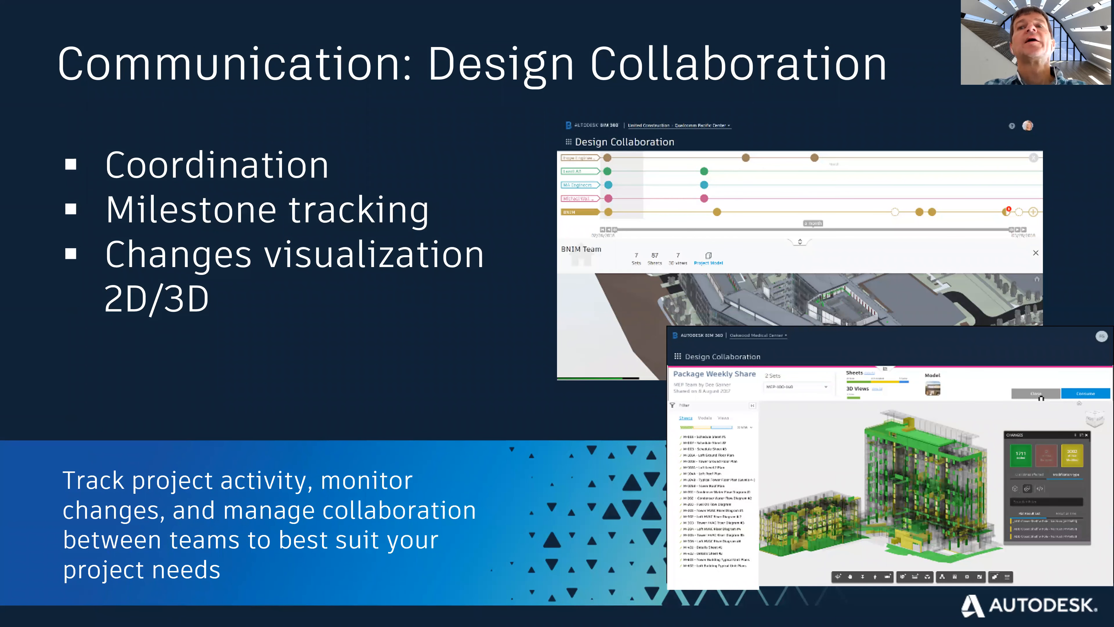
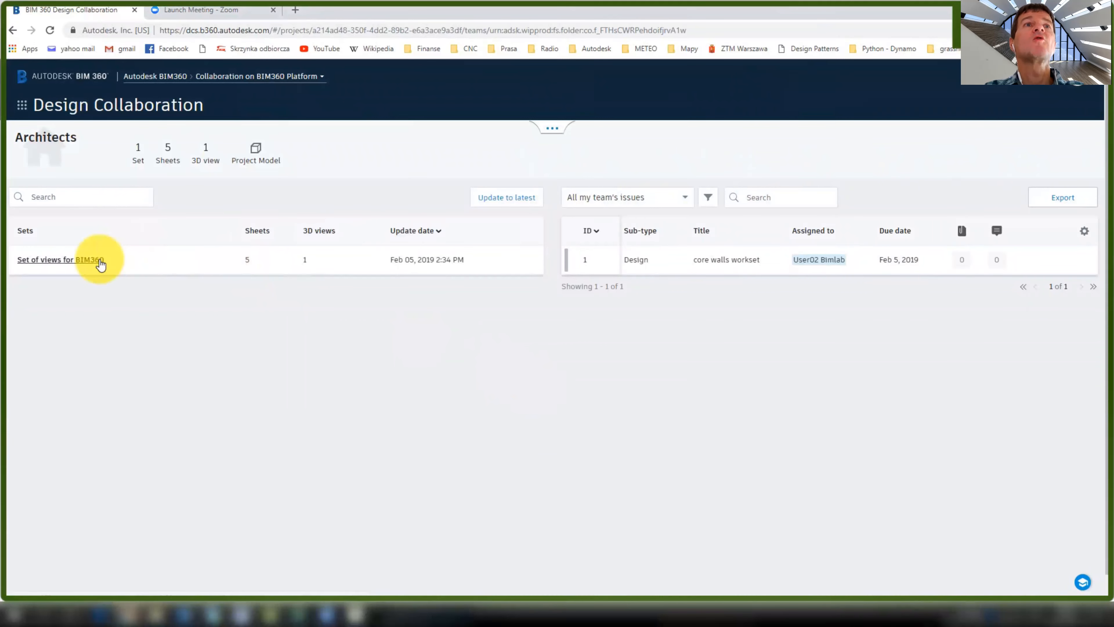
# Open the Set of views for BIM360 in the viewer
pyautogui.click(35, 260)
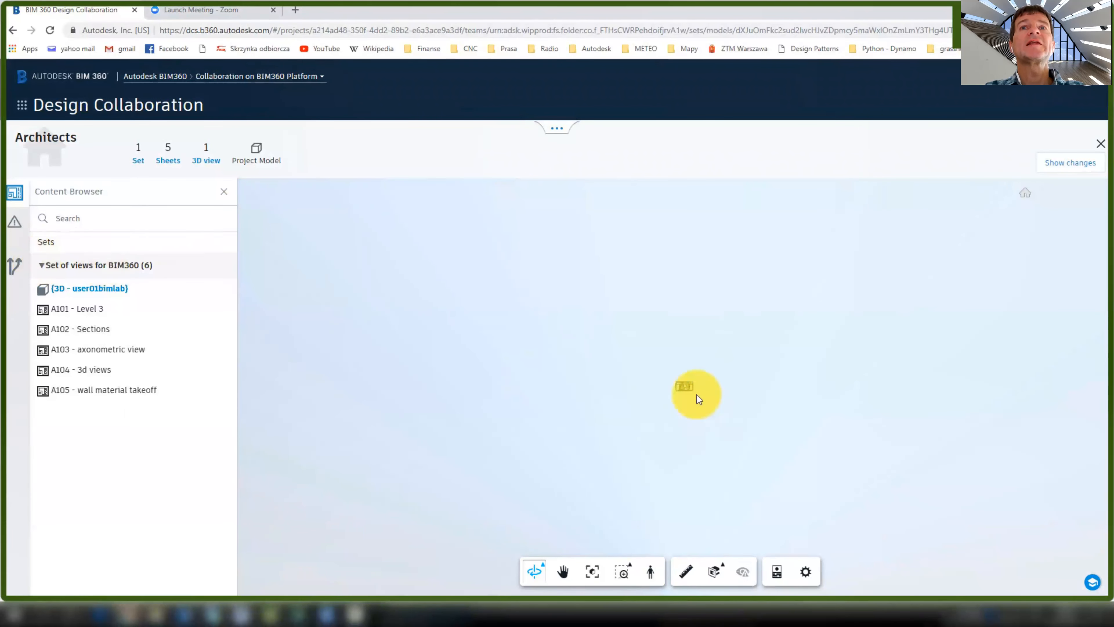
pyautogui.click(685, 387)
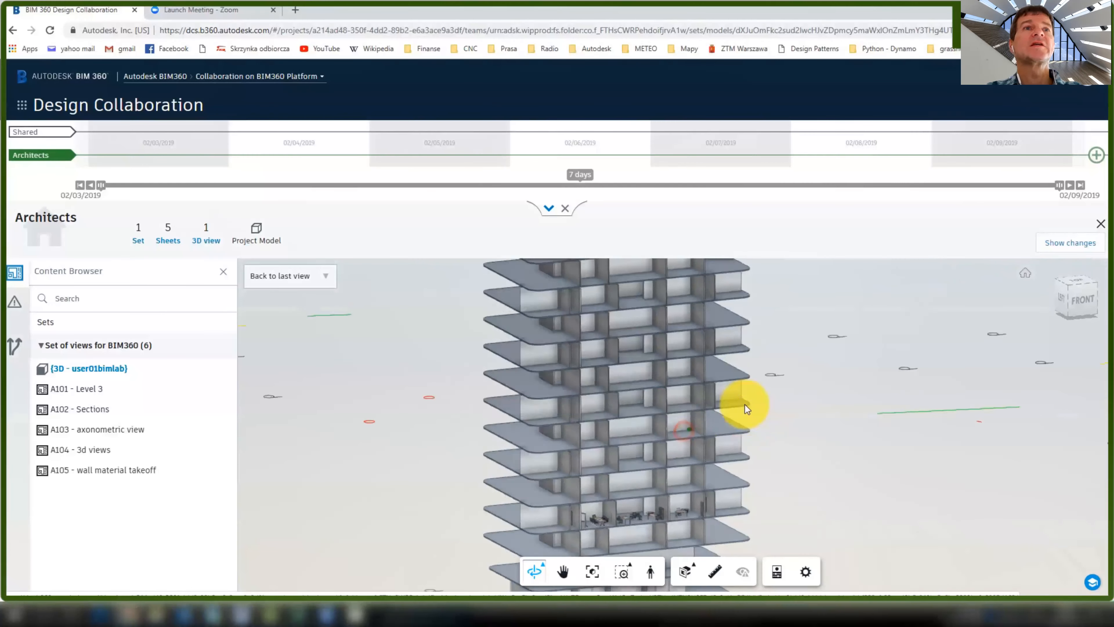
pyautogui.scroll(10, 665, 405)
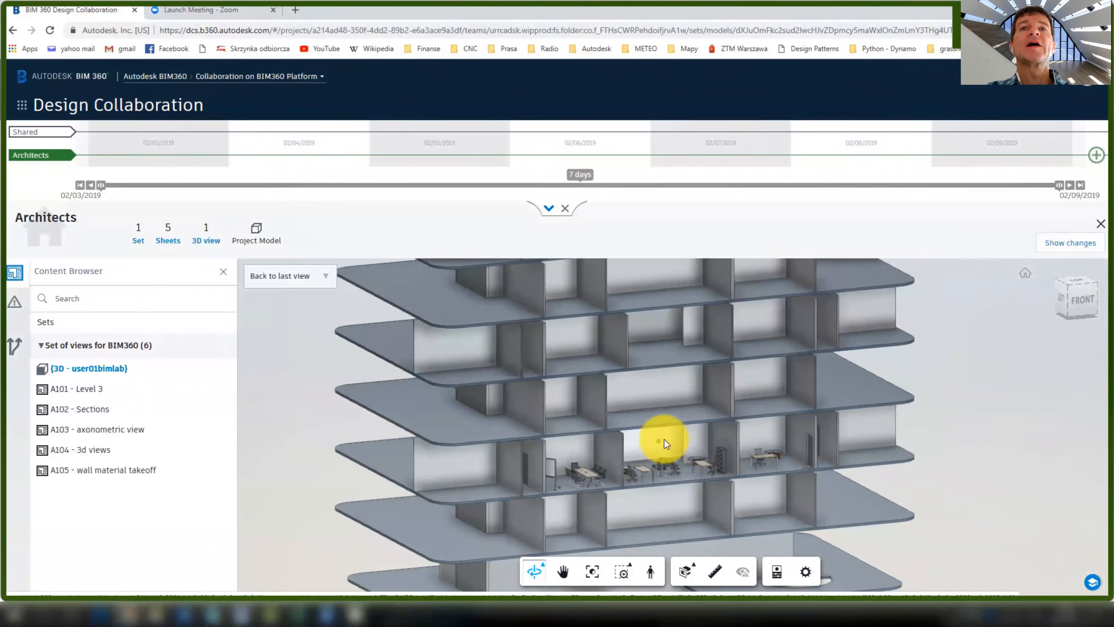
# Create a new Architects package containing the Set of views for BIM360 and save it
pyautogui.click(1097, 154)
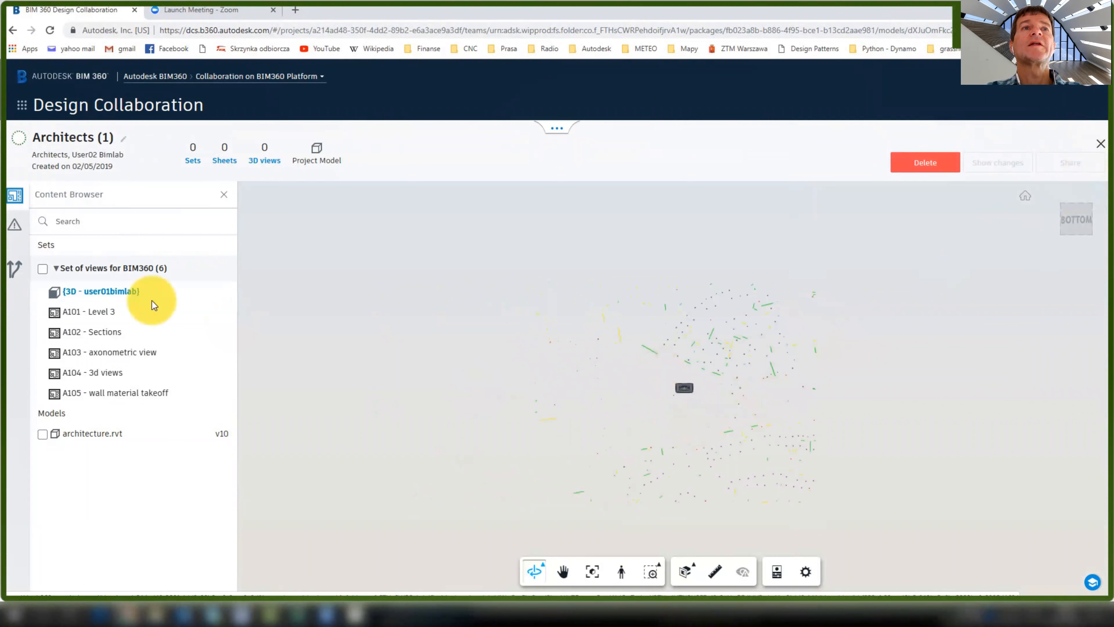
pyautogui.click(42, 268)
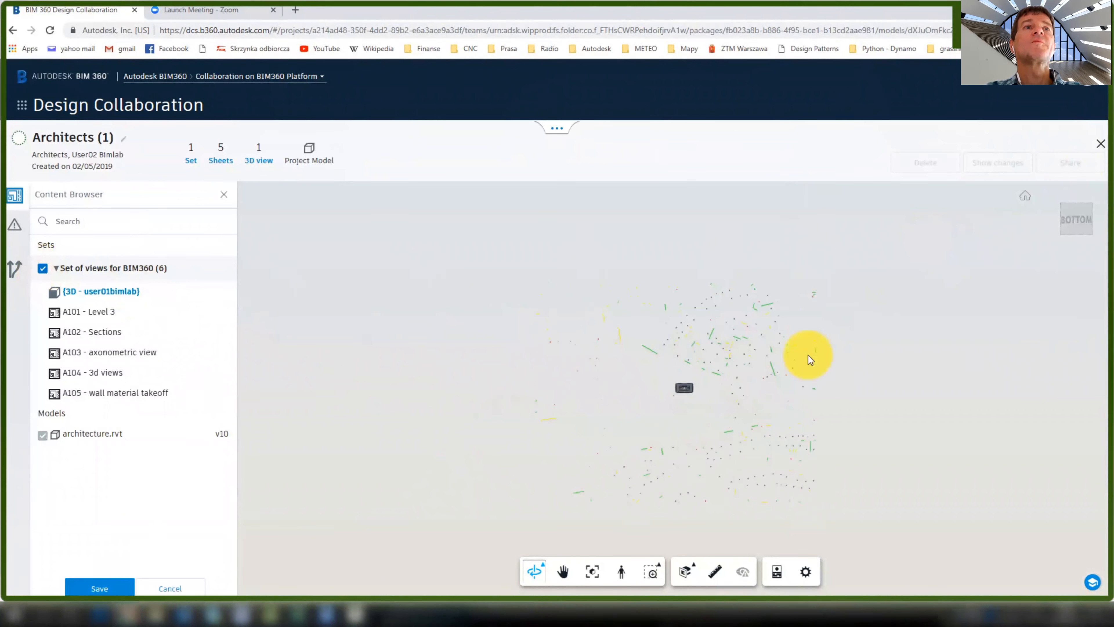
pyautogui.click(43, 434)
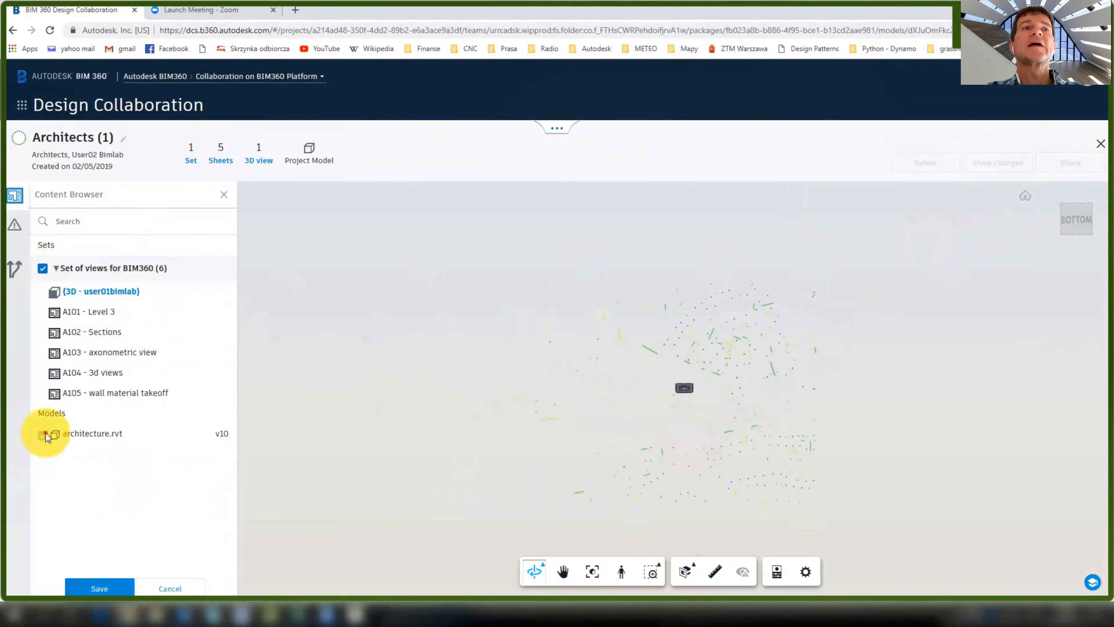
pyautogui.click(96, 588)
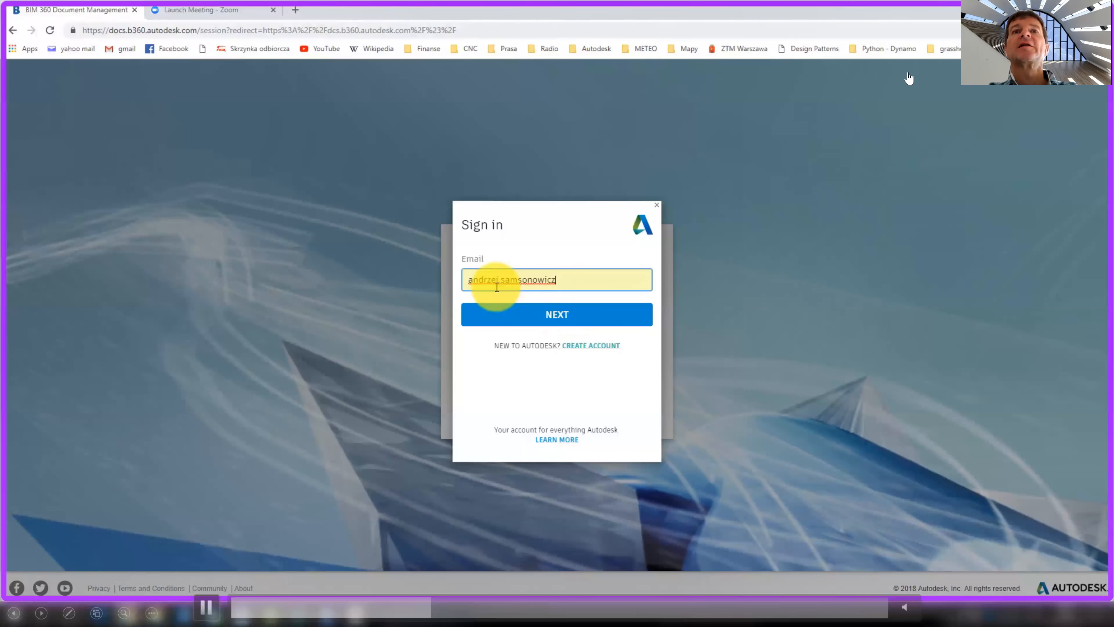
# Sign in, then review the Architects team's three members and permissions in Project Admin
pyautogui.click(552, 312)
pyautogui.click(549, 355)
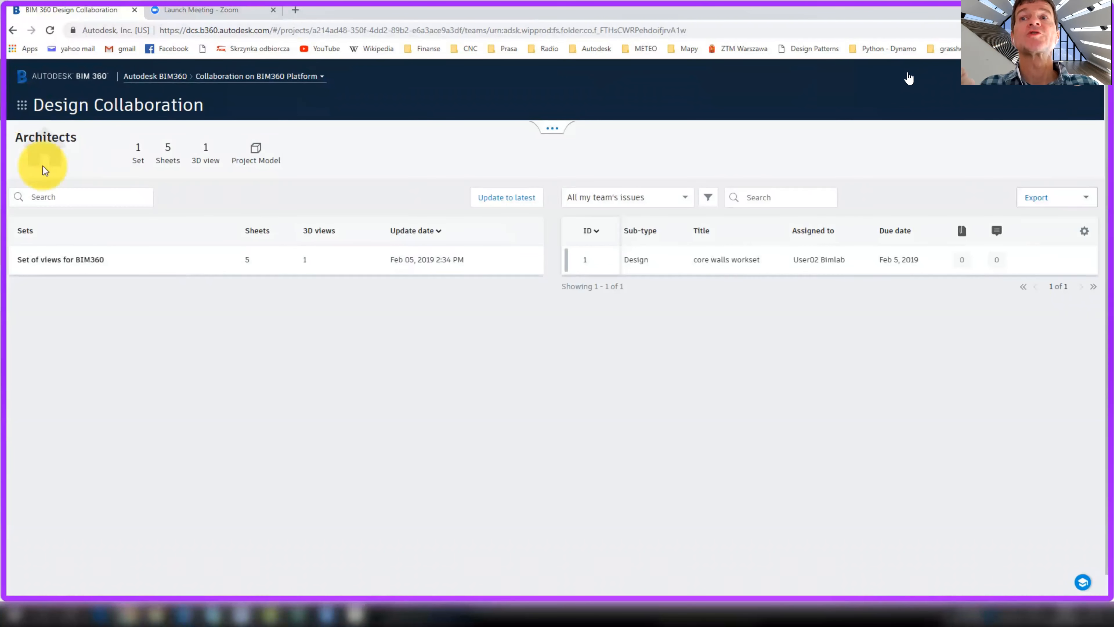
pyautogui.click(22, 107)
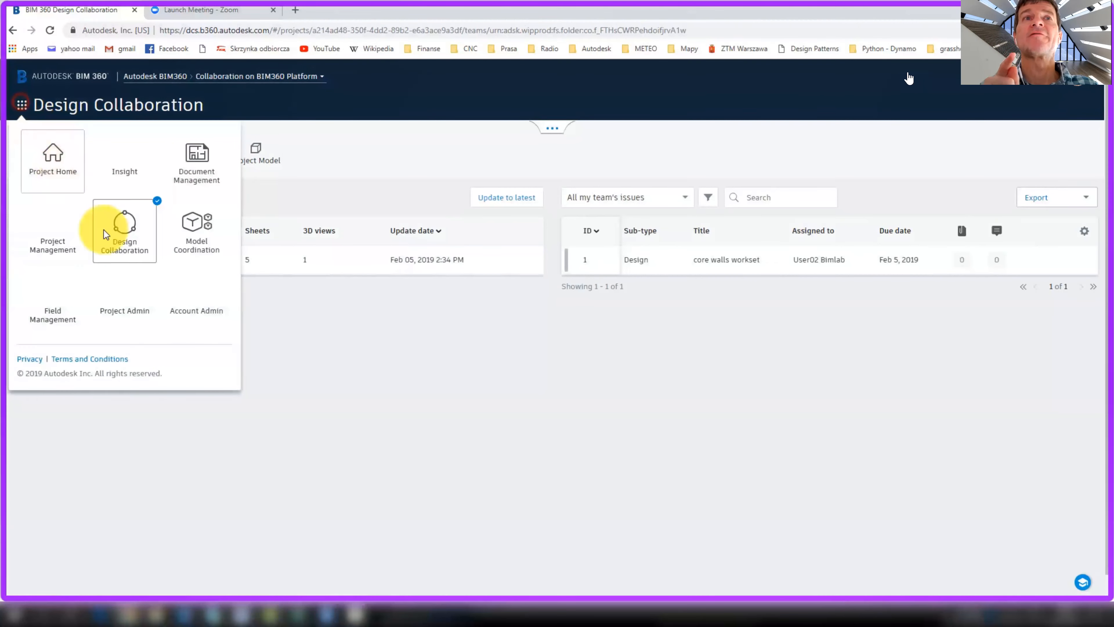
pyautogui.click(130, 311)
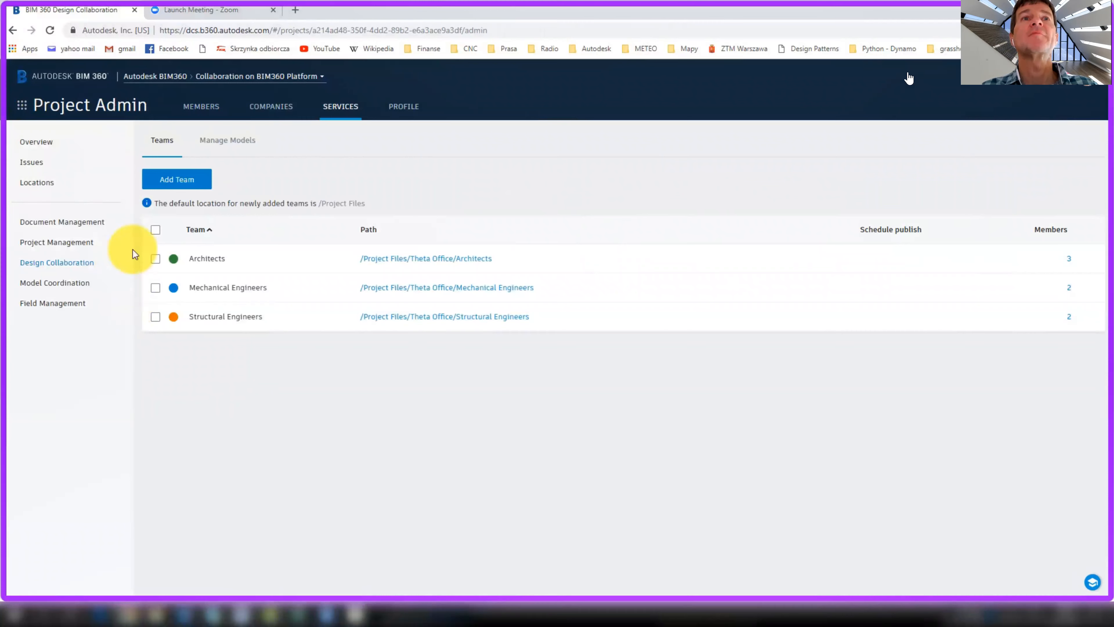
pyautogui.click(1070, 260)
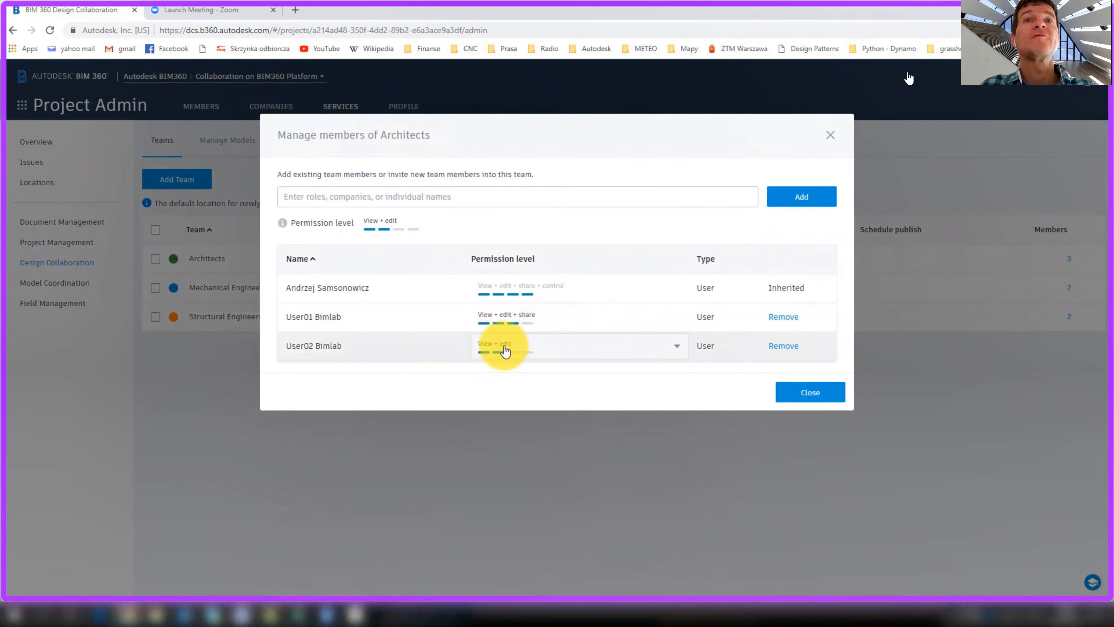
pyautogui.click(828, 391)
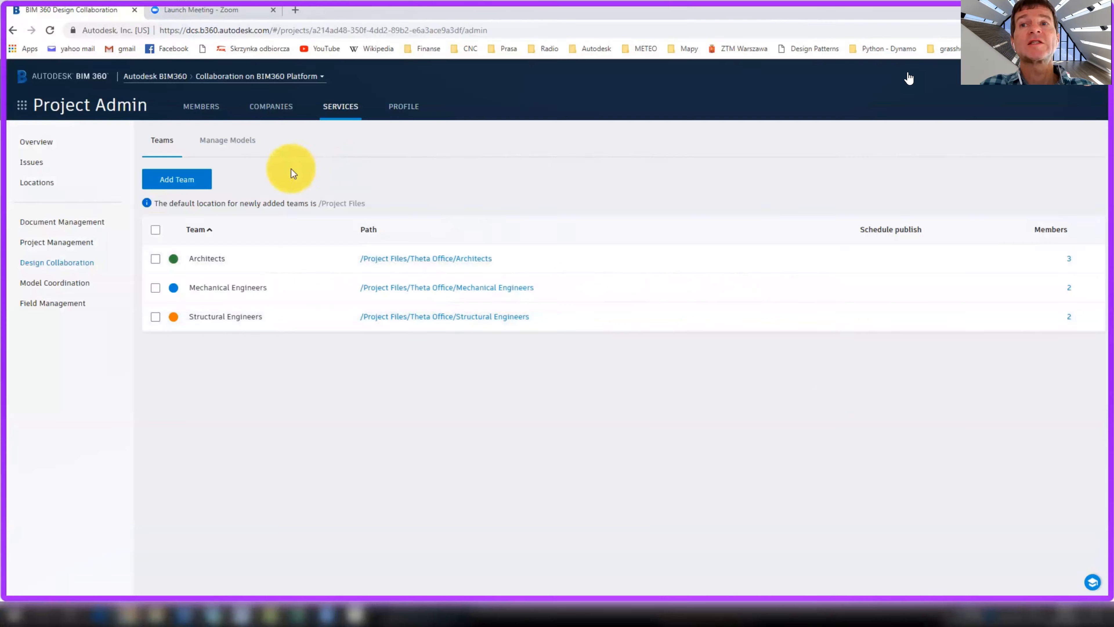
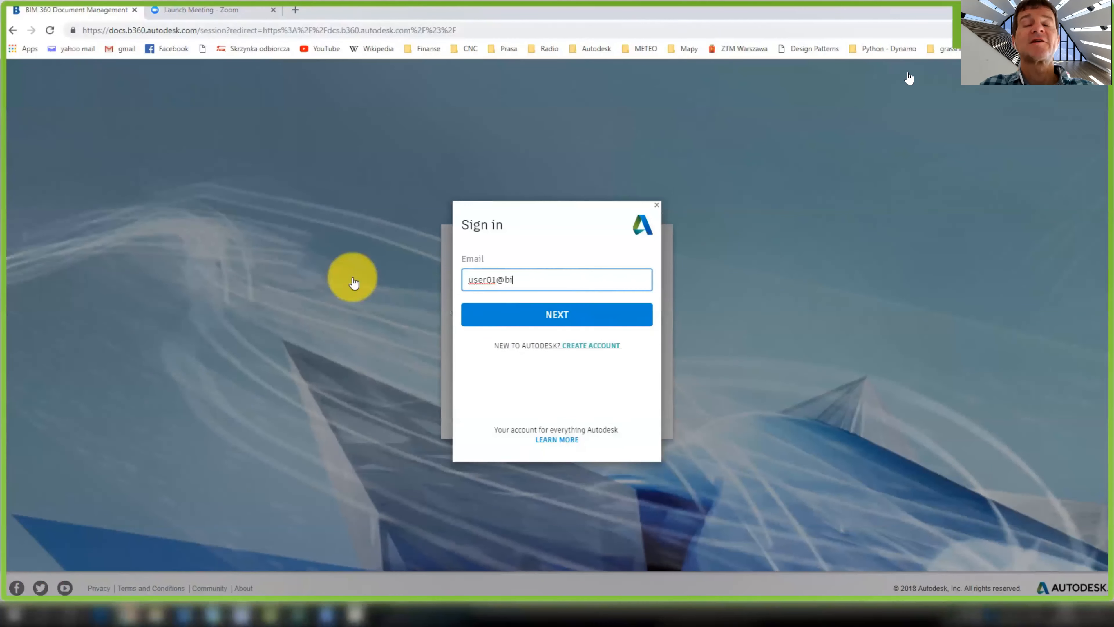
# Sign in as the second user with that account's e-mail and password
pyautogui.press('Return')
pyautogui.click(506, 315)
pyautogui.press('Return')
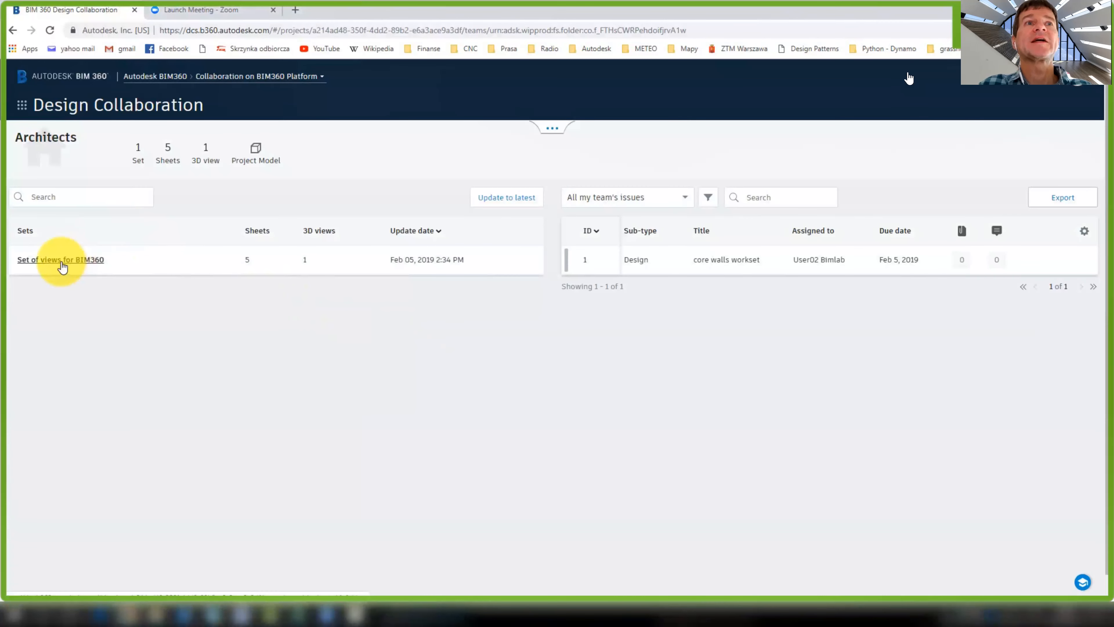
# Open the Set of views for BIM360 and view sheets A101 - Level 3 and A102 - Sections
pyautogui.click(62, 260)
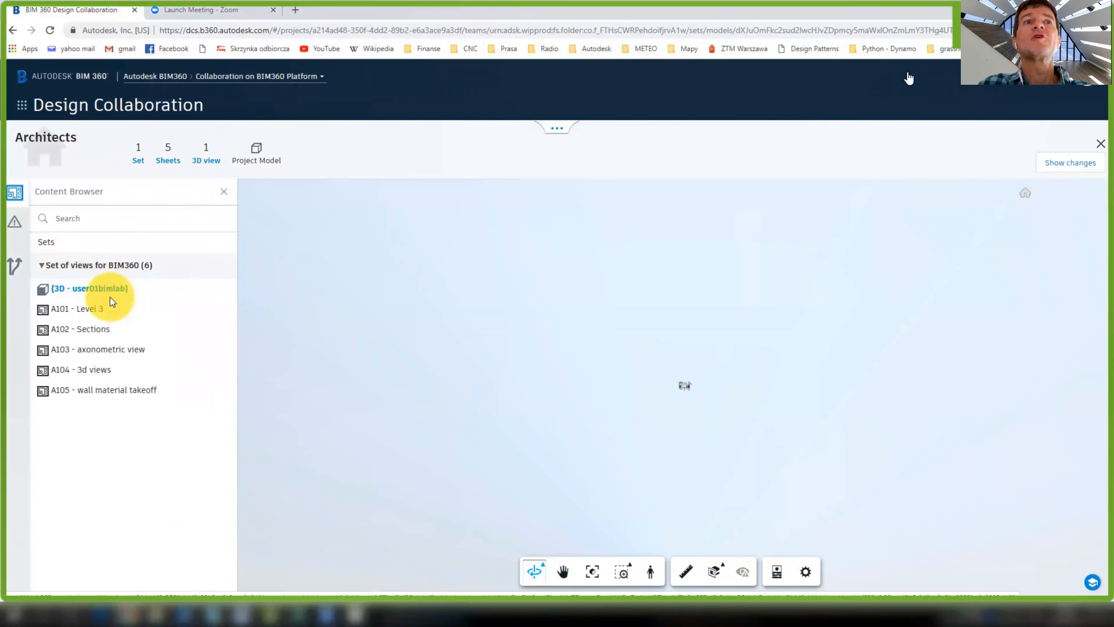
pyautogui.click(83, 308)
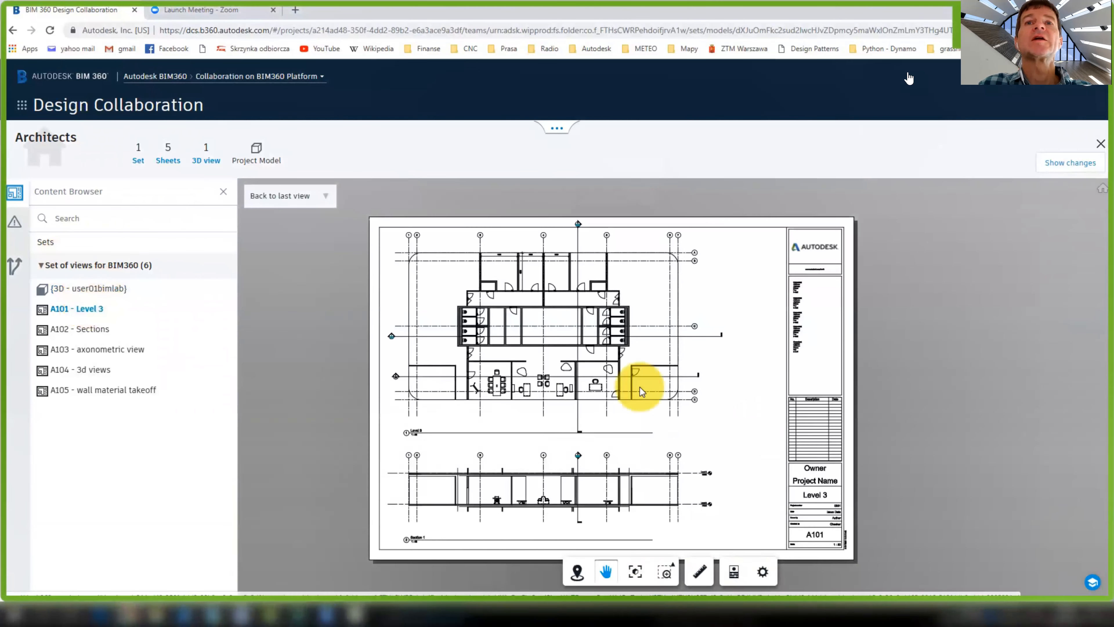
pyautogui.click(556, 129)
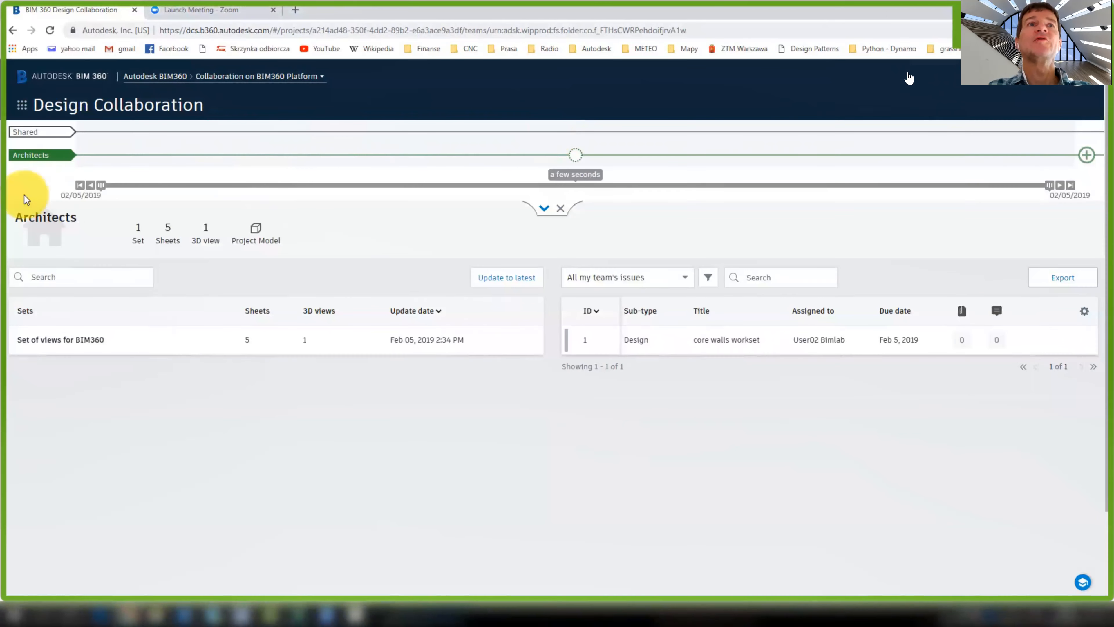
pyautogui.click(64, 343)
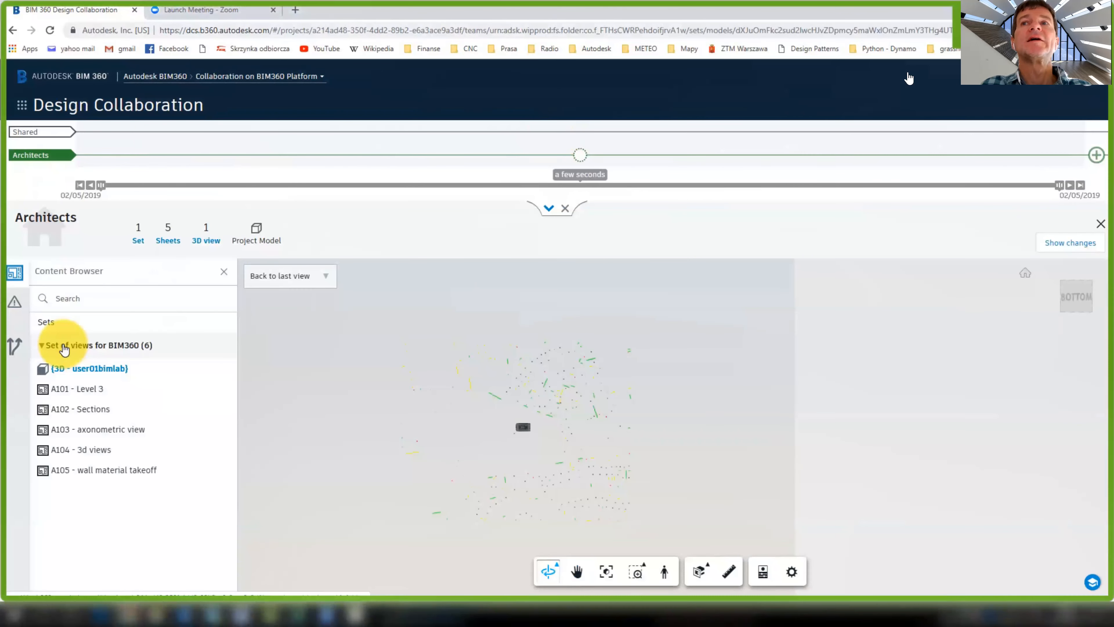
pyautogui.click(102, 391)
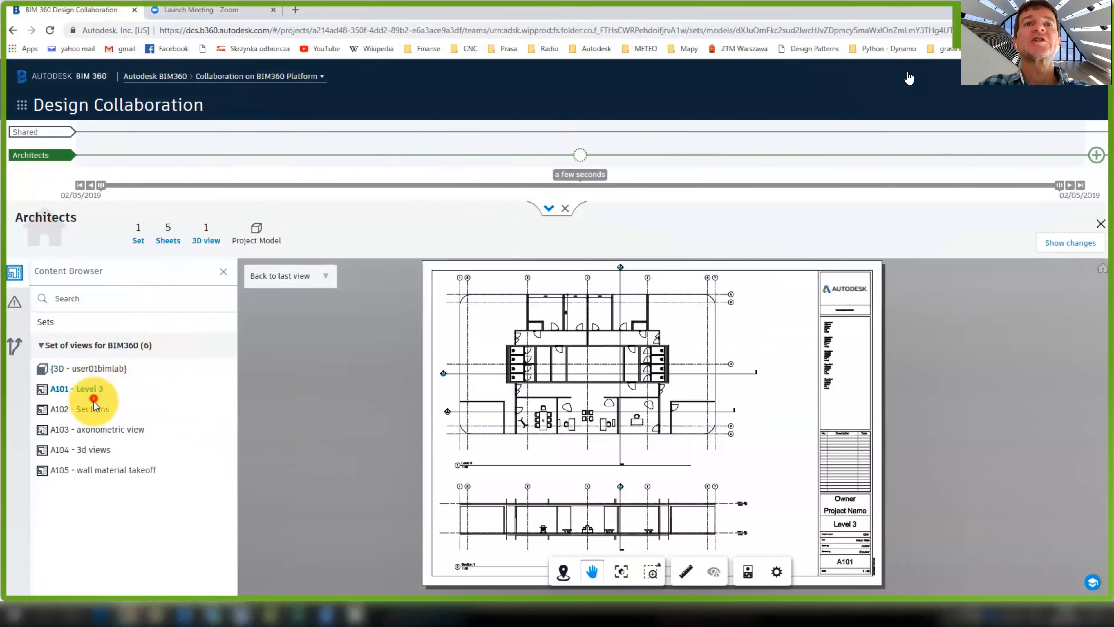
pyautogui.click(95, 406)
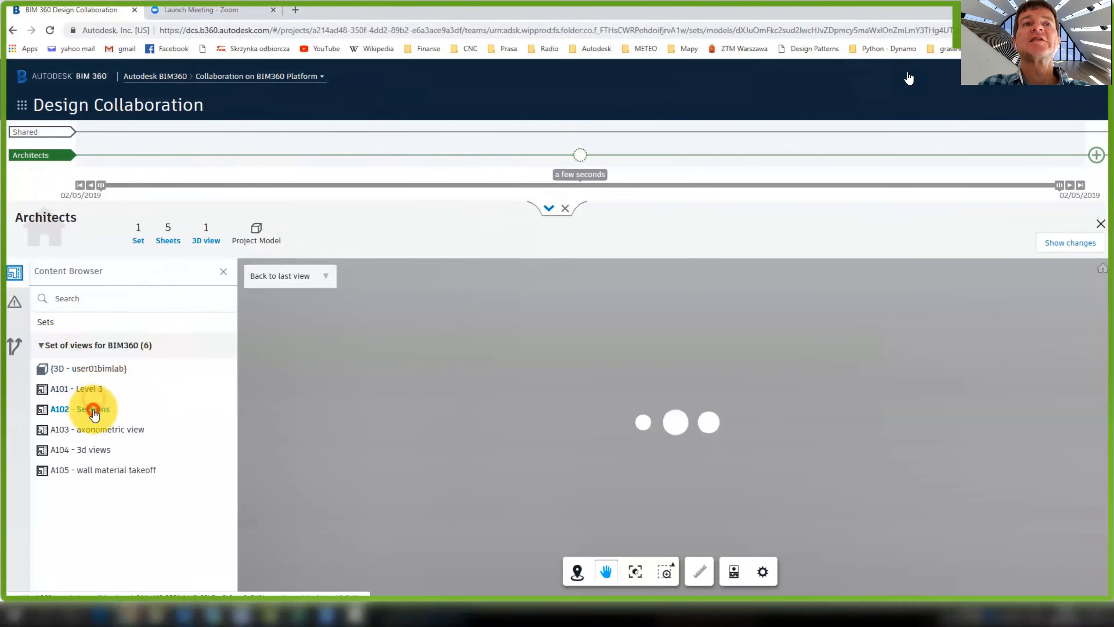
pyautogui.scroll(2, 603, 511)
pyautogui.scroll(5, 603, 511)
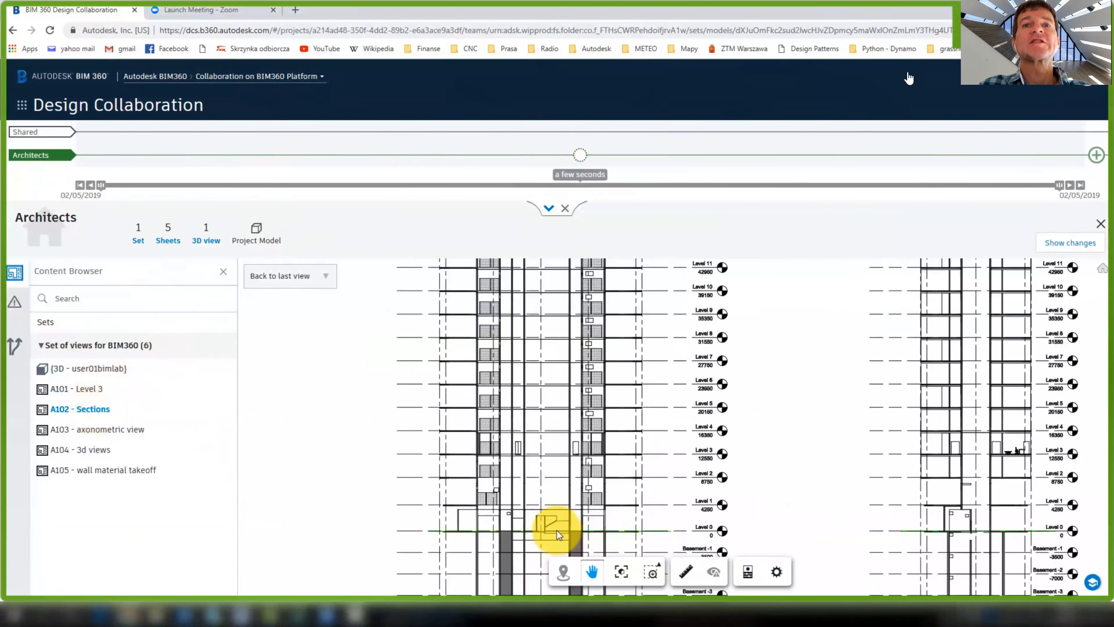
pyautogui.moveTo(739, 406); pyautogui.dragTo(736, 490)
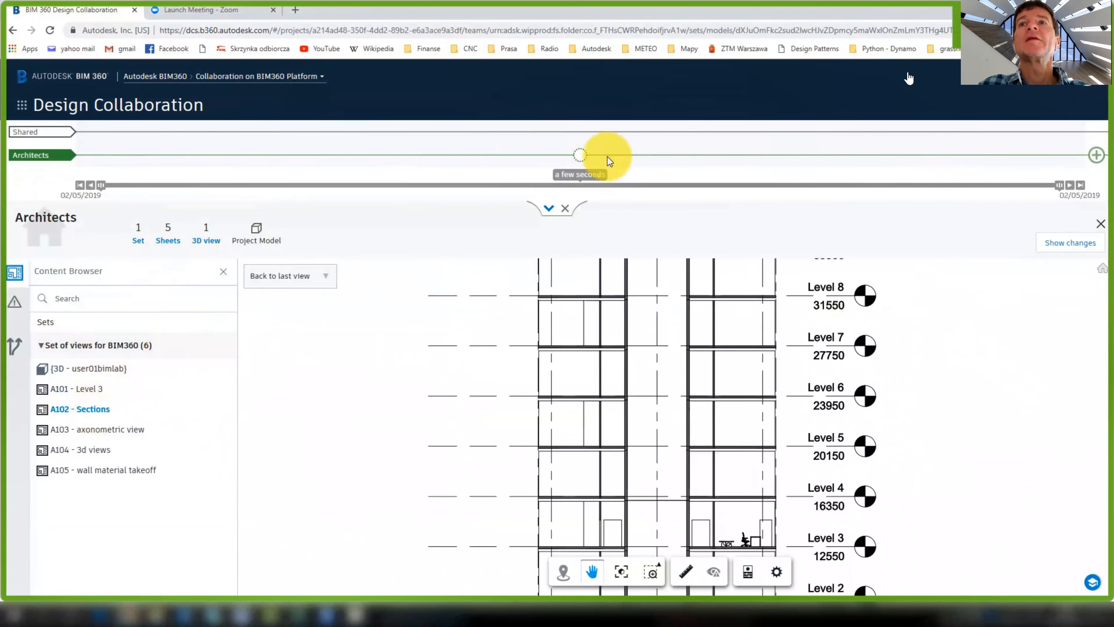
# Open the Architects (1) package details from the timeline
pyautogui.doubleClick(95, 163)
pyautogui.moveTo(579, 156)
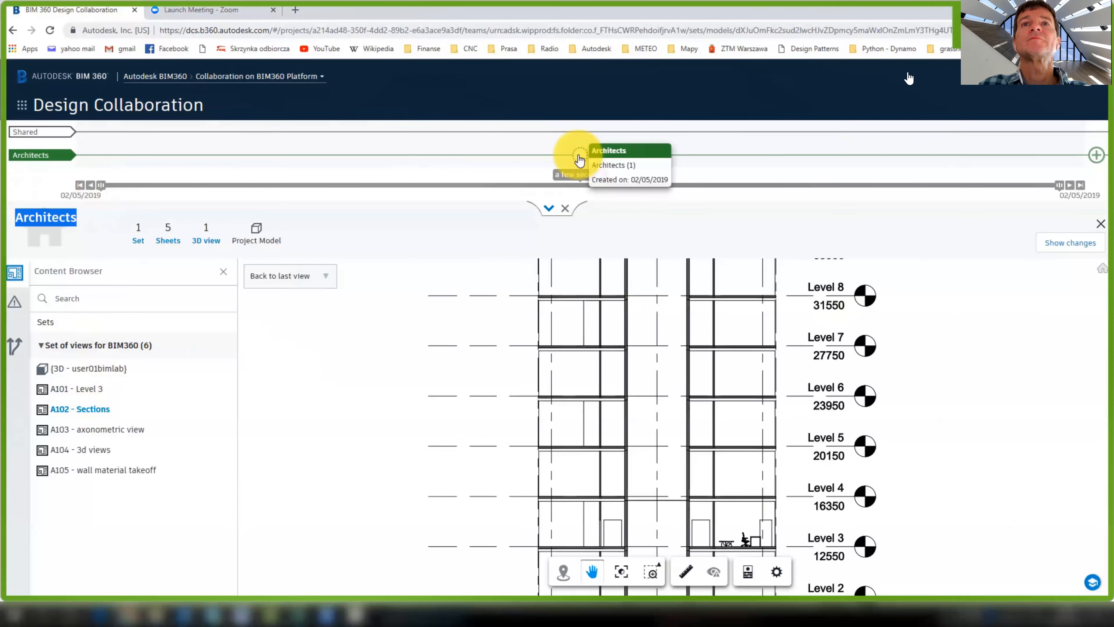
pyautogui.click(579, 157)
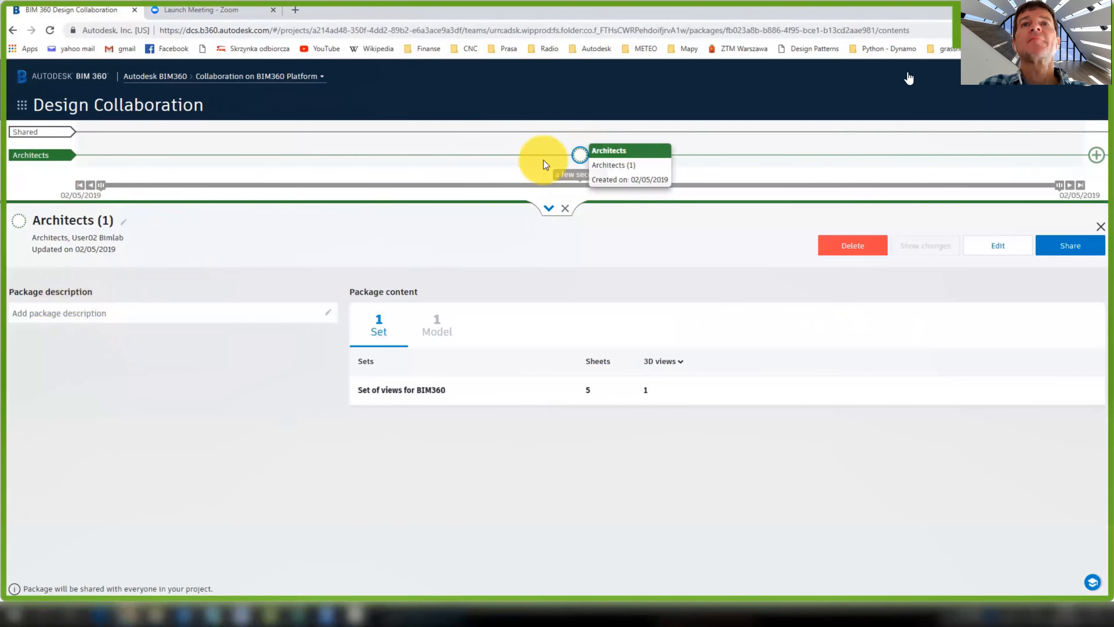
# Edit and confirm the description of the Architects (1) package
pyautogui.click(578, 155)
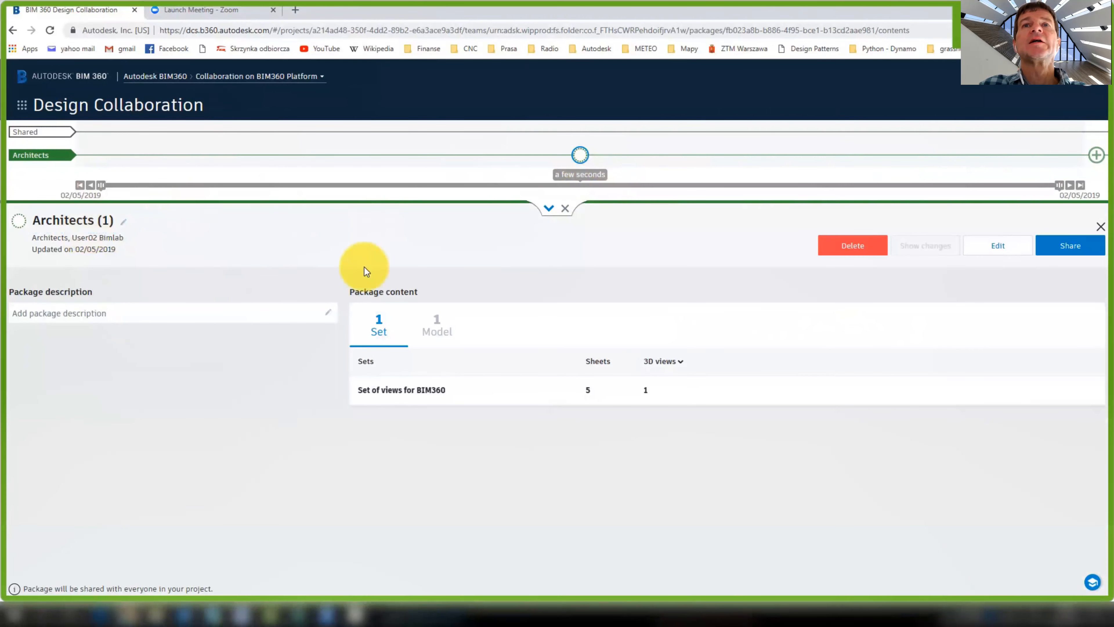
pyautogui.click(160, 313)
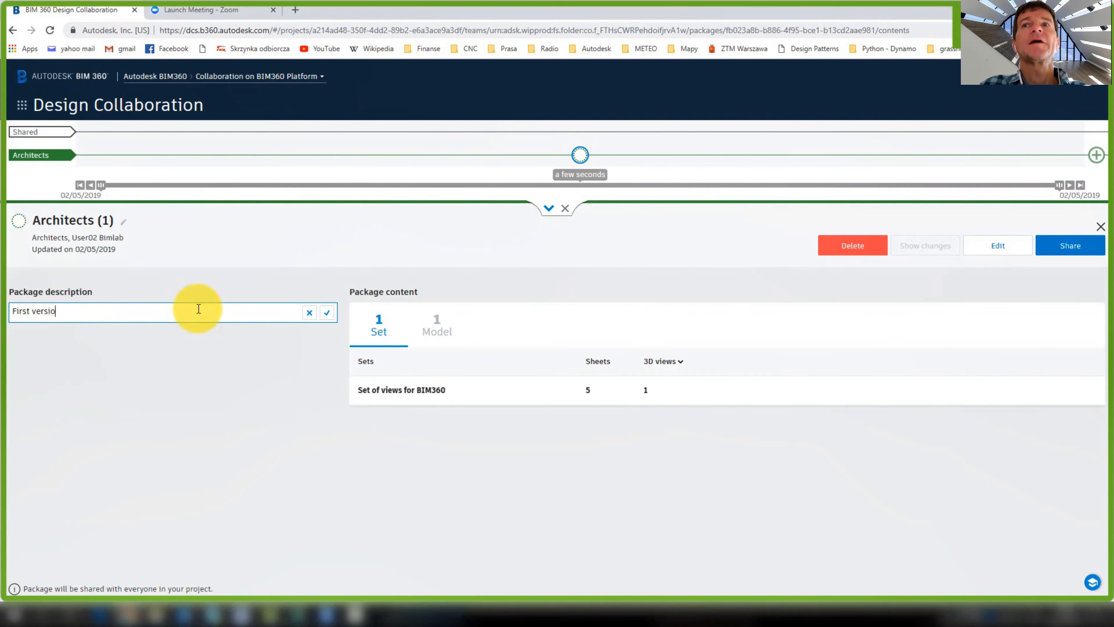
pyautogui.press('Return')
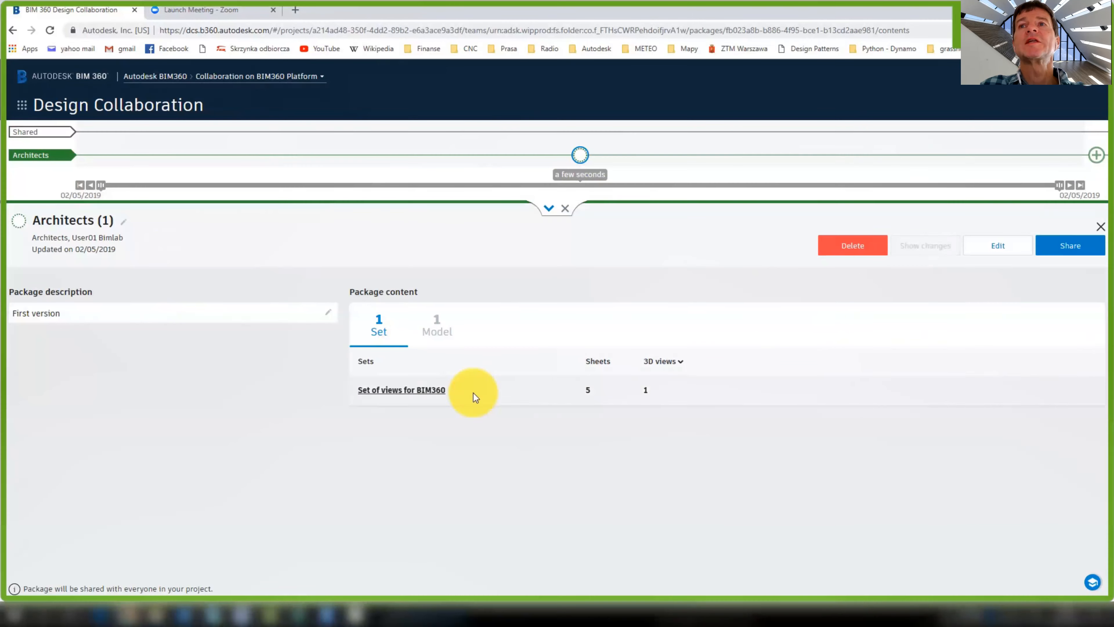
# Rename the package in the Share package dialog and share it with all teams
pyautogui.click(1057, 255)
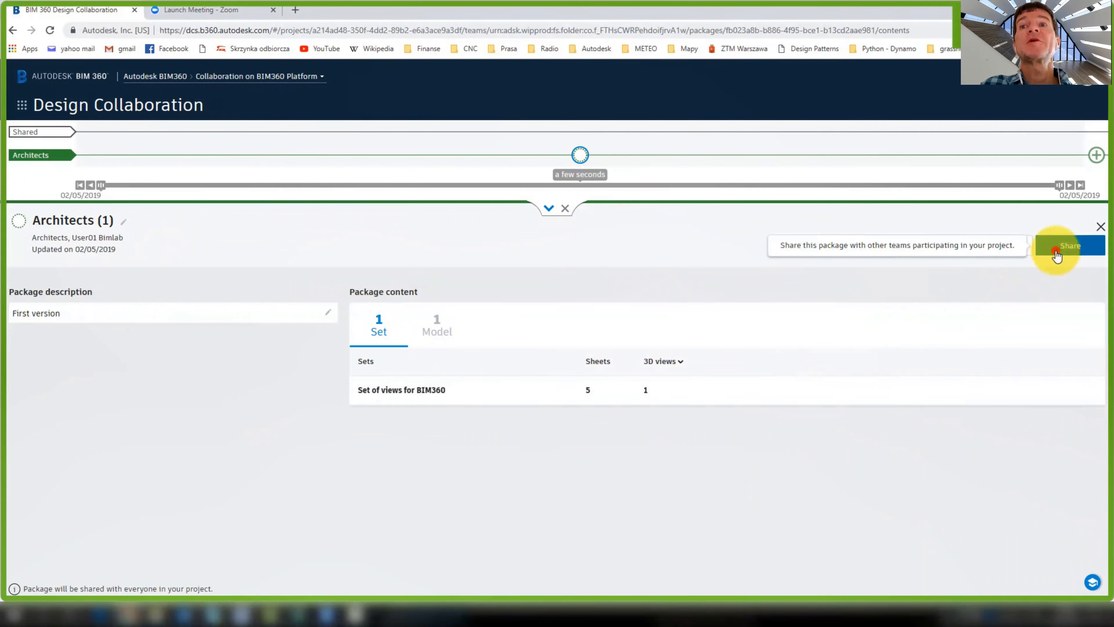
pyautogui.click(493, 235)
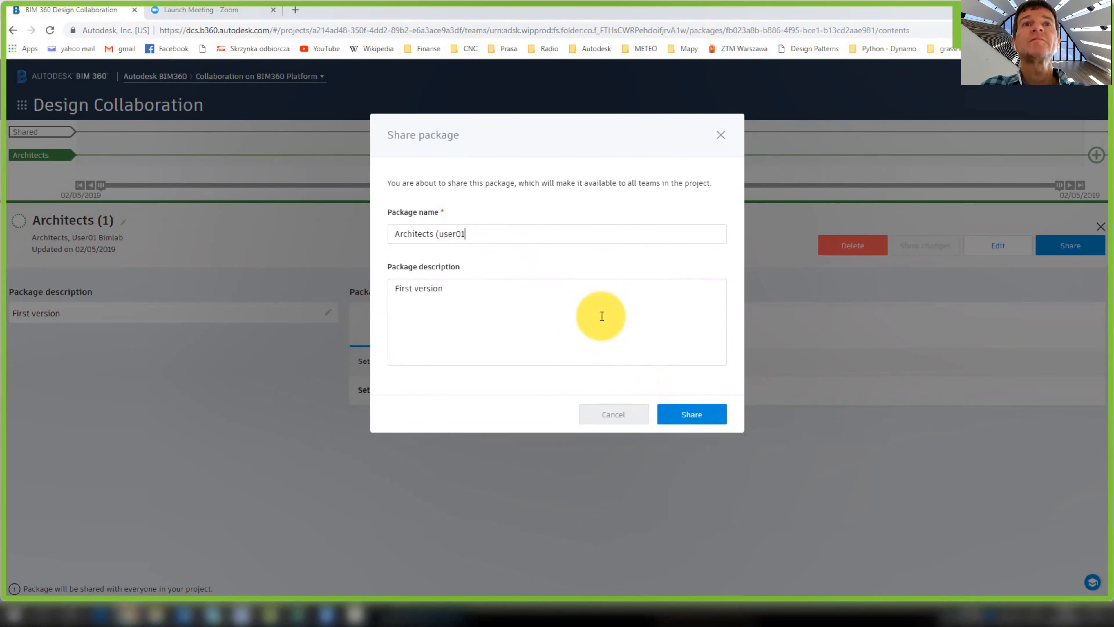
pyautogui.click(688, 413)
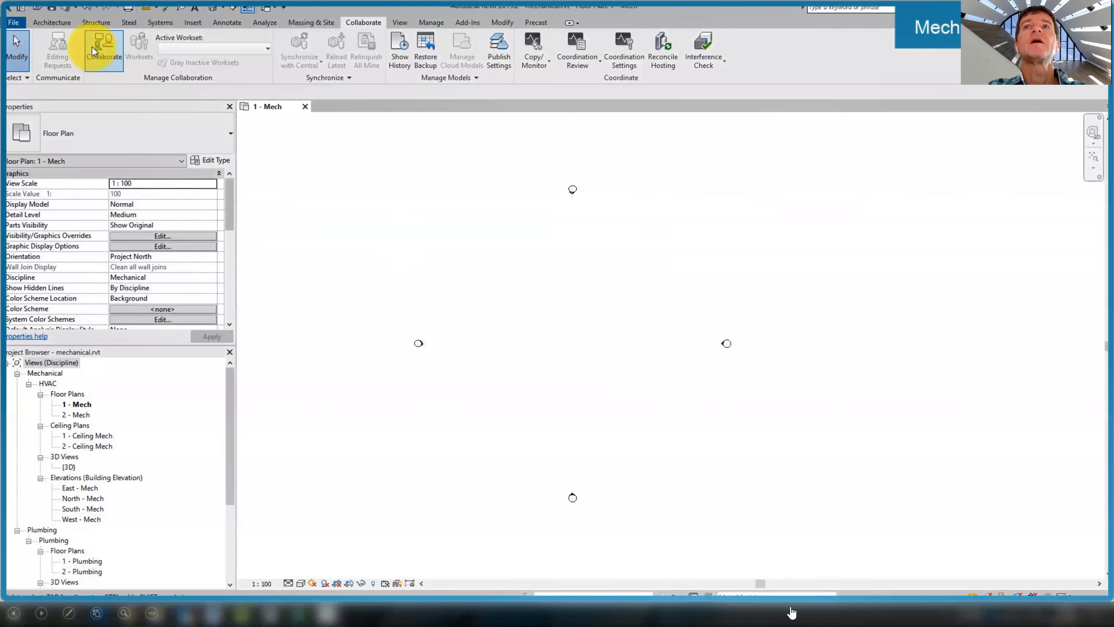
# Upload mechanical.rvt for cloud collaboration into Collaboration on BIM360 Platform's Mechanical Engineers folder
pyautogui.click(91, 46)
pyautogui.click(427, 308)
pyautogui.click(573, 369)
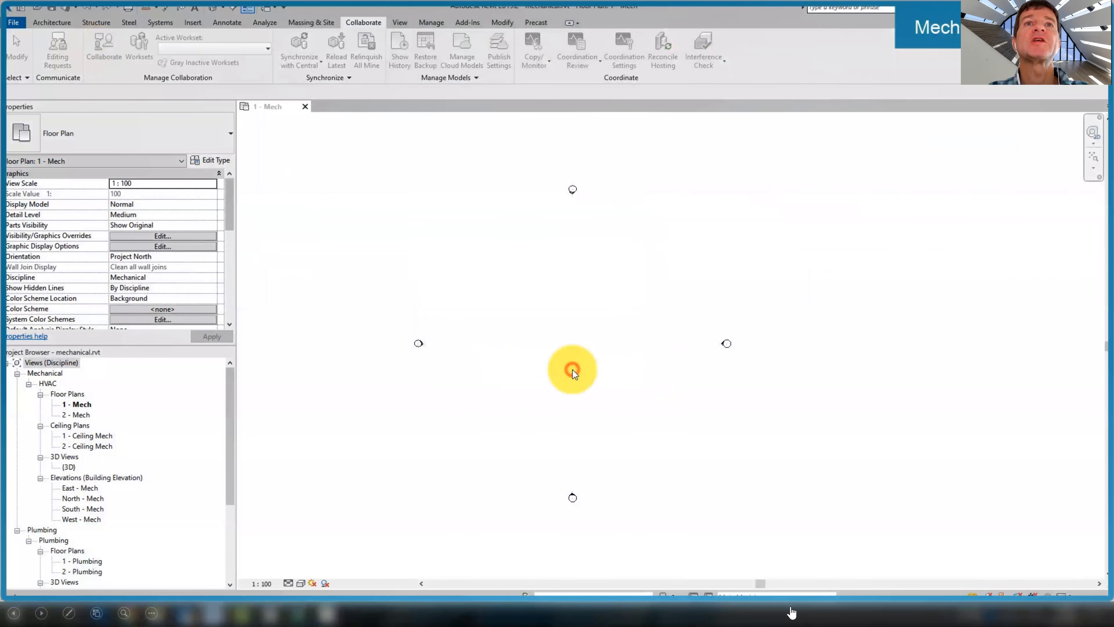
pyautogui.click(467, 272)
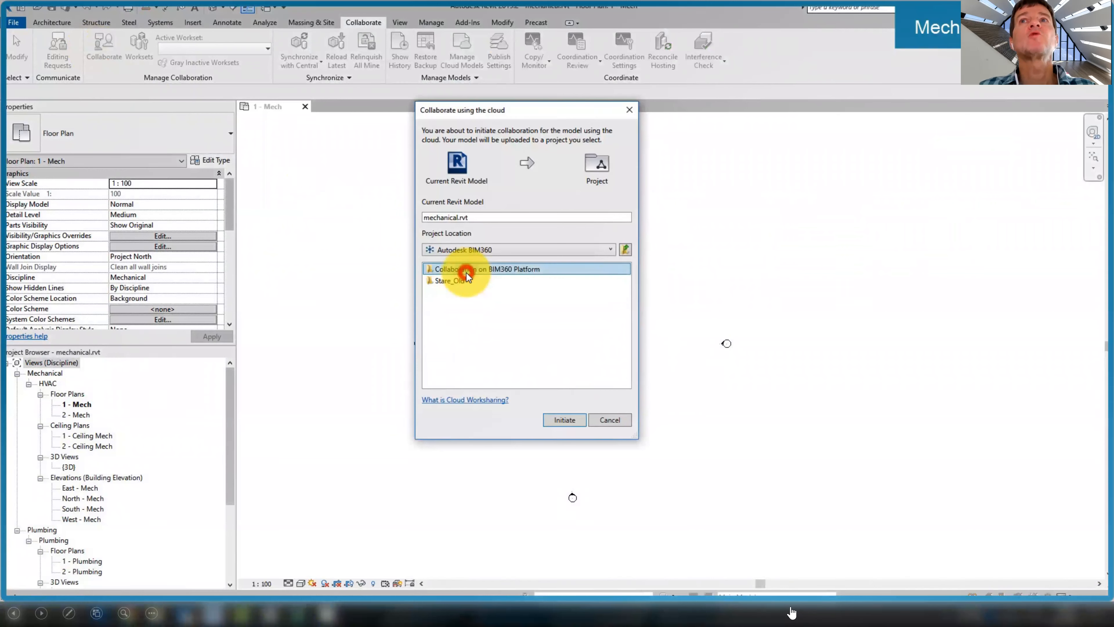
pyautogui.doubleClick(467, 272)
pyautogui.doubleClick(466, 271)
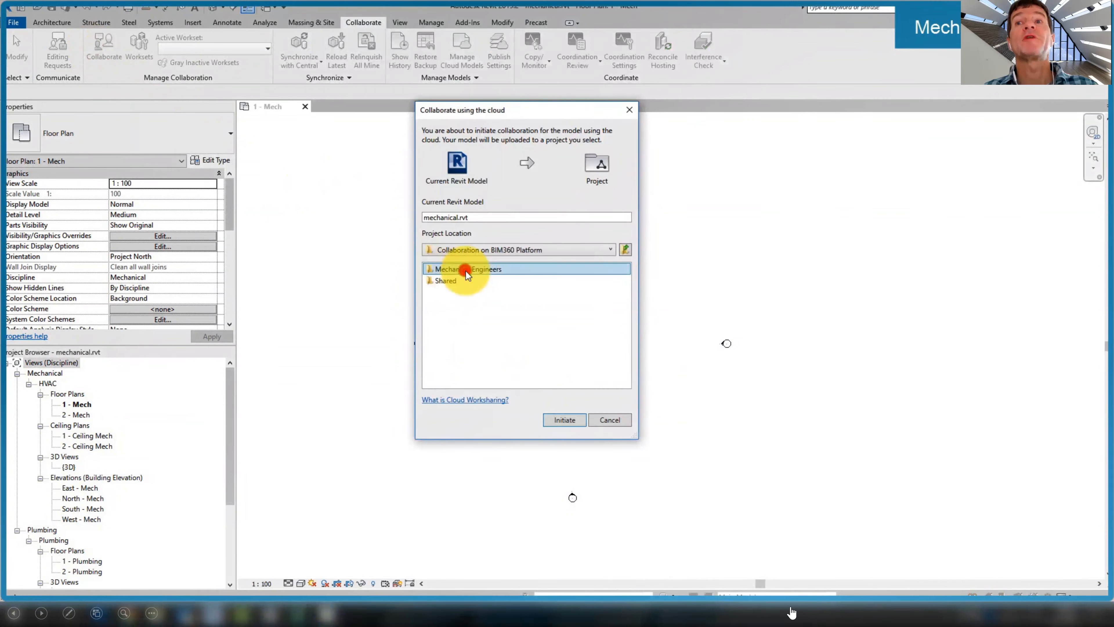
pyautogui.click(487, 269)
pyautogui.click(564, 419)
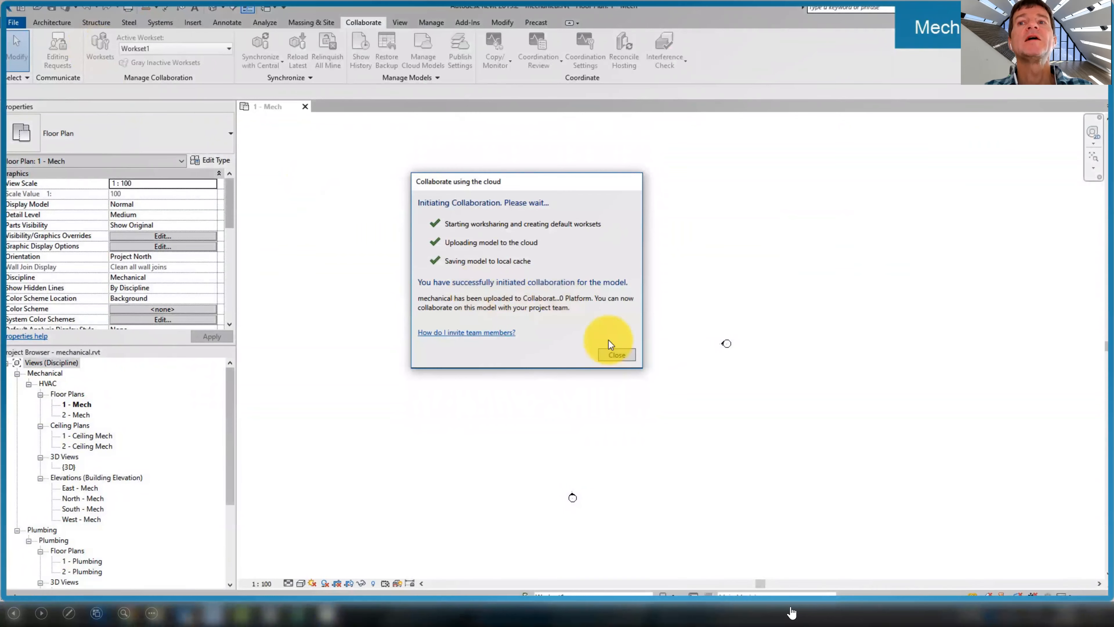
# Expand shared packages into team rows and open the shared Architects package details
pyautogui.click(617, 355)
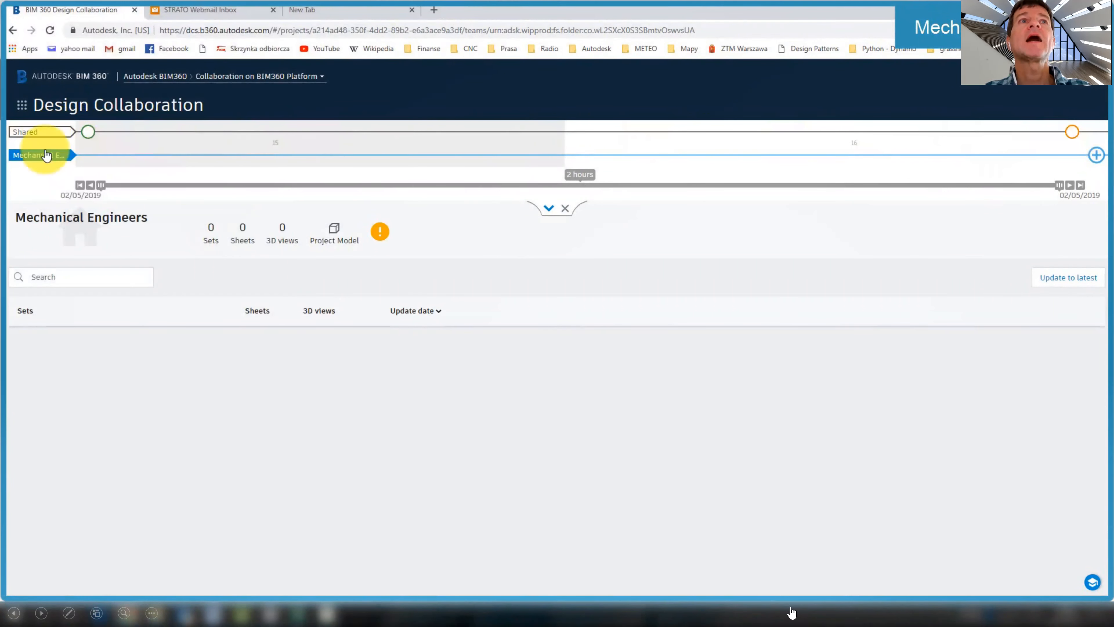
pyautogui.click(38, 133)
pyautogui.click(87, 131)
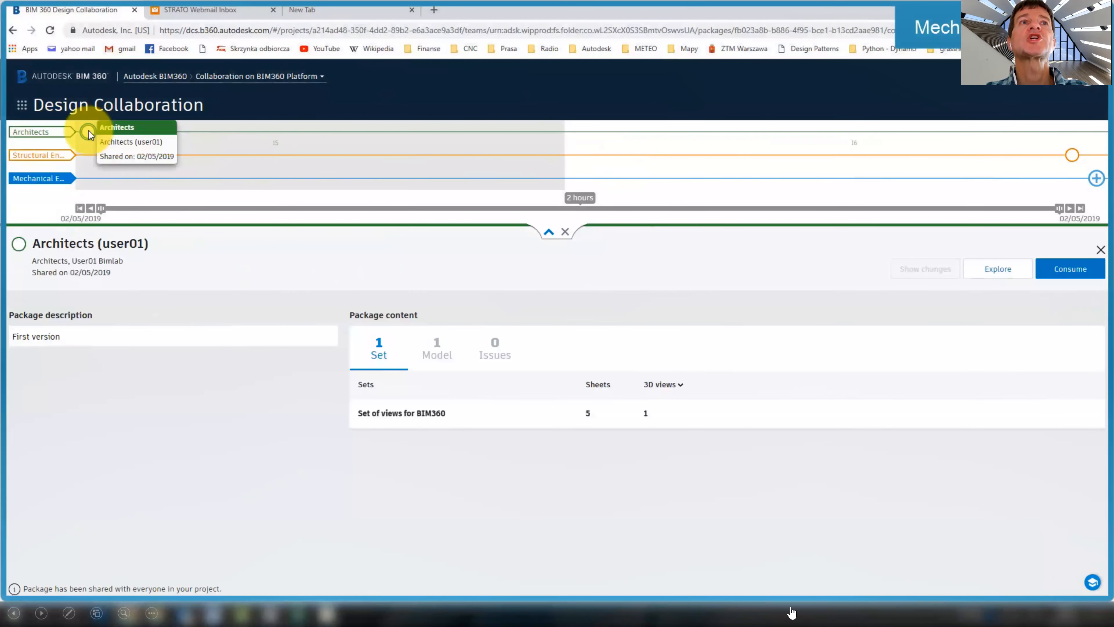
# Explore the Architects package in 3D and consume it for Mechanical Engineers
pyautogui.click(987, 268)
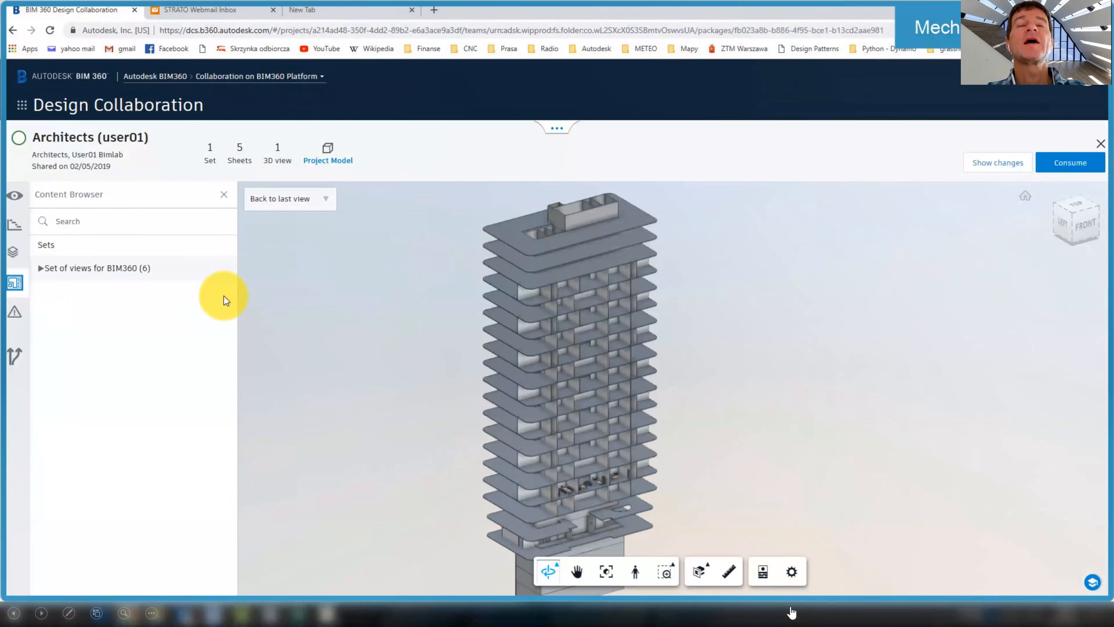
pyautogui.click(44, 272)
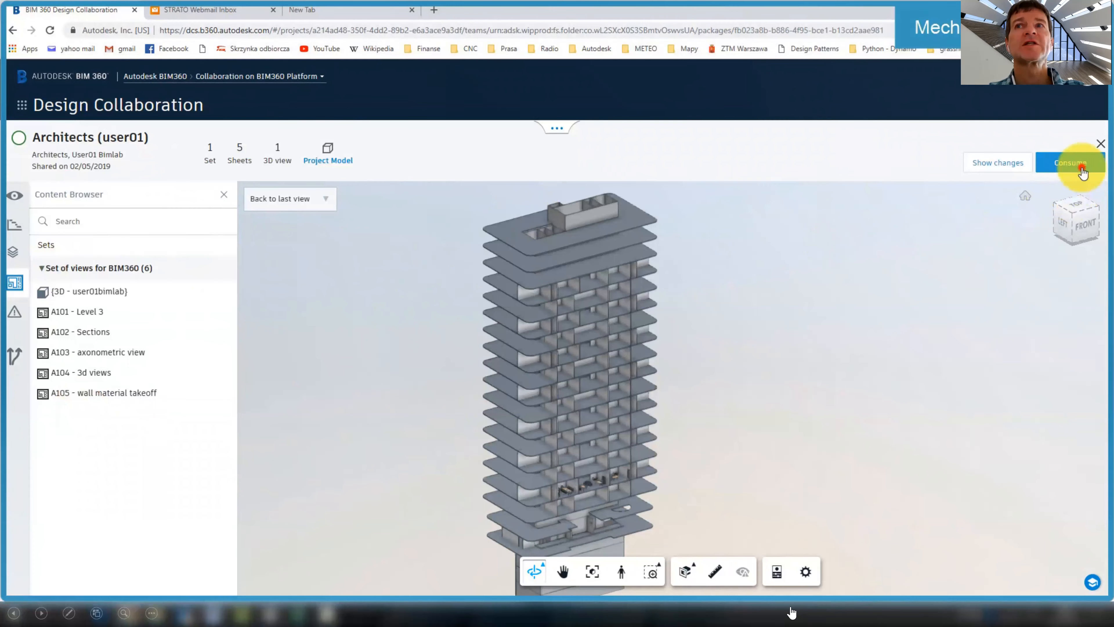
pyautogui.click(1073, 165)
pyautogui.click(710, 239)
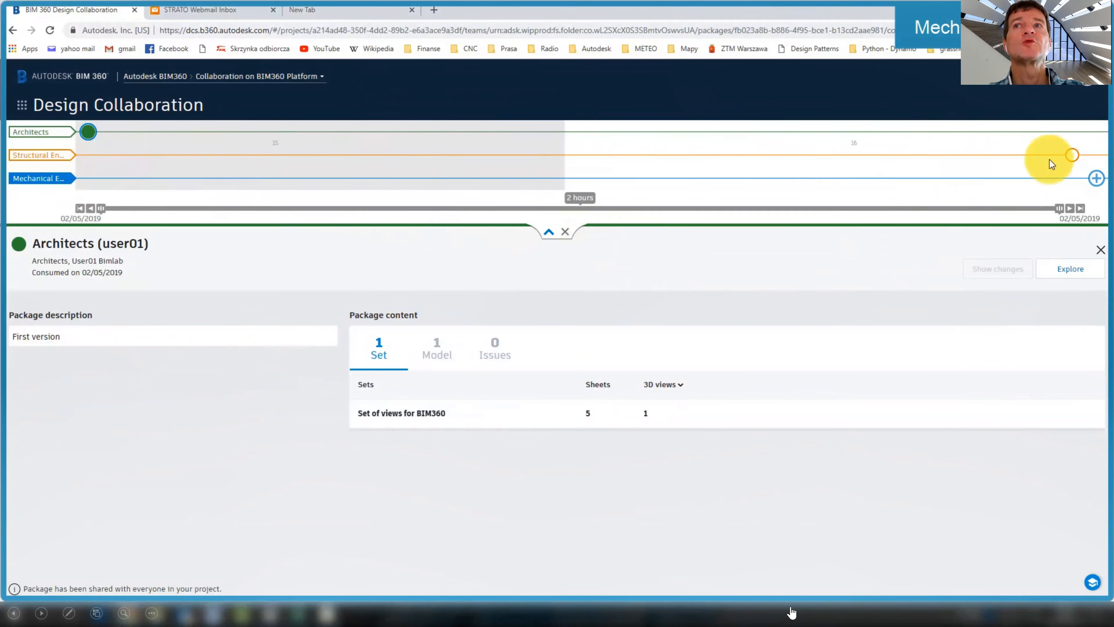
# Explore Structural Engineers (2) with the Architects model overlaid, then consume it
pyautogui.click(1072, 155)
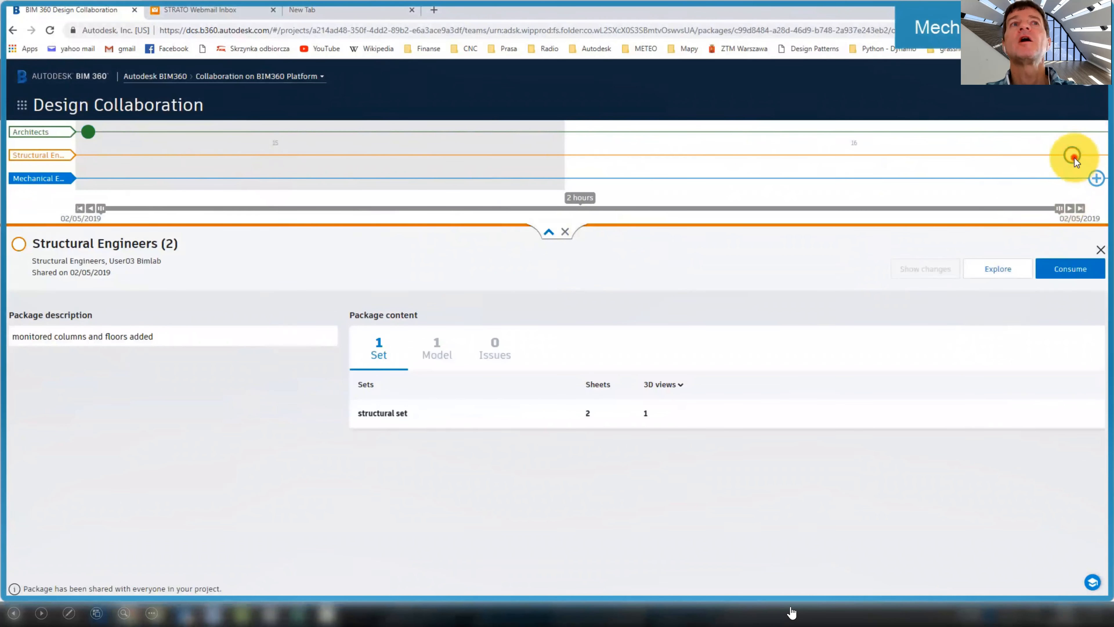
pyautogui.click(1014, 269)
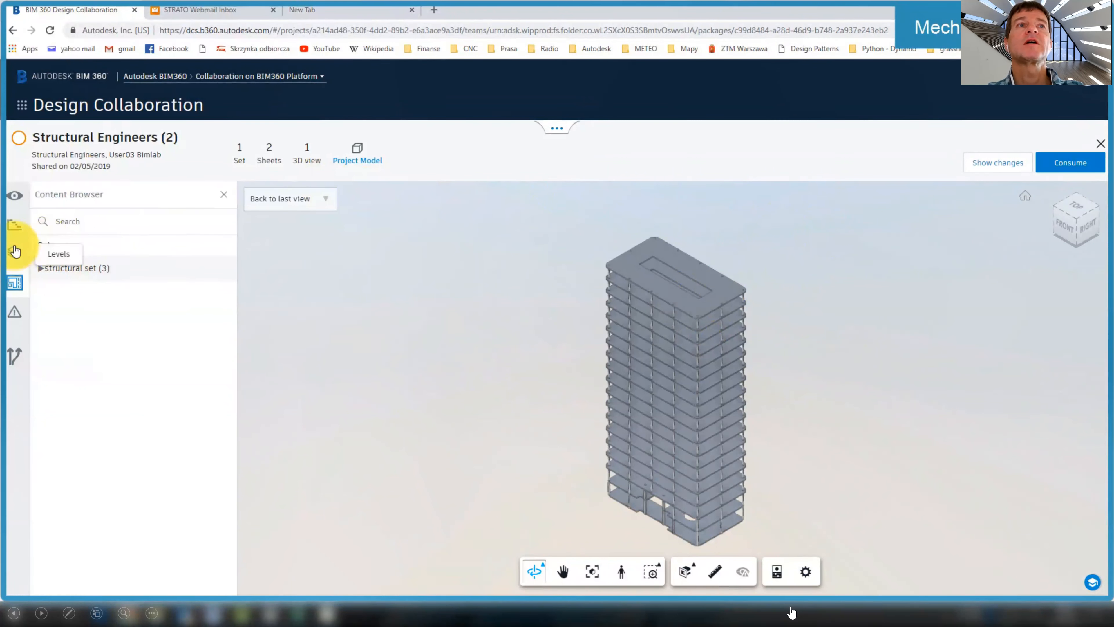
pyautogui.click(15, 198)
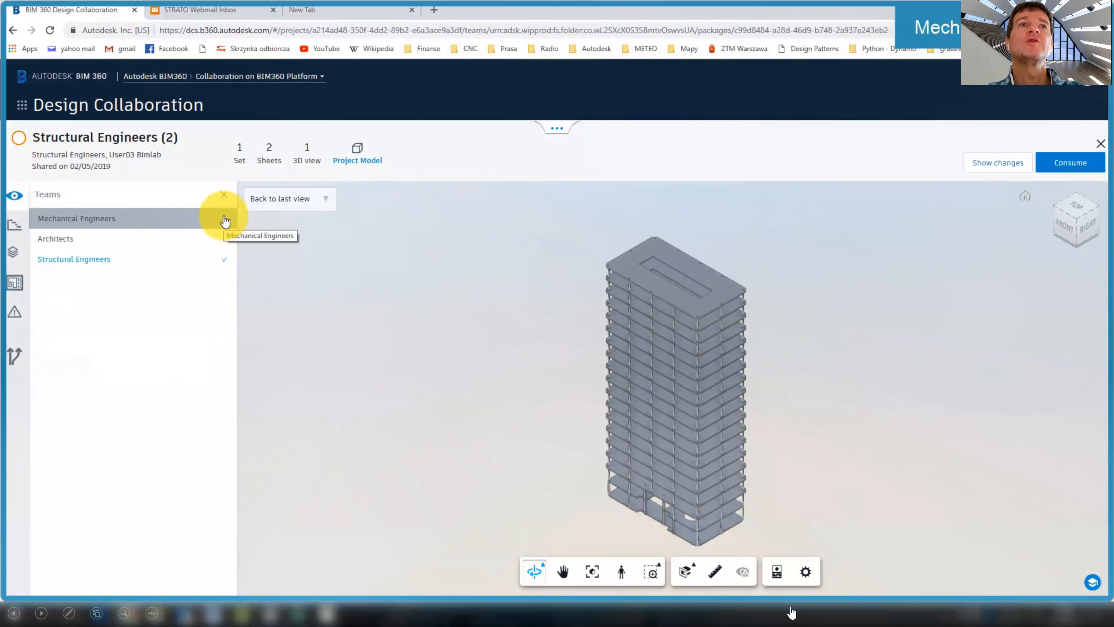
pyautogui.click(224, 242)
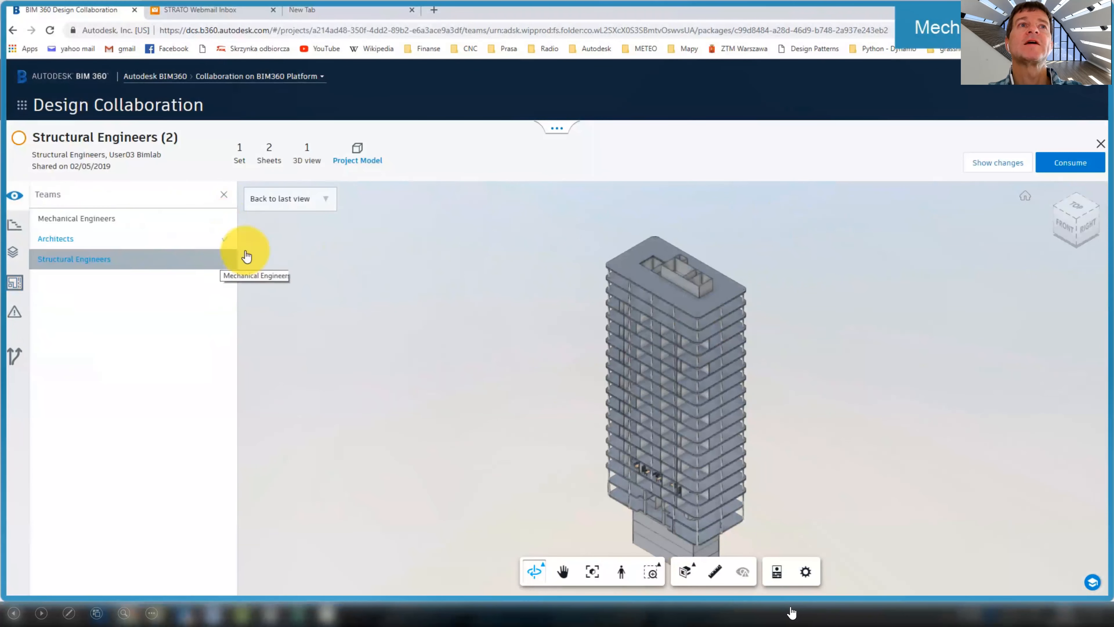
pyautogui.click(1070, 163)
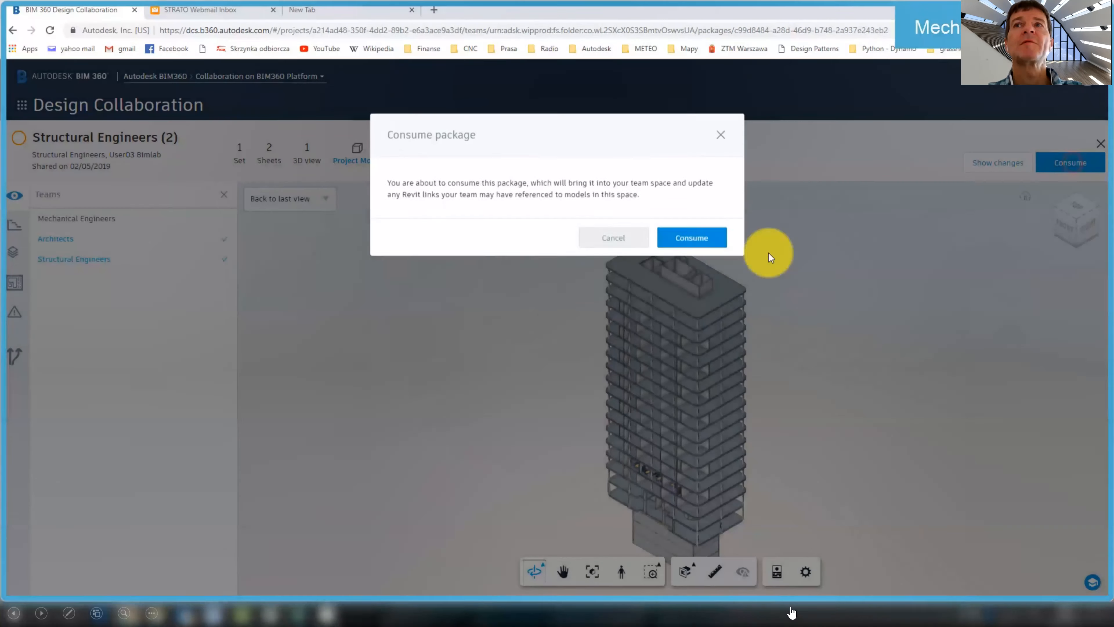
pyautogui.click(698, 249)
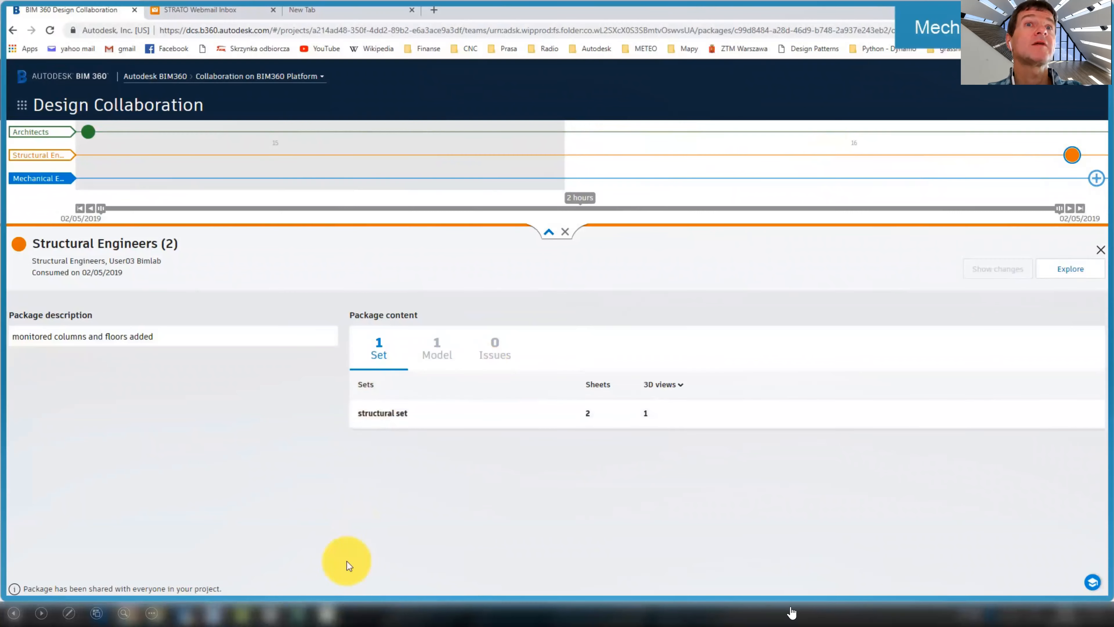
pyautogui.click(226, 613)
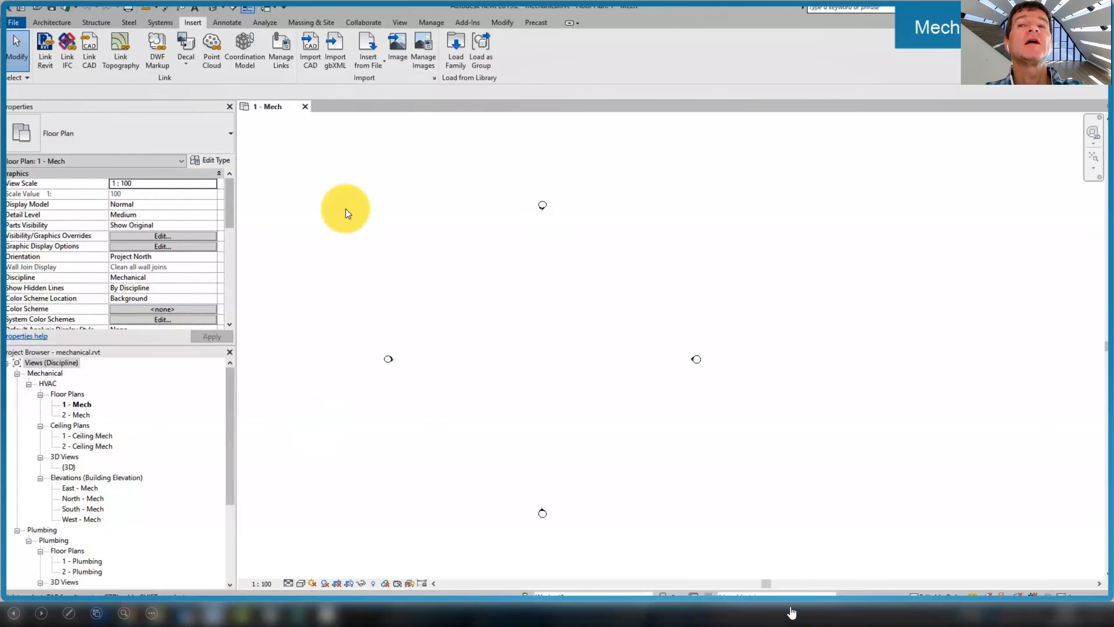
# Link the consumed architecture.rvt from the Consumed Architects folder into the mechanical model
pyautogui.click(45, 52)
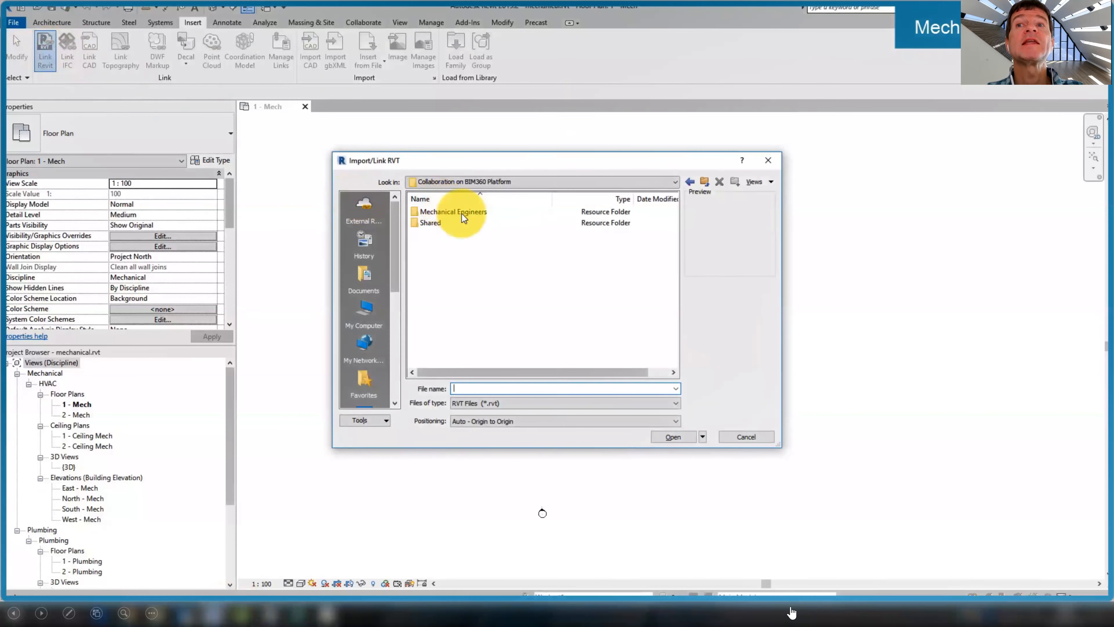
pyautogui.doubleClick(461, 212)
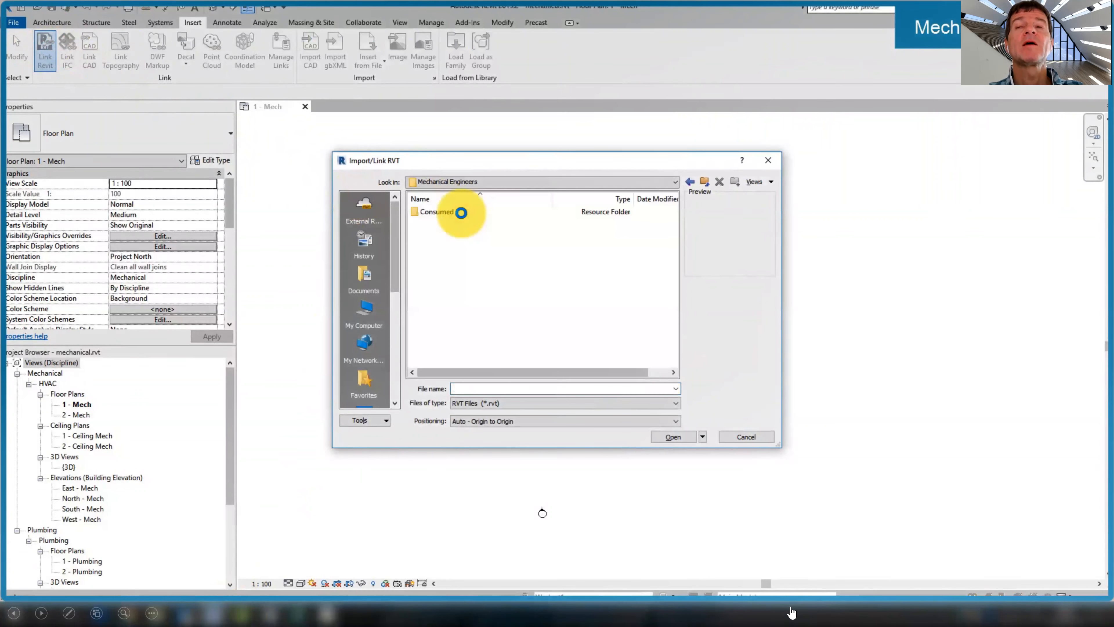
pyautogui.doubleClick(426, 211)
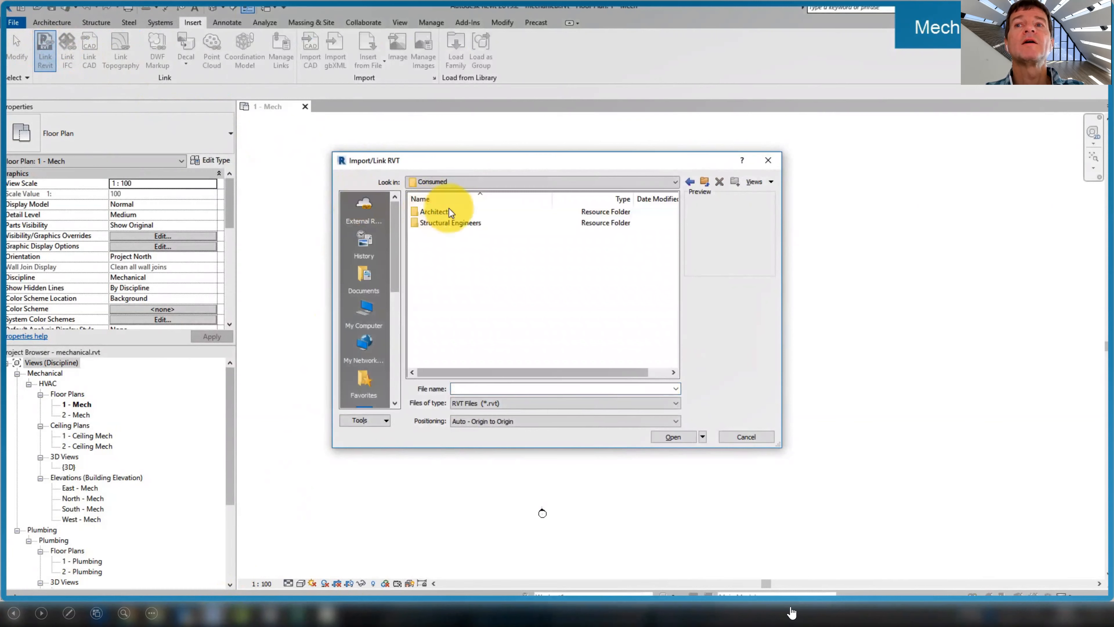
pyautogui.click(441, 212)
pyautogui.doubleClick(441, 211)
pyautogui.click(422, 213)
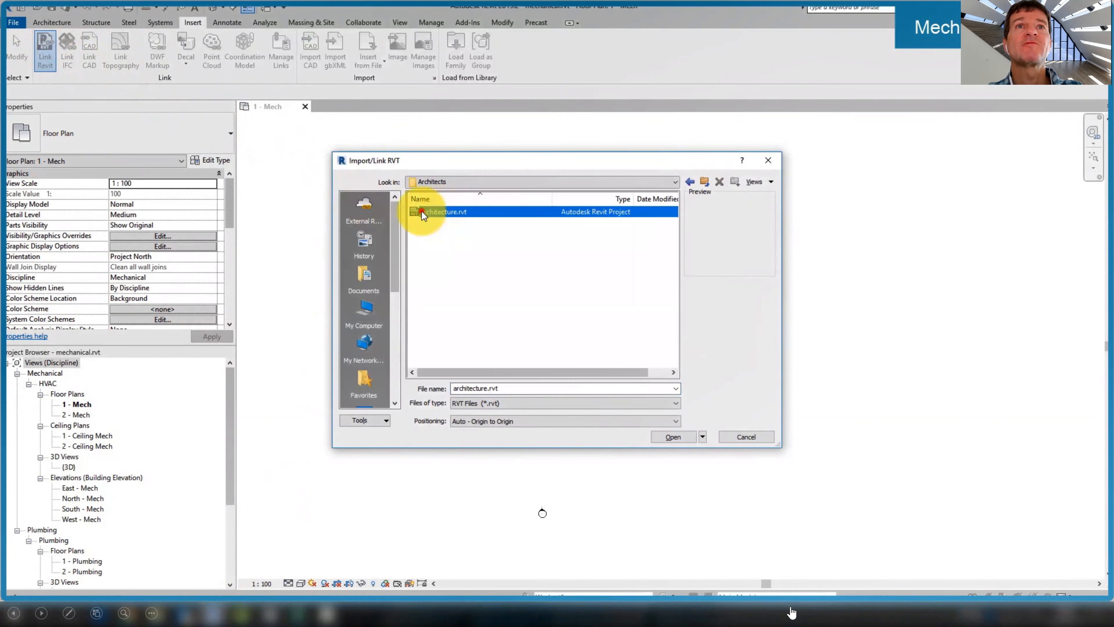
pyautogui.click(672, 437)
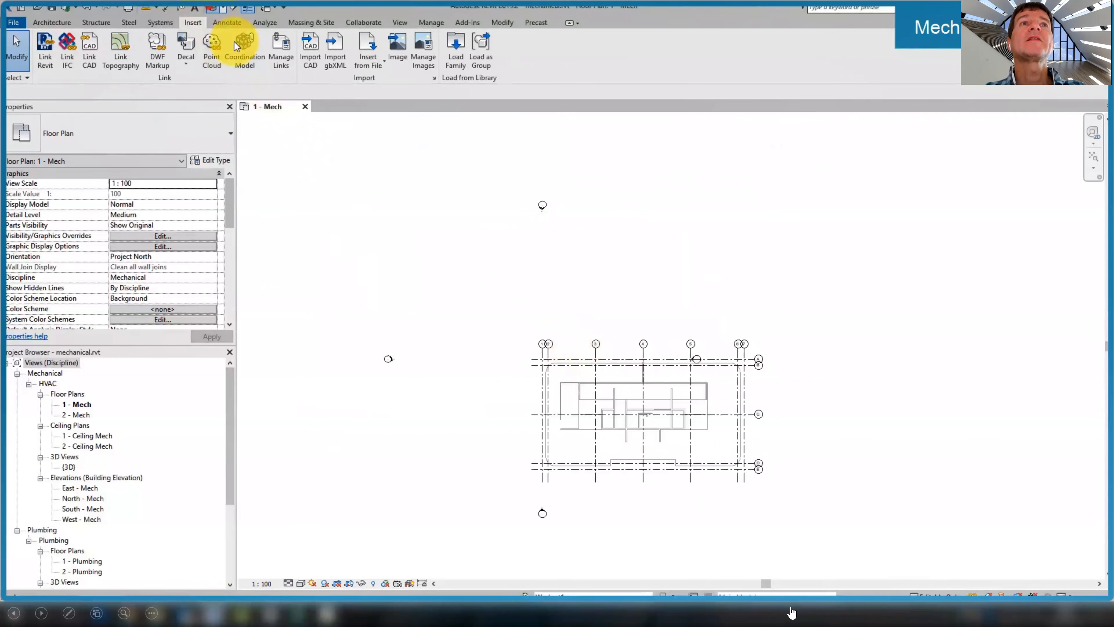
# Orbit the tower to a near-front view and display it shaded
pyautogui.scroll(3, 659, 330)
pyautogui.scroll(-3, 631, 314)
pyautogui.moveTo(623, 305)
pyautogui.keyDown('shift'); pyautogui.mouseDown(button='middle')
pyautogui.moveTo(788, 157)
pyautogui.moveTo(746, 158)
pyautogui.mouseUp(button='middle'); pyautogui.keyUp('shift')
pyautogui.click(299, 583)
pyautogui.click(326, 535)
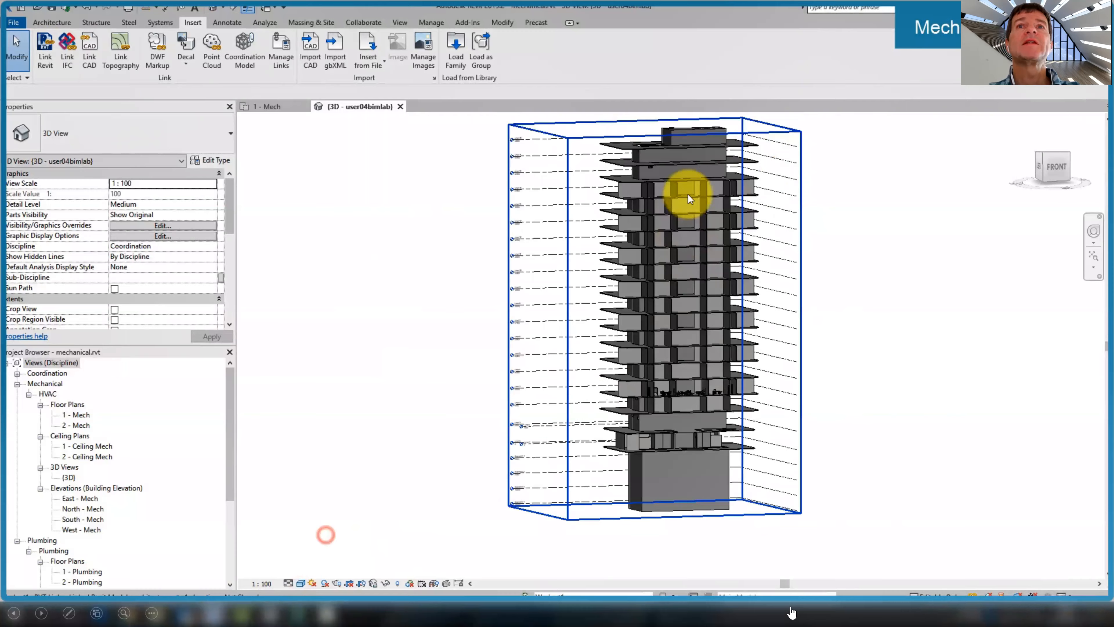
pyautogui.scroll(8, 689, 198)
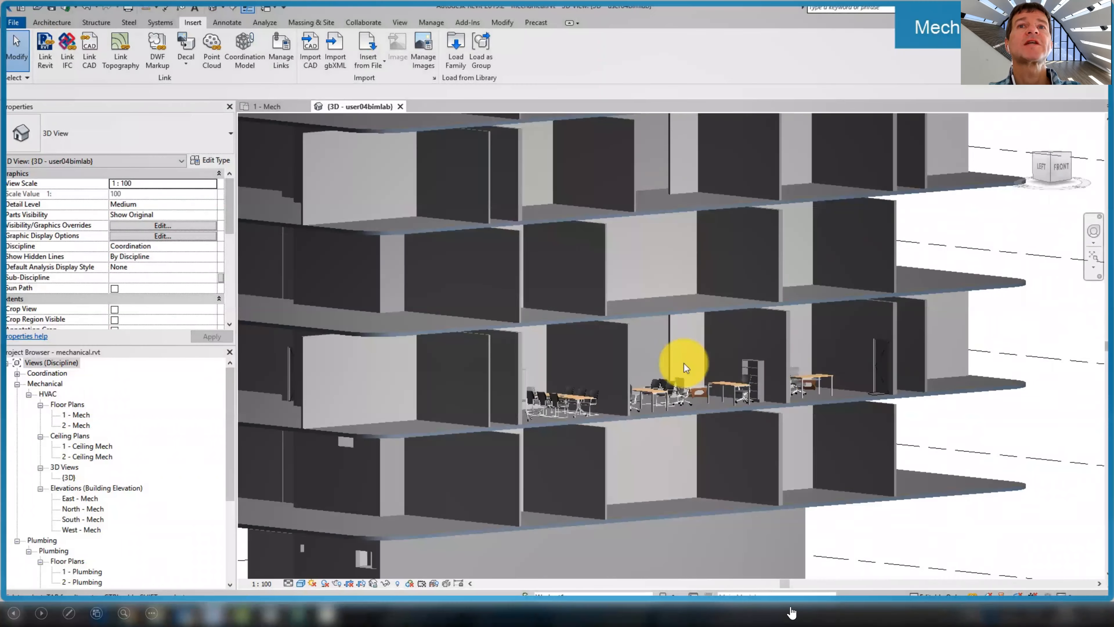
pyautogui.scroll(4, 686, 368)
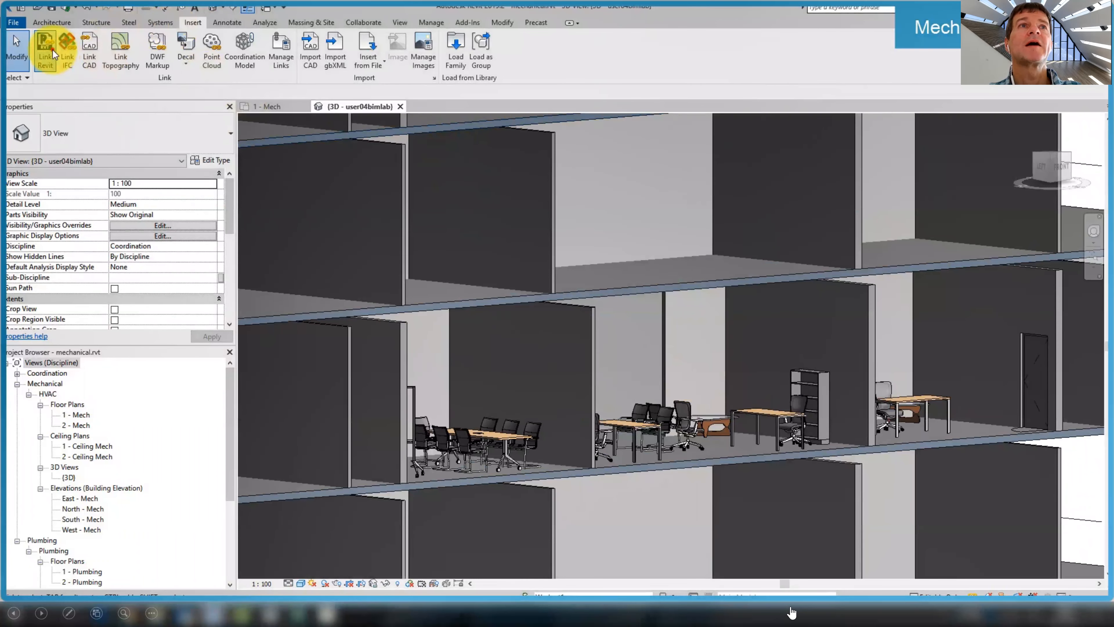
# Link the structural RVT from the Structural Engineers folder, dismissing the nested-link warning
pyautogui.click(52, 52)
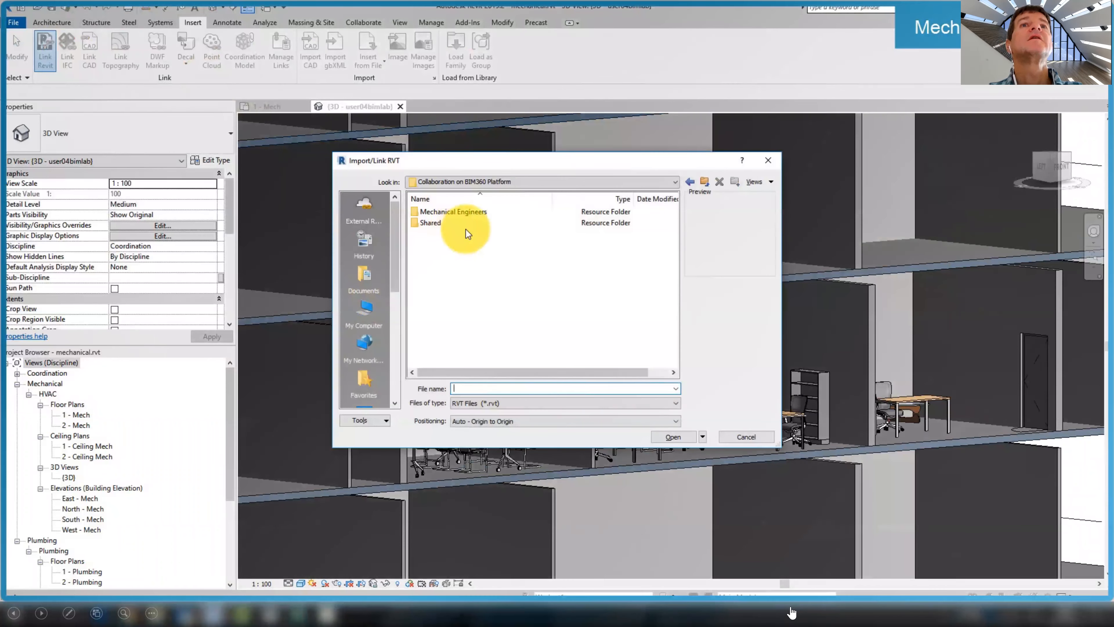
pyautogui.doubleClick(437, 212)
pyautogui.doubleClick(438, 213)
pyautogui.click(446, 223)
pyautogui.doubleClick(446, 223)
pyautogui.click(436, 212)
pyautogui.click(666, 435)
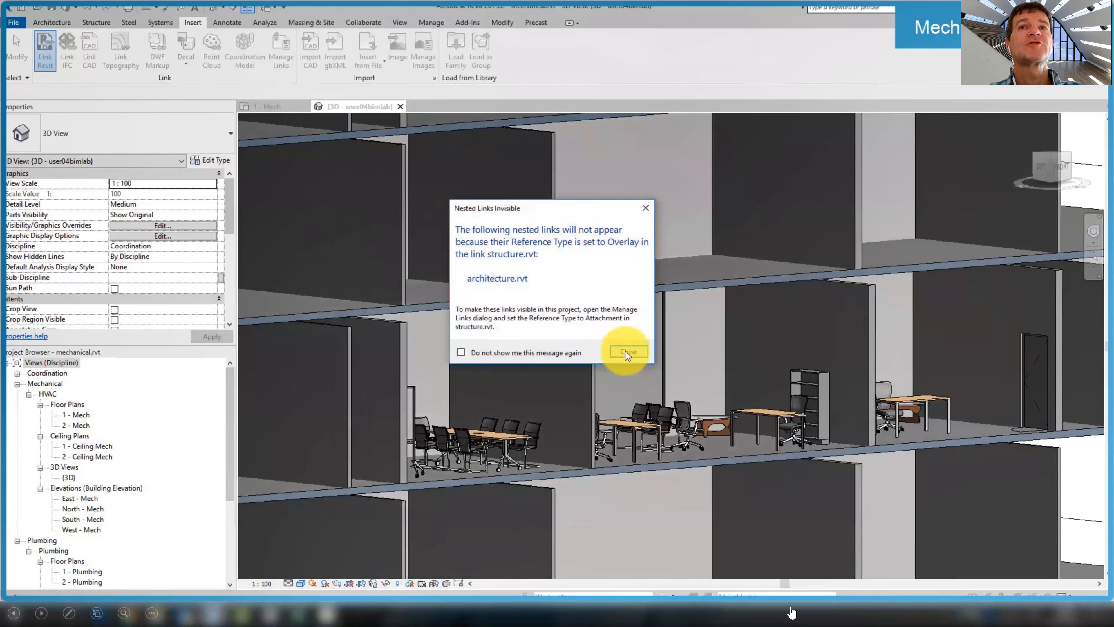
pyautogui.click(625, 351)
pyautogui.scroll(-6, 599, 287)
pyautogui.keyDown('shift'); pyautogui.moveTo(599, 287); pyautogui.dragTo(513, 391, button='middle'); pyautogui.keyUp('shift')
pyautogui.scroll(-3, 474, 311)
pyautogui.scroll(-3, 513, 390)
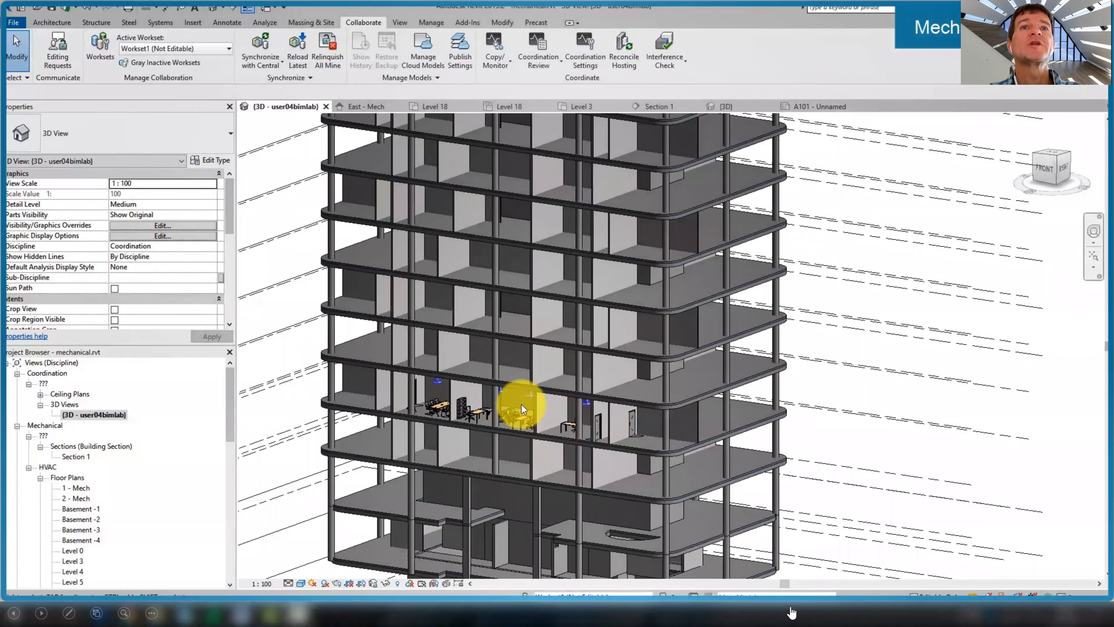
# Inspect the duct run and air terminals by orbiting the tower and default {3D} view
pyautogui.keyDown('shift'); pyautogui.moveTo(528, 398); pyautogui.dragTo(557, 357, button='middle'); pyautogui.keyUp('shift')
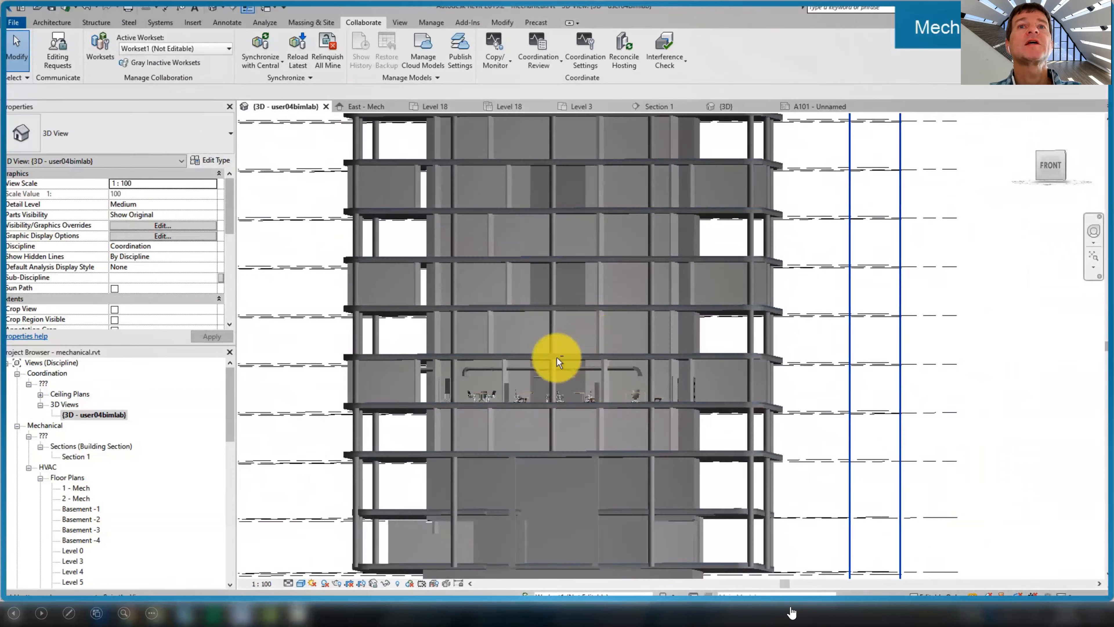
pyautogui.scroll(3, 550, 371)
pyautogui.click(551, 372)
pyautogui.scroll(-10, 87, 430)
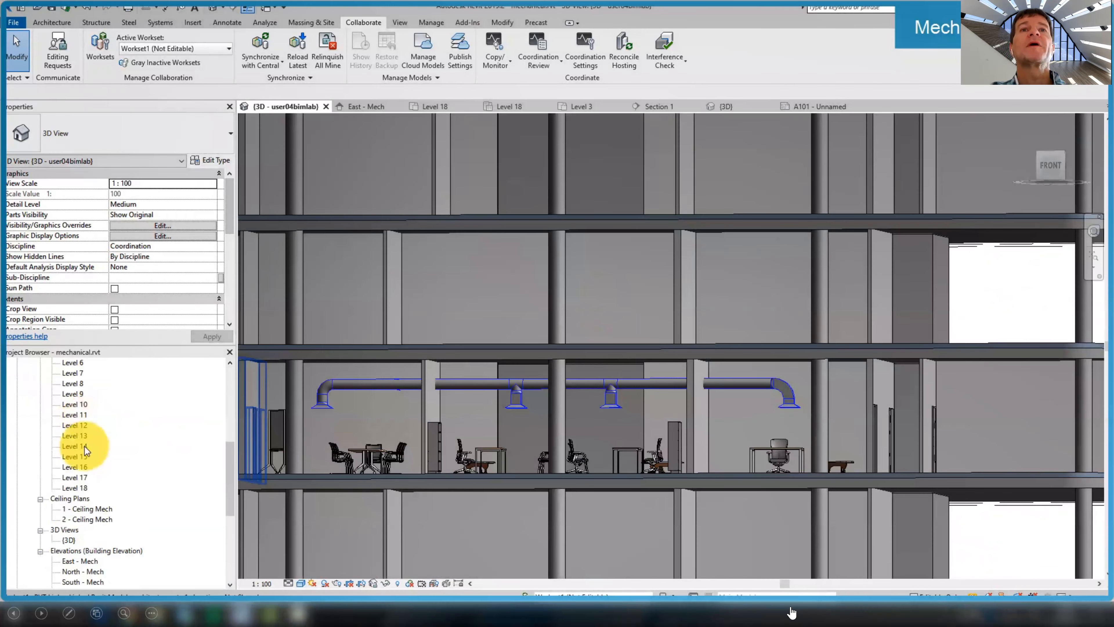
pyautogui.doubleClick(69, 456)
pyautogui.scroll(6, 424, 442)
pyautogui.keyDown('shift'); pyautogui.moveTo(407, 430); pyautogui.dragTo(687, 365, button='middle'); pyautogui.keyUp('shift')
pyautogui.click(670, 421)
pyautogui.keyDown('shift'); pyautogui.moveTo(632, 445); pyautogui.dragTo(520, 455, button='middle'); pyautogui.keyUp('shift')
pyautogui.scroll(-8, 604, 430)
pyautogui.click(873, 382)
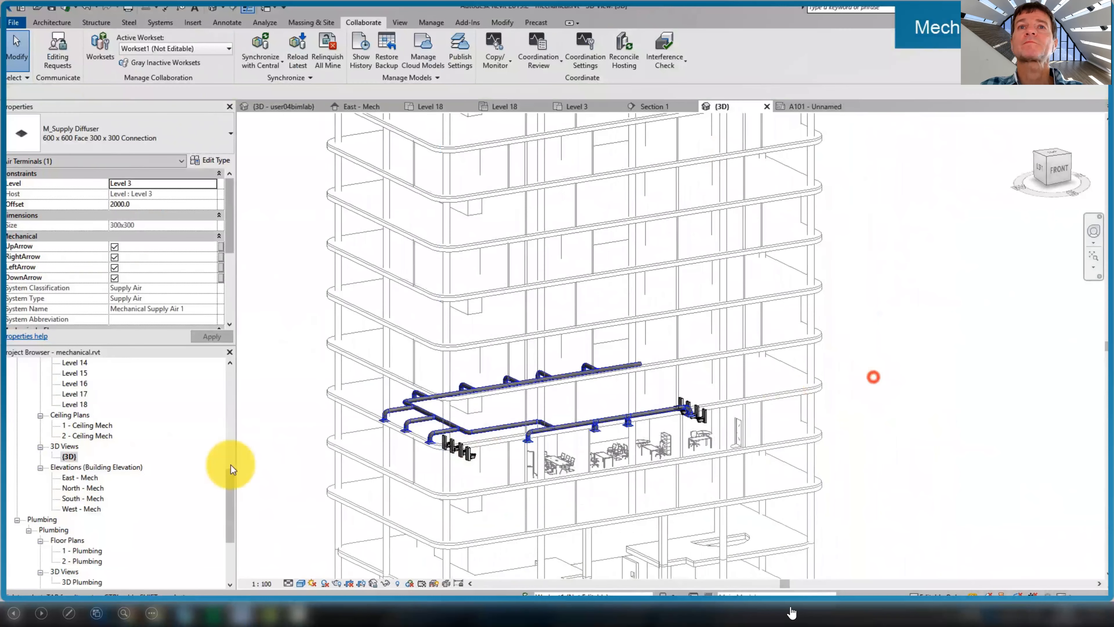
pyautogui.scroll(-4, 141, 478)
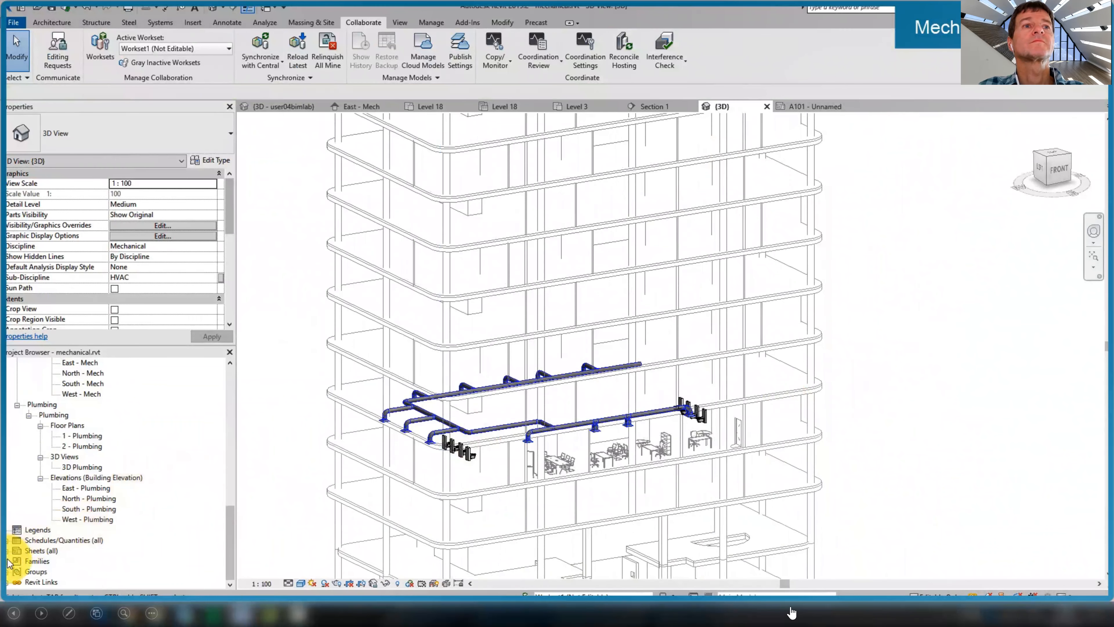
# Open sheet A101 and pan down toward its section view
pyautogui.click(17, 562)
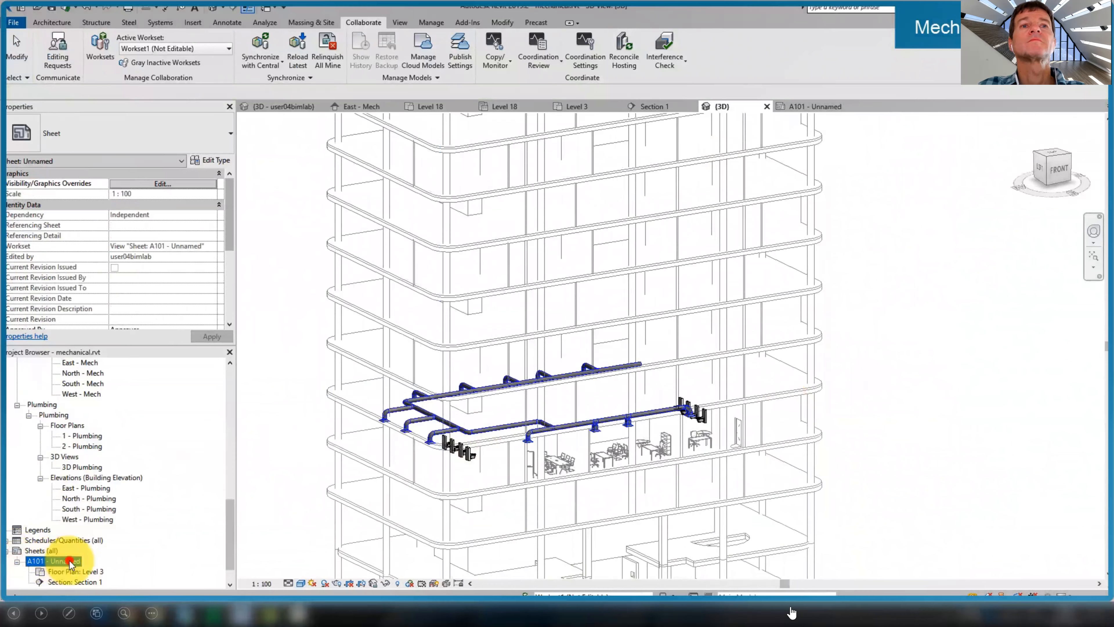
pyautogui.doubleClick(70, 563)
pyautogui.scroll(5, 537, 284)
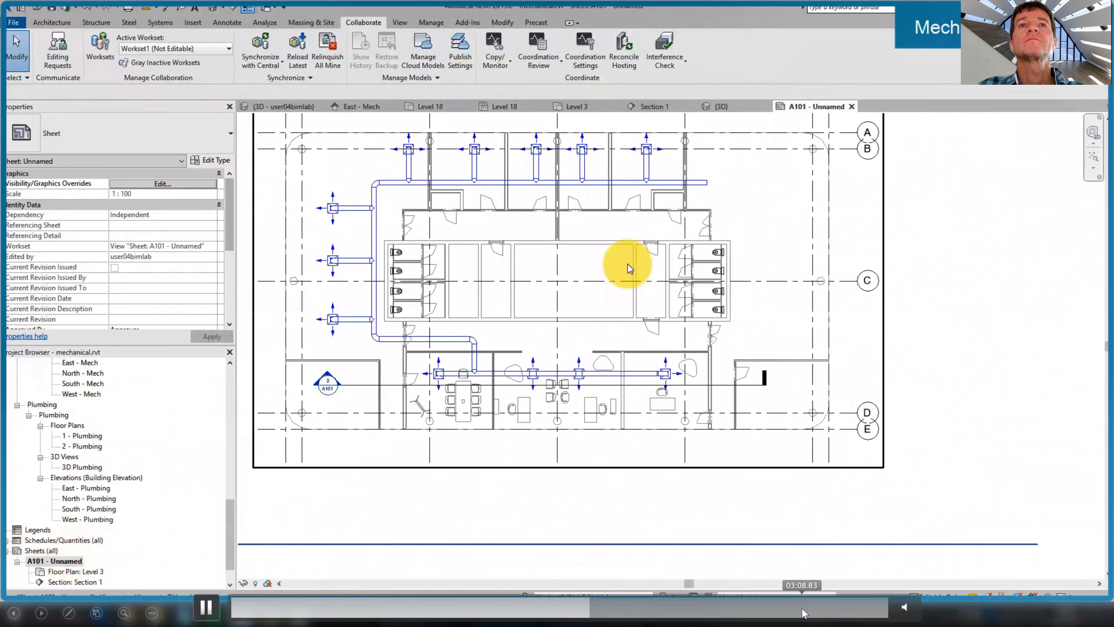
pyautogui.scroll(-4, 627, 264)
pyautogui.scroll(3, 589, 465)
pyautogui.moveTo(639, 343); pyautogui.dragTo(632, 368, button='middle')
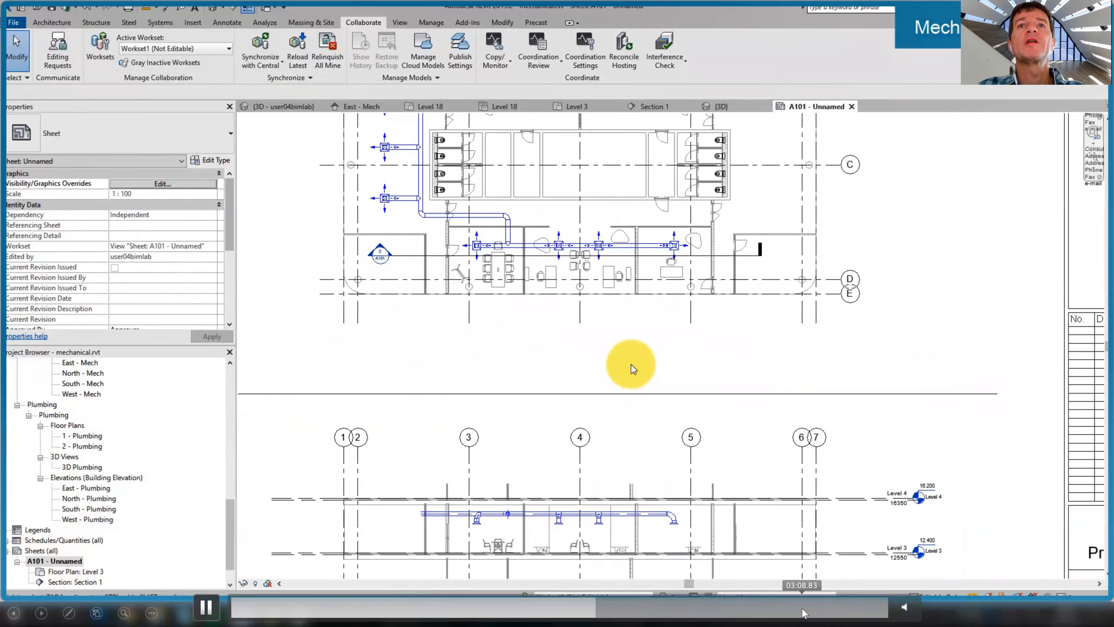
pyautogui.scroll(-3, 629, 338)
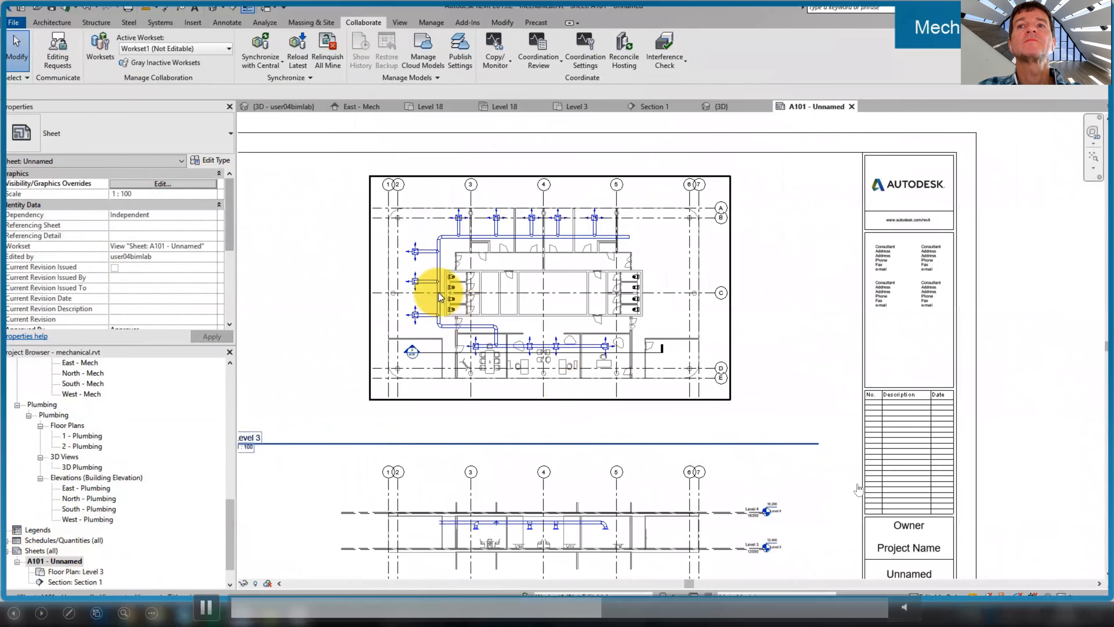
pyautogui.click(283, 286)
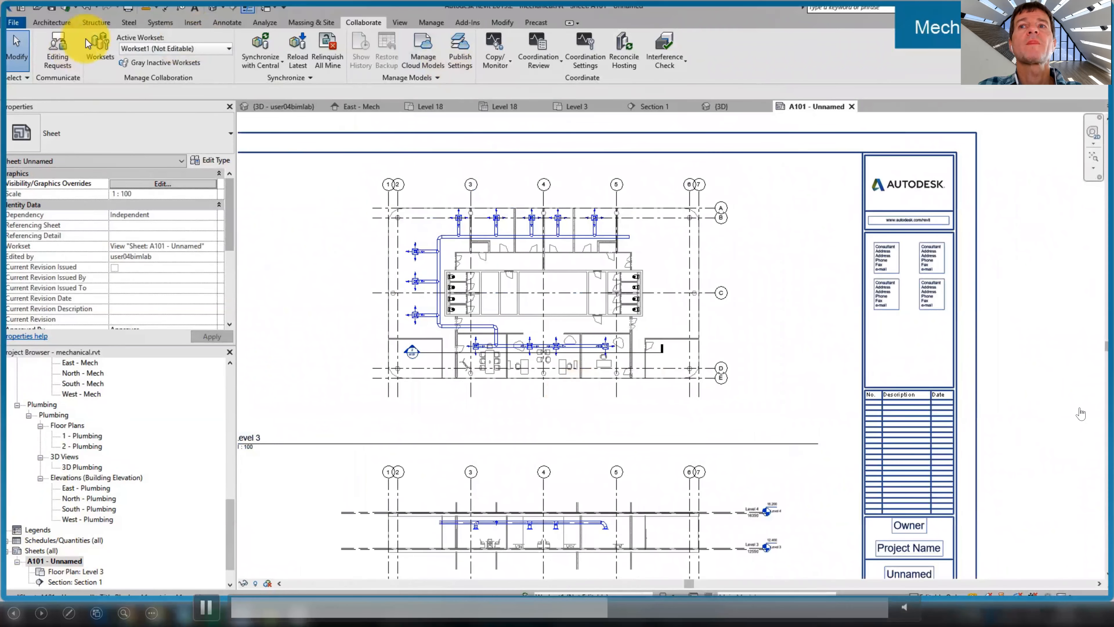
# Synchronize the mechanical model with central
pyautogui.click(260, 43)
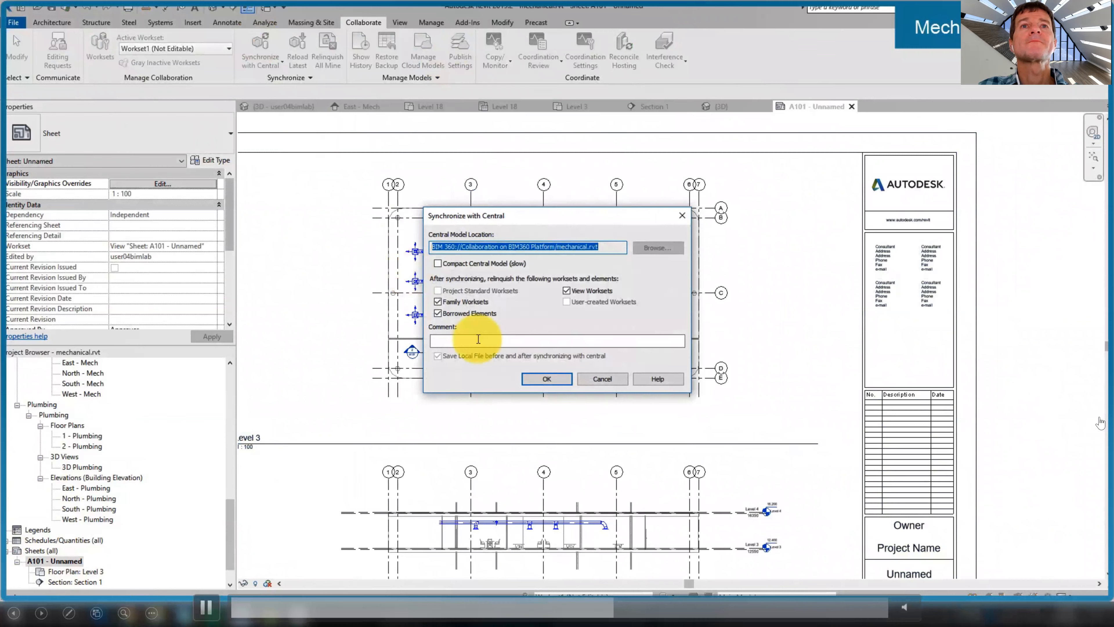
pyautogui.click(548, 378)
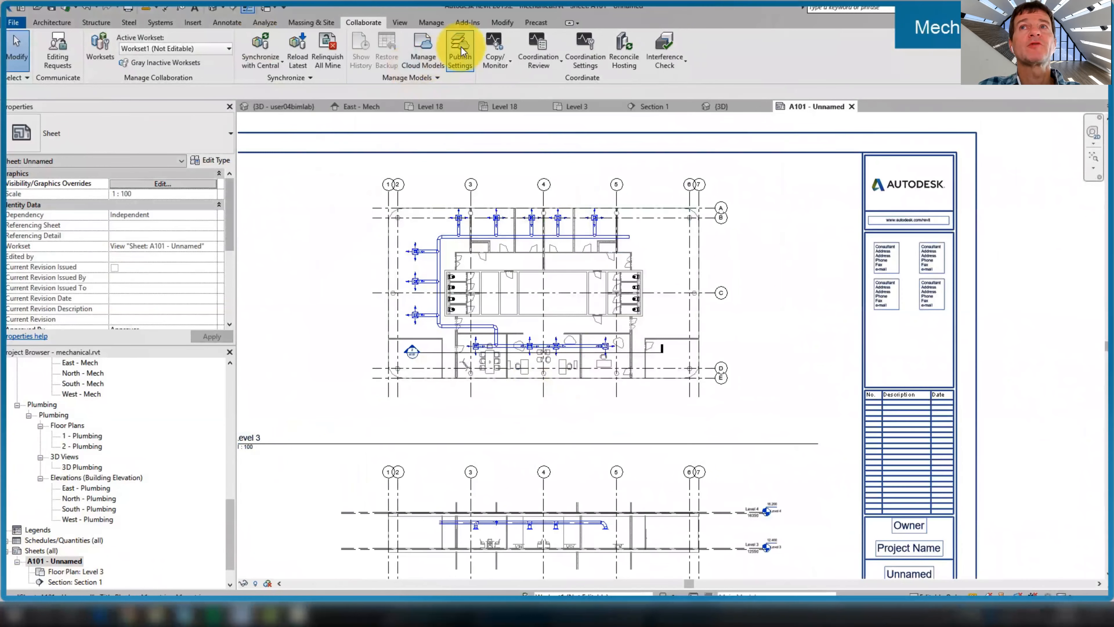
pyautogui.click(609, 472)
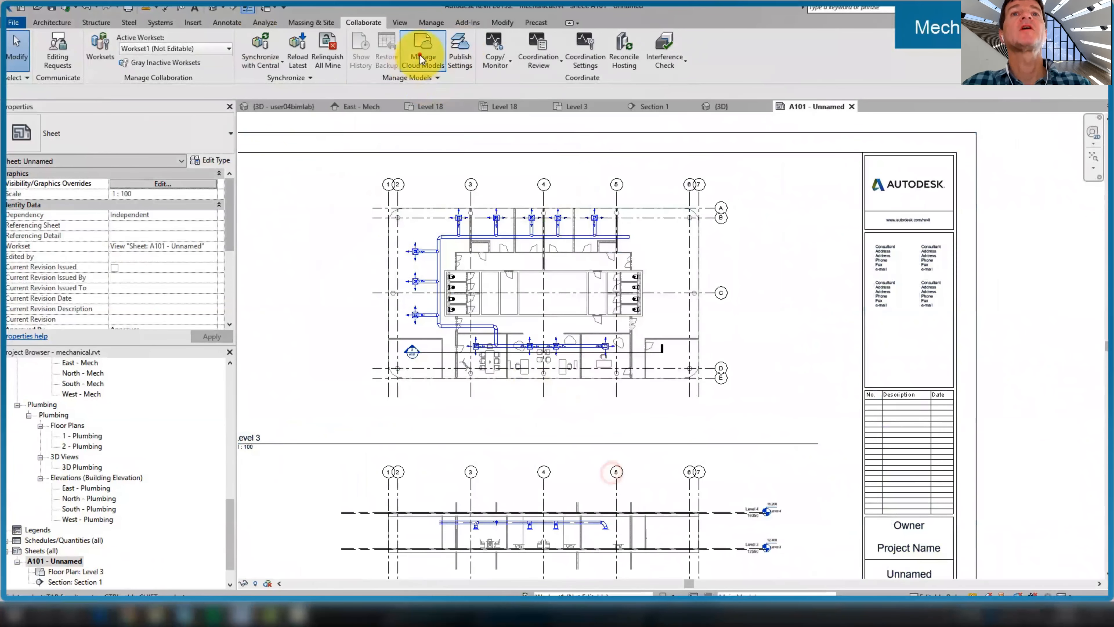
# Publish the latest mechanical.rvt to the Collaboration on BIM360 Platform project
pyautogui.click(423, 49)
pyautogui.click(201, 235)
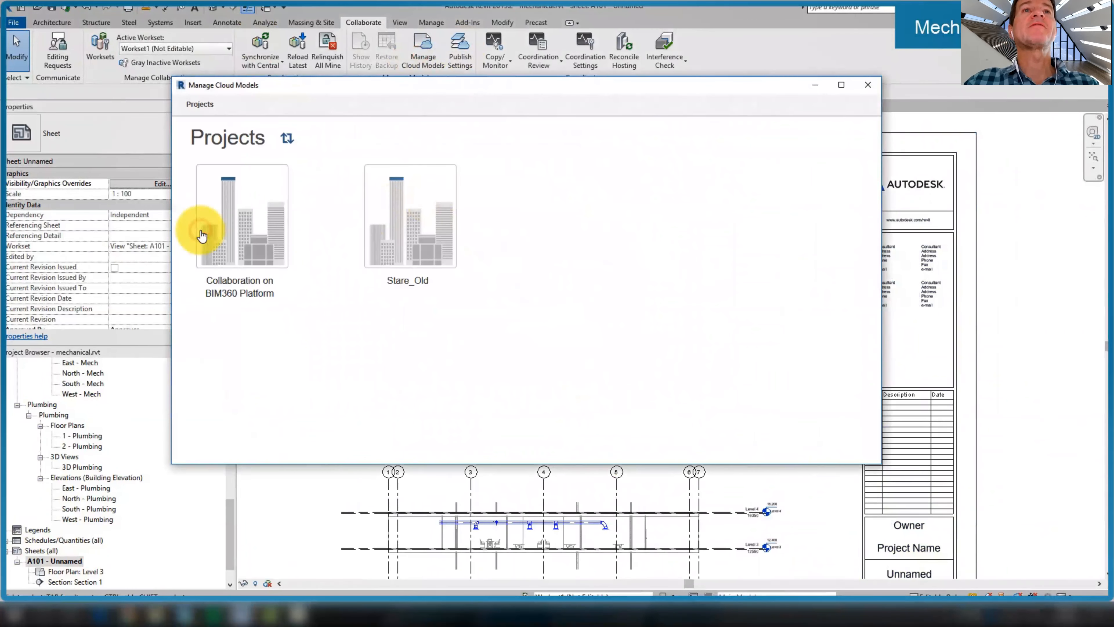
pyautogui.click(409, 249)
pyautogui.click(643, 265)
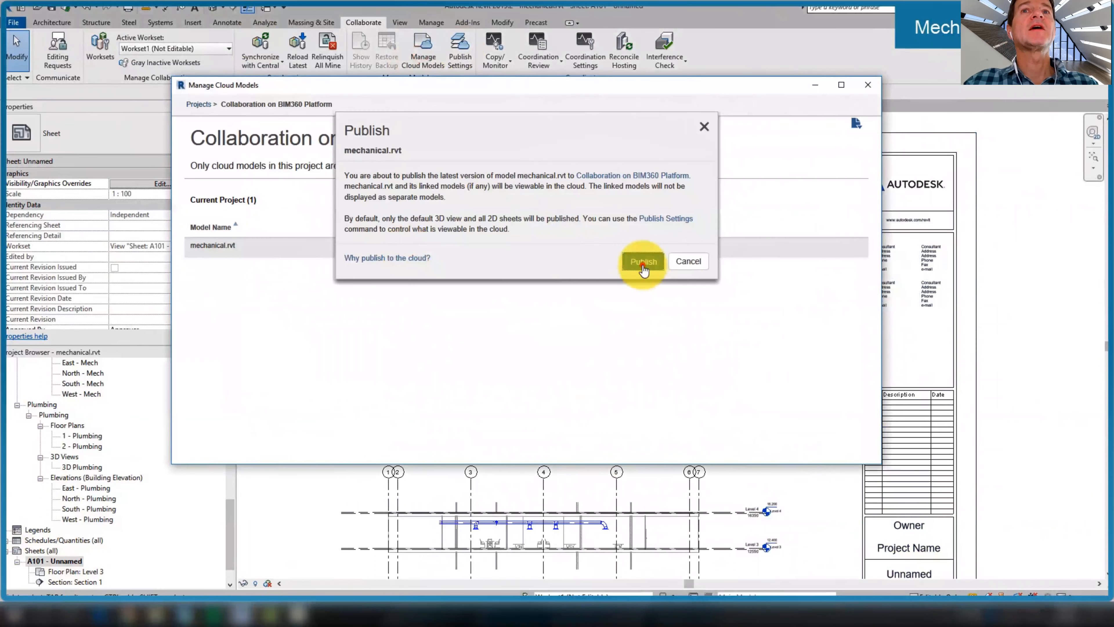
pyautogui.click(868, 85)
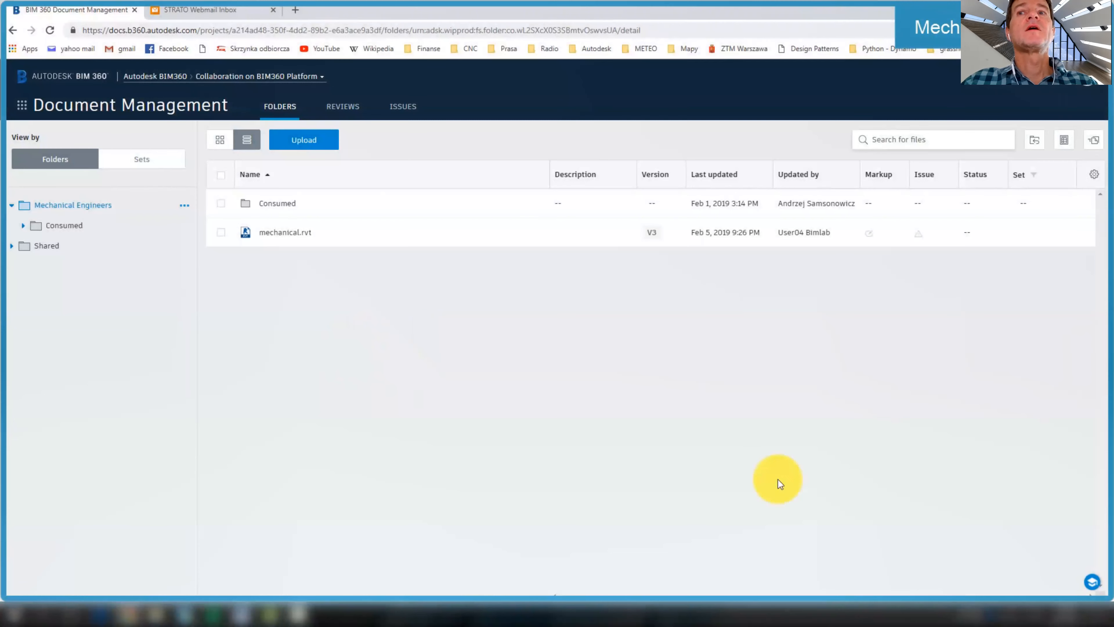
pyautogui.click(276, 232)
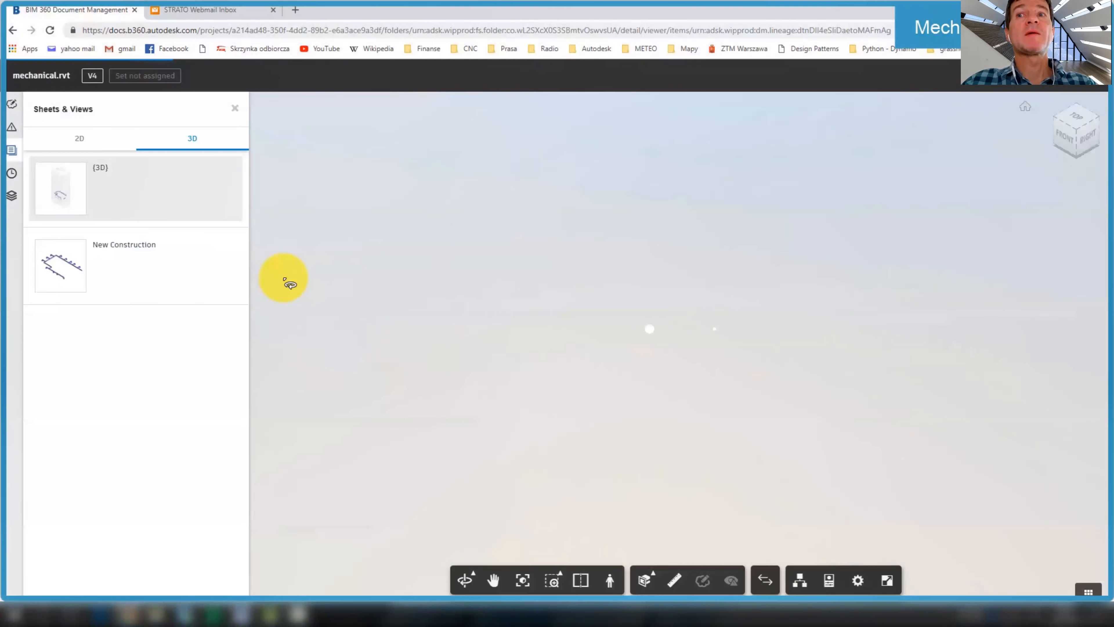
pyautogui.doubleClick(634, 392)
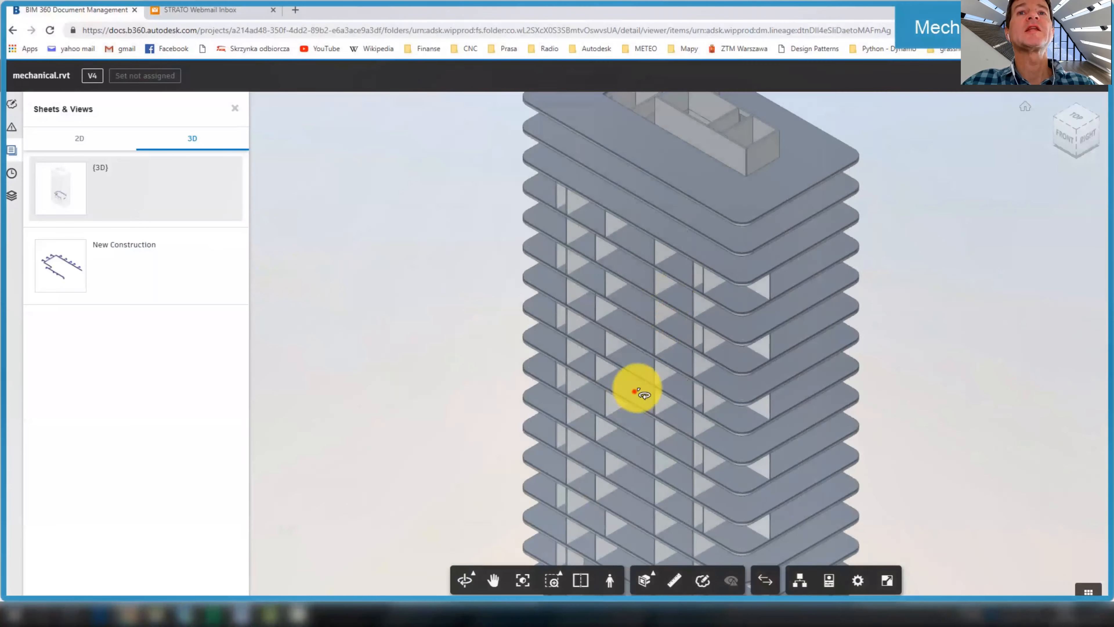
pyautogui.moveTo(655, 205); pyautogui.dragTo(651, 186, button='middle')
pyautogui.scroll(6, 645, 380)
pyautogui.moveTo(661, 374); pyautogui.dragTo(875, 396)
pyautogui.click(104, 140)
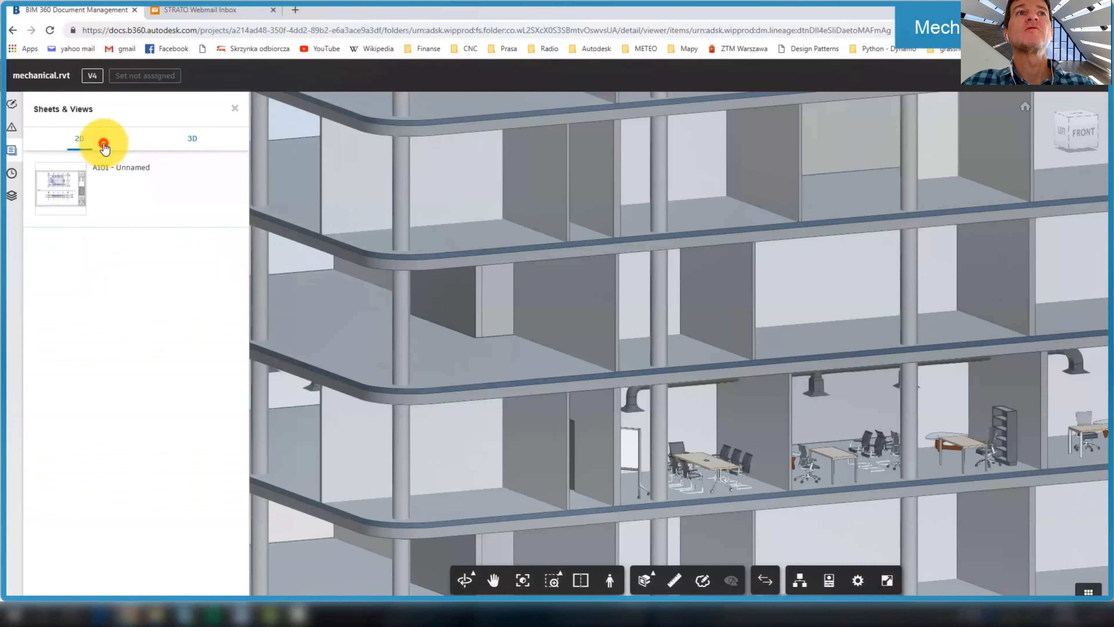
pyautogui.click(109, 188)
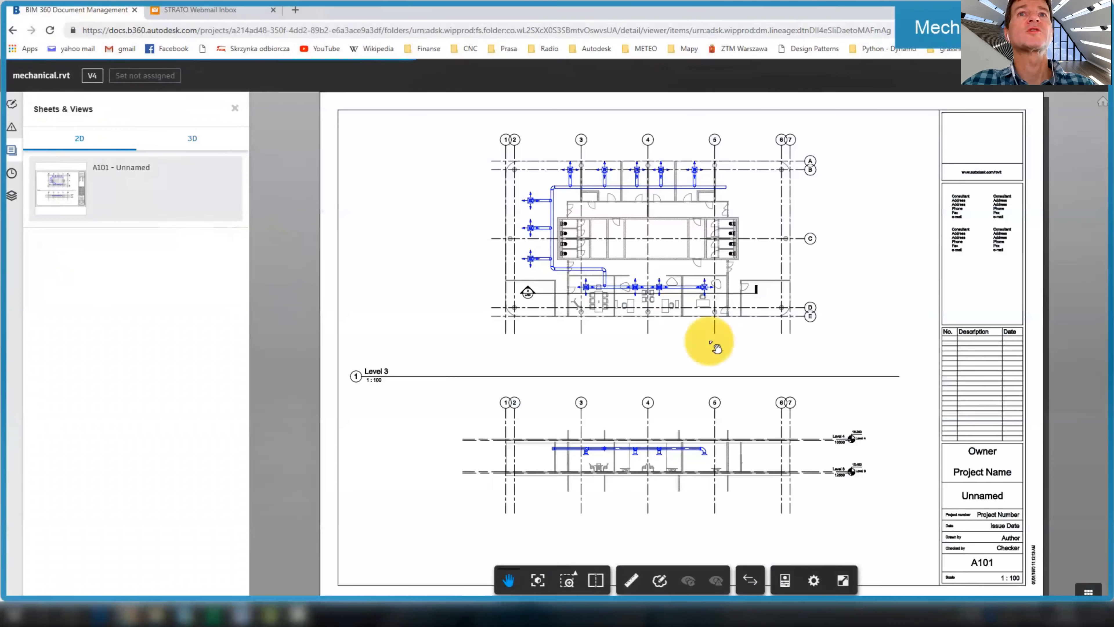
pyautogui.scroll(5, 635, 475)
pyautogui.moveTo(636, 306); pyautogui.dragTo(630, 395)
pyautogui.scroll(1, 633, 320)
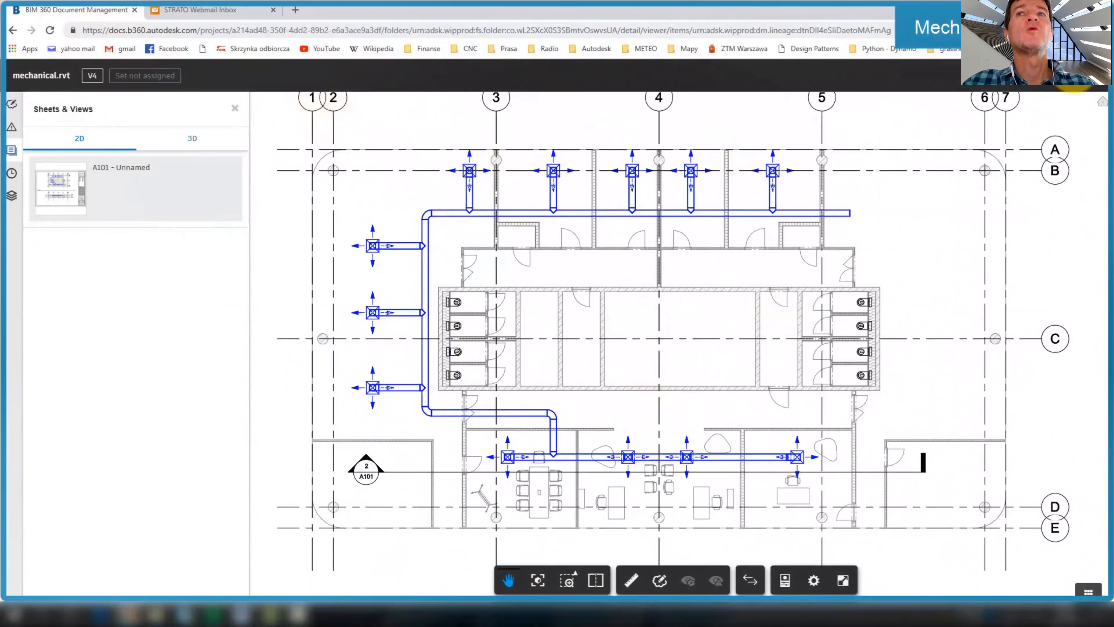
pyautogui.click(1094, 75)
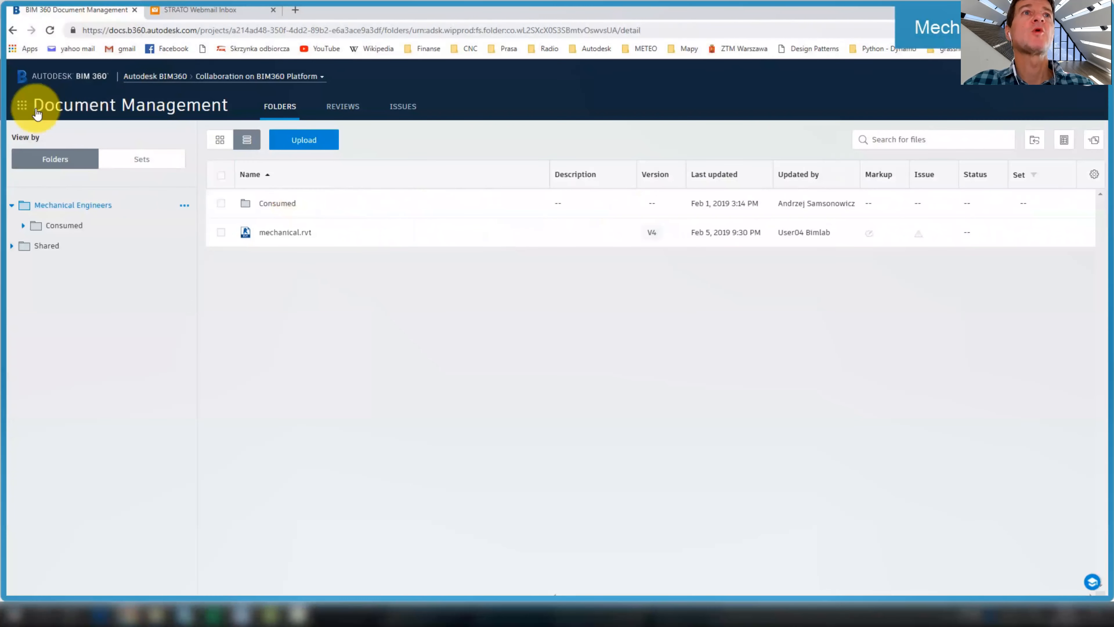
# Expand the Shared track on the package timeline and start a new Mechanical Engineers package
pyautogui.click(23, 106)
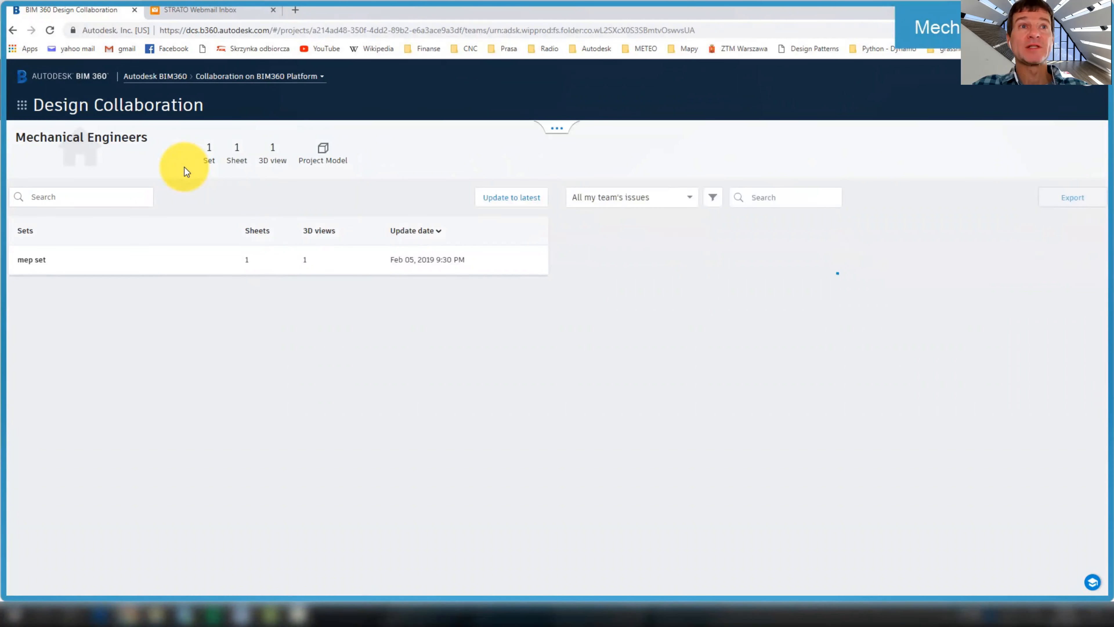
pyautogui.click(556, 127)
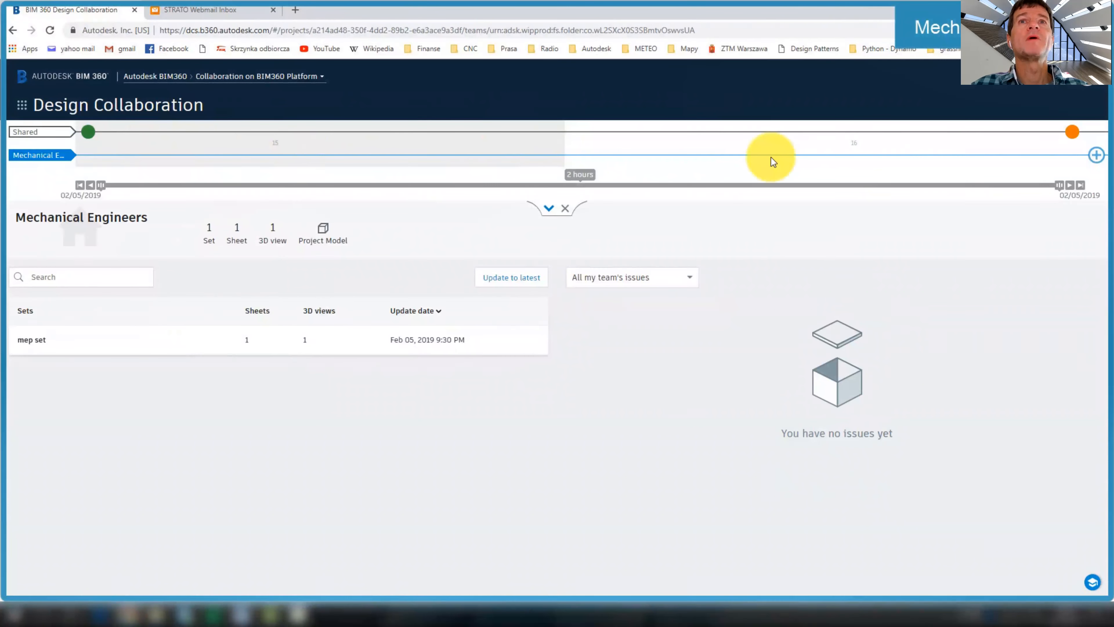
pyautogui.click(30, 136)
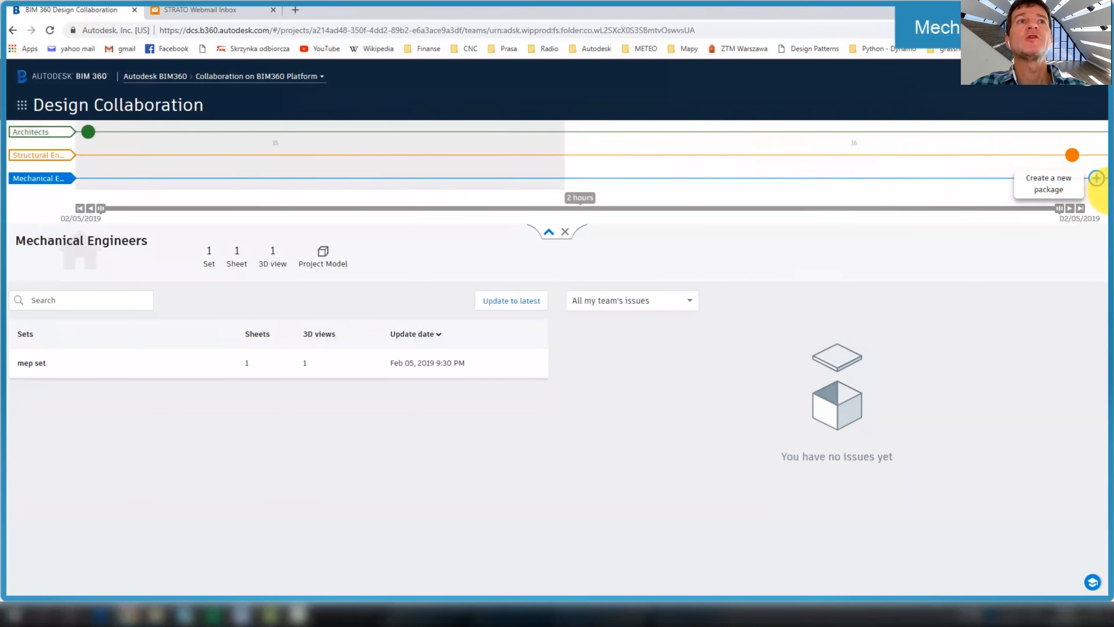
pyautogui.click(1098, 178)
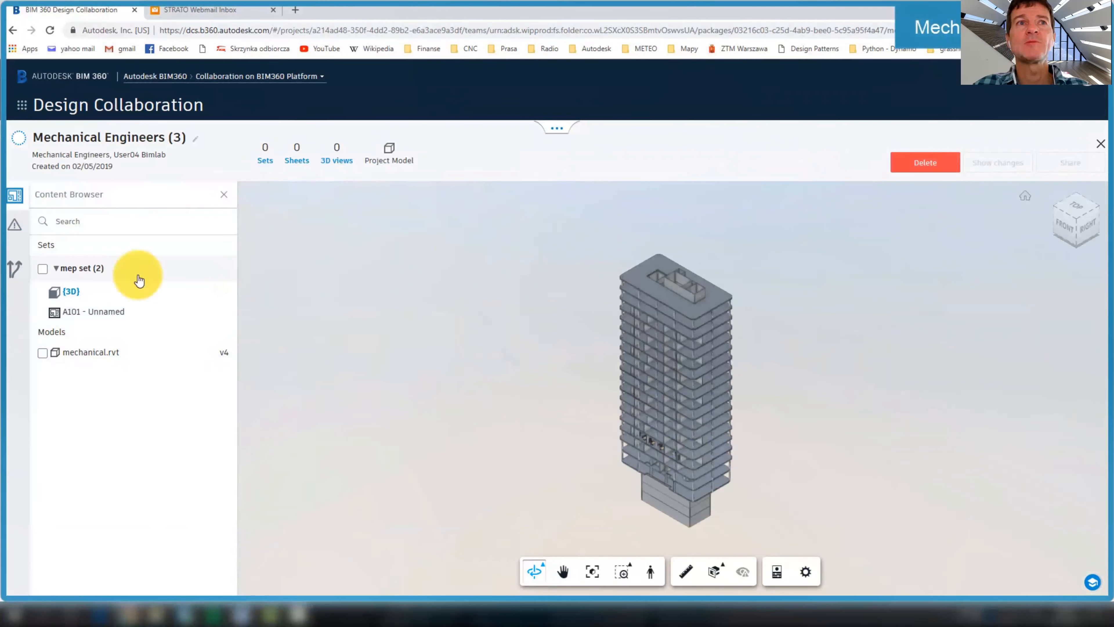
# Add the mep set to the Mechanical Engineers (4) package and save it
pyautogui.click(42, 269)
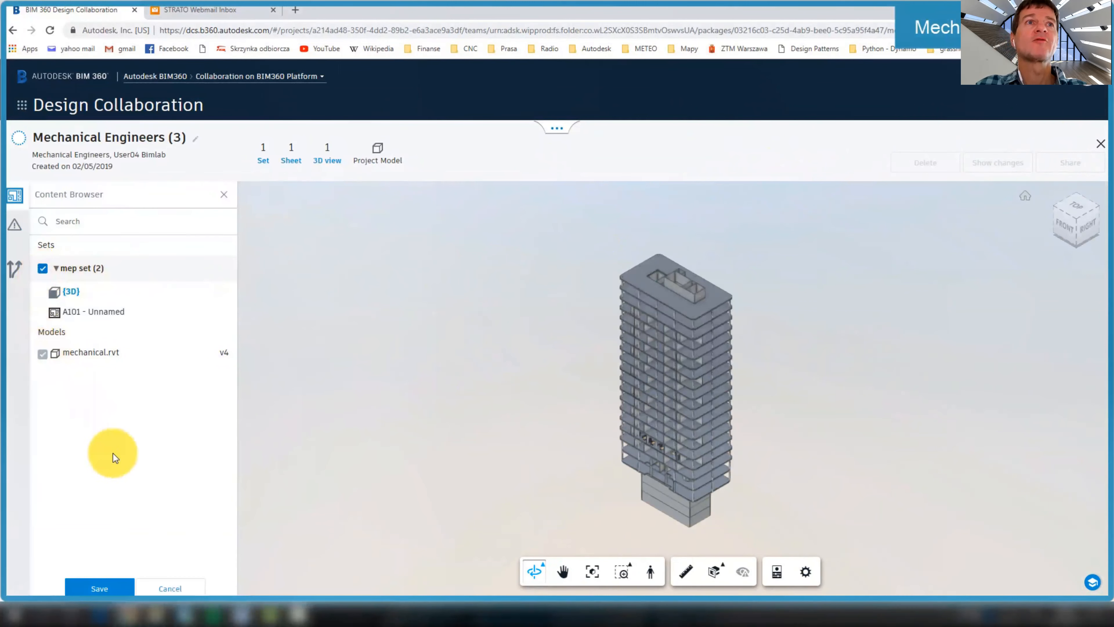
pyautogui.click(101, 589)
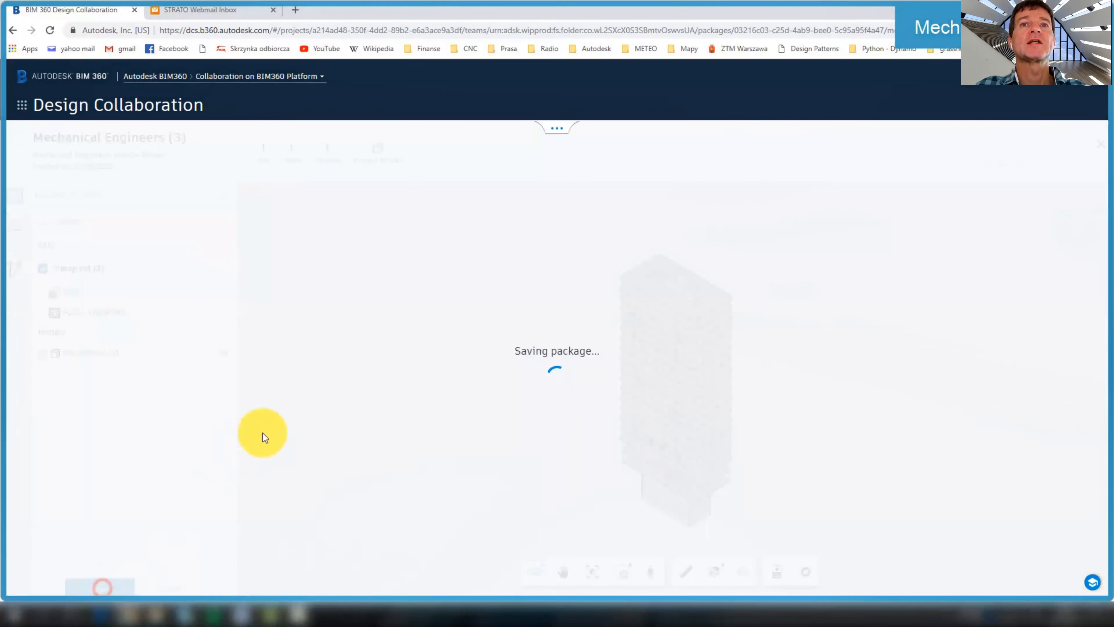
pyautogui.scroll(10, 583, 434)
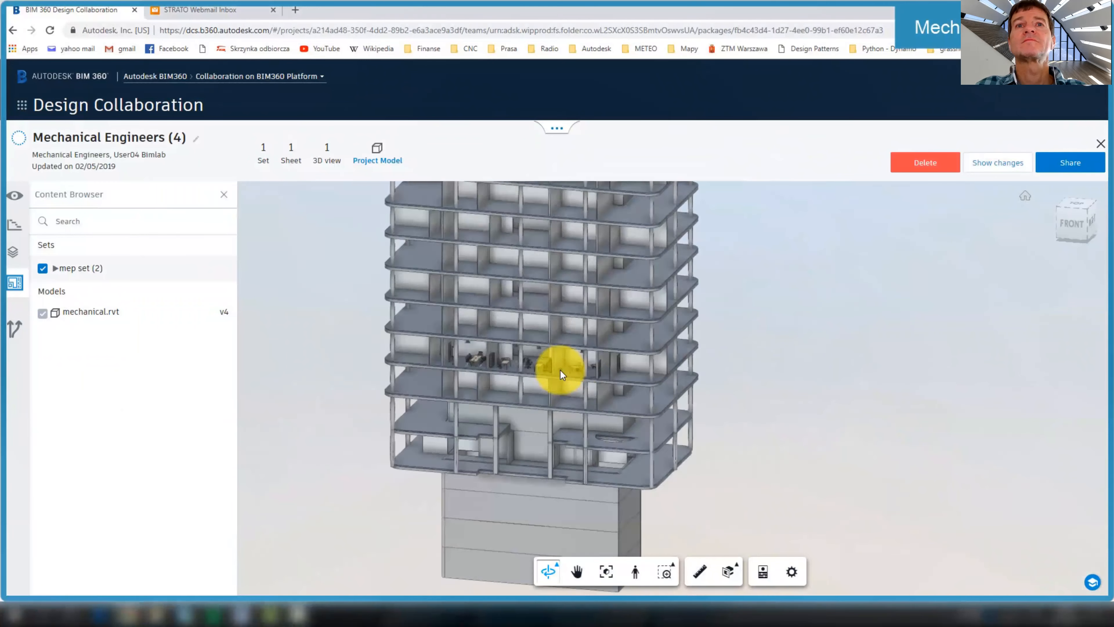
pyautogui.moveTo(522, 368); pyautogui.dragTo(644, 320)
pyautogui.moveTo(407, 311); pyautogui.dragTo(522, 319)
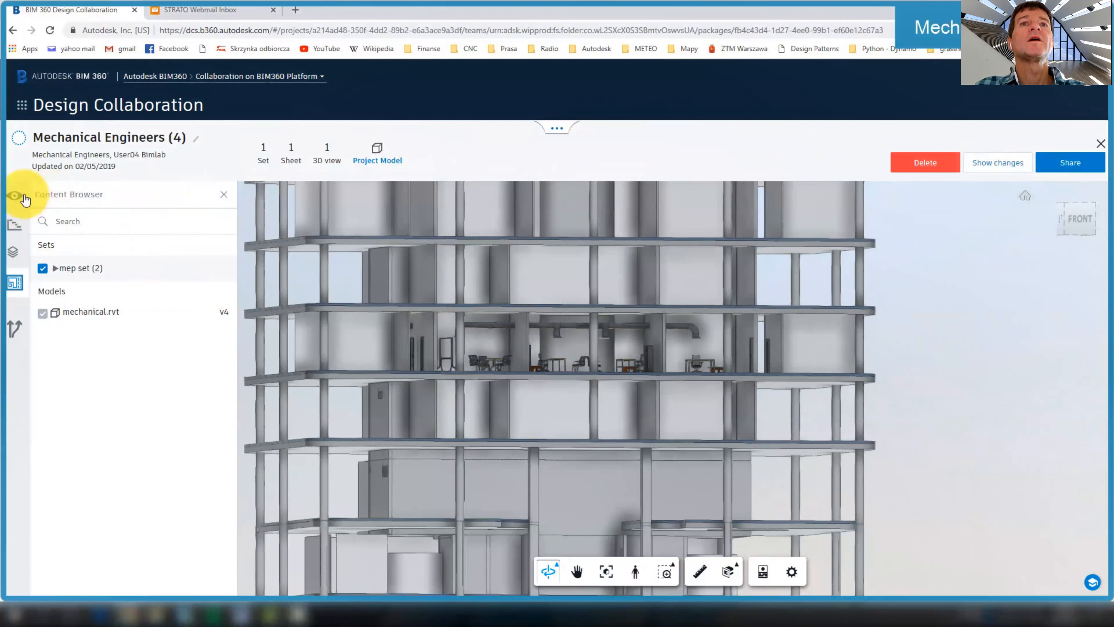
# Toggle the Architects and Structural Engineers models off and on to compare them with the mechanical set
pyautogui.click(24, 197)
pyautogui.click(227, 238)
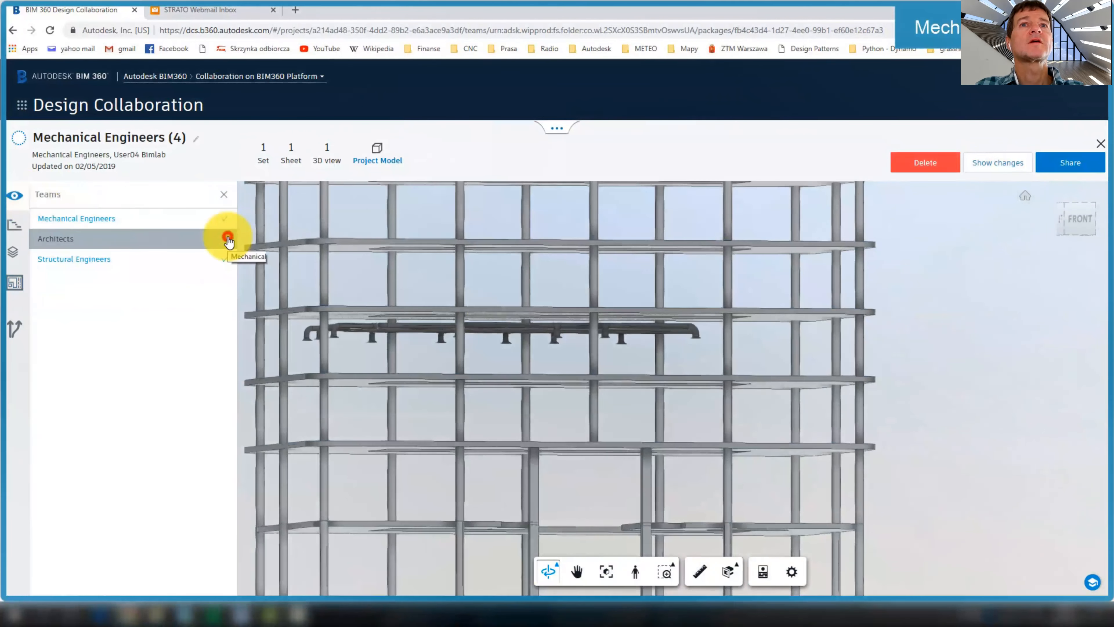
pyautogui.click(227, 239)
pyautogui.click(224, 259)
pyautogui.click(224, 259)
pyautogui.click(225, 259)
pyautogui.click(224, 239)
pyautogui.click(224, 241)
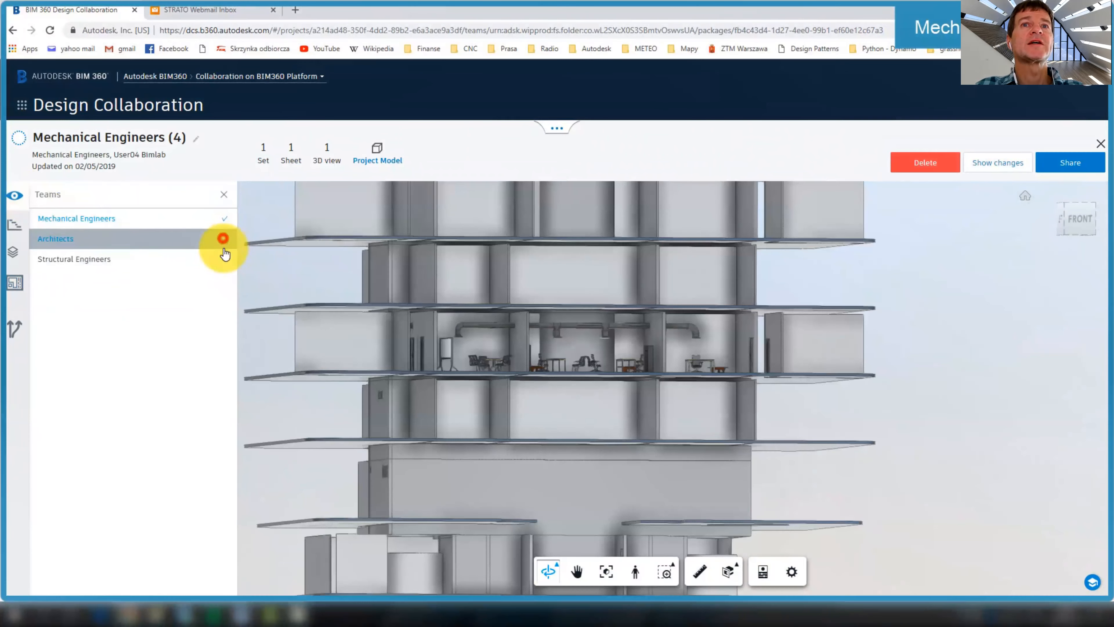
pyautogui.click(224, 258)
pyautogui.moveTo(311, 277); pyautogui.dragTo(239, 300)
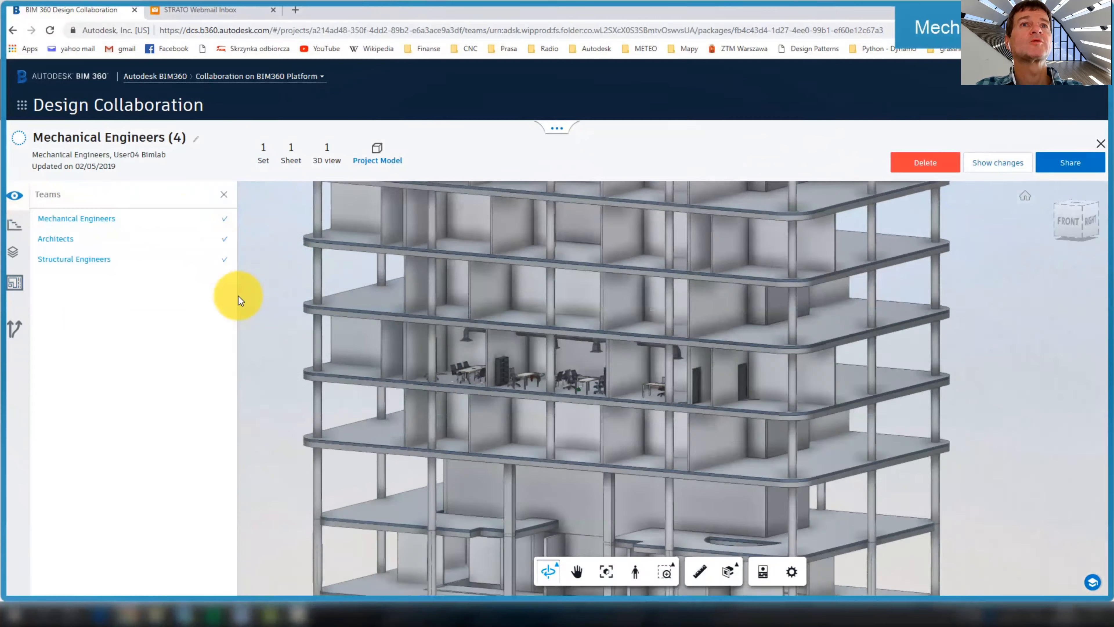
# Share Mechanical Engineers (4) with all teams, described as 'ventilation system 3rd floor'
pyautogui.click(1071, 165)
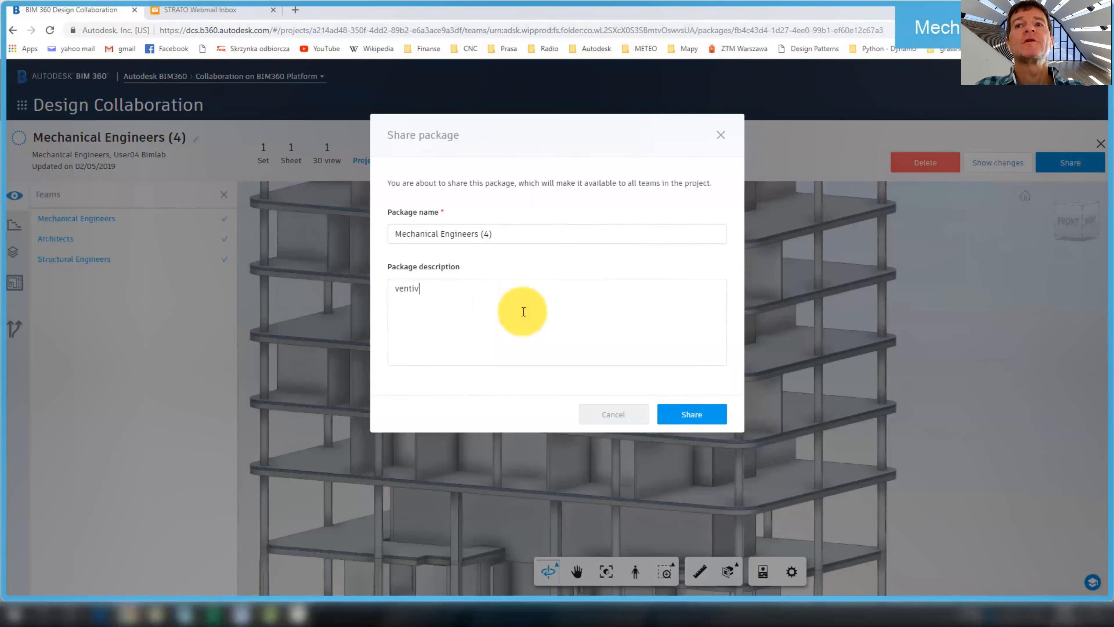
pyautogui.click(685, 414)
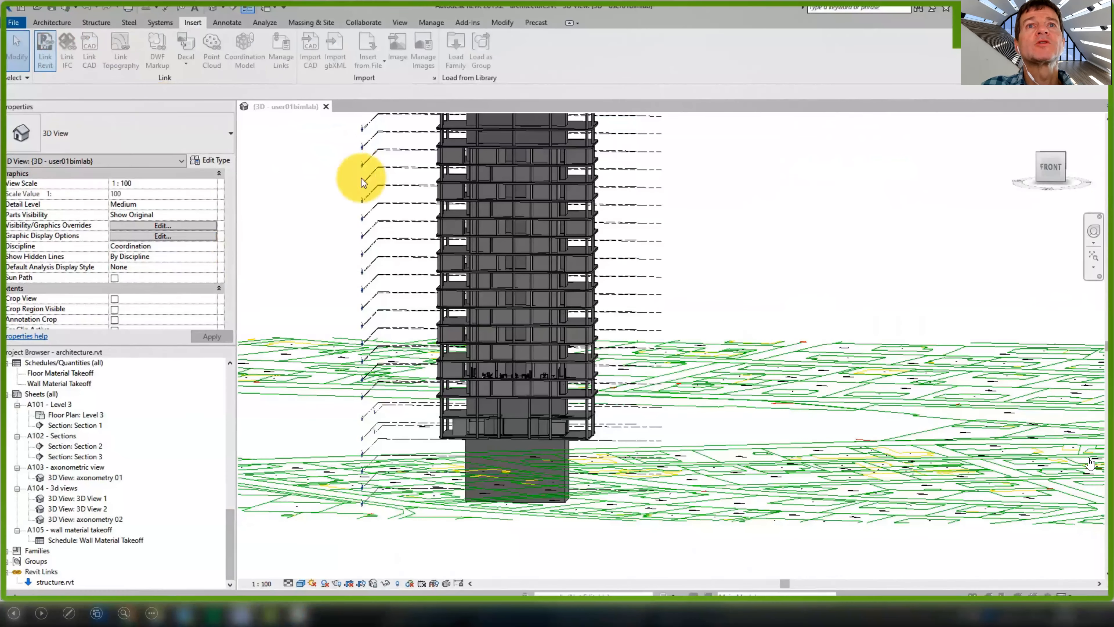
# Link mechanical.rvt from Architects > Consumed > Mechanical Engineers and inspect its ductwork in 3D
pyautogui.doubleClick(427, 210)
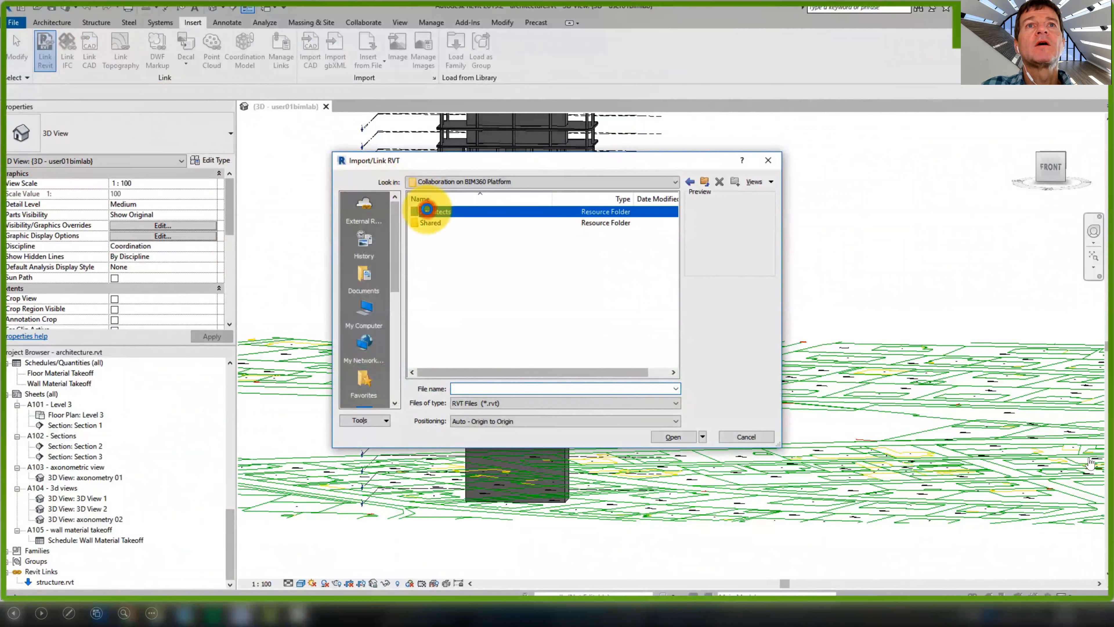
pyautogui.doubleClick(427, 212)
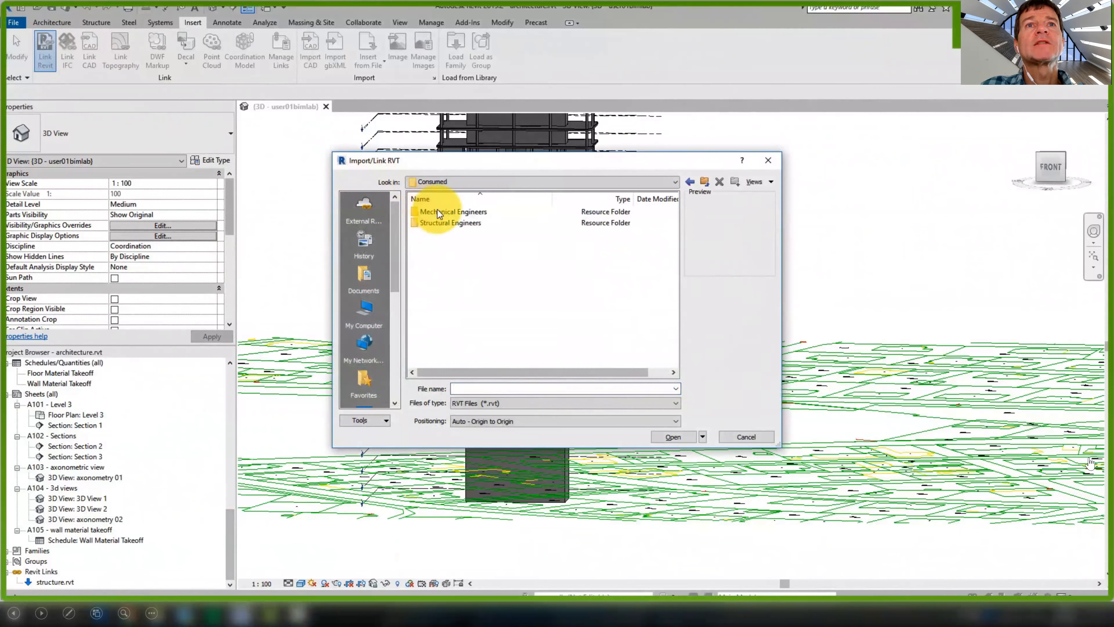
pyautogui.doubleClick(444, 214)
pyautogui.click(444, 212)
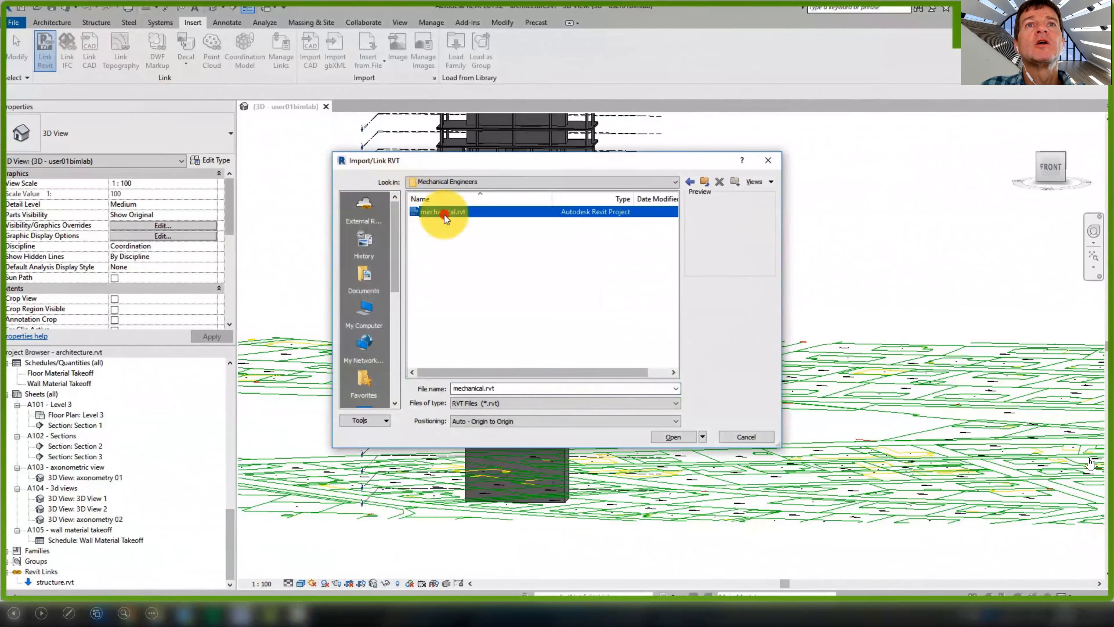
pyautogui.click(678, 437)
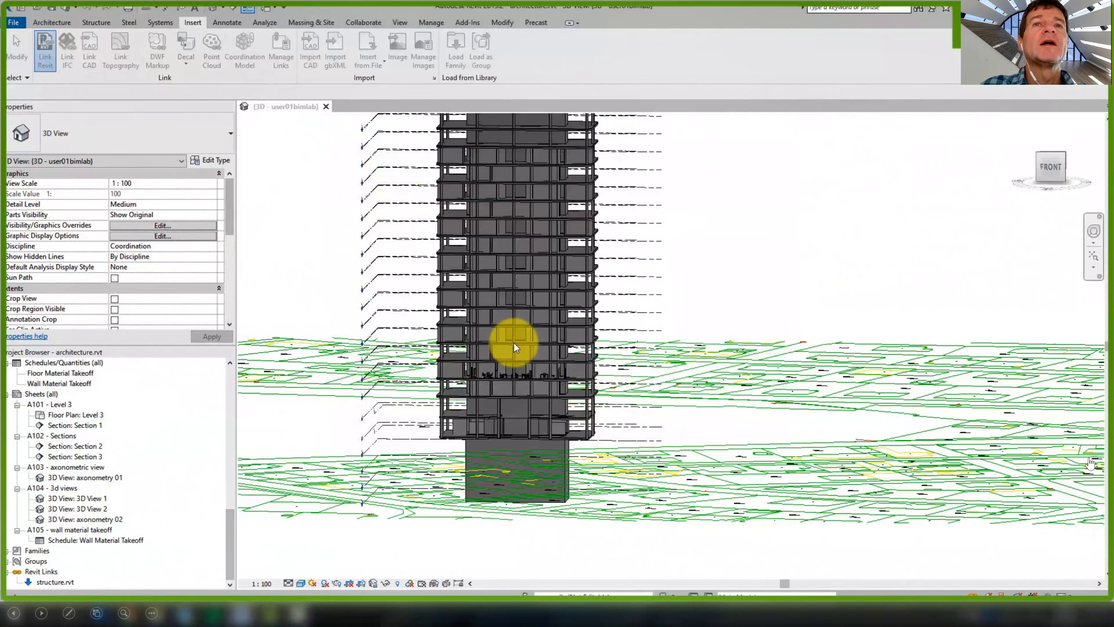
pyautogui.click(631, 358)
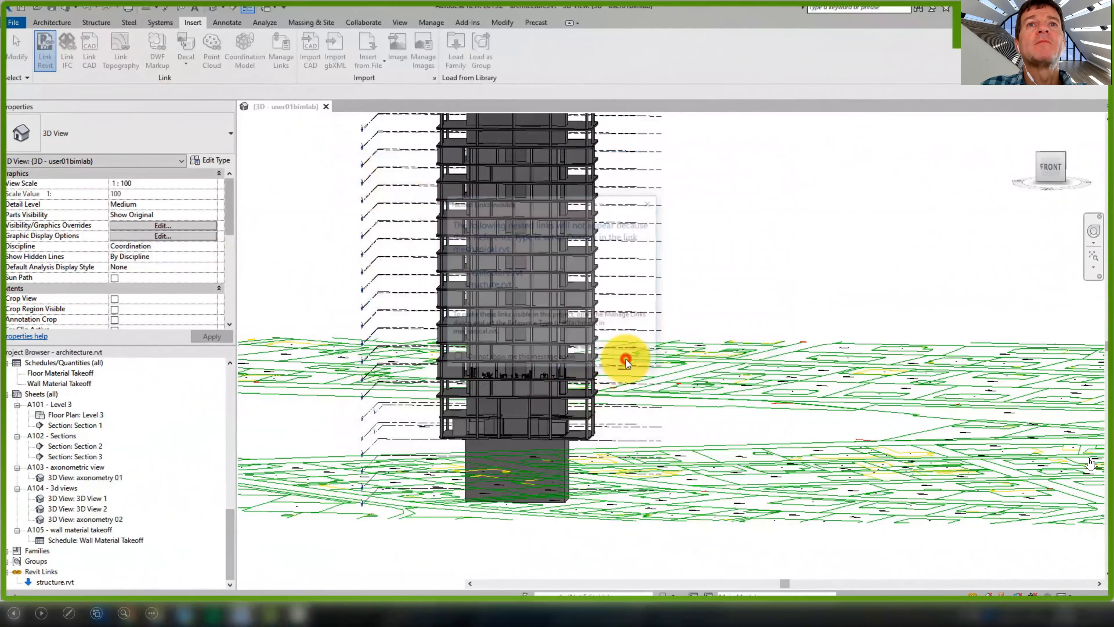
pyautogui.scroll(3, 512, 379)
pyautogui.scroll(2, 509, 378)
pyautogui.scroll(-4, 499, 365)
pyautogui.keyDown('shift'); pyautogui.moveTo(480, 356); pyautogui.dragTo(762, 287, button='middle'); pyautogui.keyUp('shift')
pyautogui.scroll(3, 549, 343)
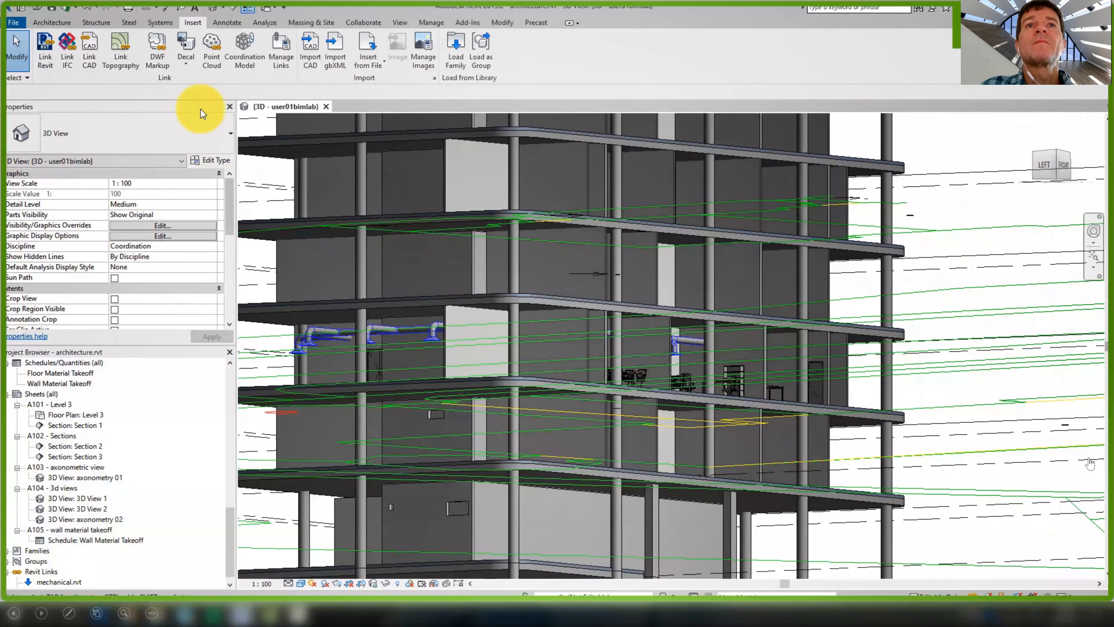
# Synchronize architecture.rvt with central and publish its latest version to Collaboration on BIM360 Platform
pyautogui.click(66, 10)
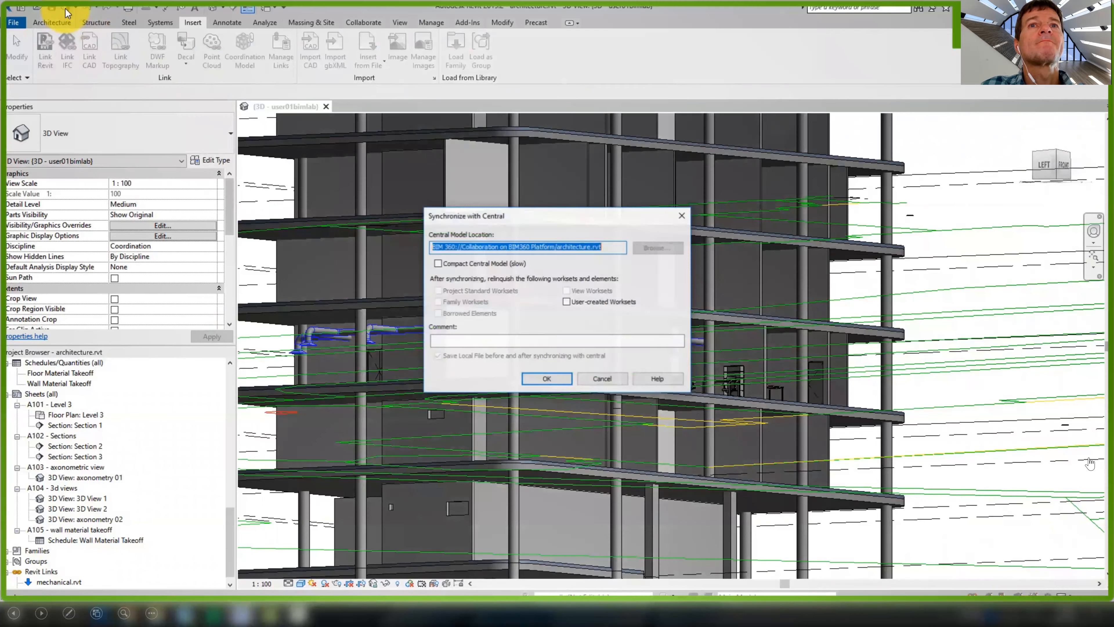
pyautogui.click(538, 379)
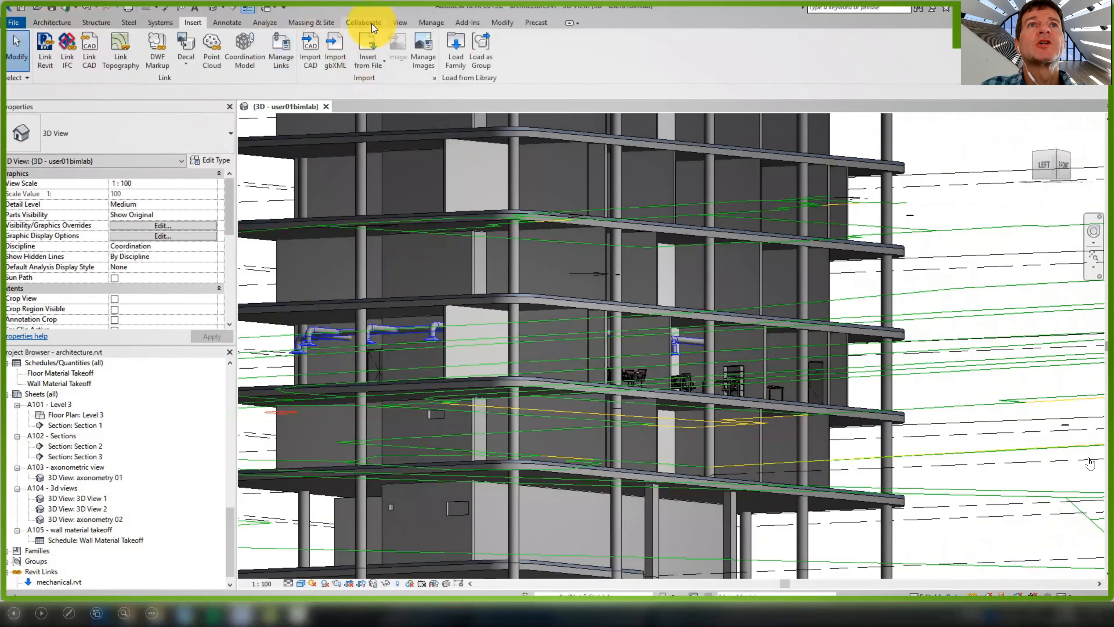
pyautogui.click(372, 24)
pyautogui.click(422, 53)
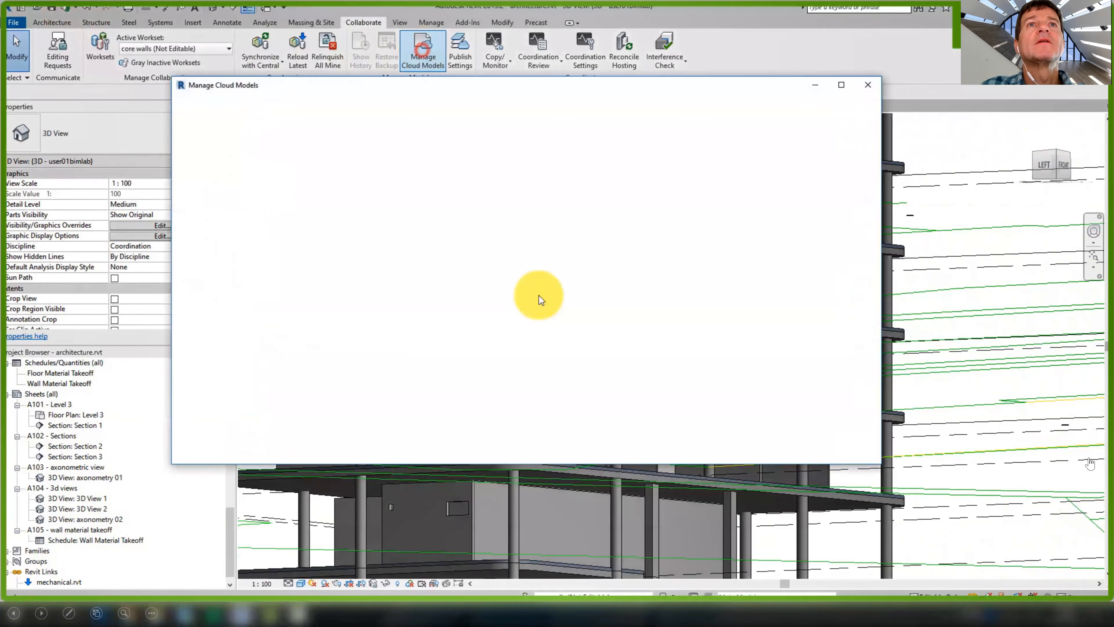
pyautogui.click(418, 239)
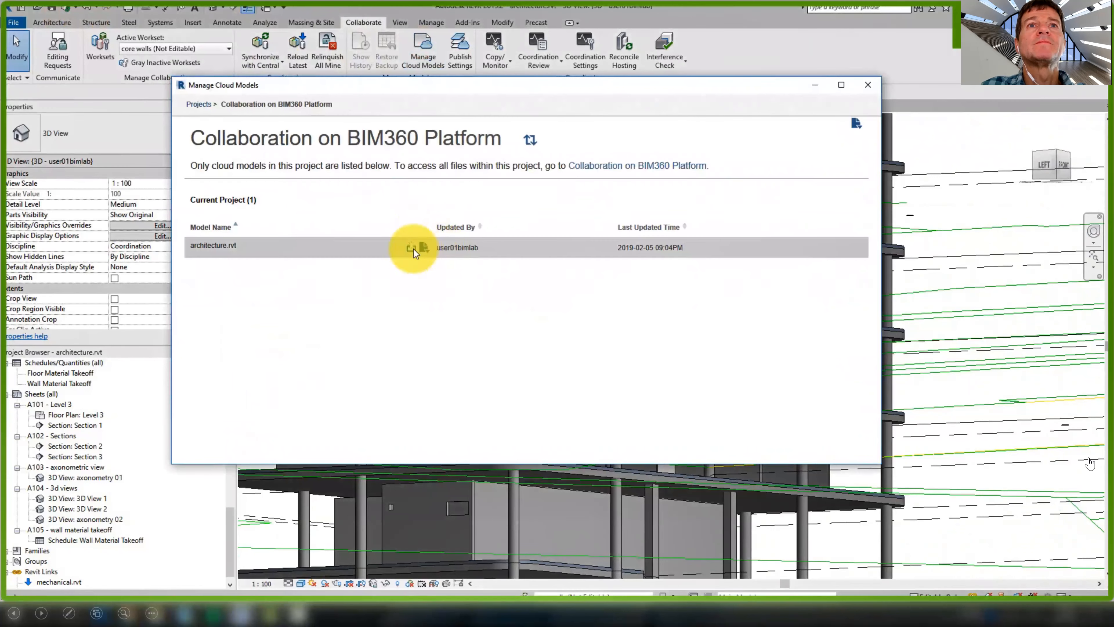
pyautogui.click(414, 249)
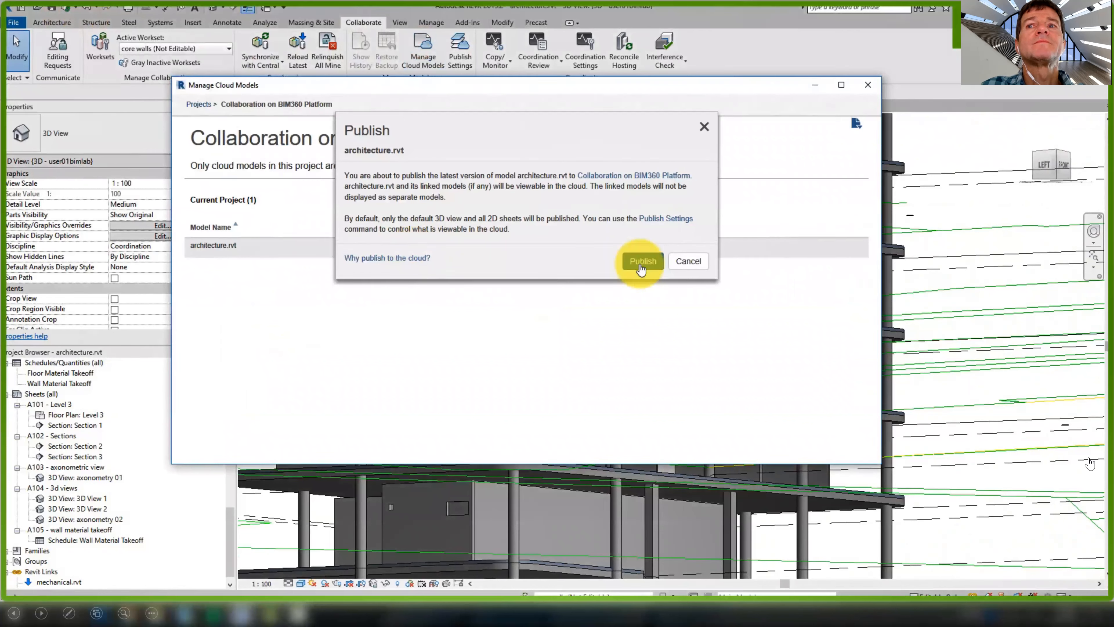
pyautogui.click(641, 261)
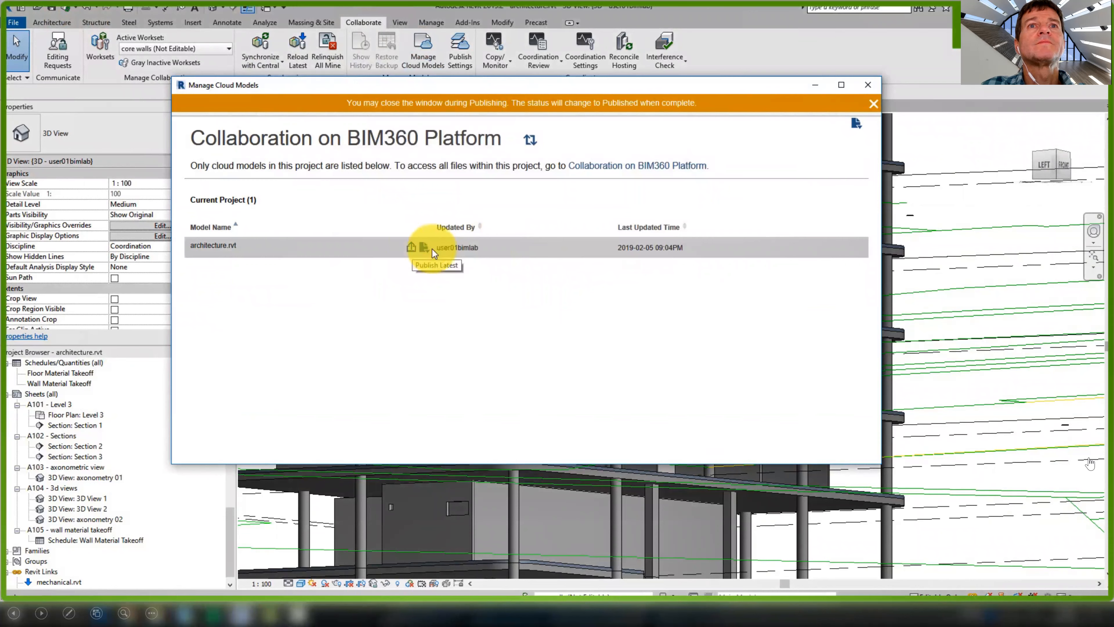
pyautogui.click(868, 84)
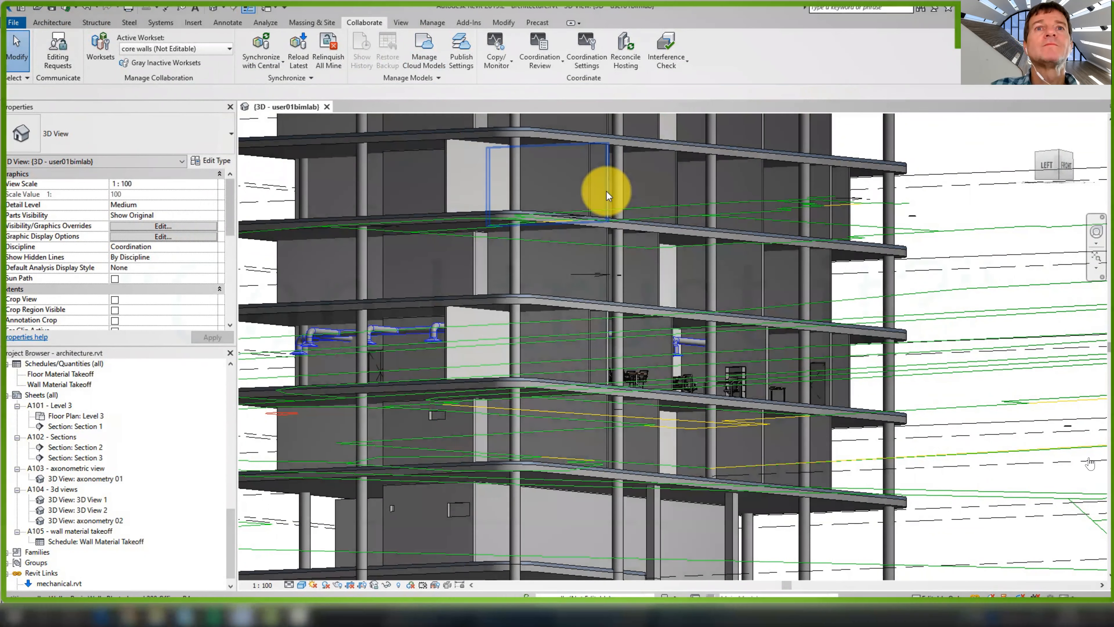
pyautogui.press('Right')
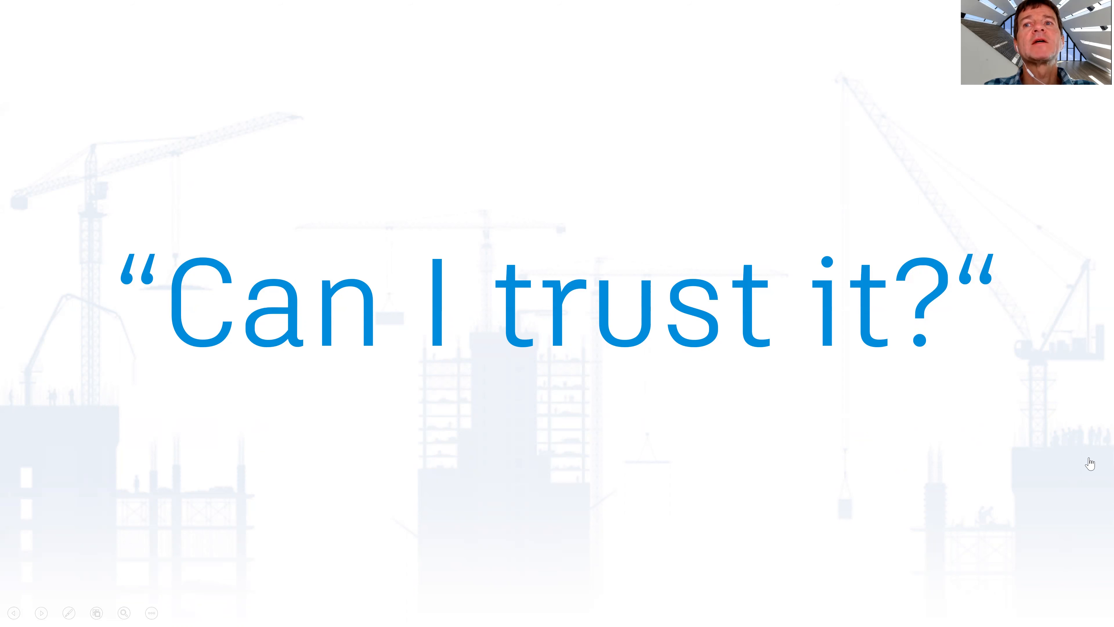
# Advance the slideshow to the Control and Security slide on permission levels
pyautogui.press('Right')
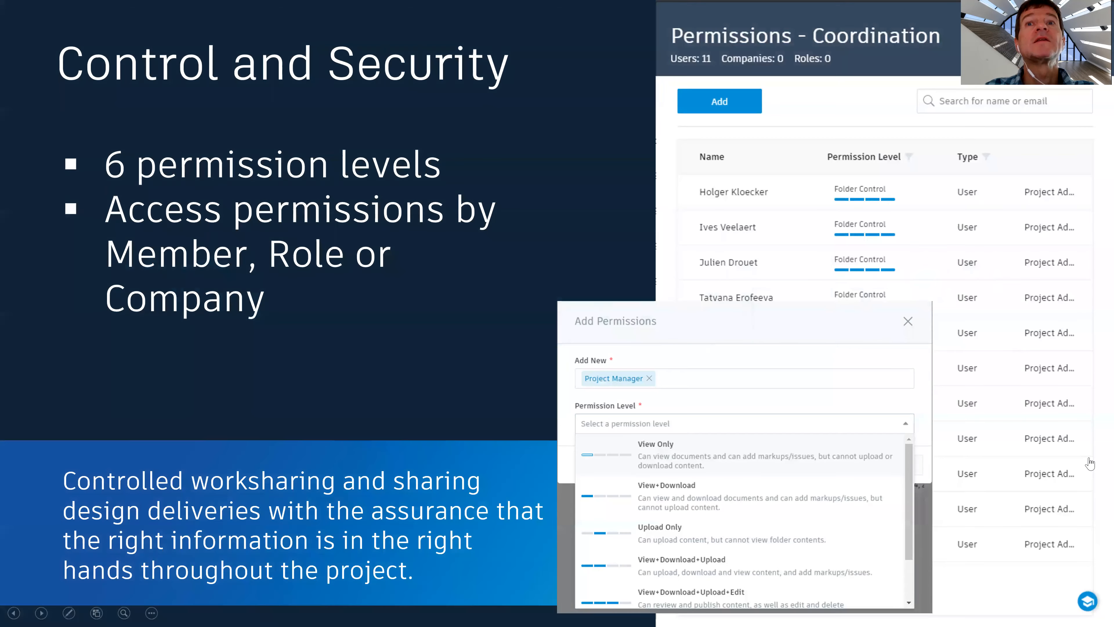